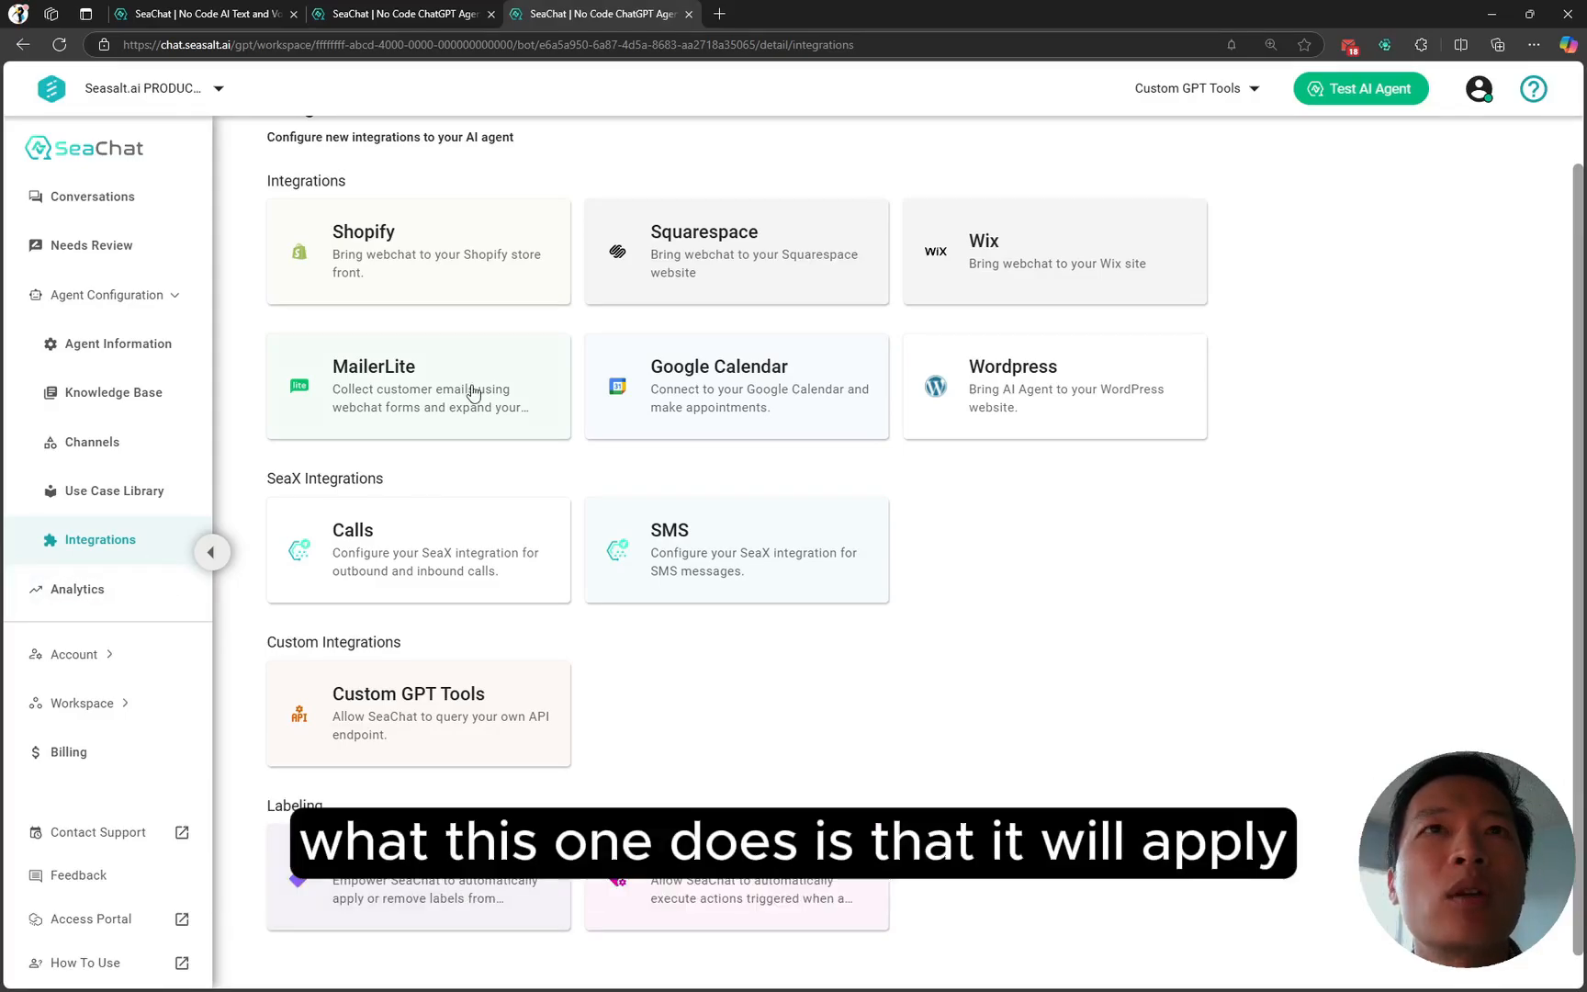
- Apply the Escalated and Low priority labels to the second conversation in the Conversations list
left_click(424, 24)
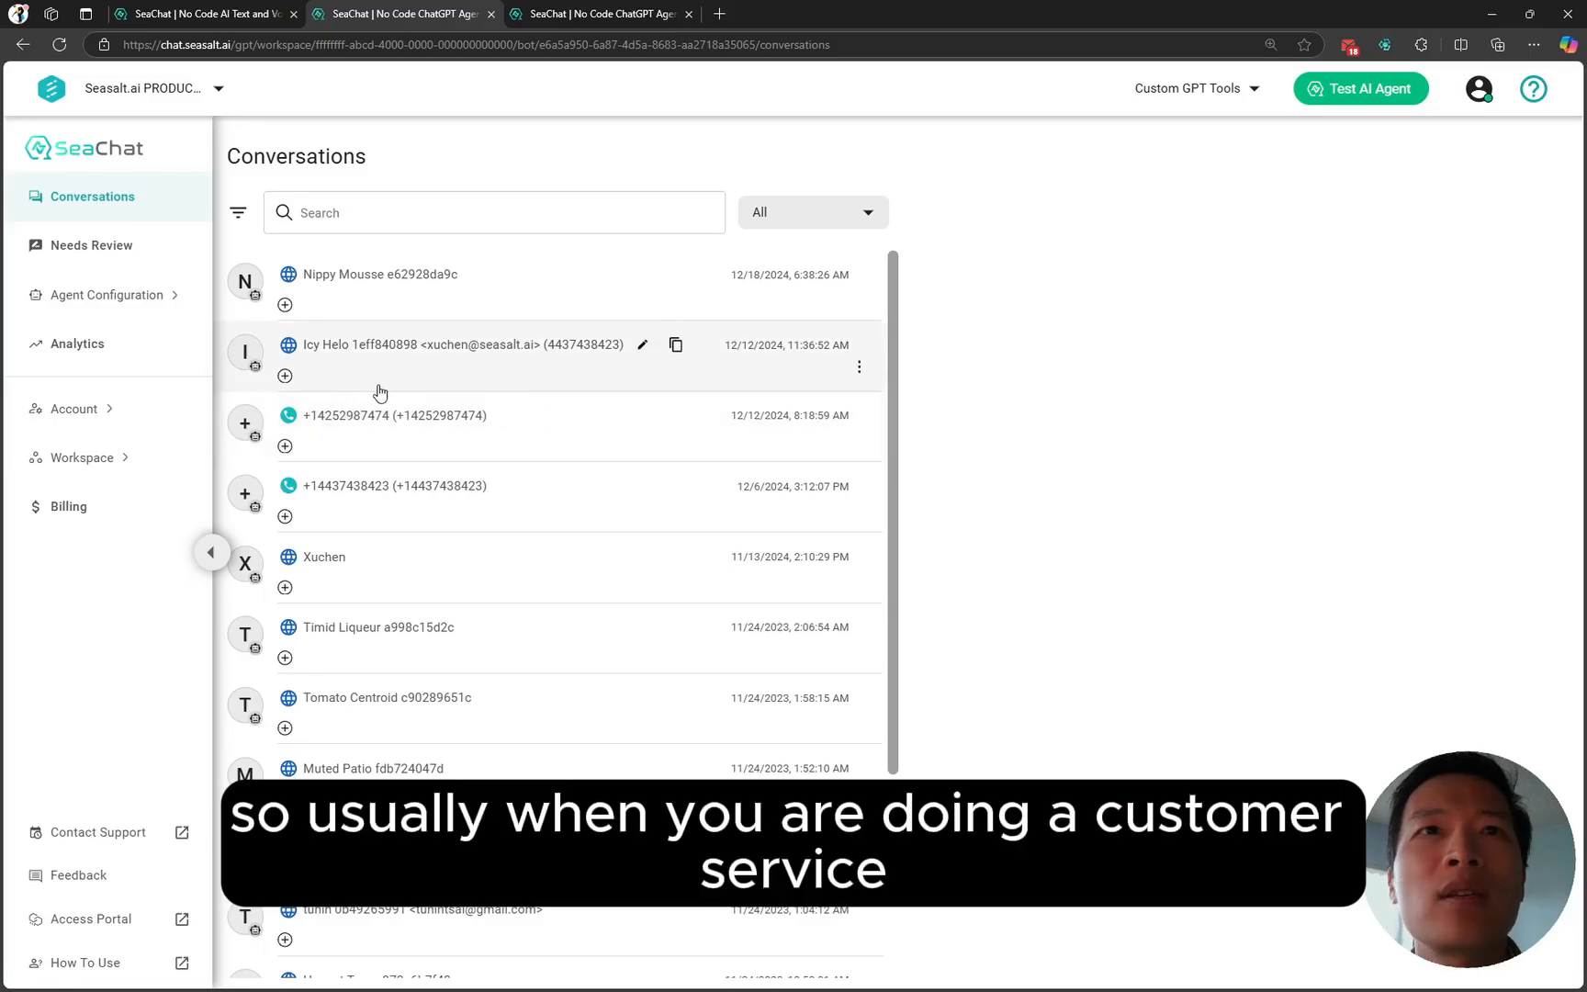
left_click(286, 377)
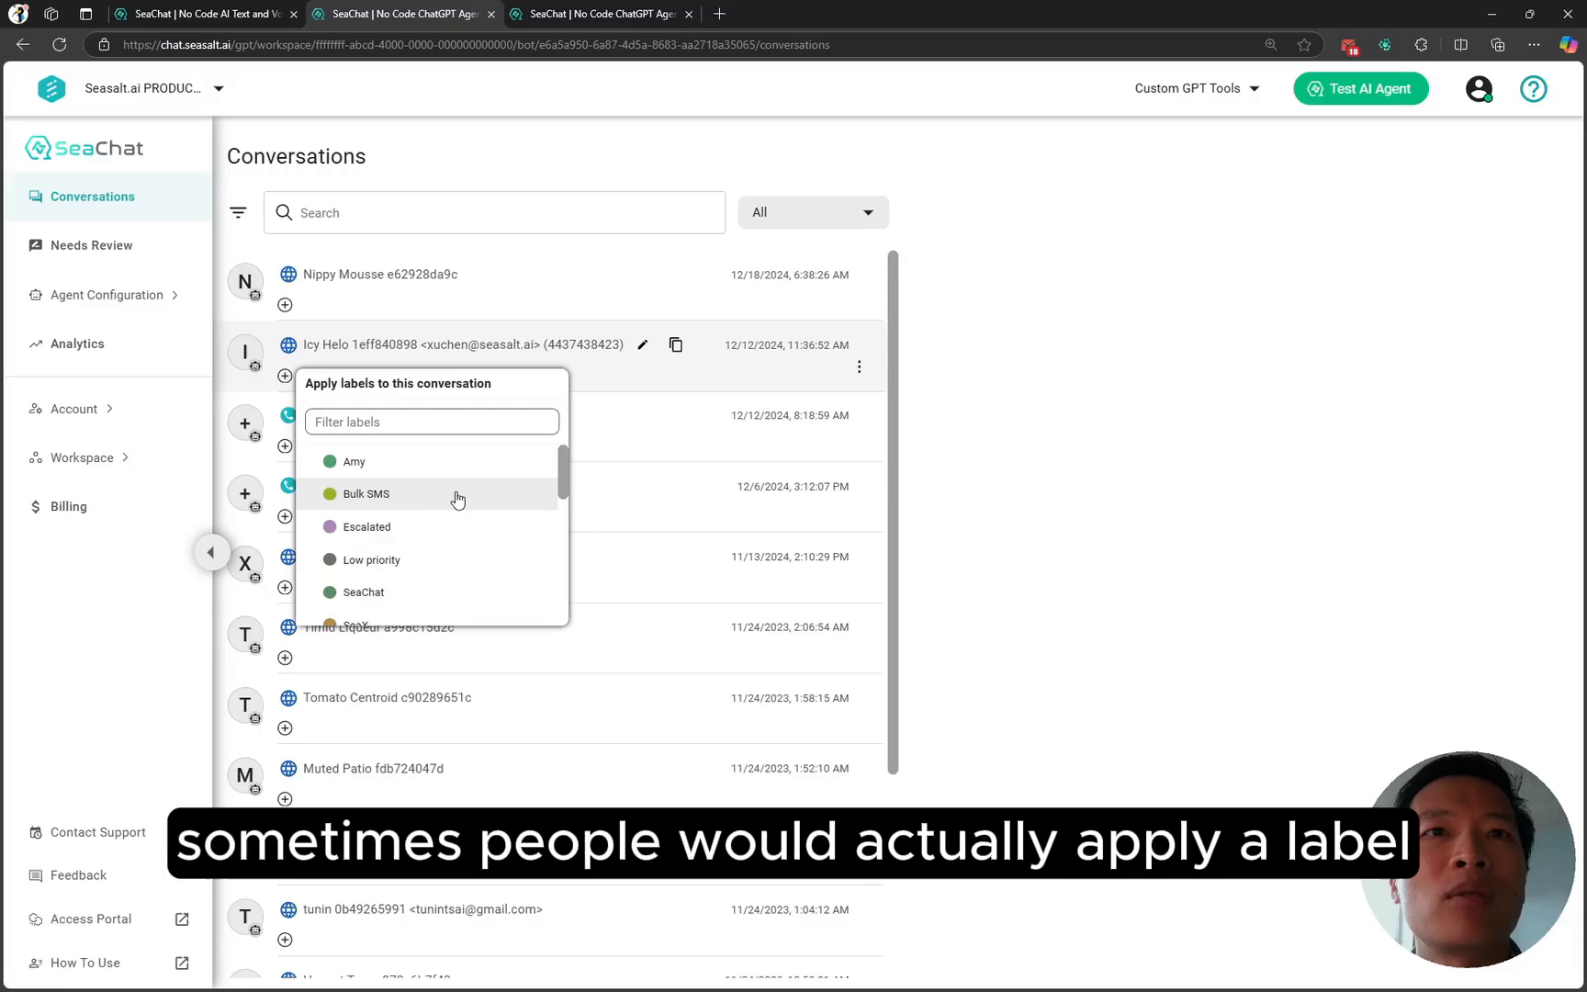
left_click(447, 527)
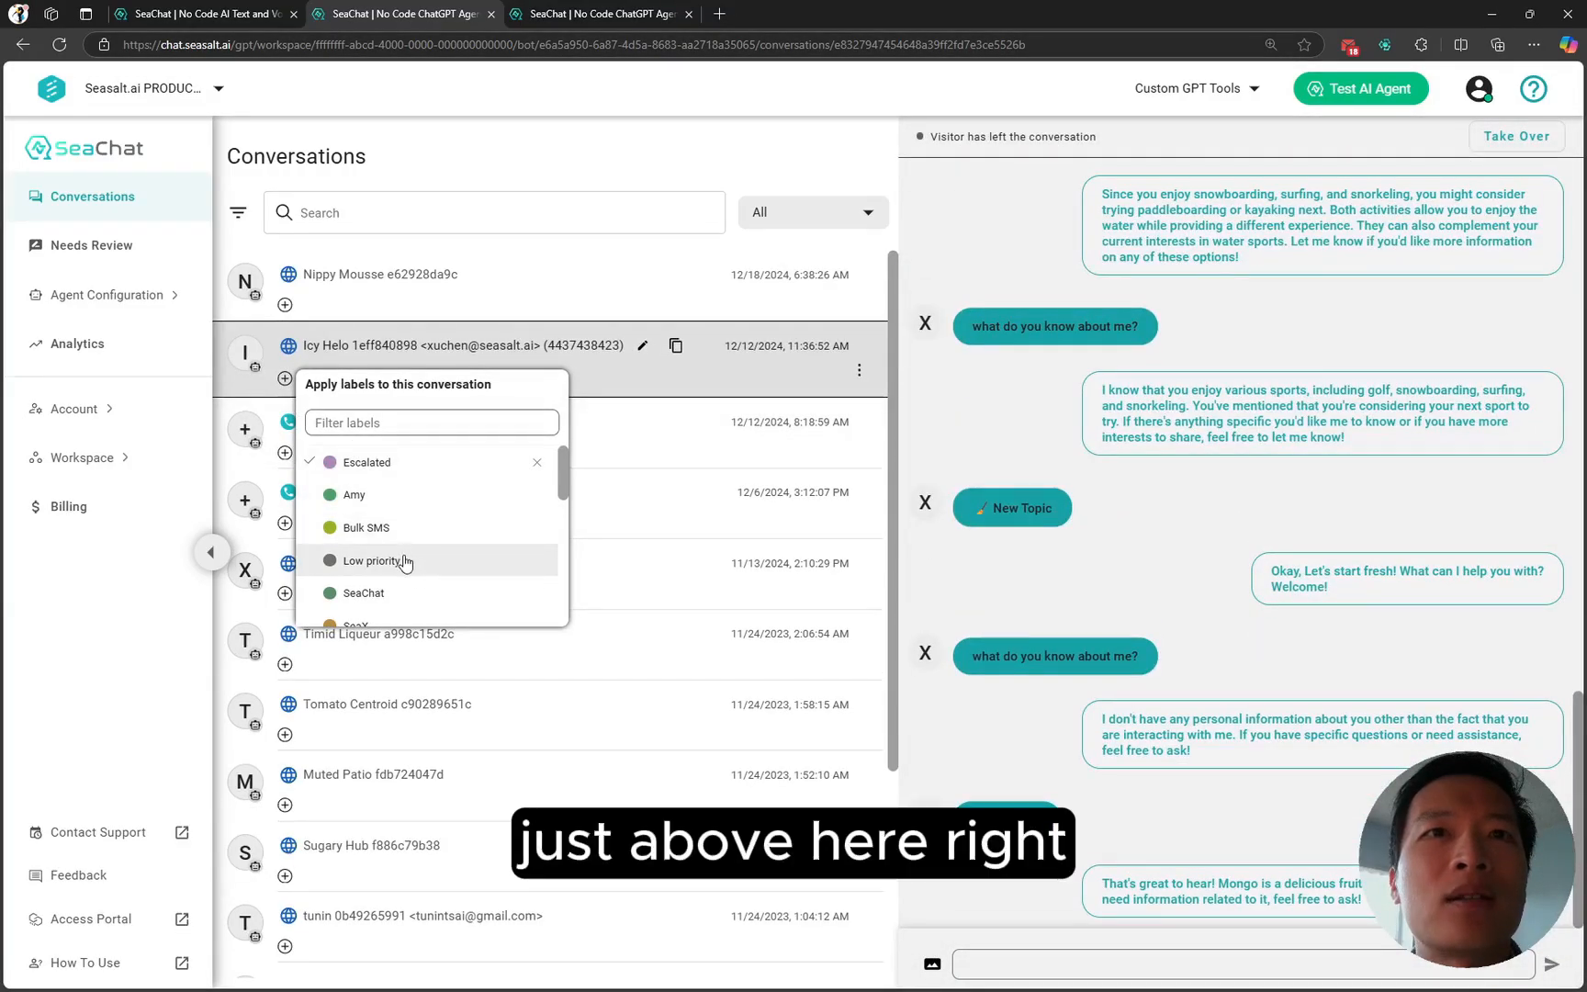
left_click(403, 560)
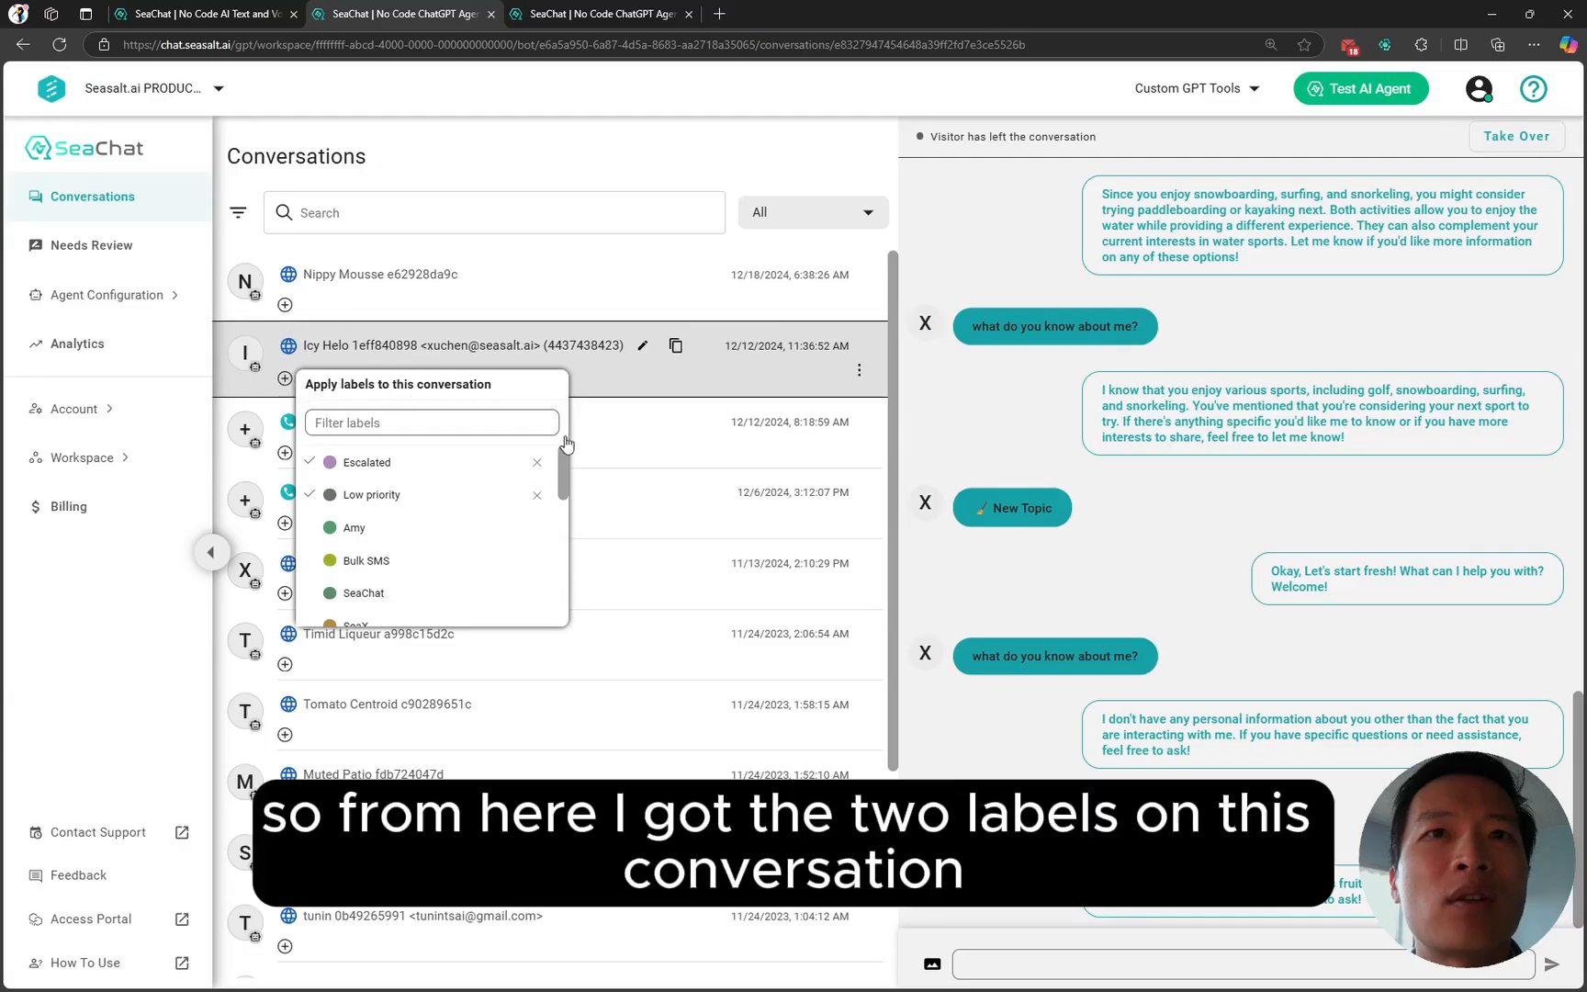
left_click(284, 378)
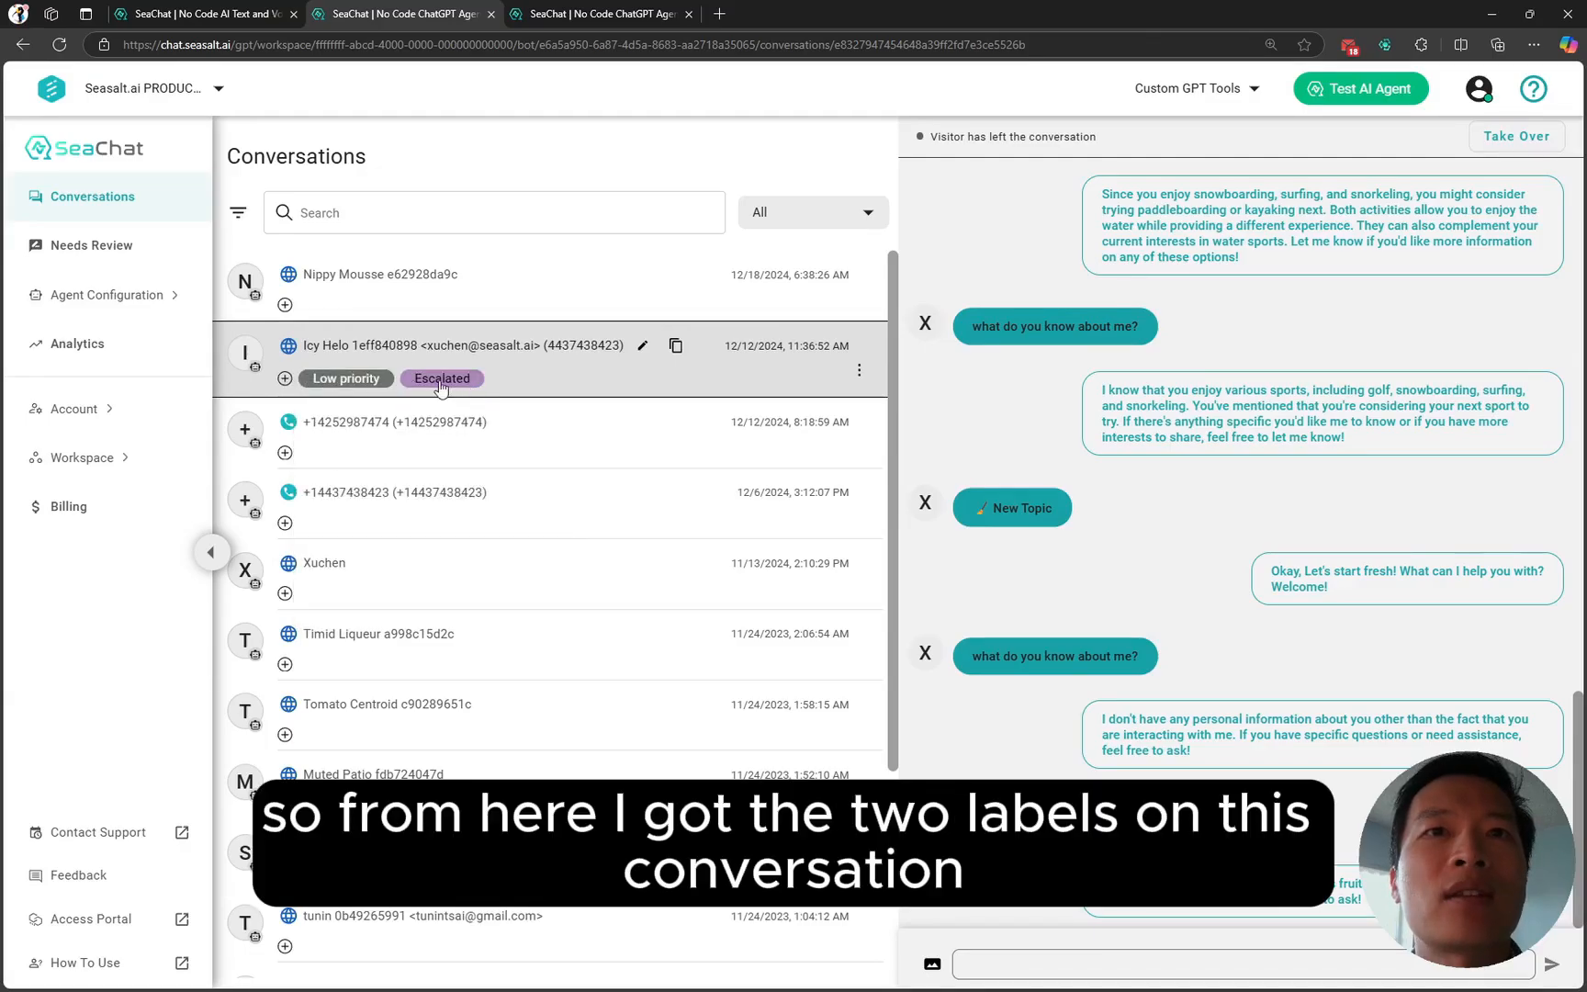
left_click(285, 379)
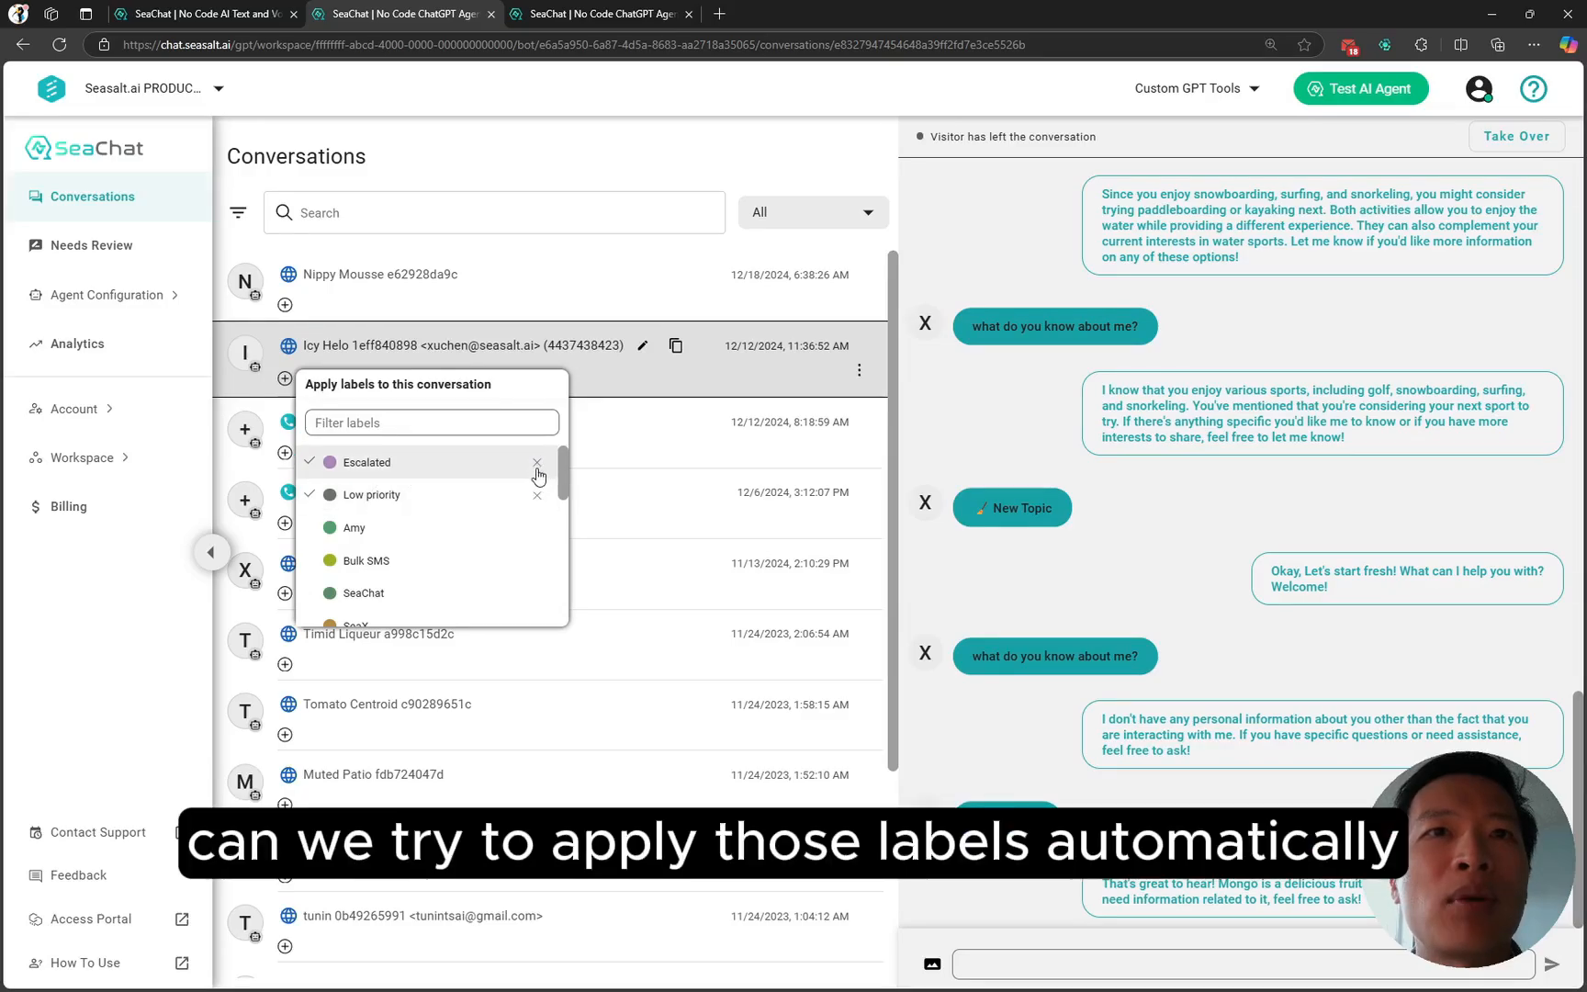
left_click(288, 380)
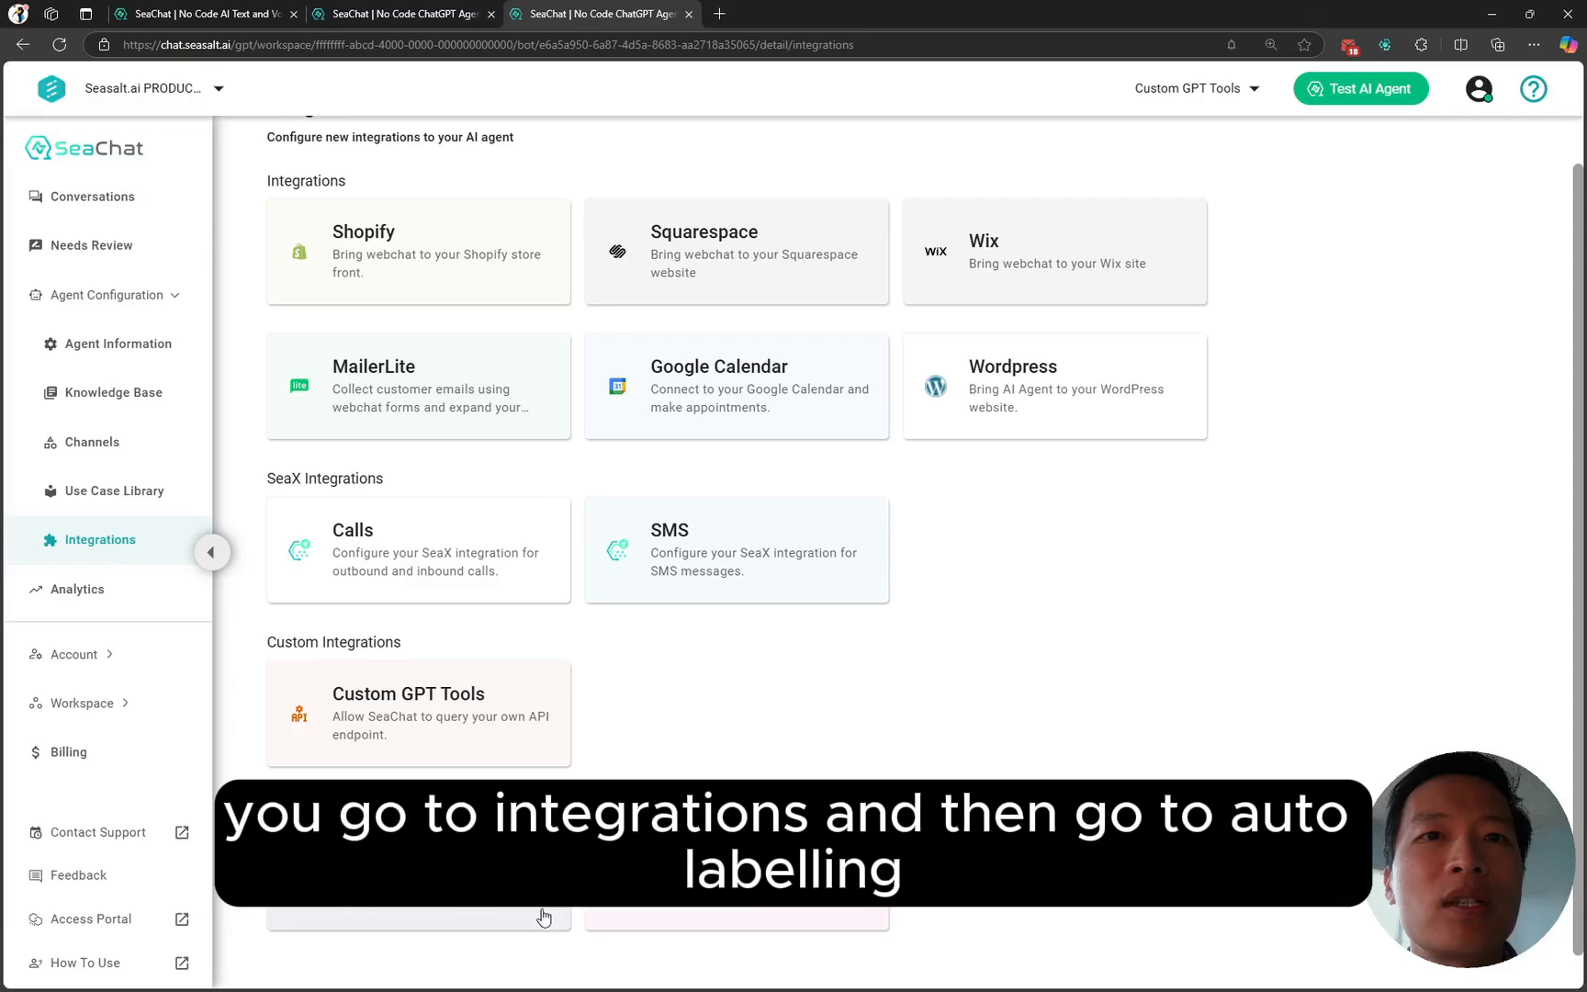
- Open the Auto-Labeling integration and compare its Auto-Add and Auto-Remove label trigger pages
left_click(418, 919)
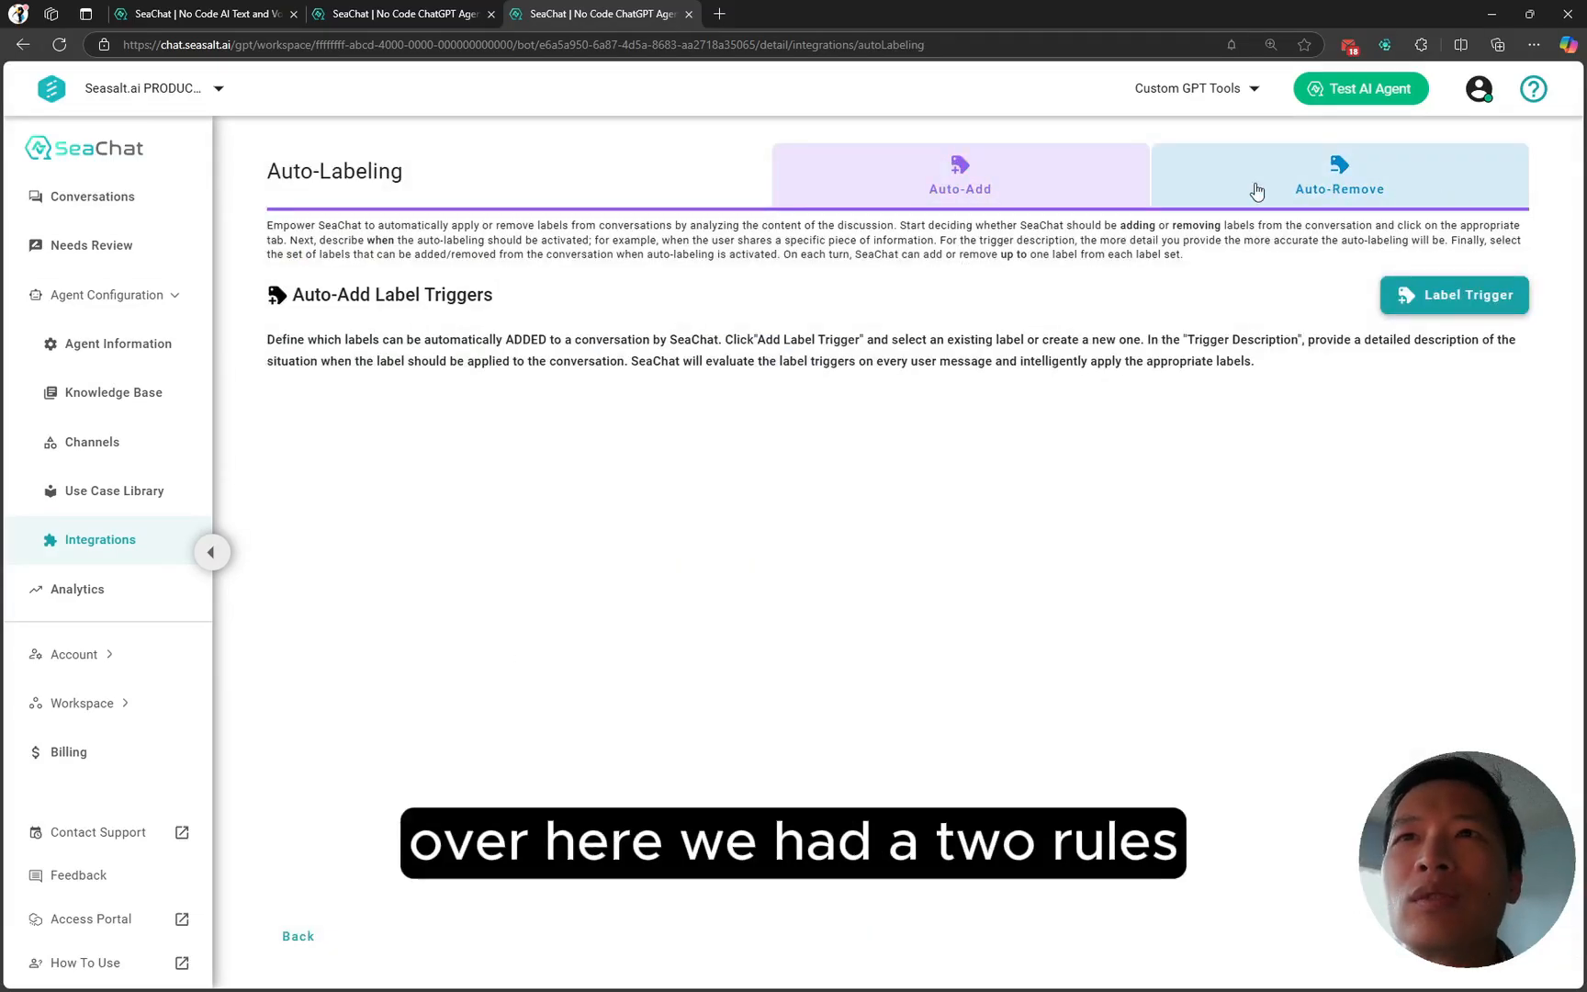
left_click(1296, 188)
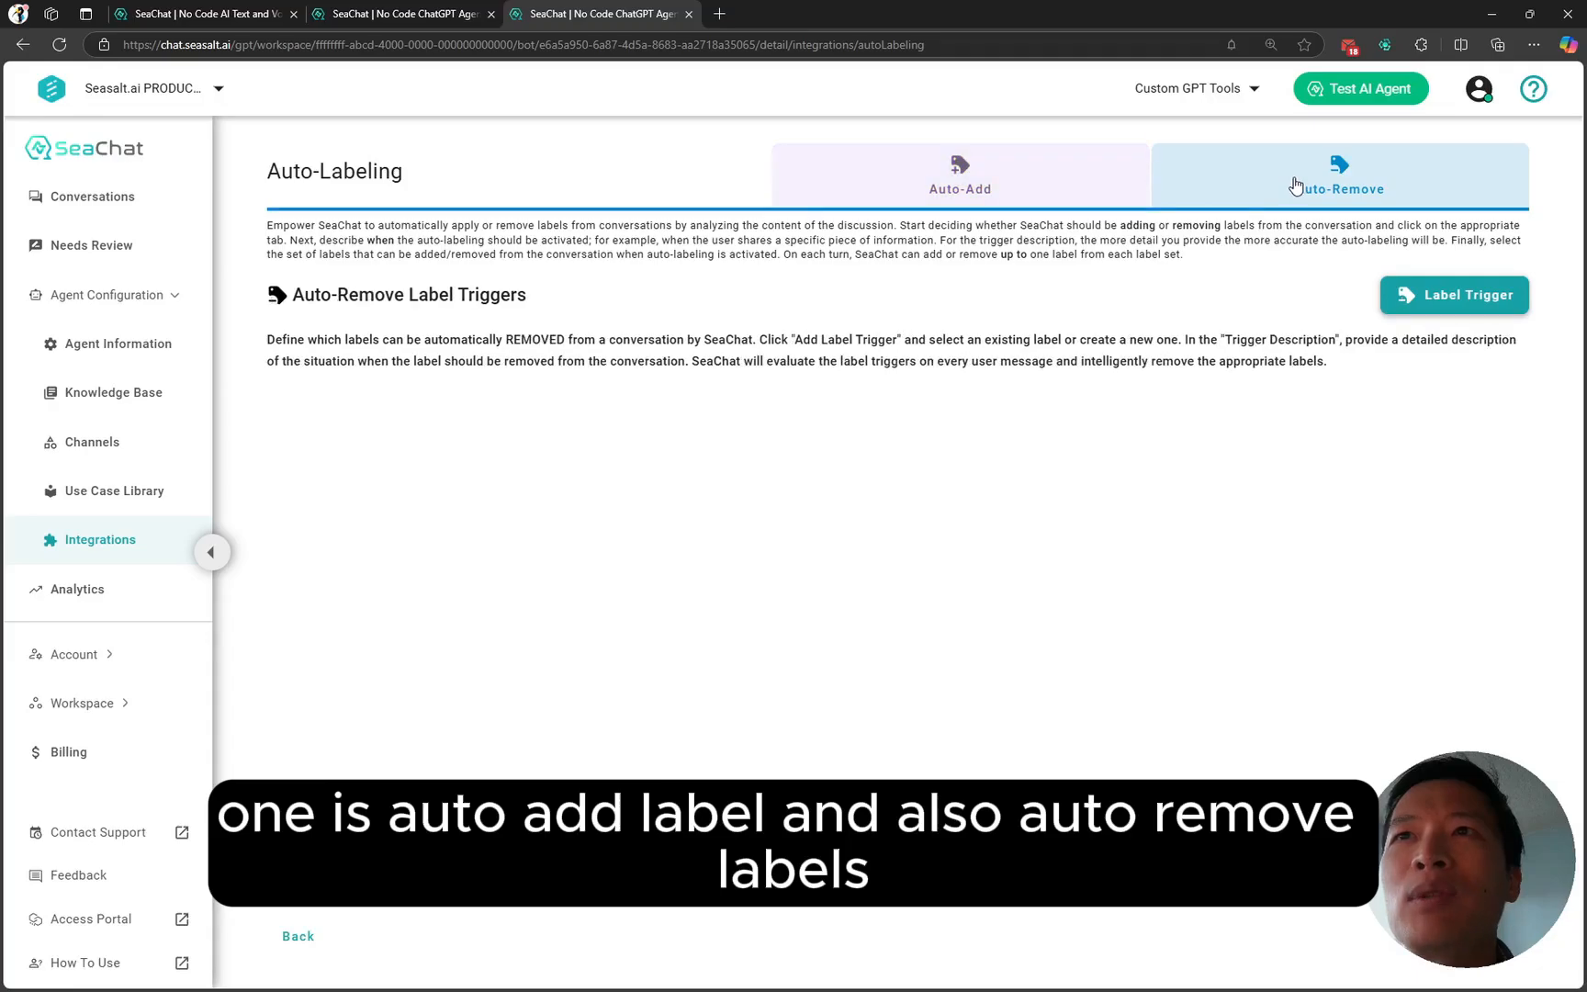
left_click(986, 187)
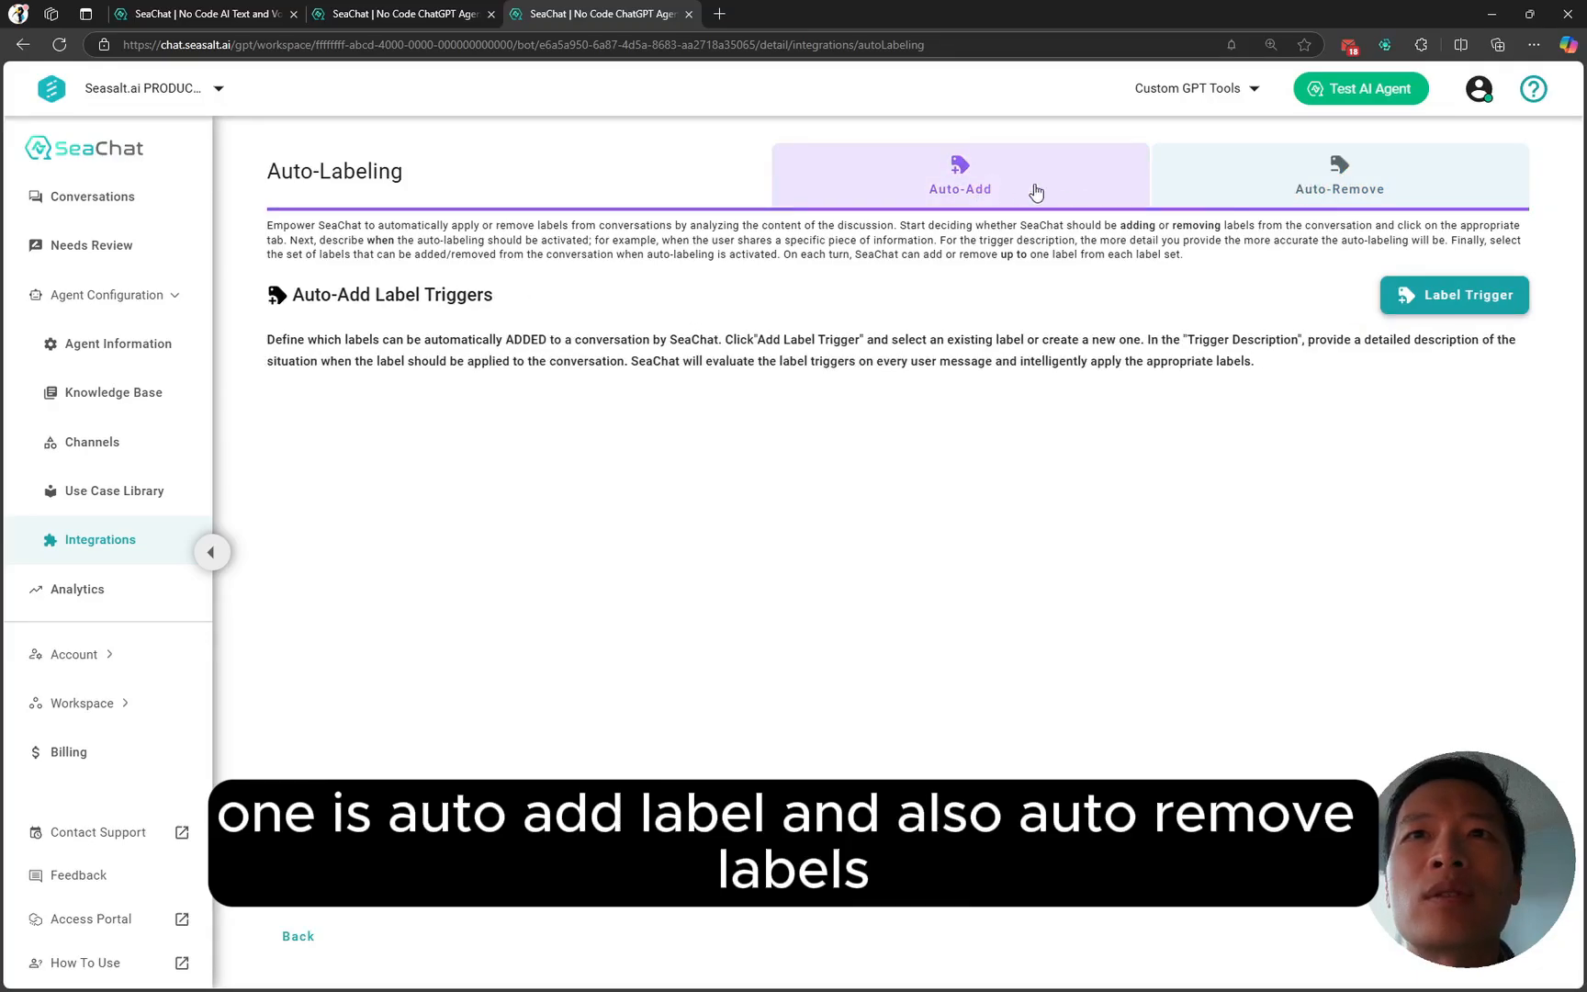
left_click(1222, 188)
left_click(1057, 191)
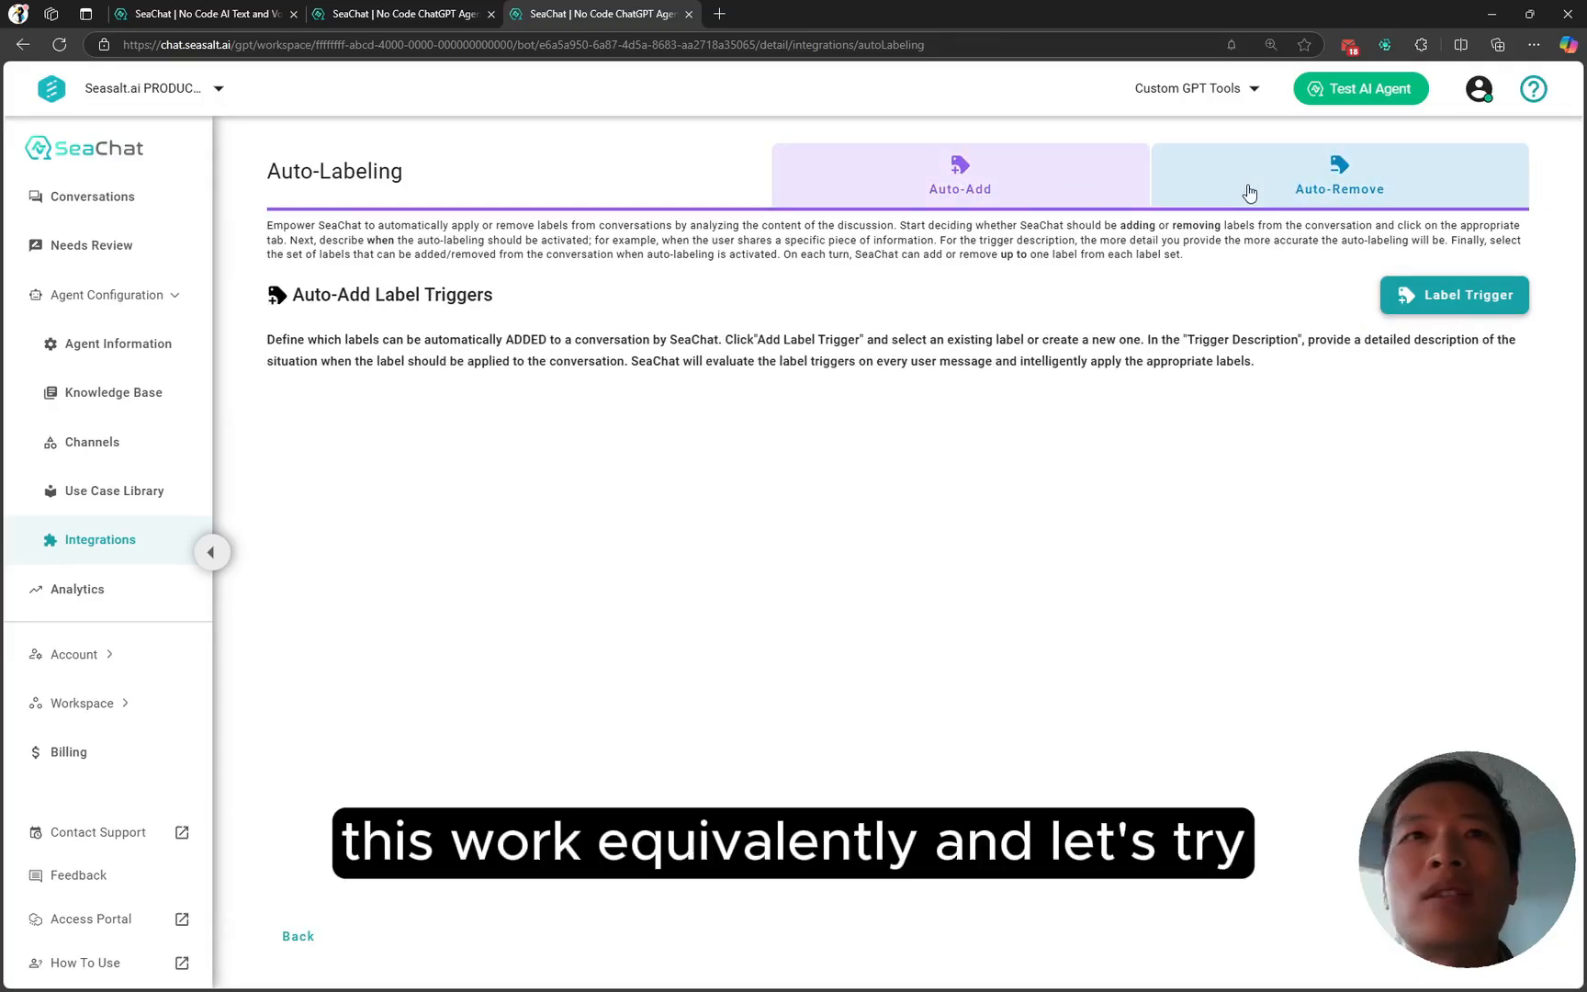
- Start a new auto-add label trigger and give it the Escalated and Low priority labels
left_click(1423, 307)
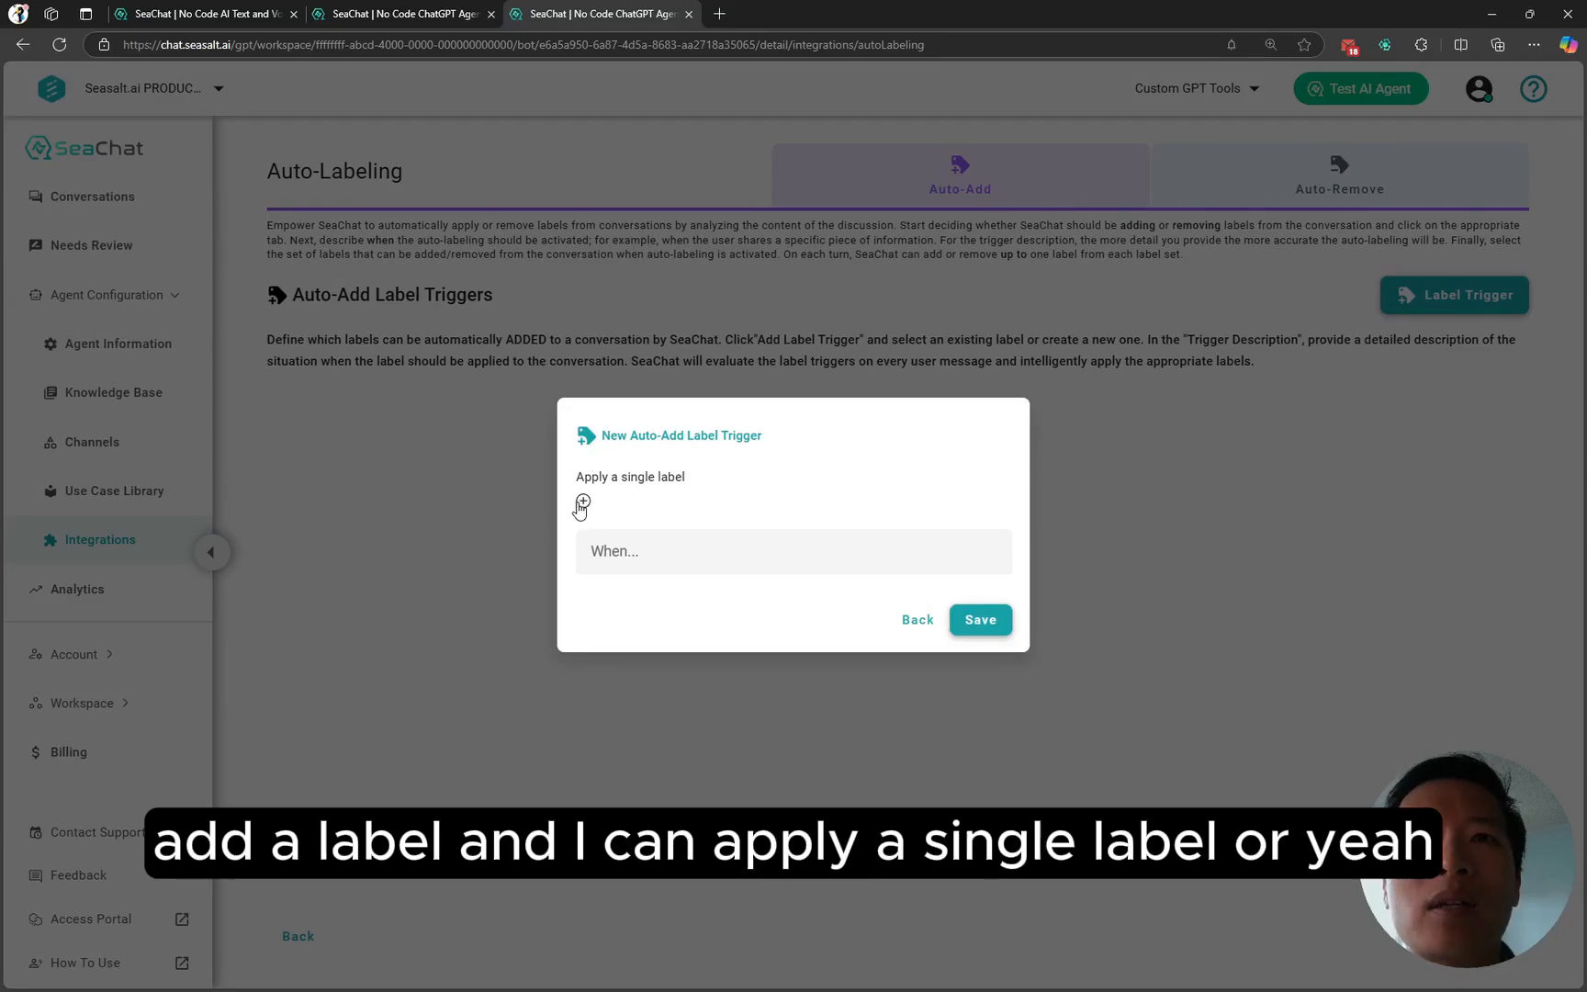
left_click(583, 503)
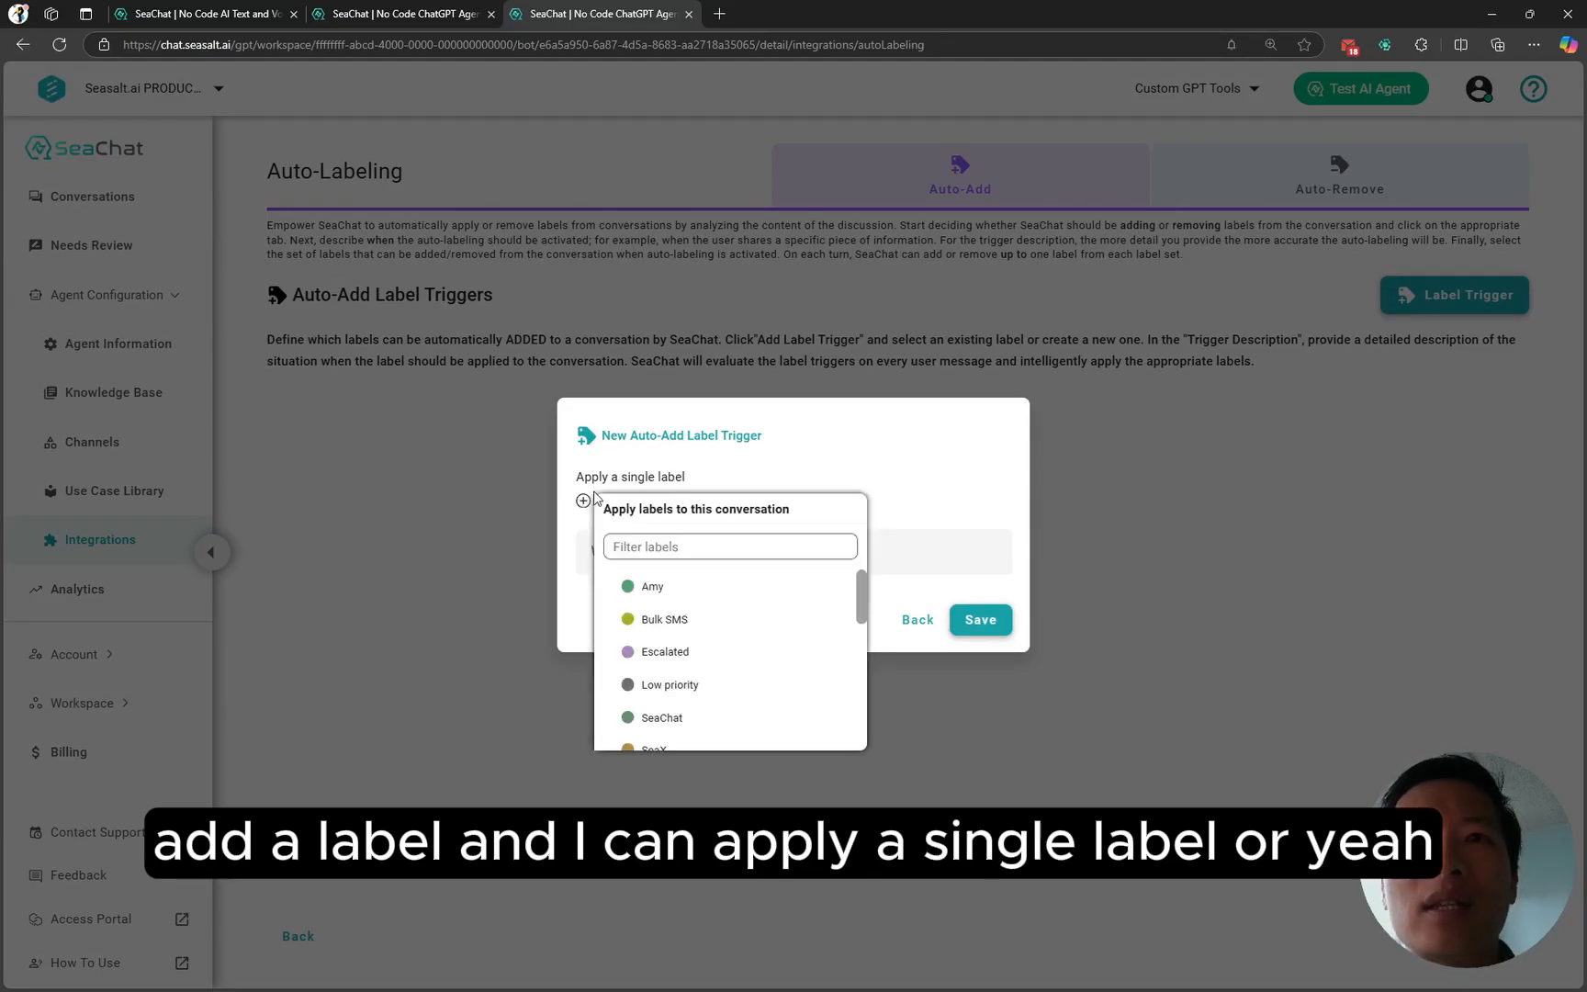
left_click(744, 458)
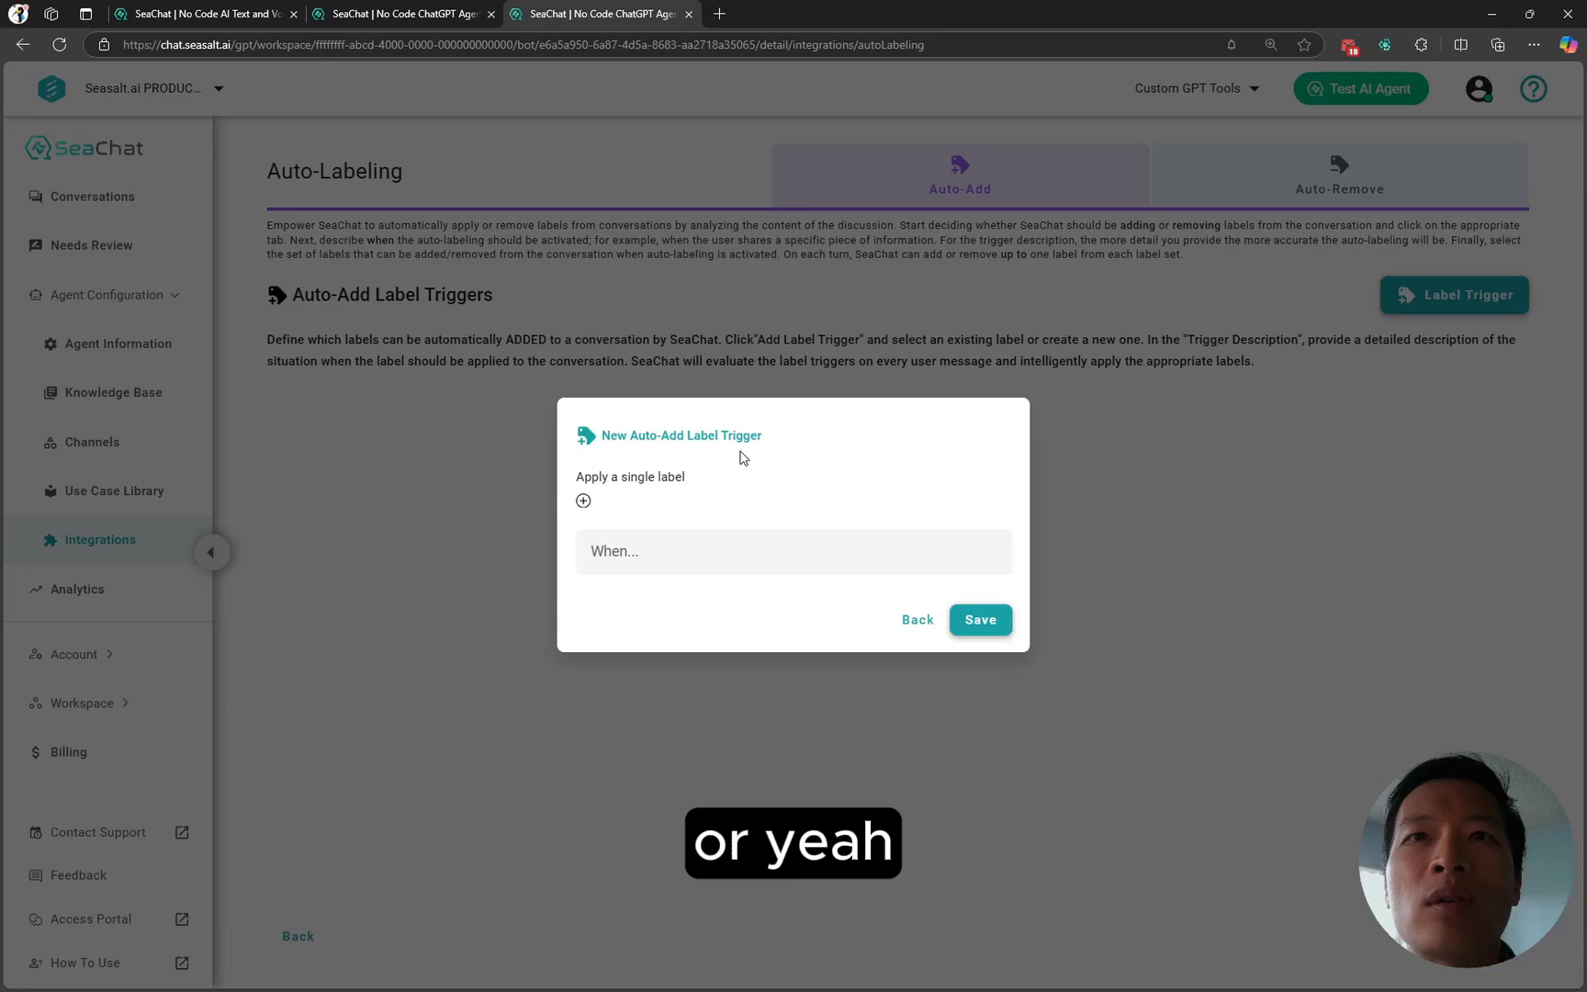
left_click(584, 503)
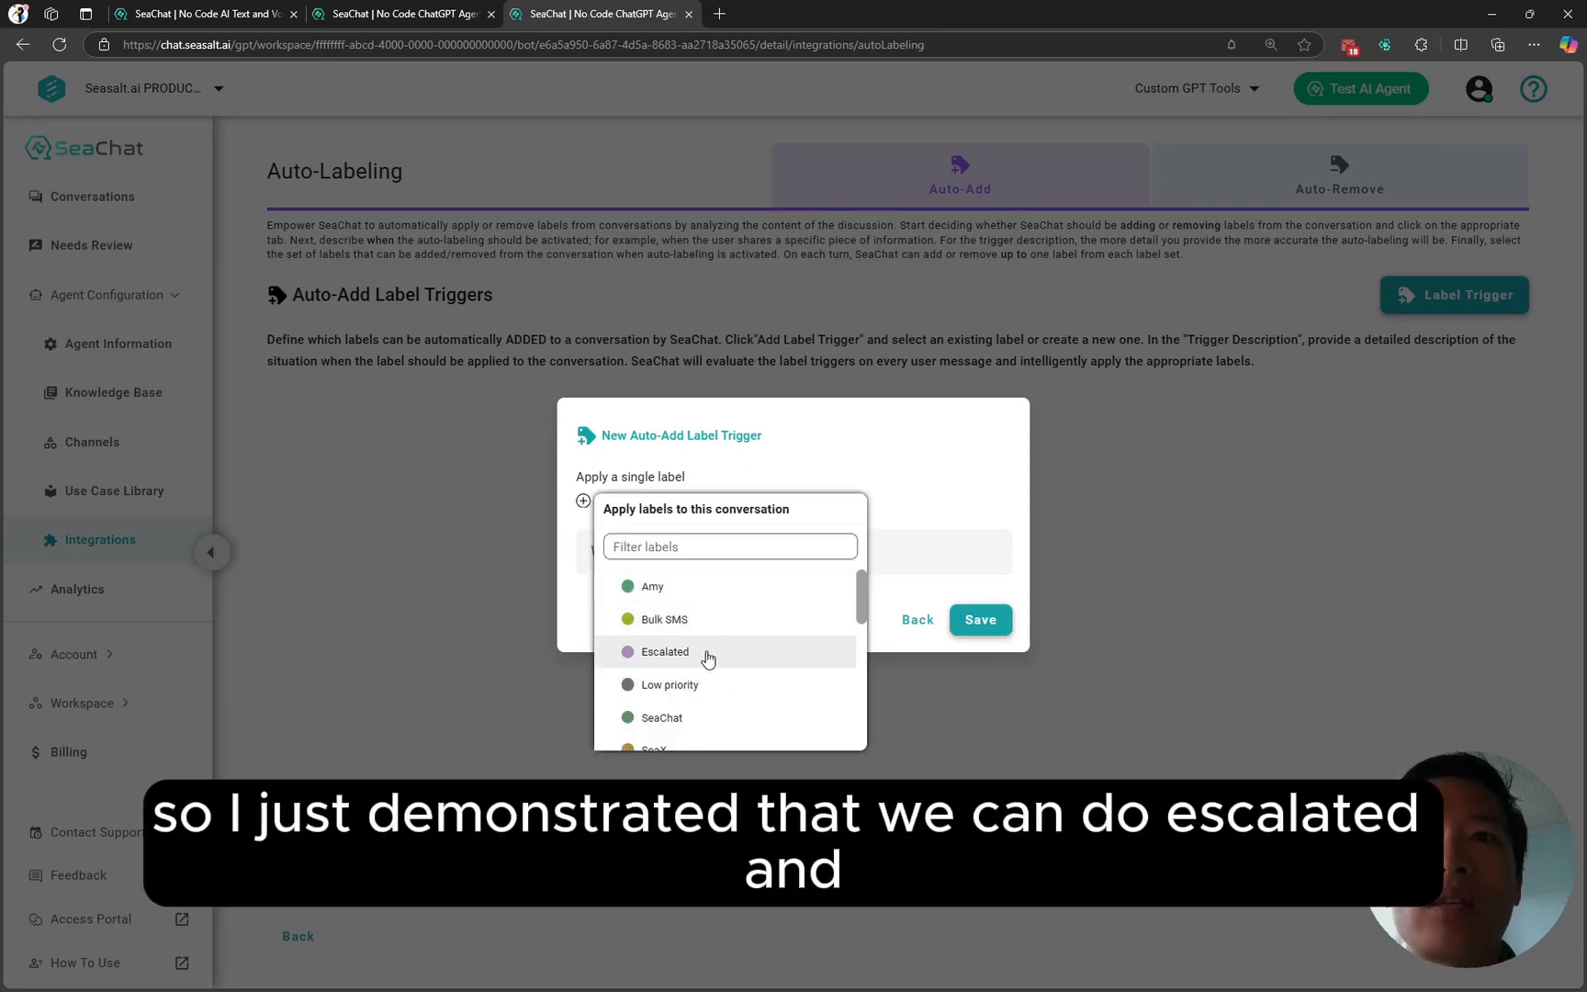
left_click(706, 653)
left_click(706, 686)
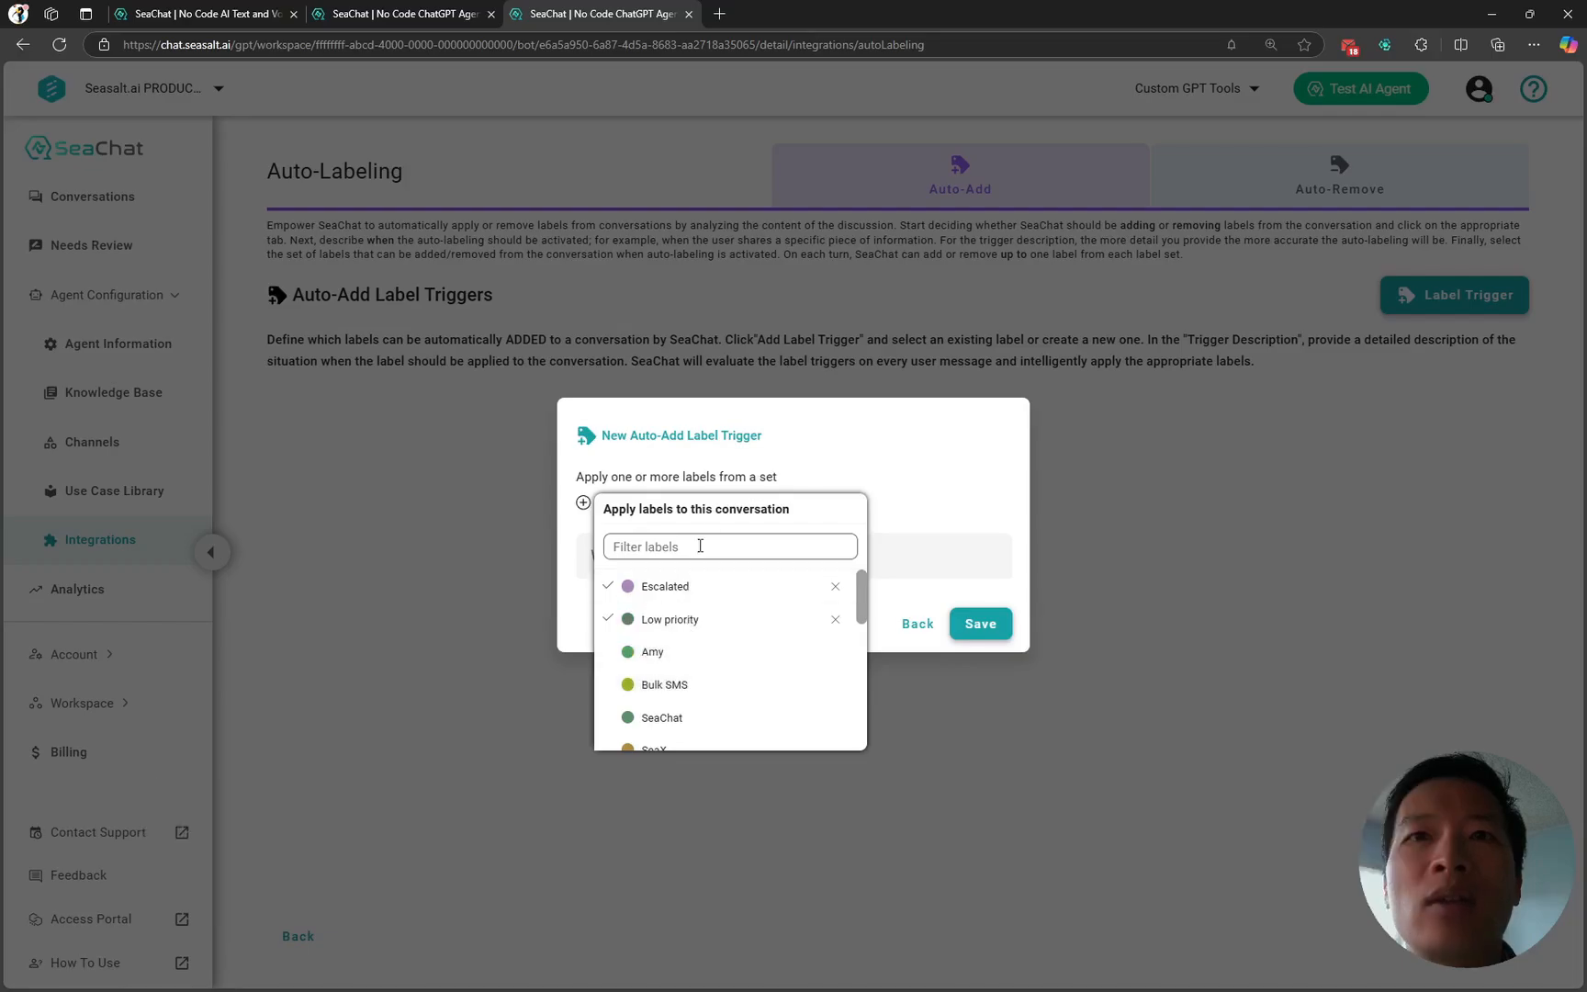
left_click(770, 473)
- Set the trigger condition to "users express extreme pain, apply Escalated label, or minor pain, apply Low priority label" and save it
left_click(618, 547)
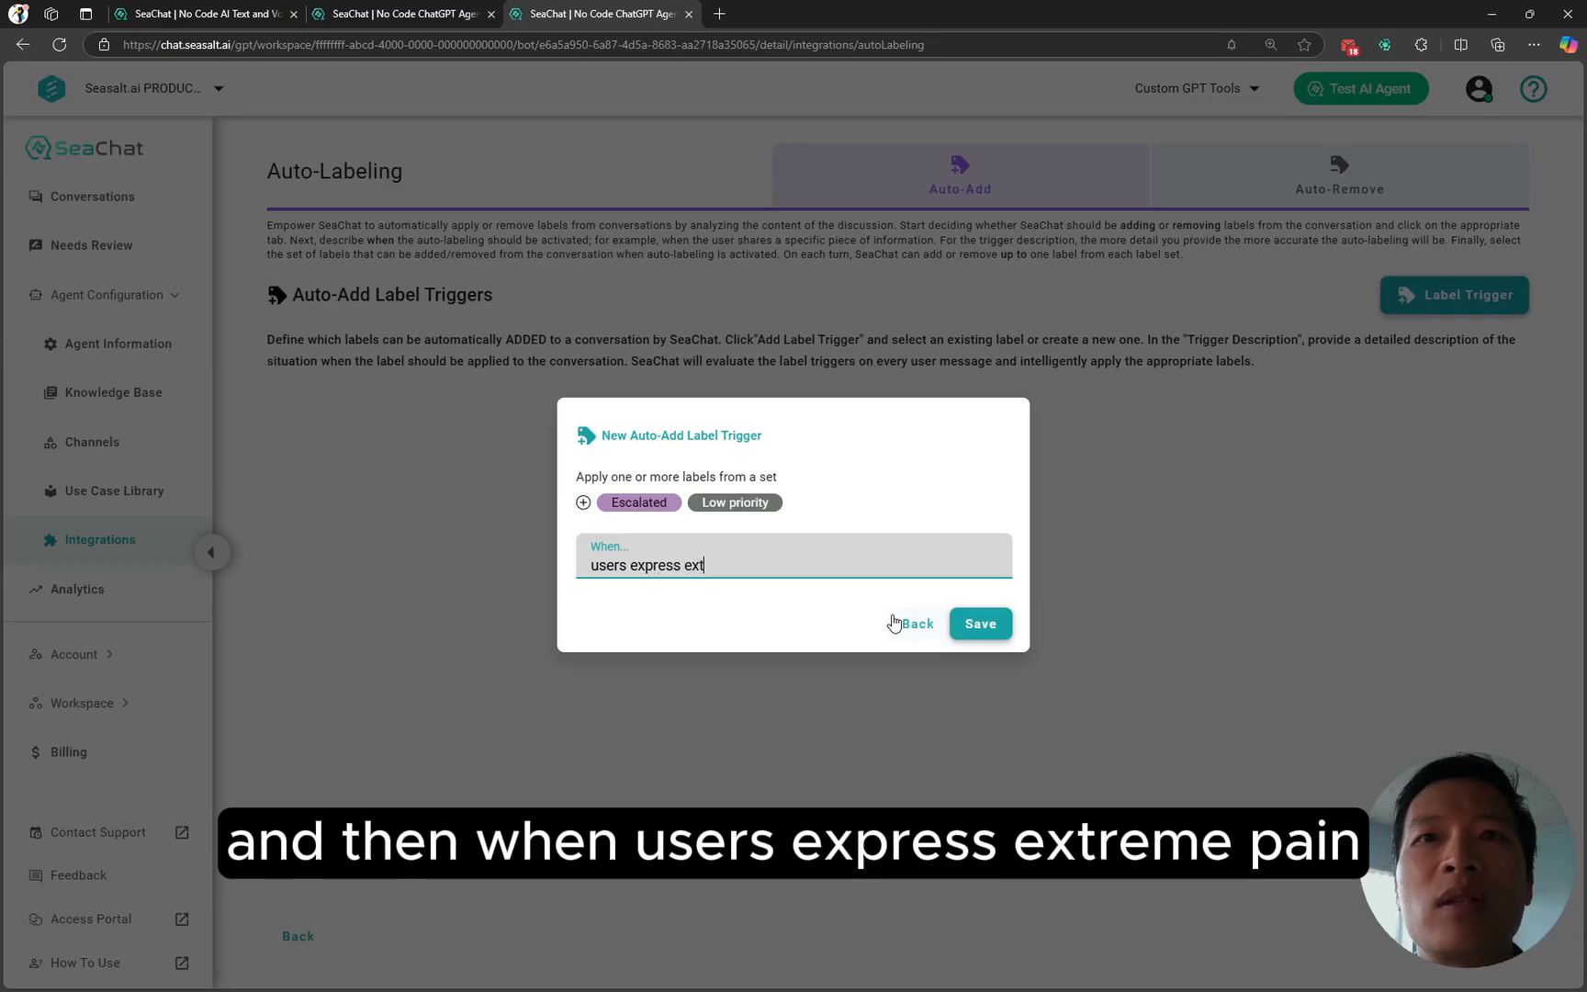
type("pain")
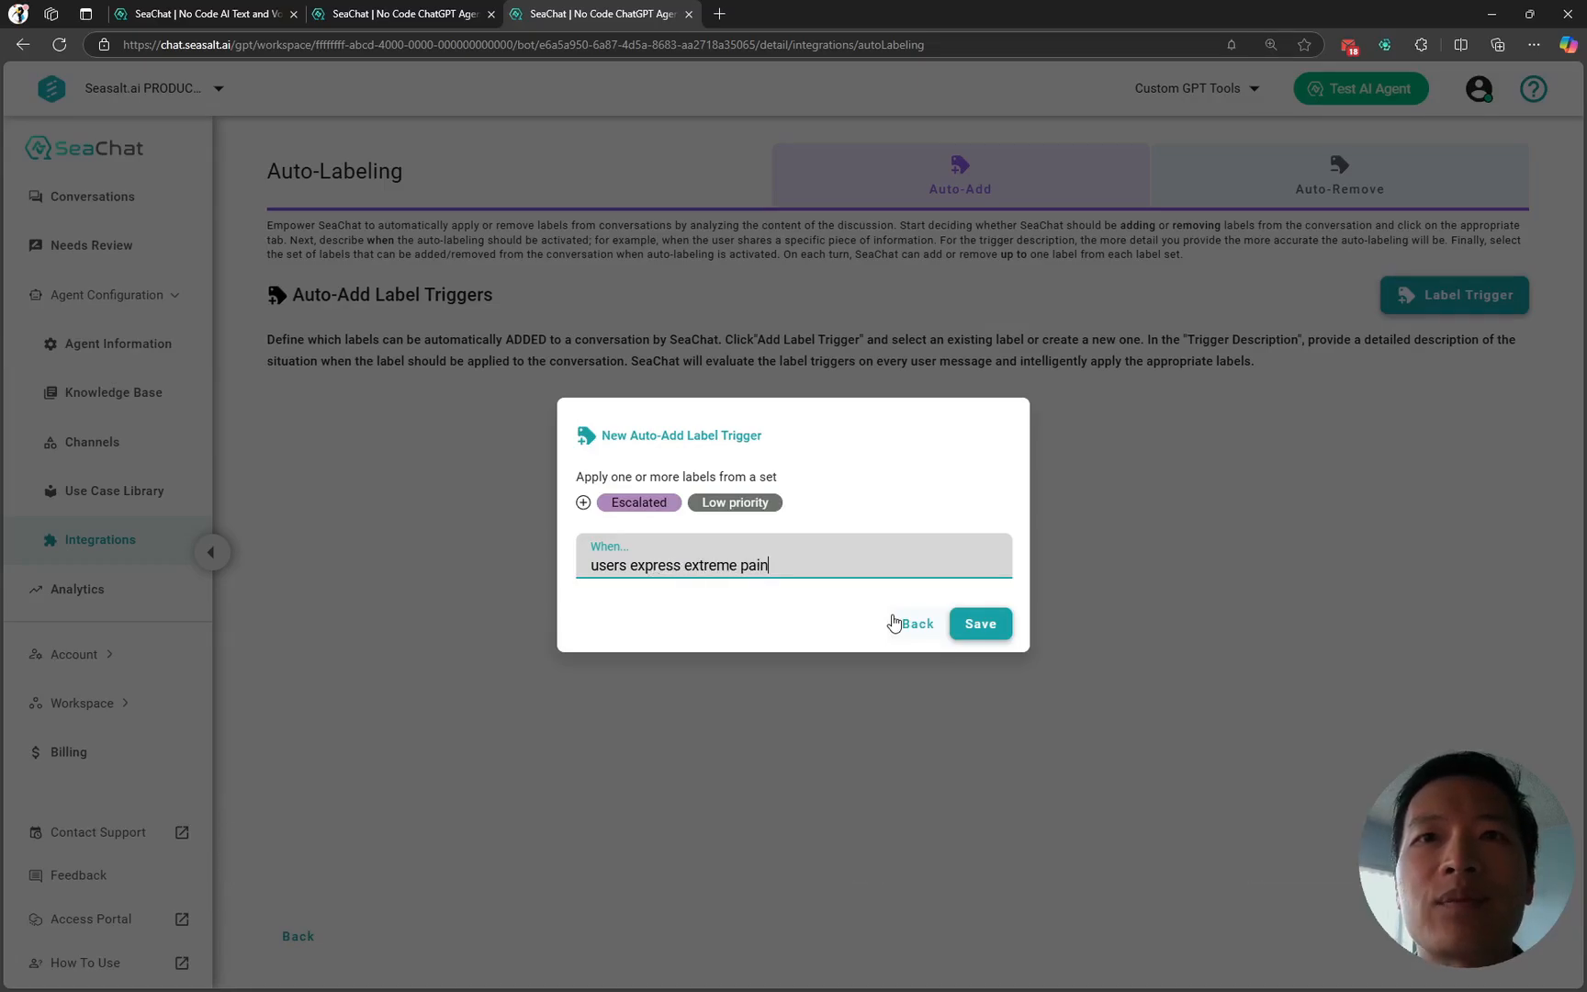
type(", apply Escalated label")
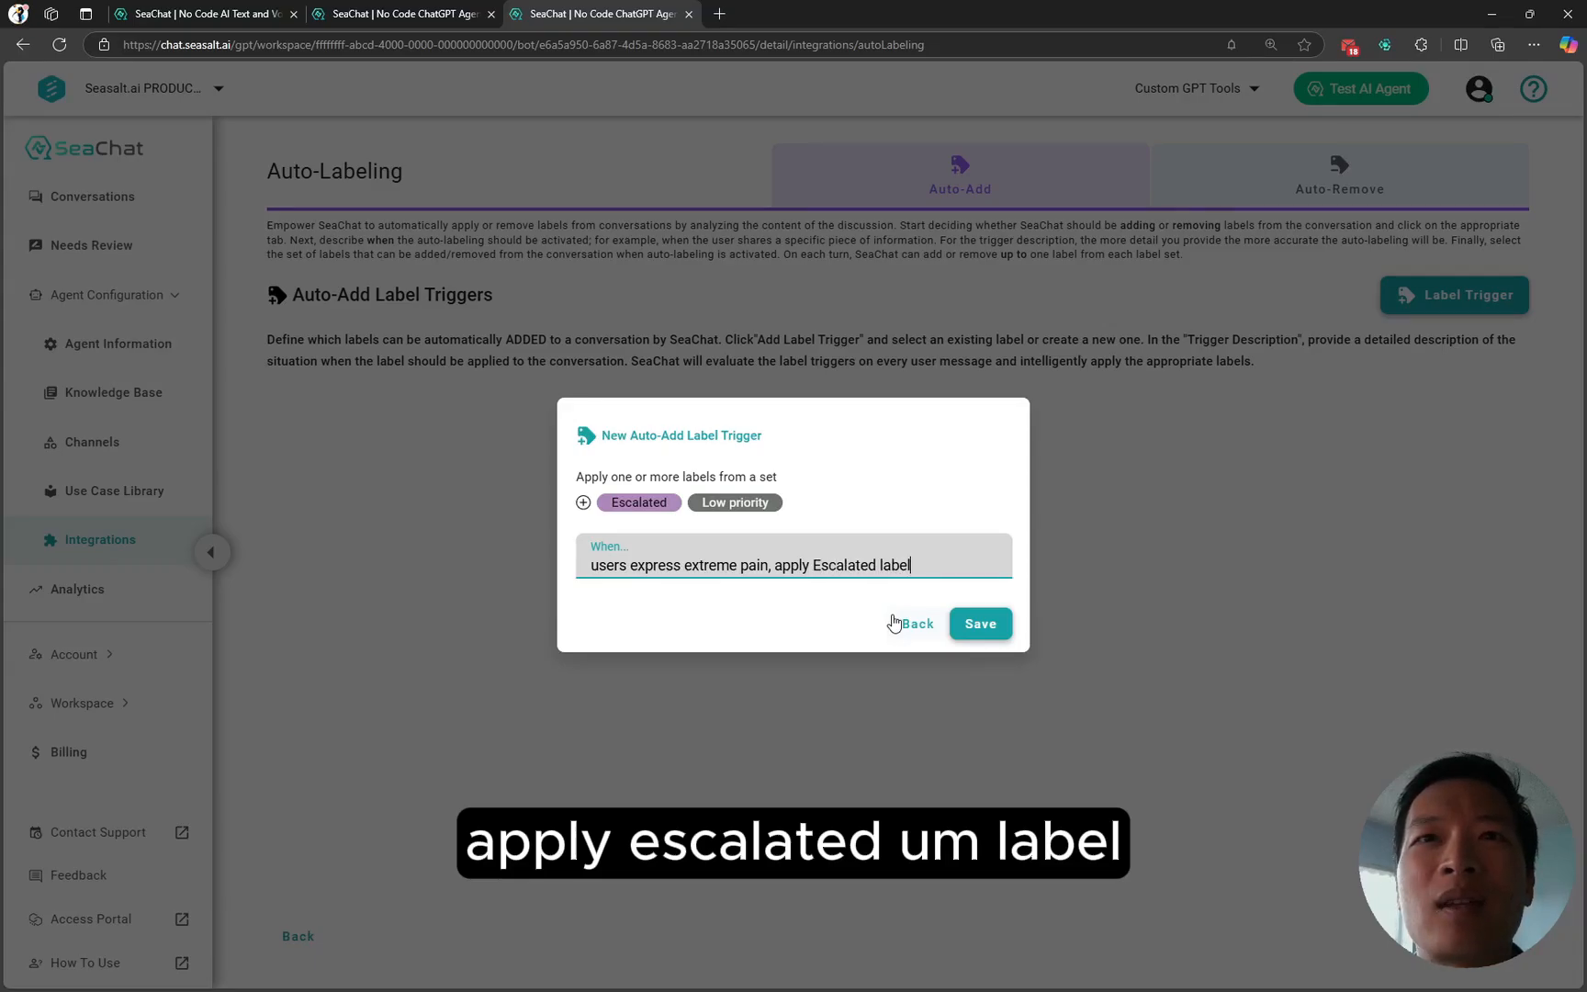
type(", or ")
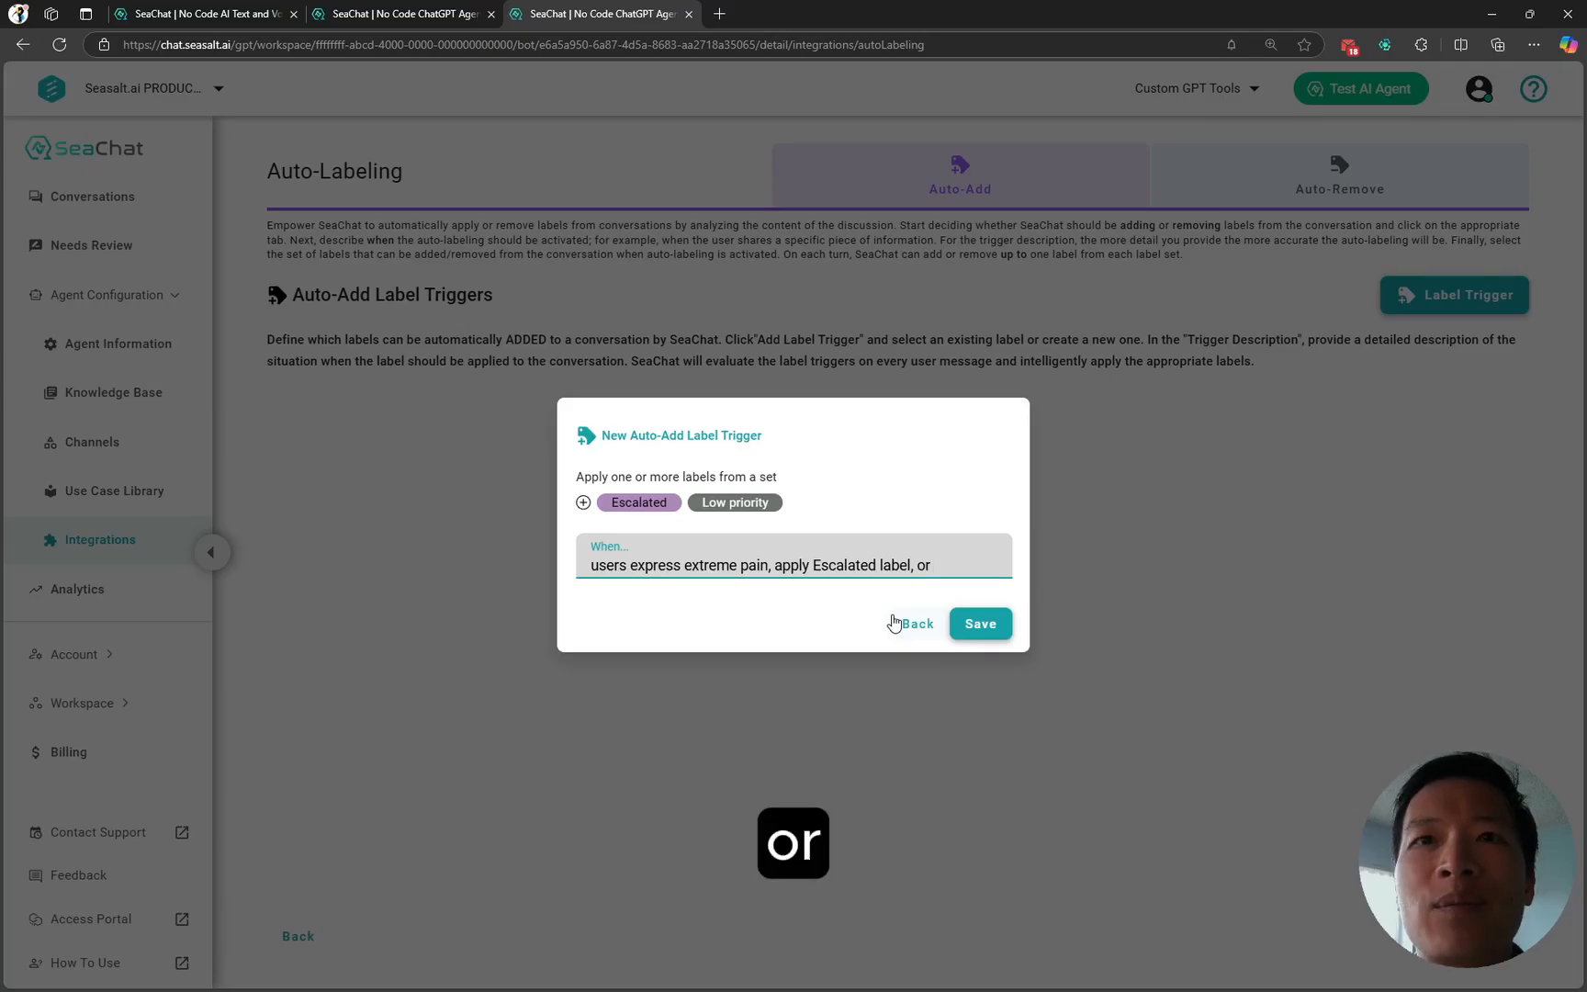
type("minor pai")
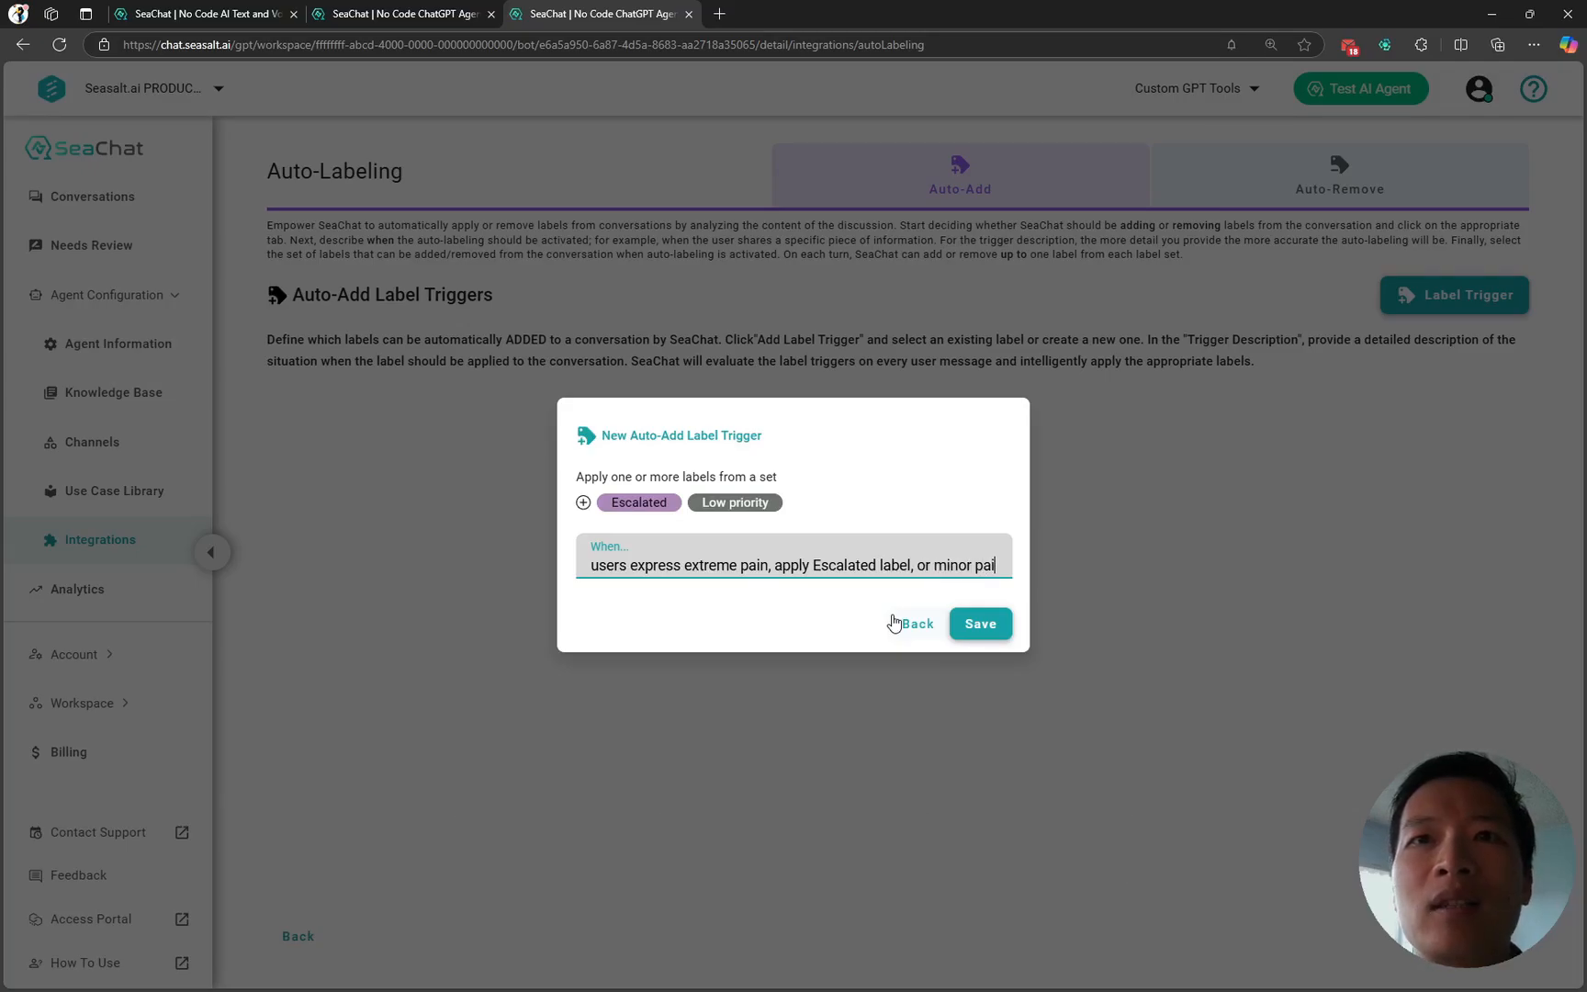
type("n, apply Low pr")
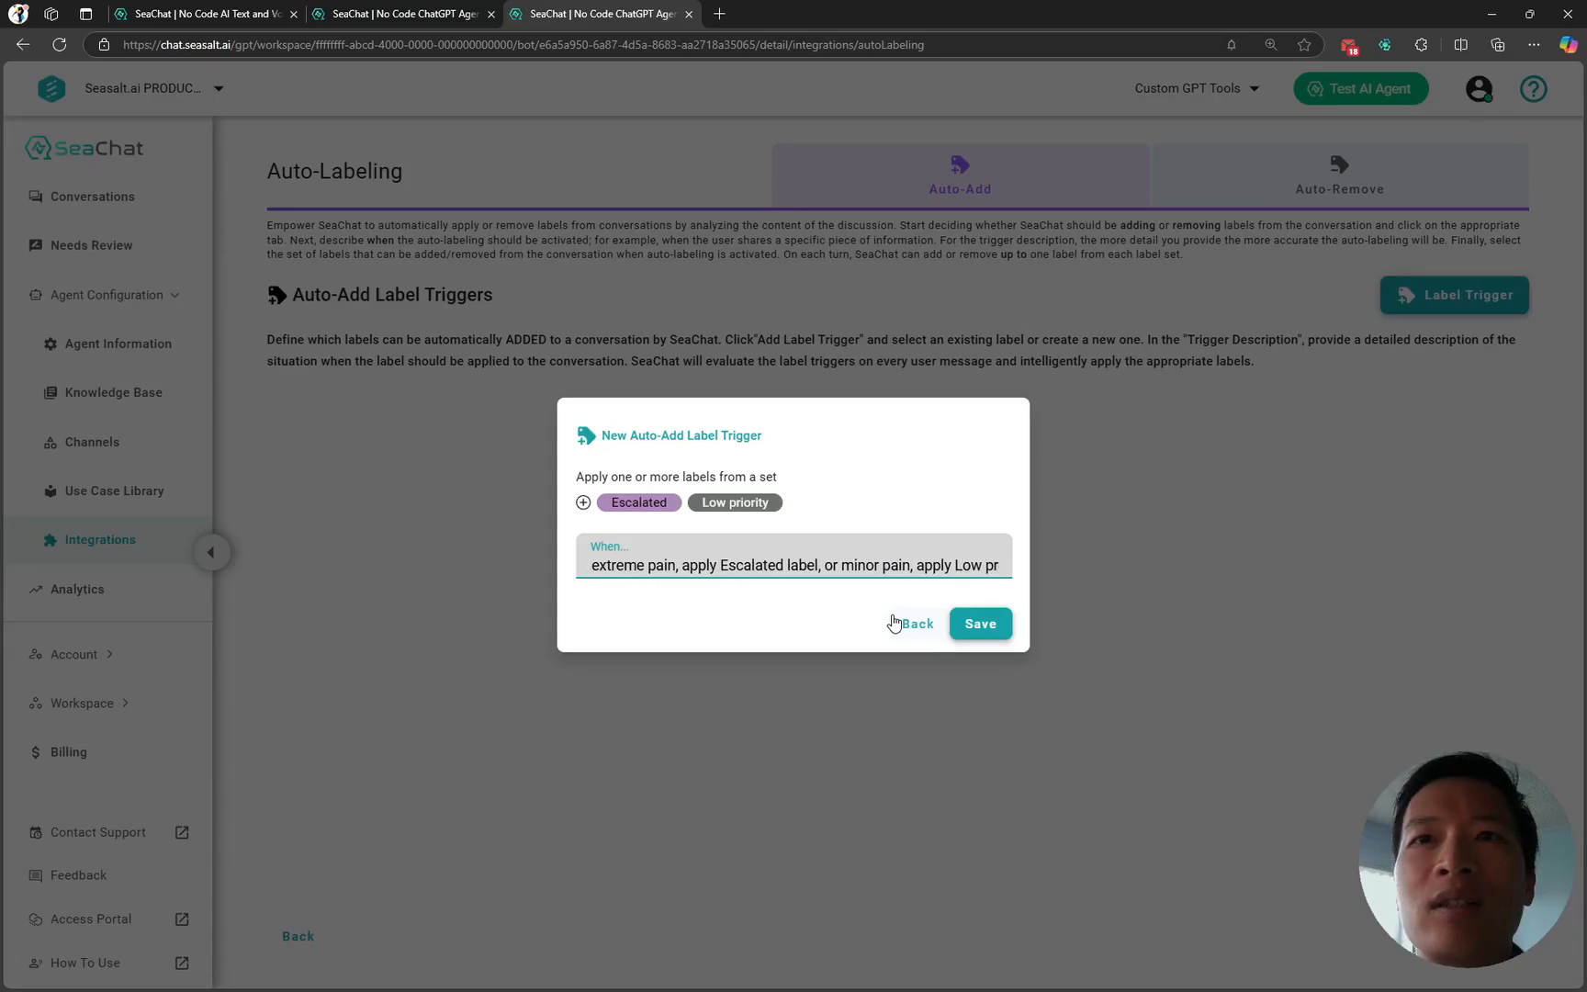
type("iorit")
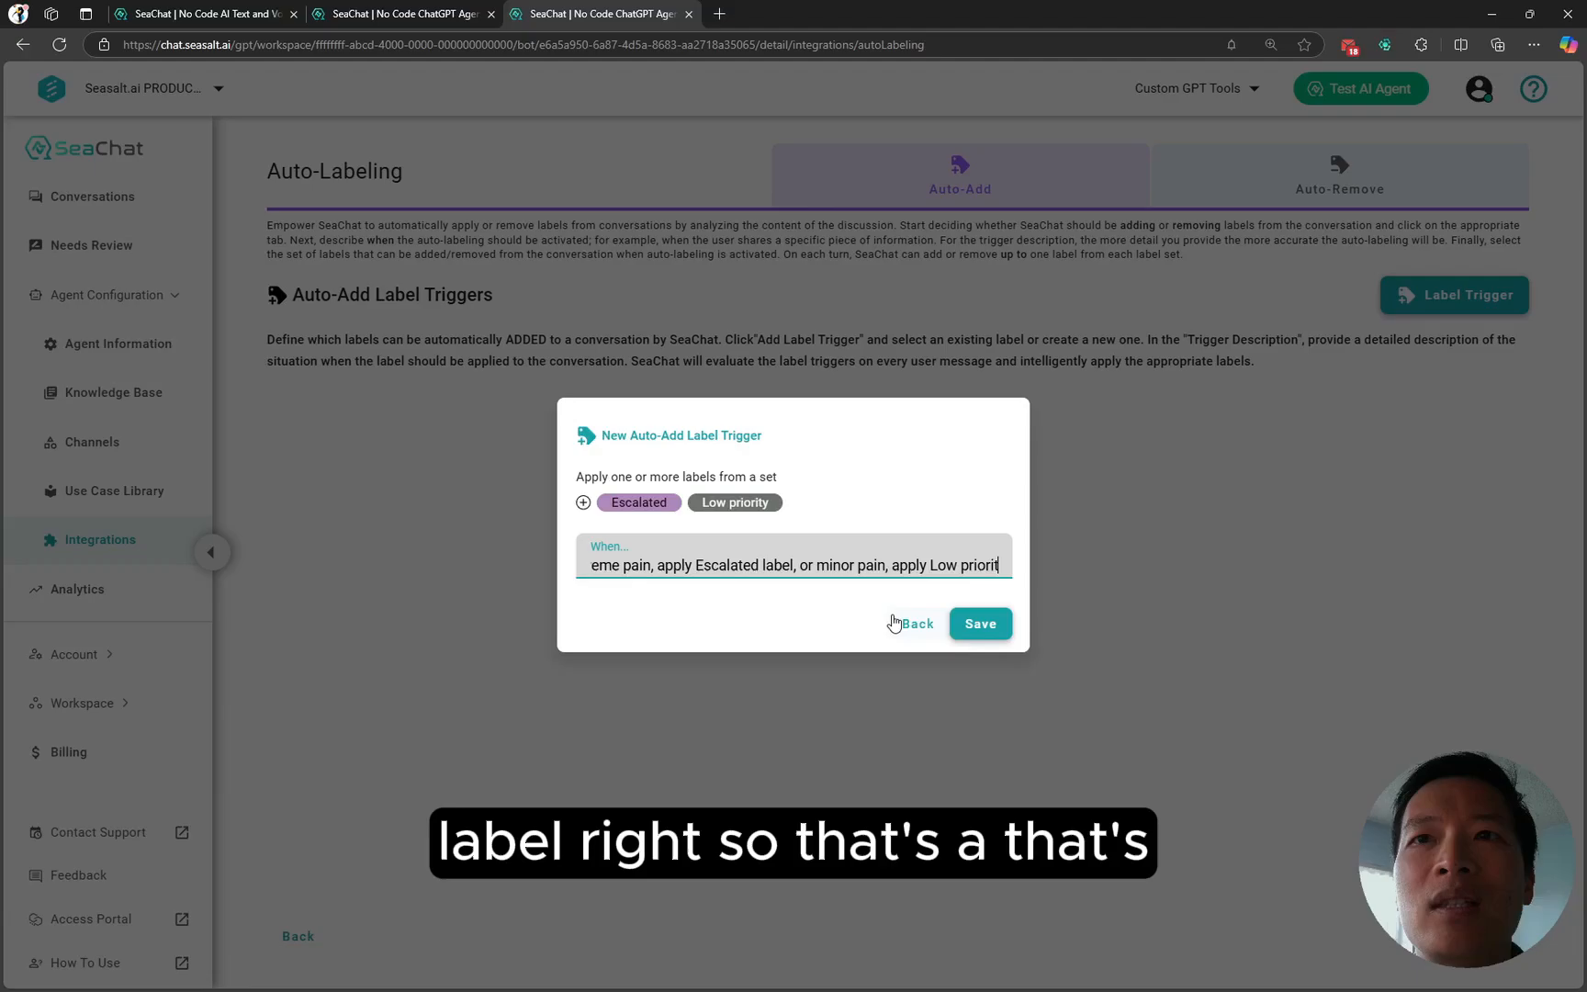
type("y label")
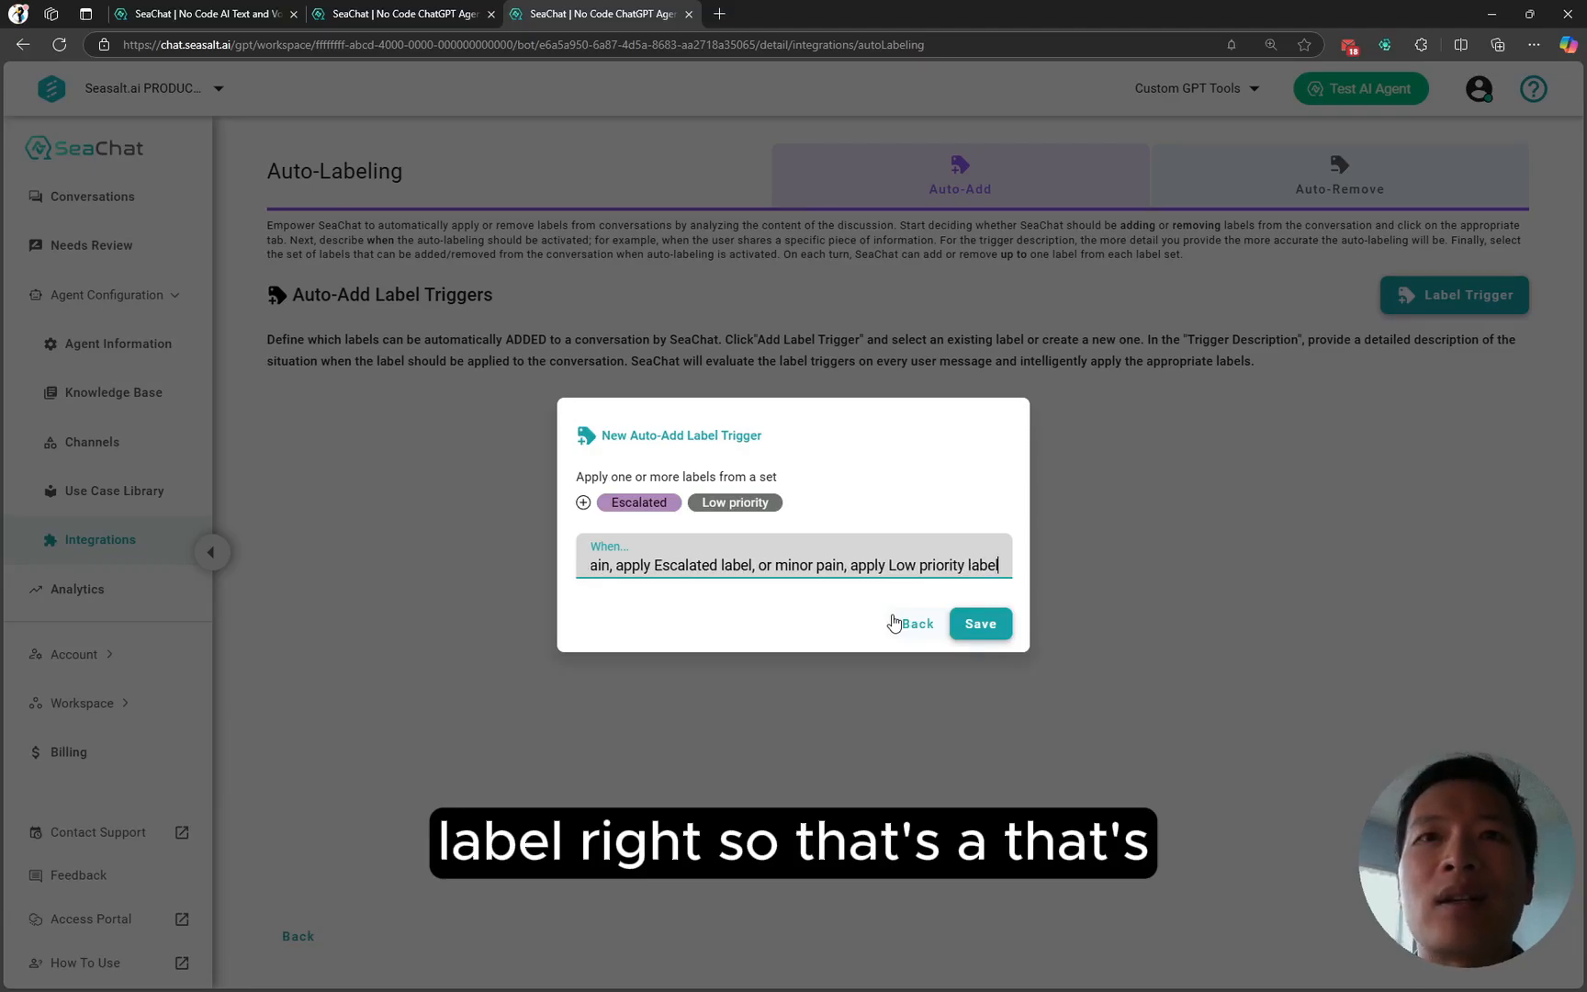
left_click(979, 625)
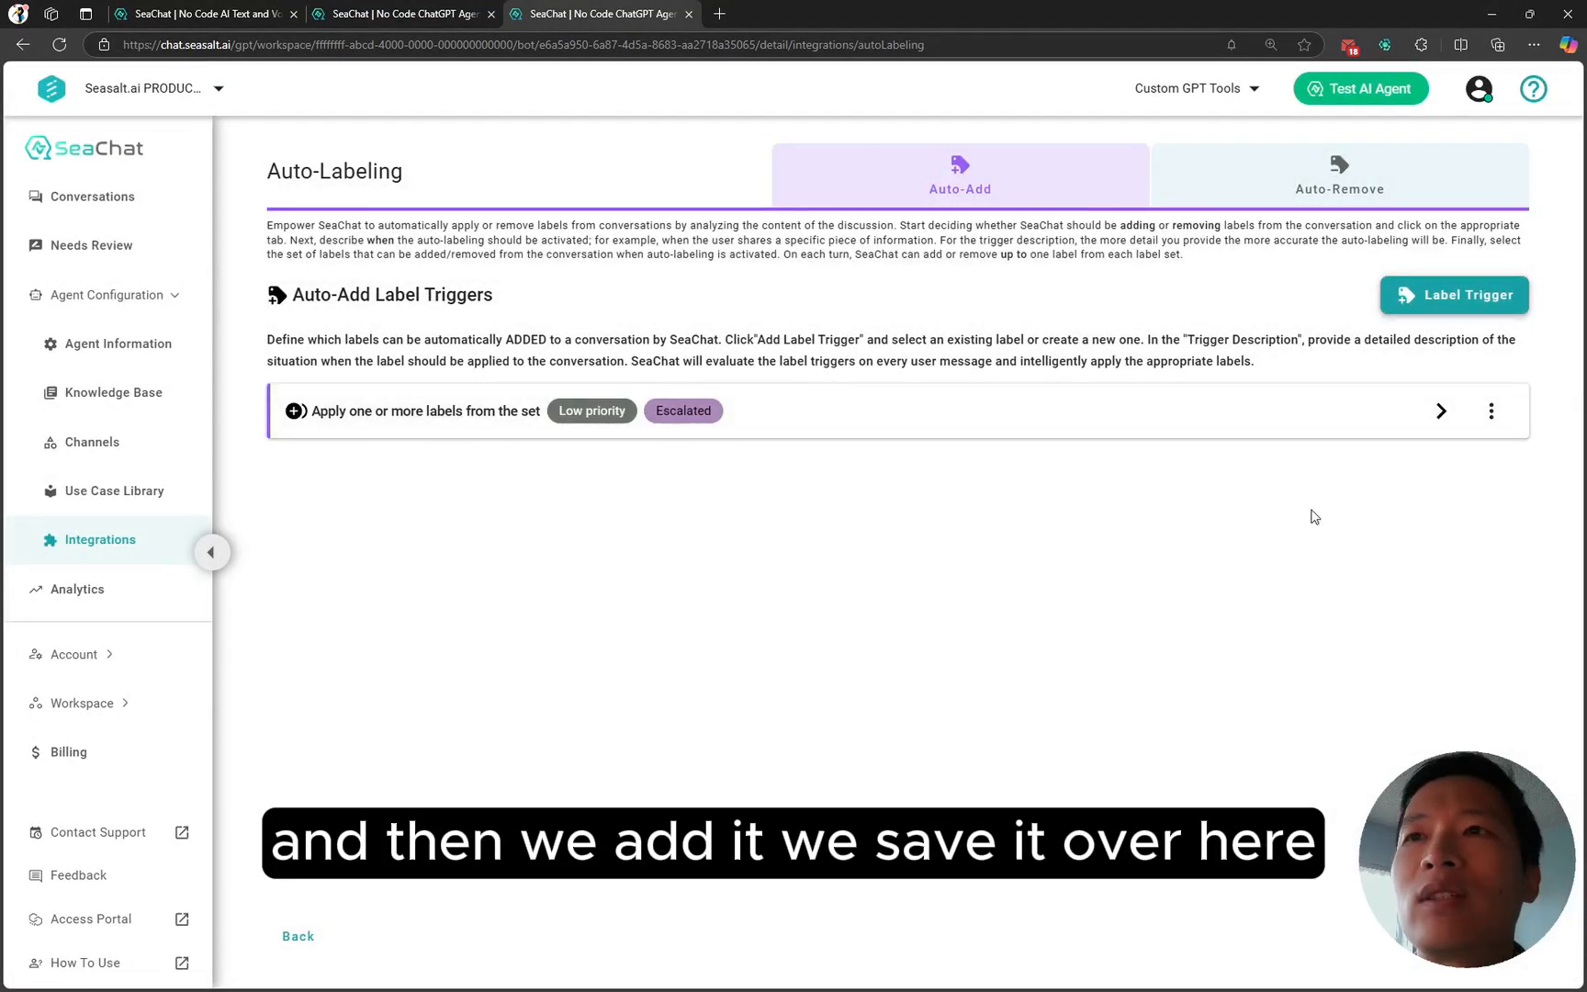
- Expand the saved auto-add trigger and review its label set, condition and available actions
left_click(1441, 411)
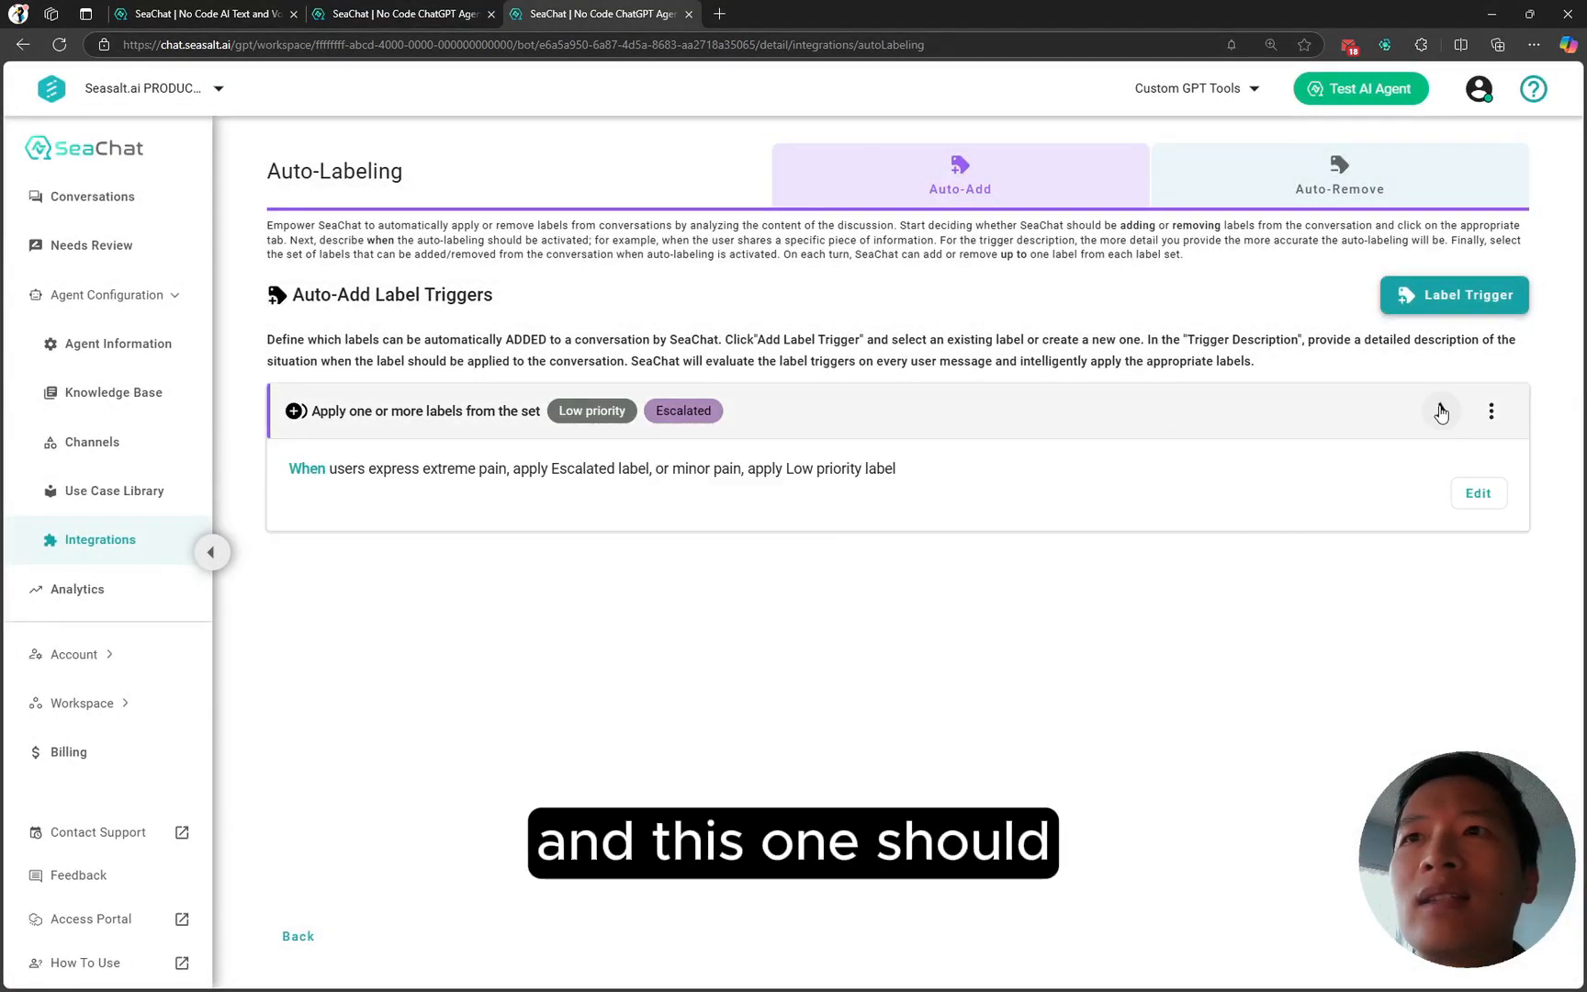
left_click(1480, 494)
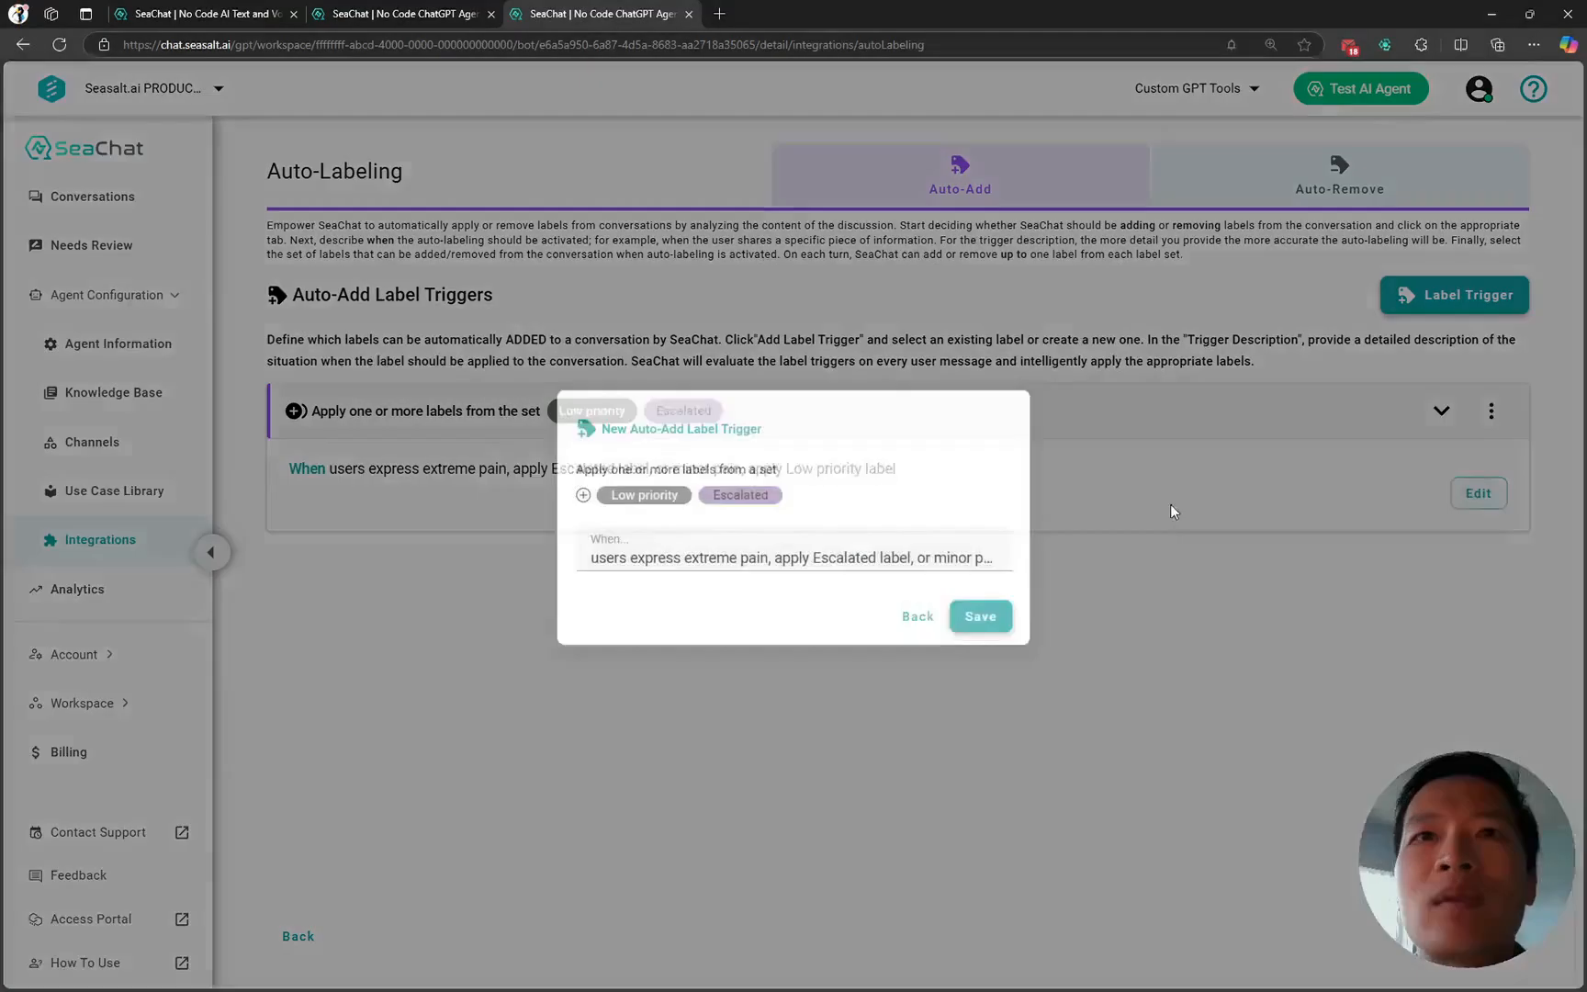
left_click(980, 625)
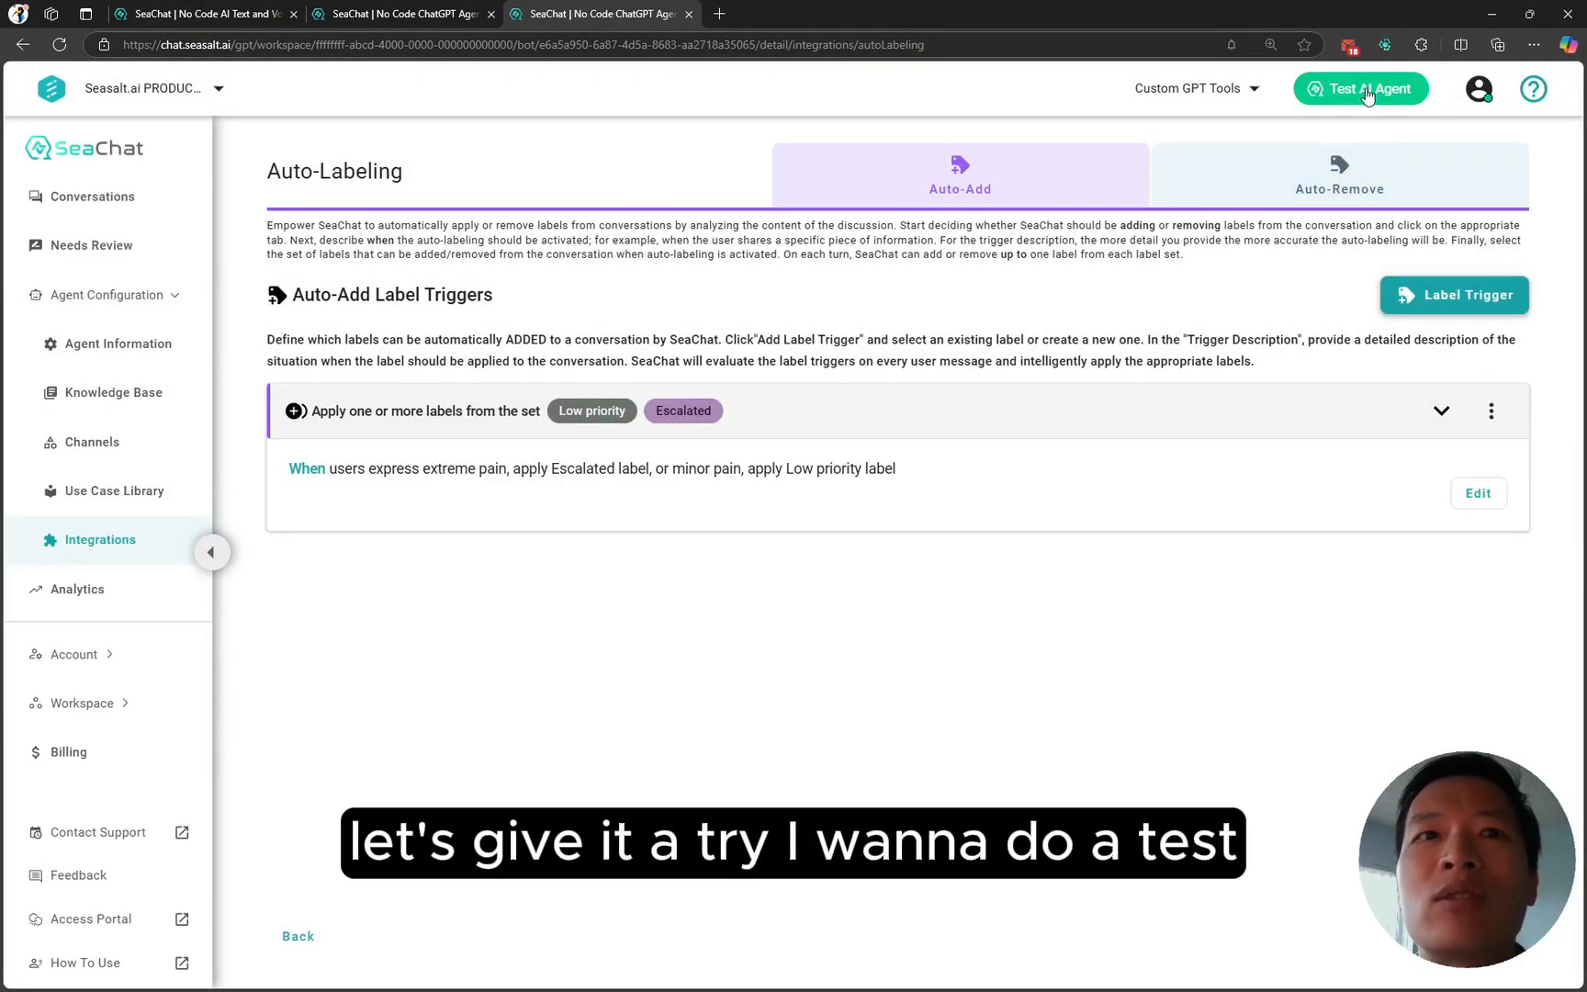
left_click_drag(1368, 92, 1480, 411)
left_click(1353, 509)
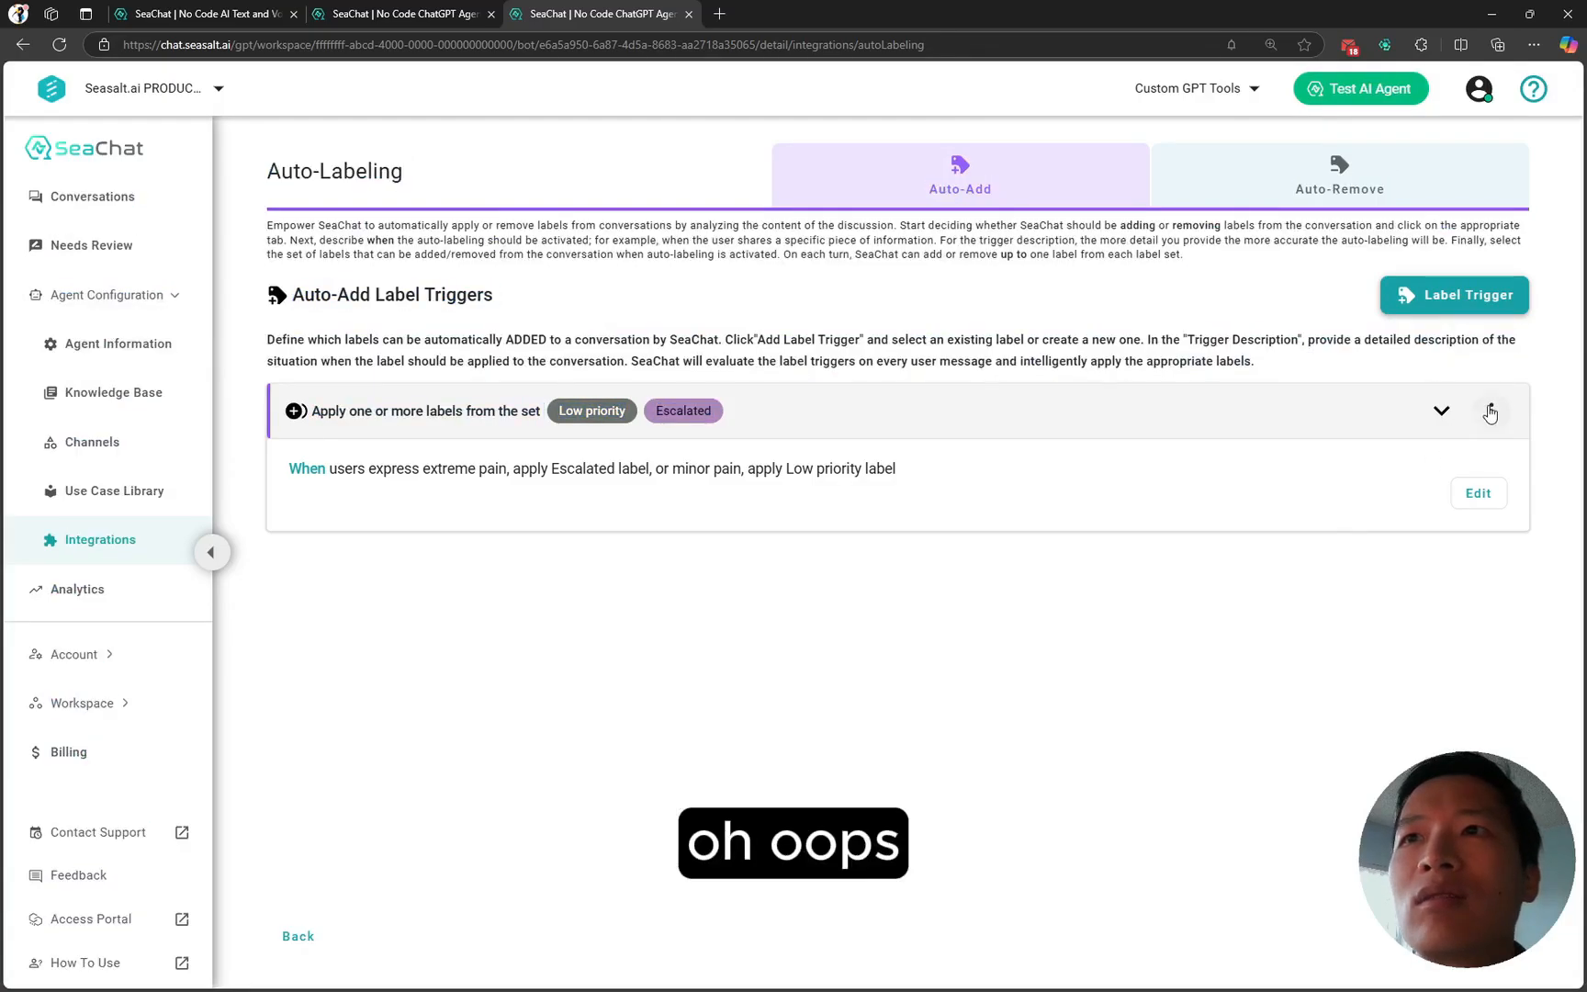
left_click(1491, 412)
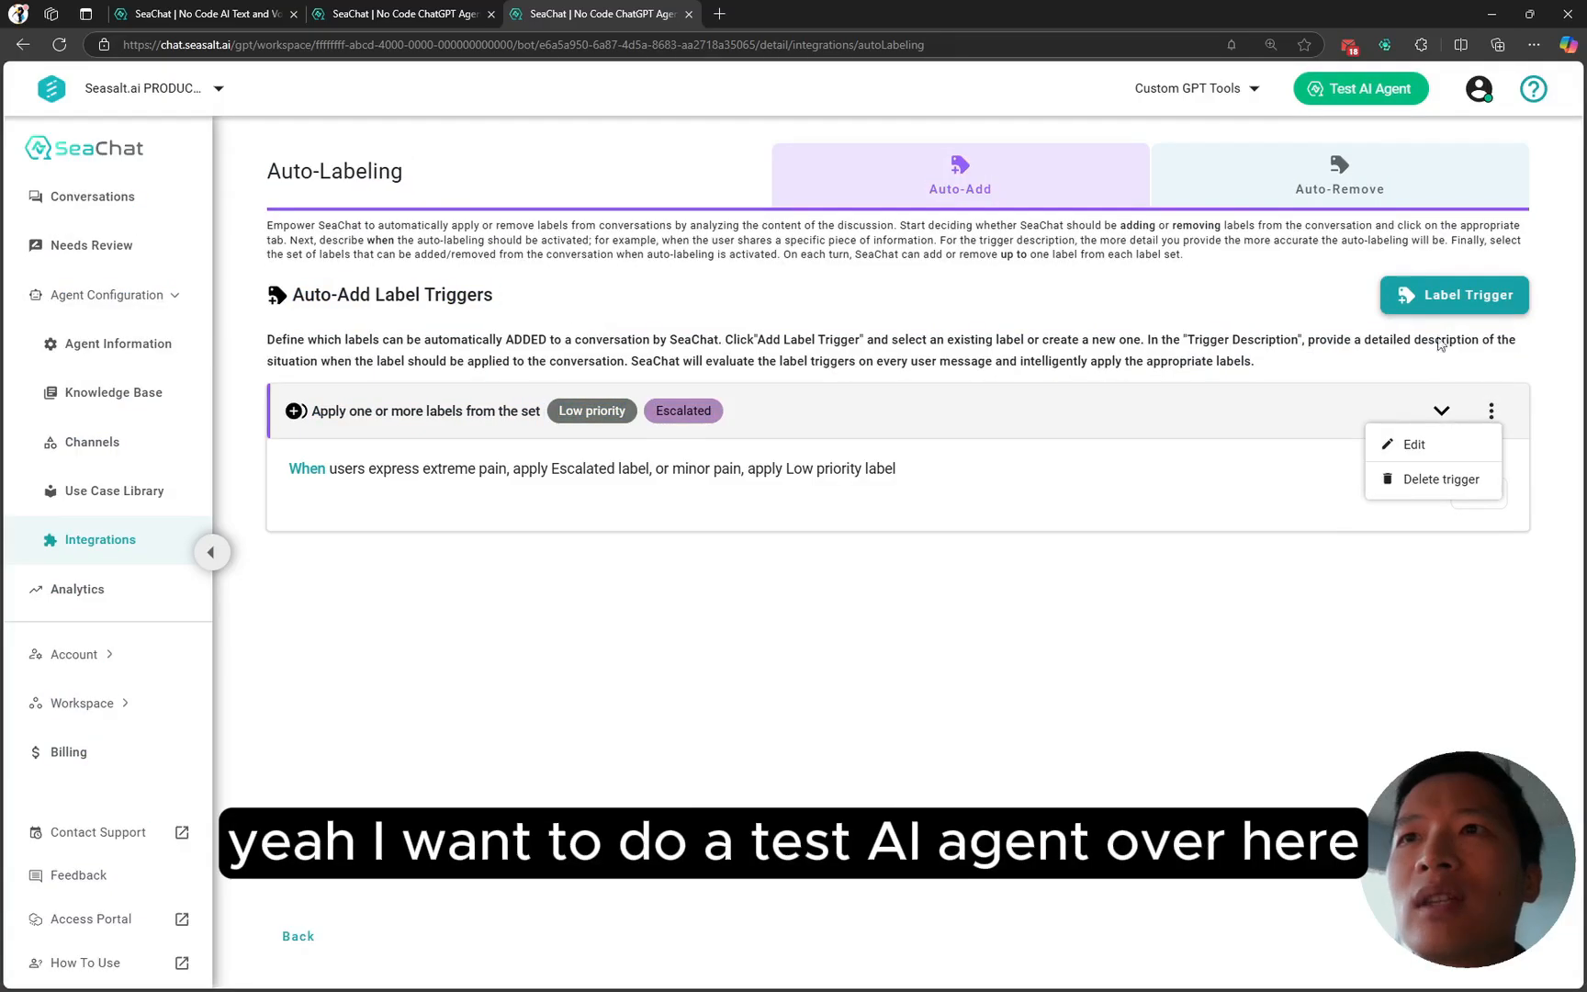
- Launch a test chat with the AI agent and place its browser tab ahead of the Auto-Labeling tab
left_click(1341, 91)
left_click(1341, 91)
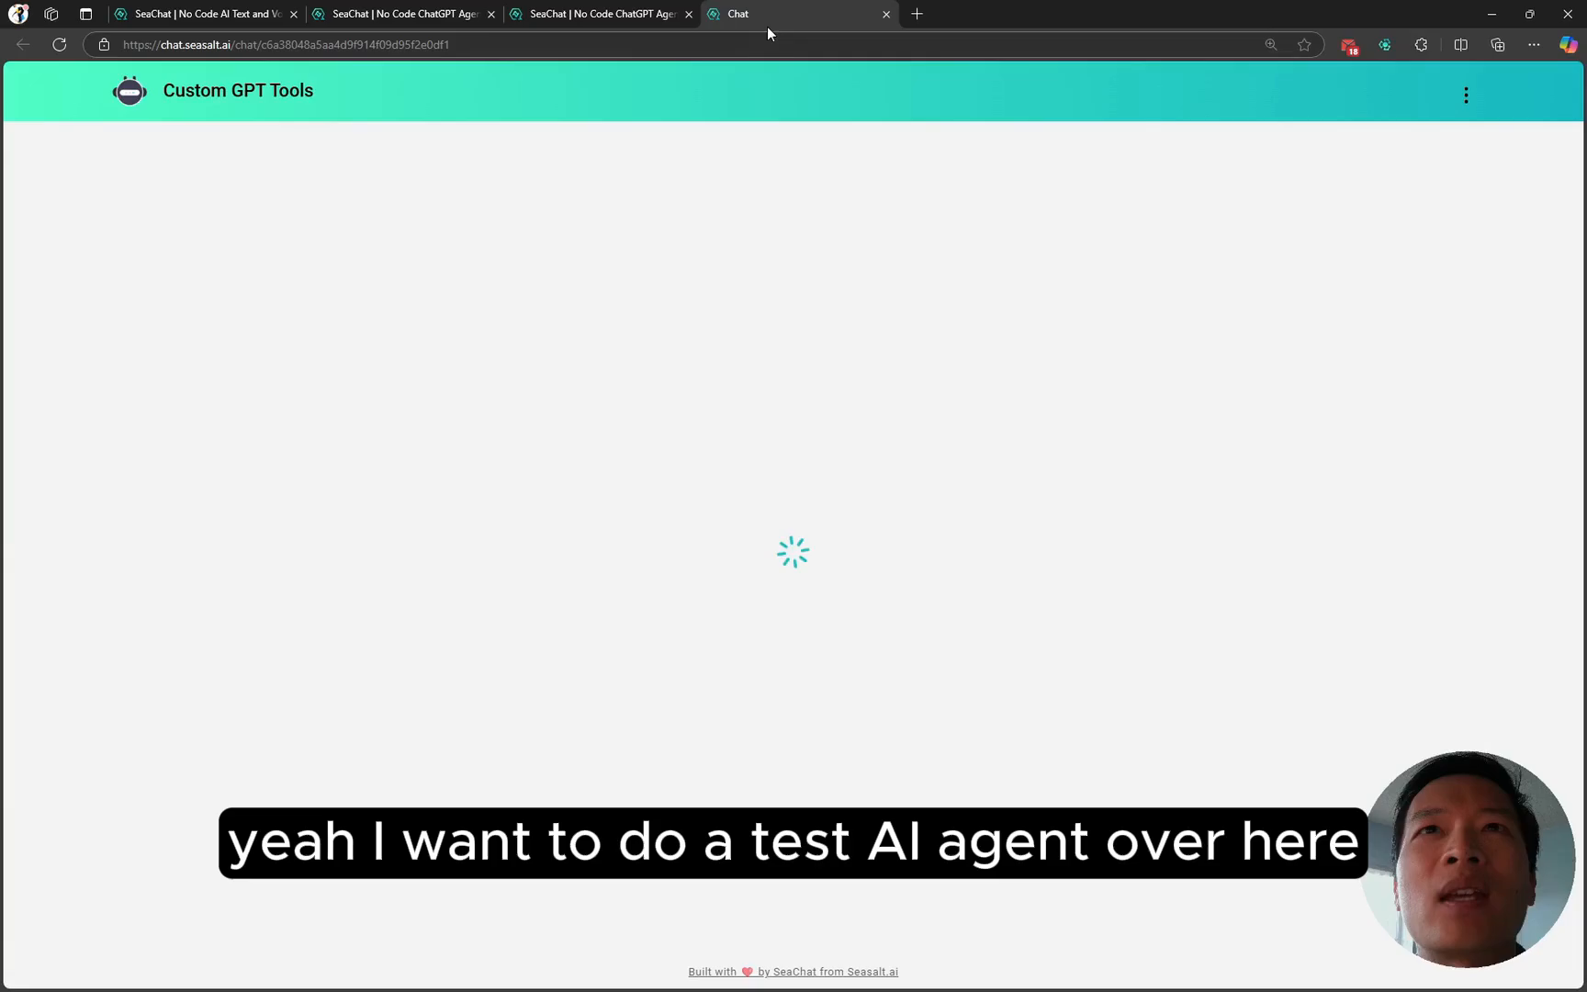
left_click_drag(734, 19, 588, 22)
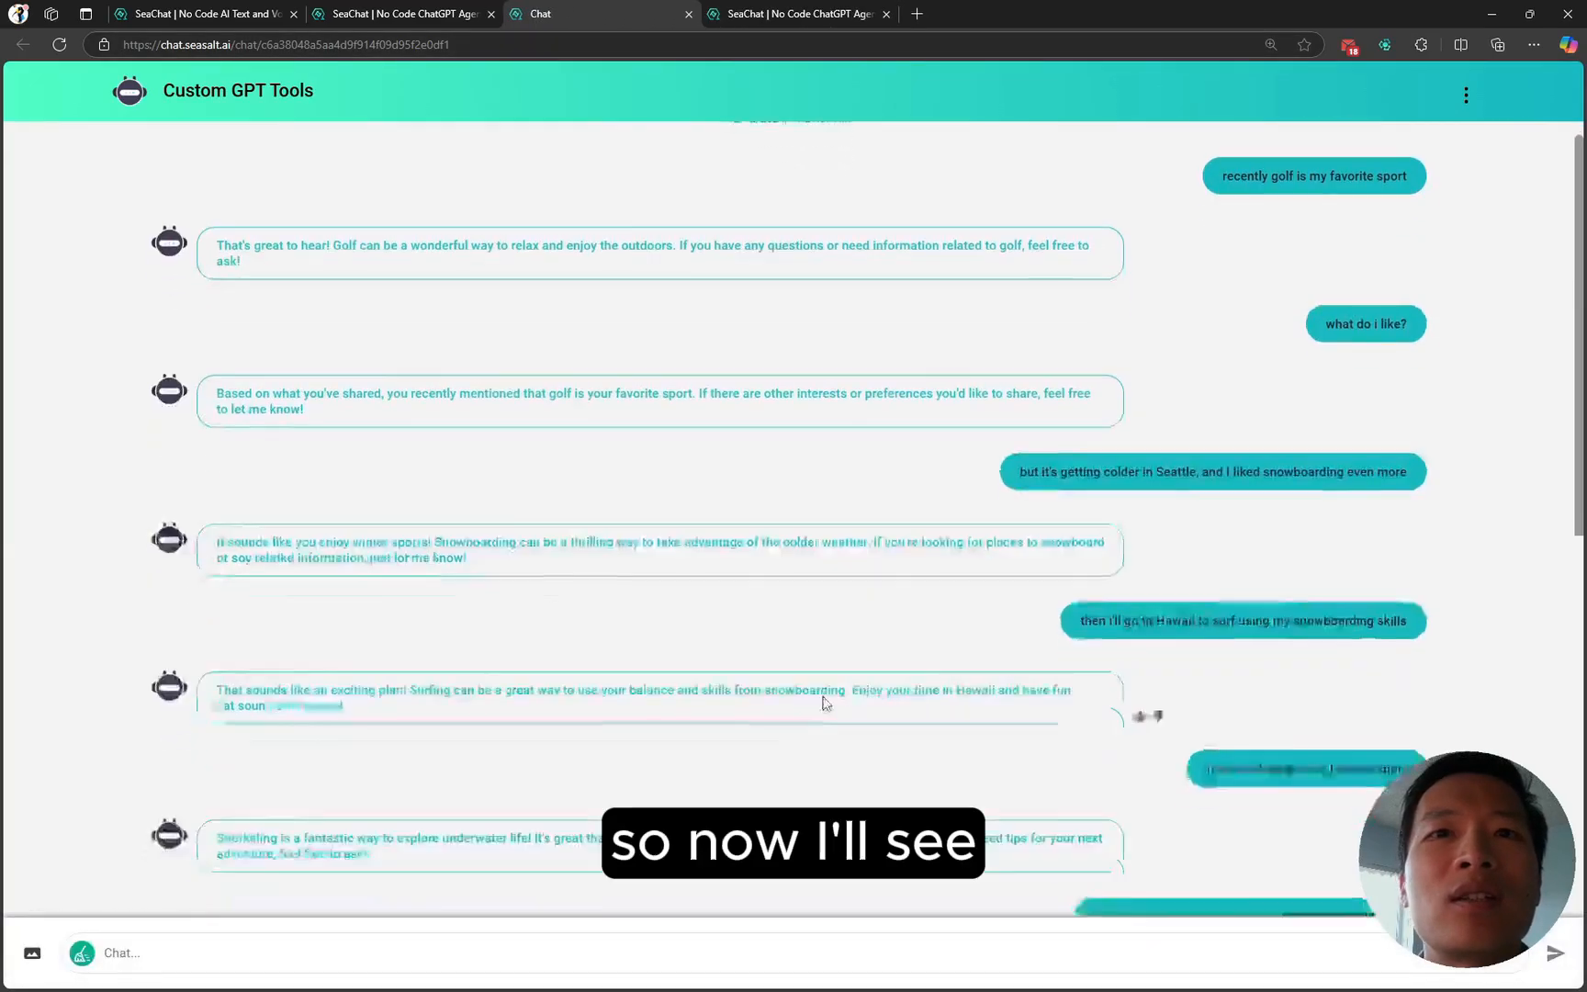
- Send the test message "i feel so much pain i need doctor's attention right now" to the AI agent
scroll(722, 805, "up", 3, "ctrl")
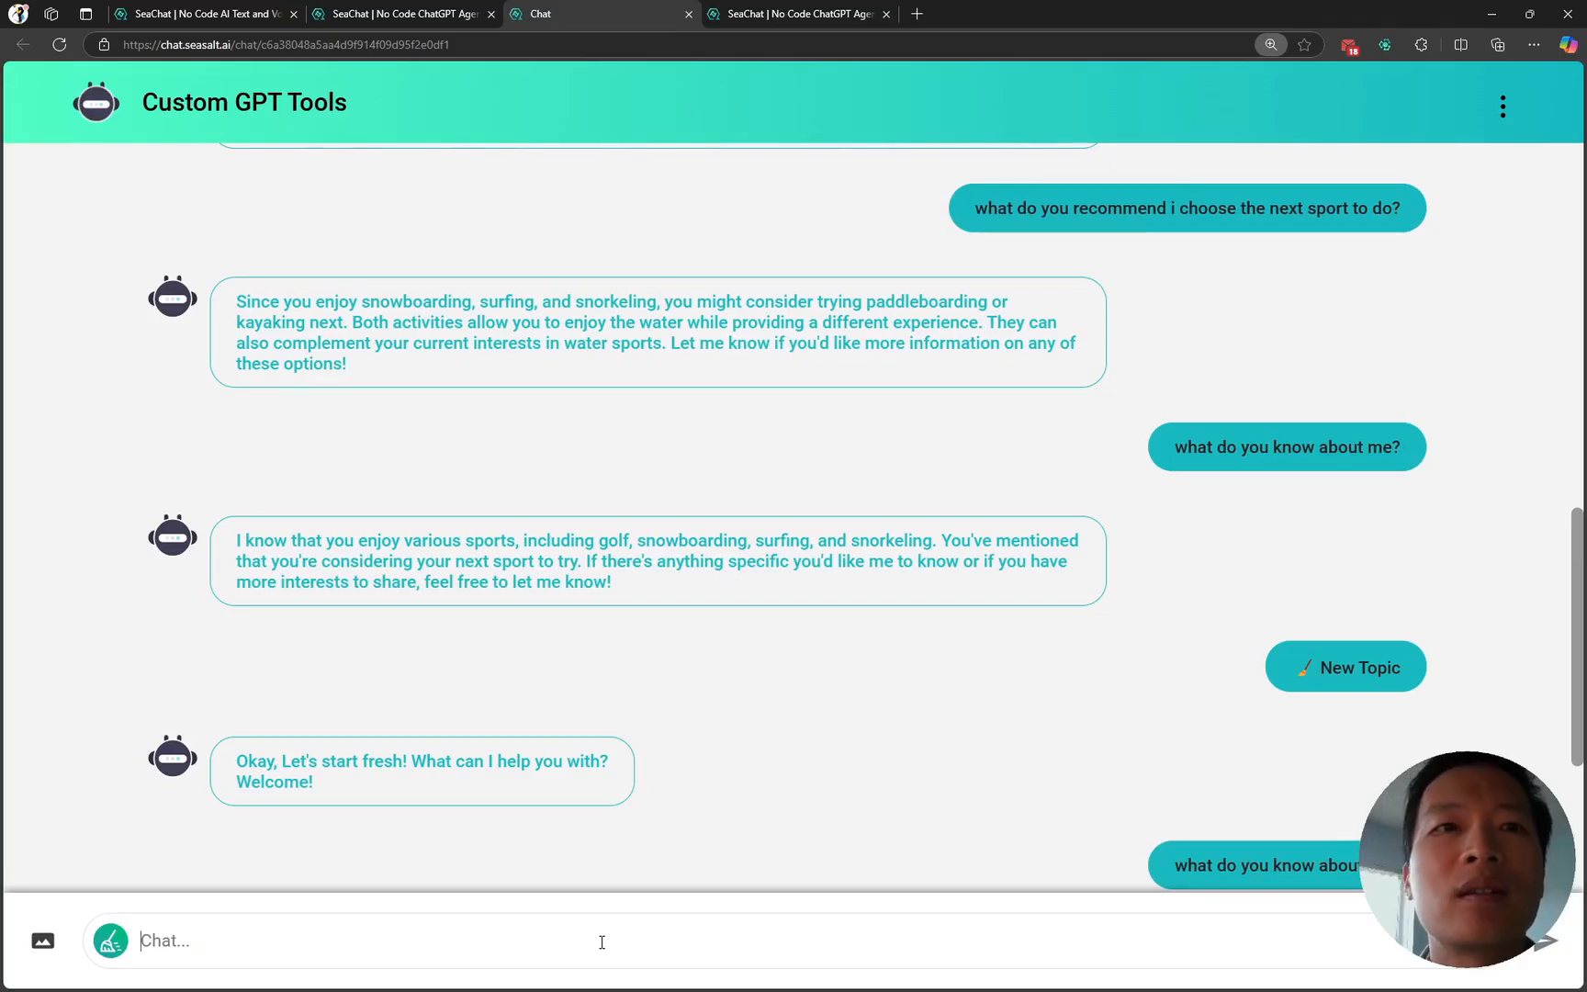
type("i feel s")
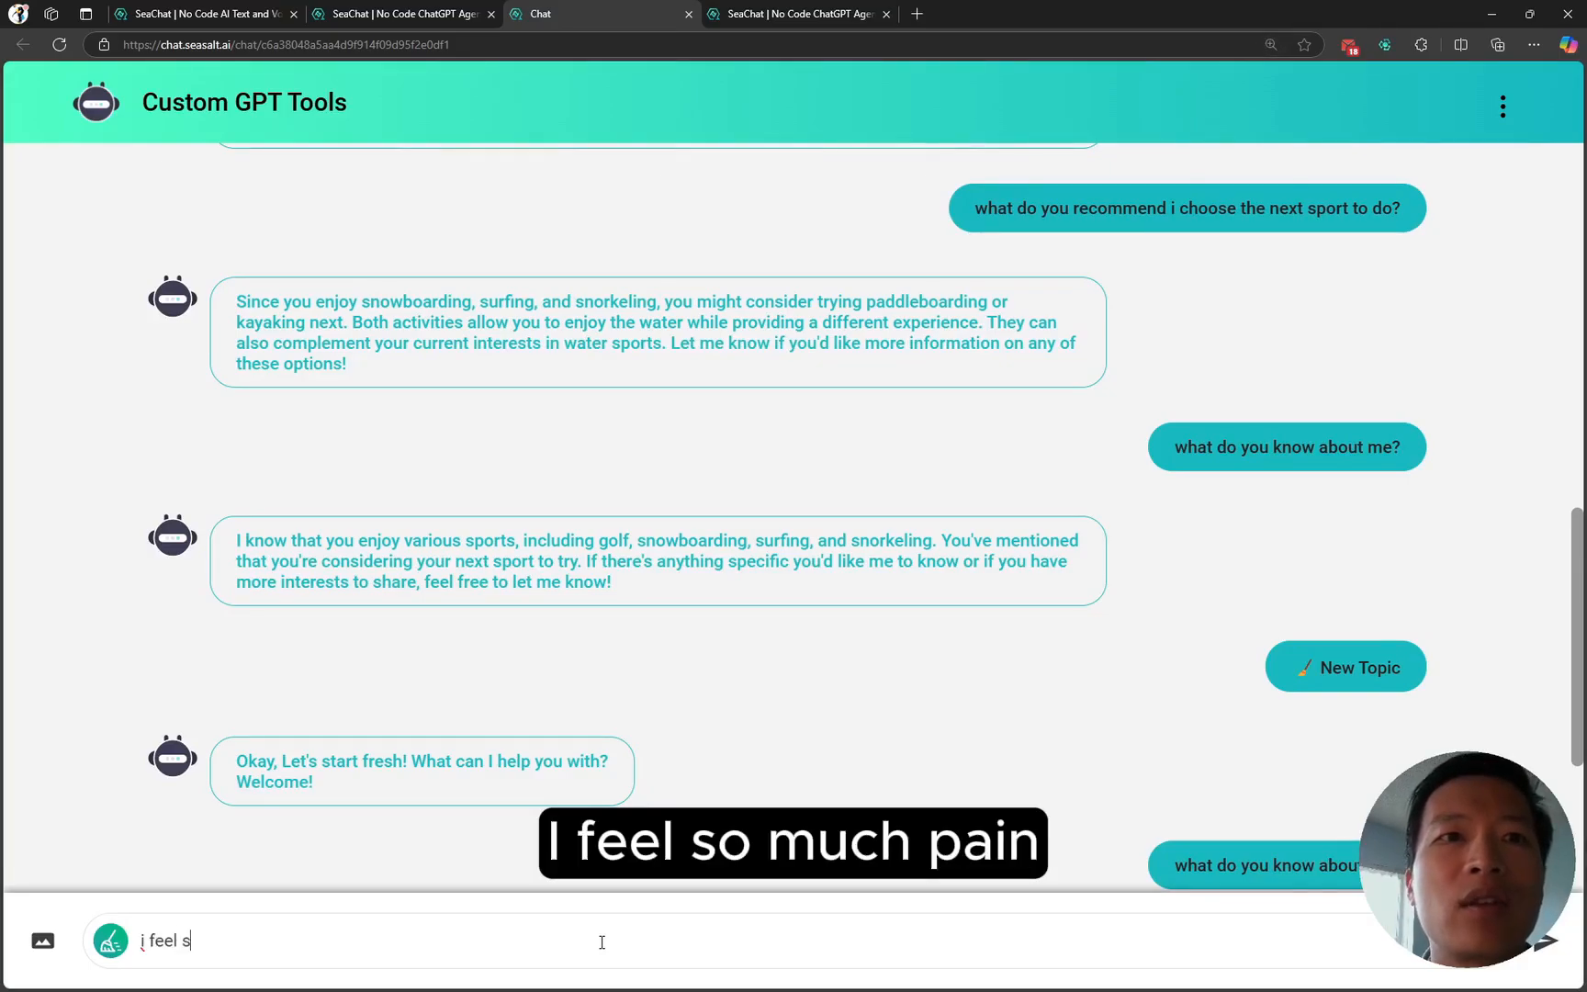
type("o much pain ")
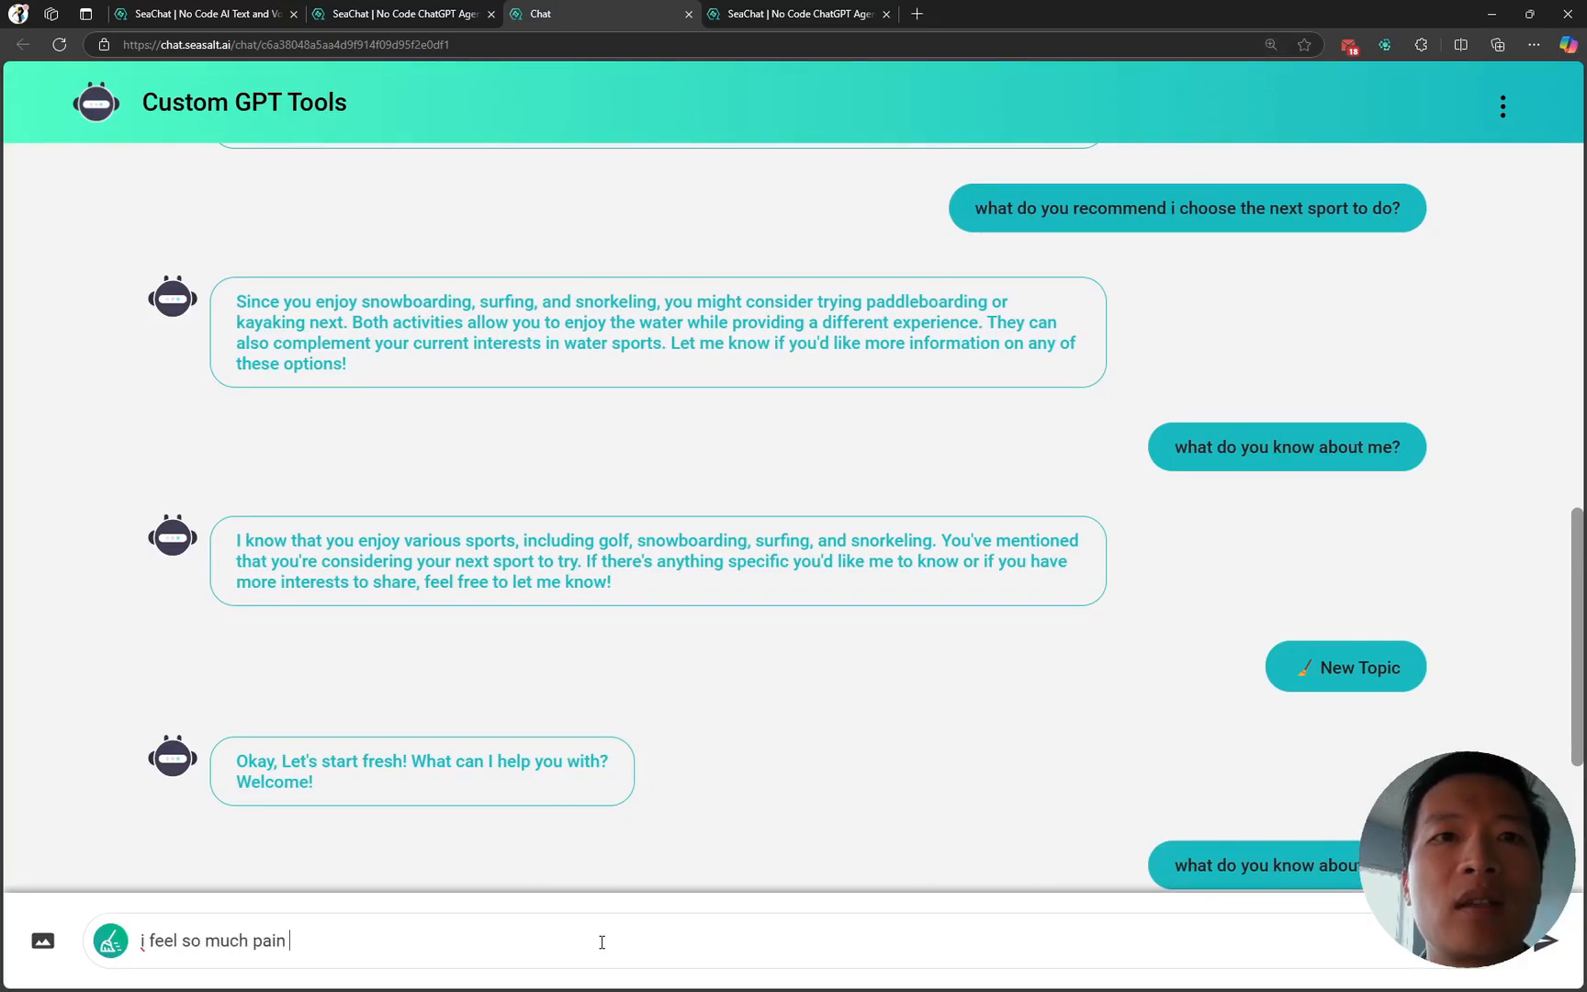
type("i need doct")
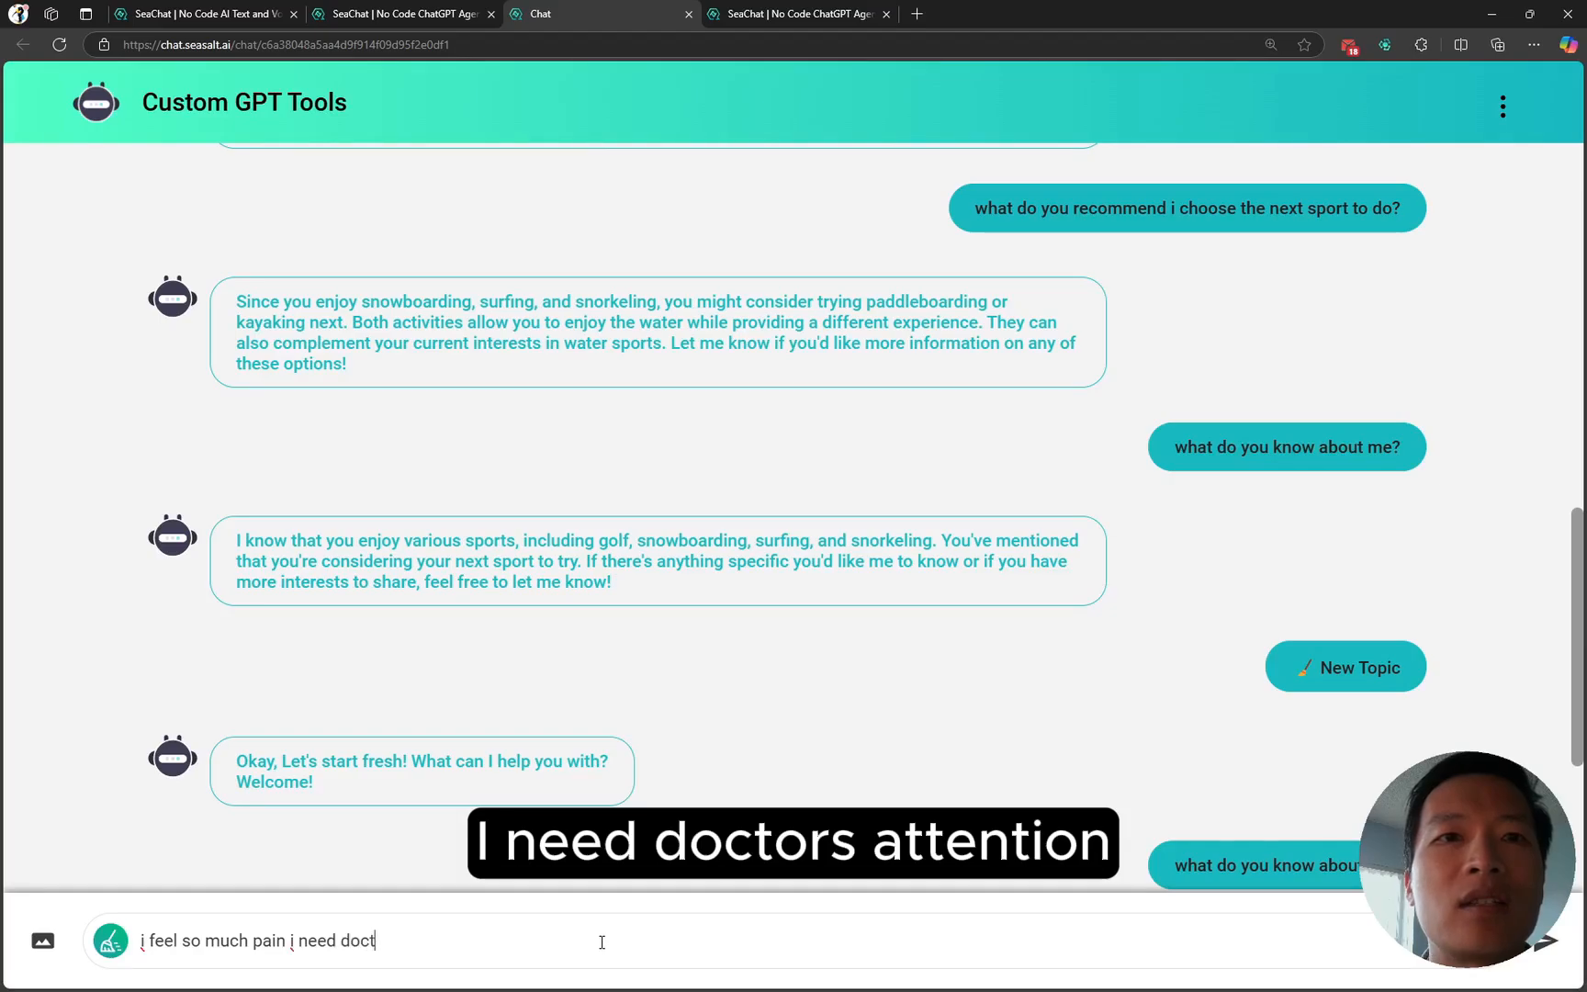
type("or's atten")
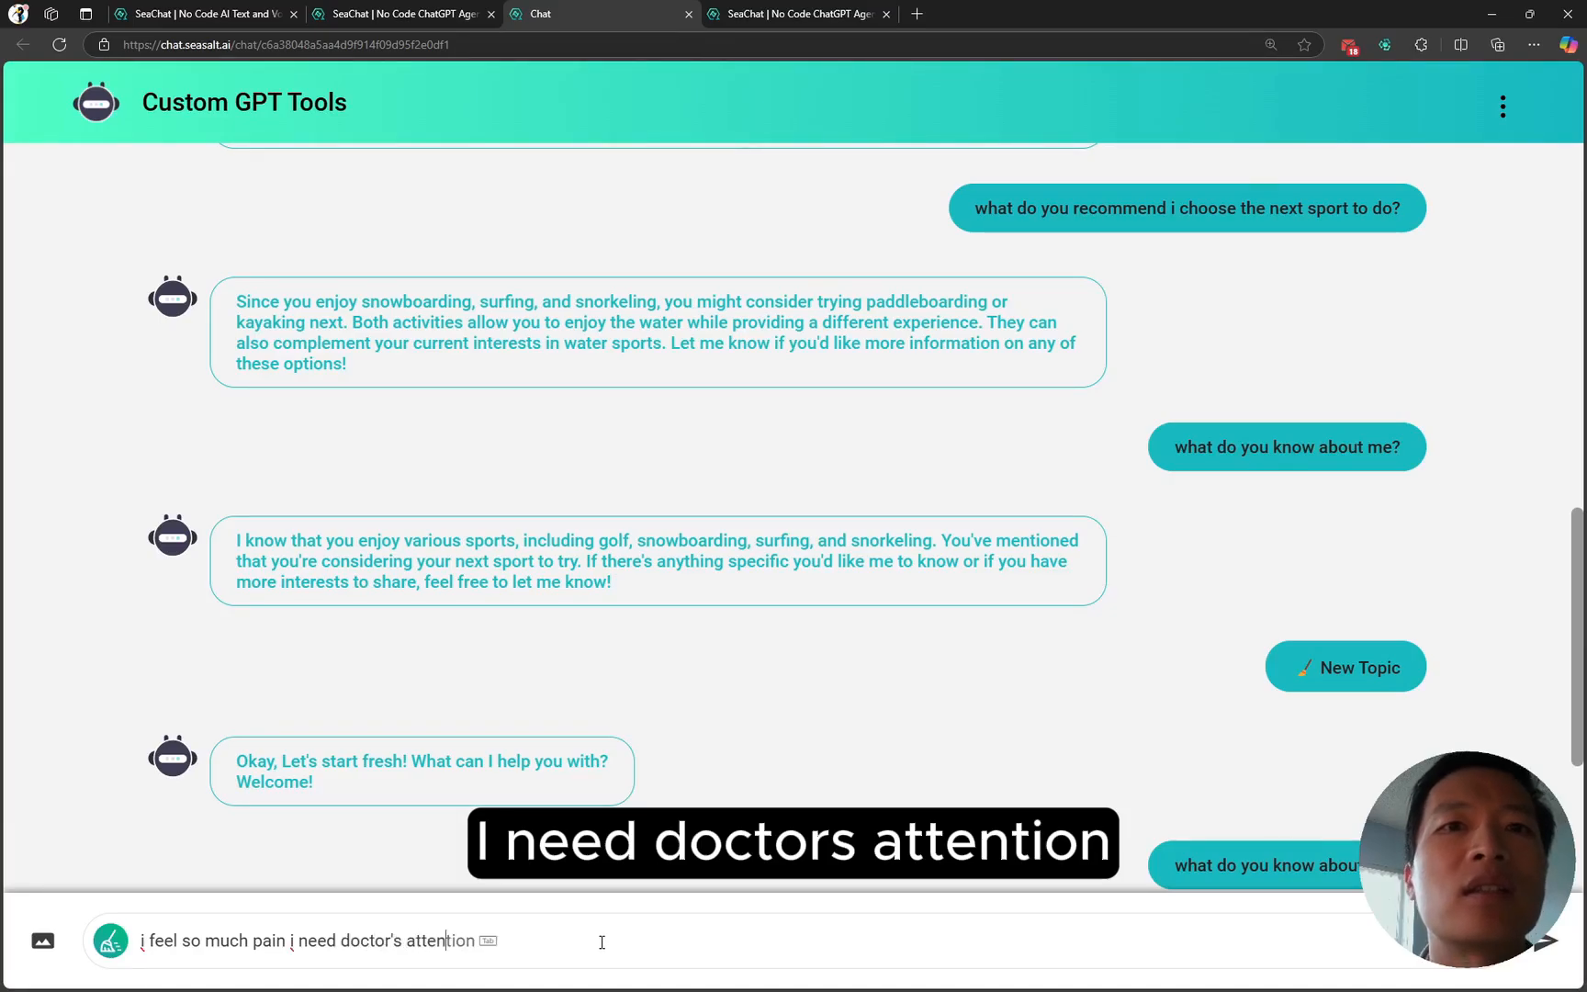
type("tion right now")
key("Return")
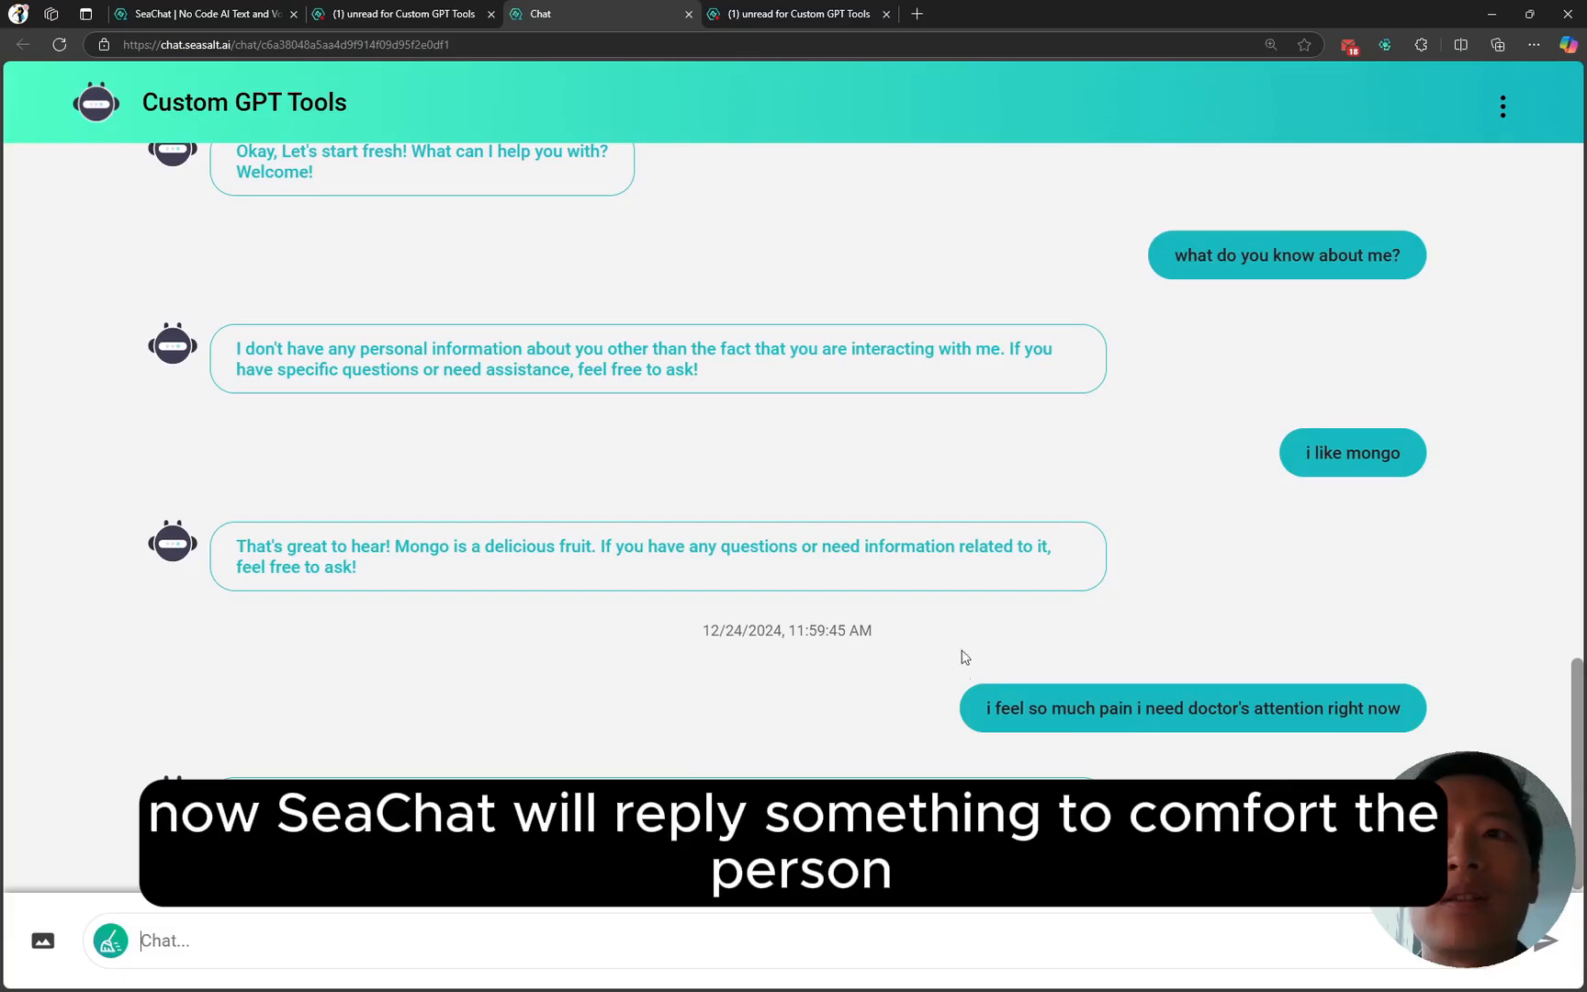
- In the Conversations view, review the test chat's latest messages and remove its Low priority and Escalated labels
left_click(418, 18)
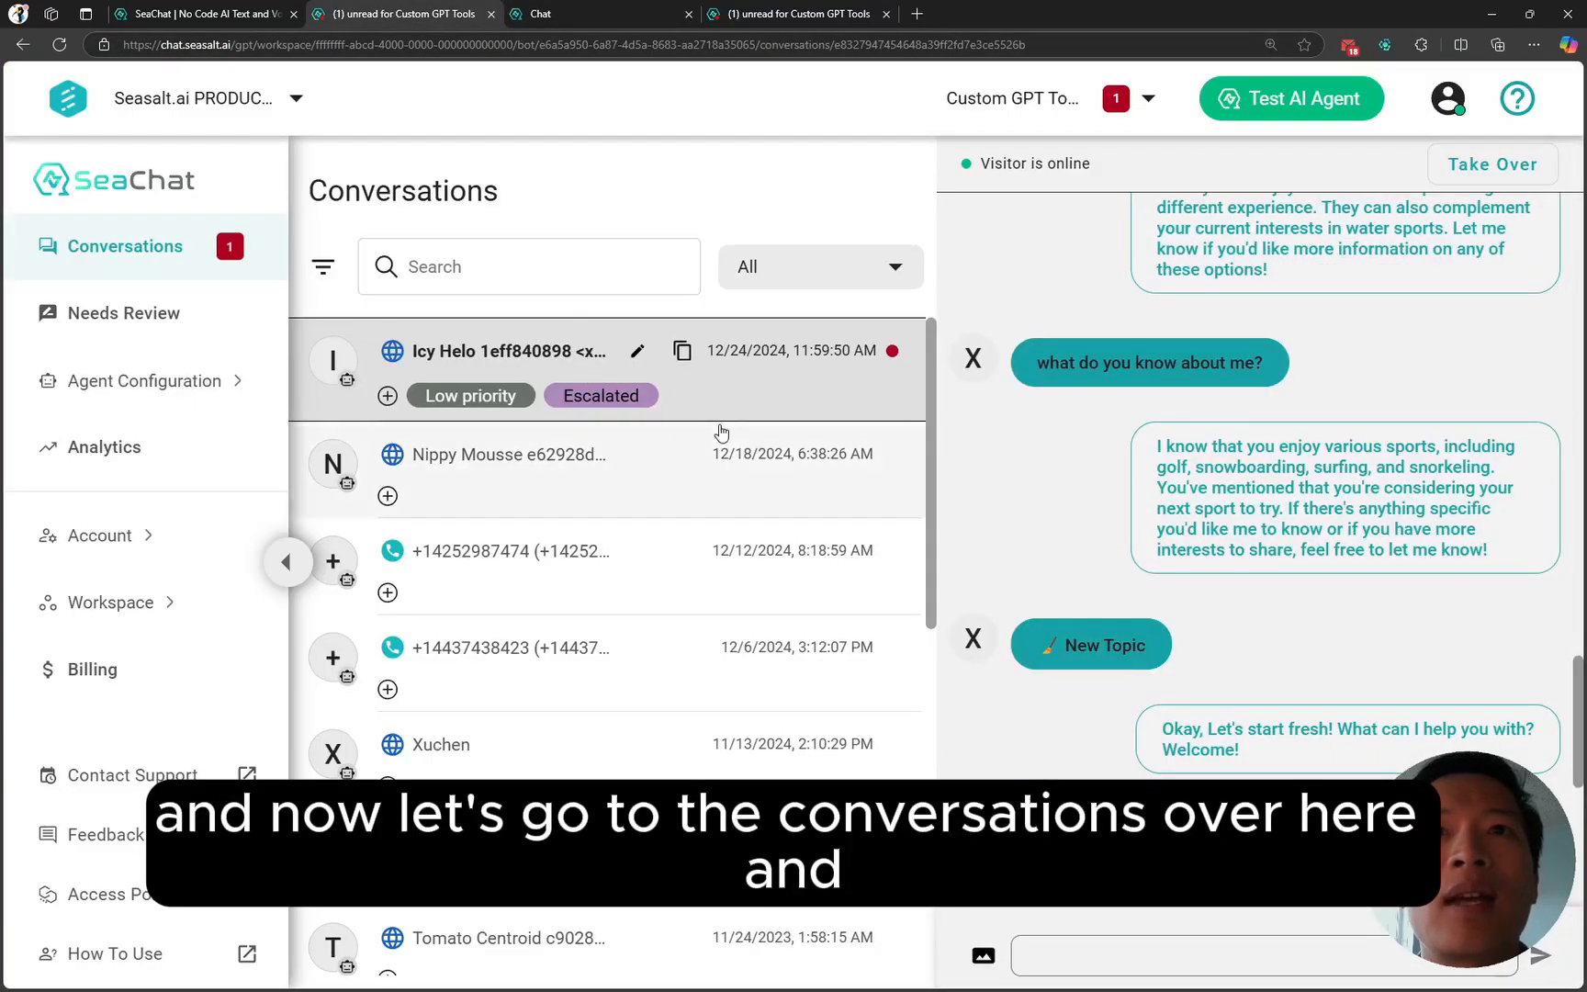
scroll(1099, 597, "down", 7)
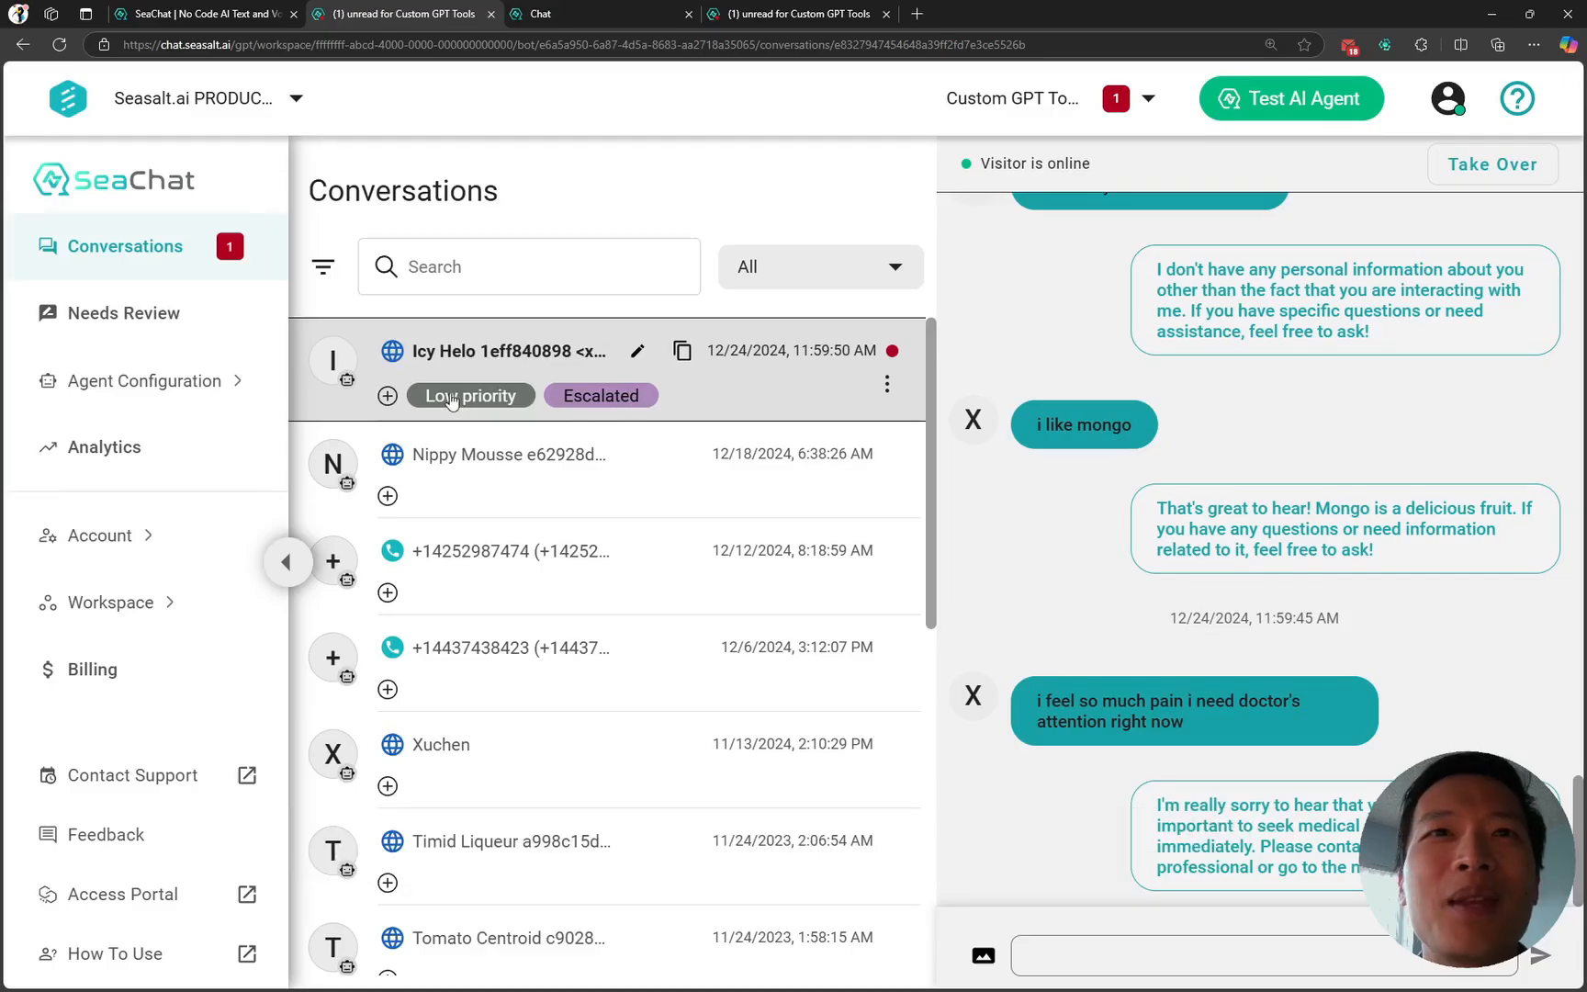
left_click(888, 384)
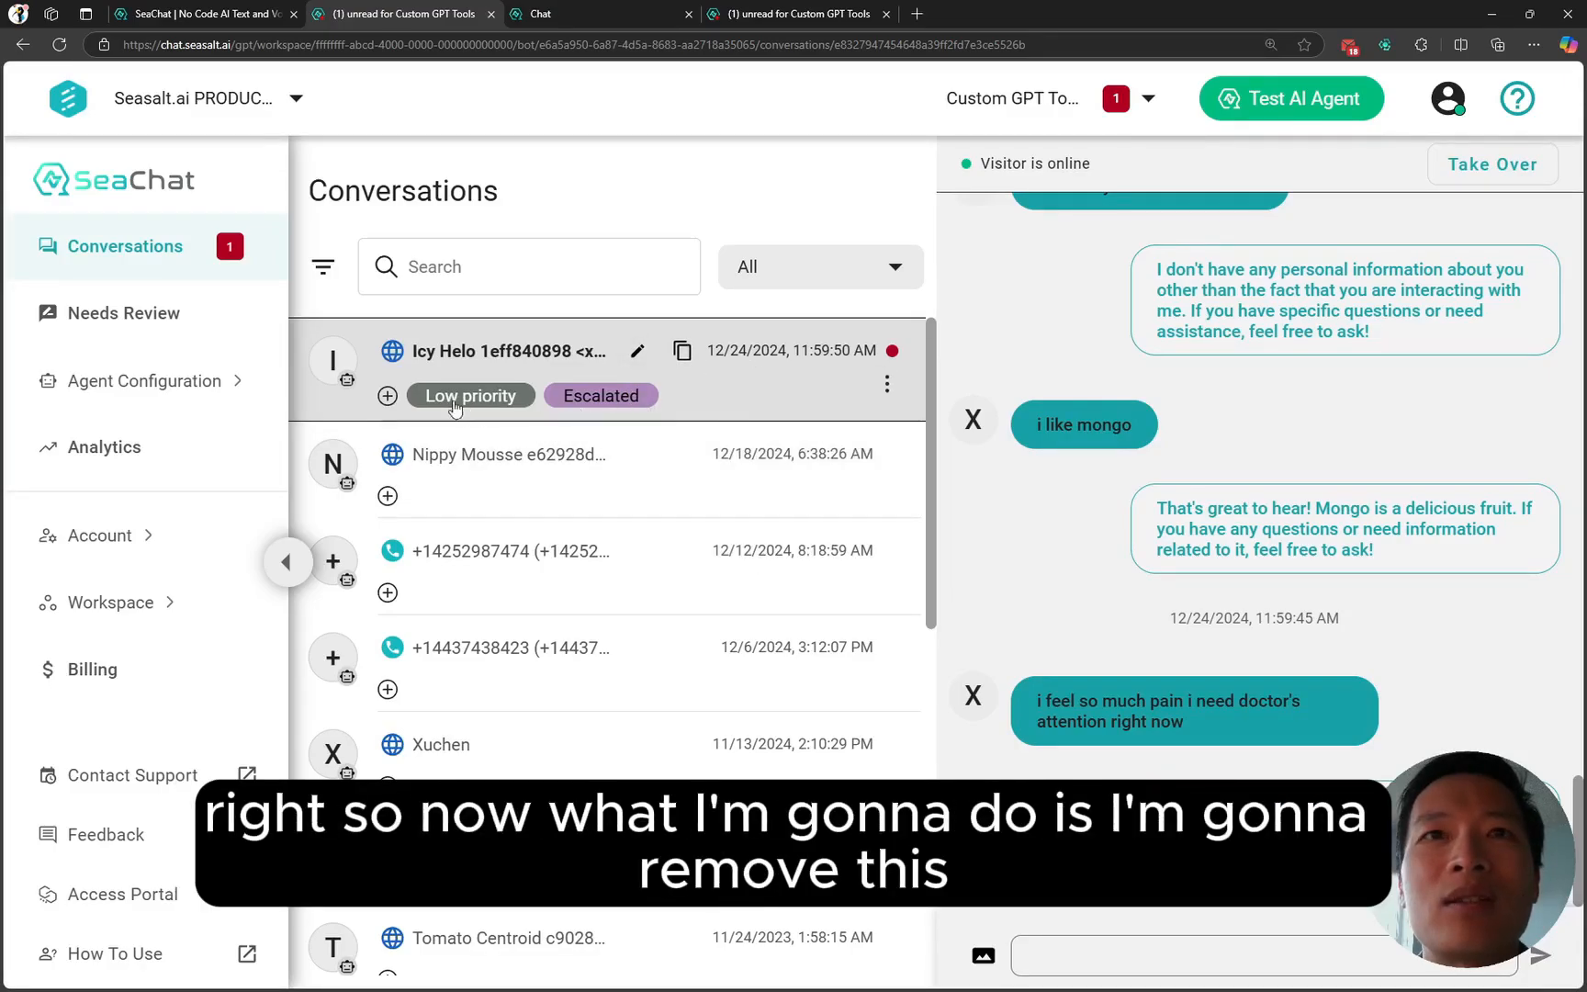
left_click(387, 394)
left_click(734, 507)
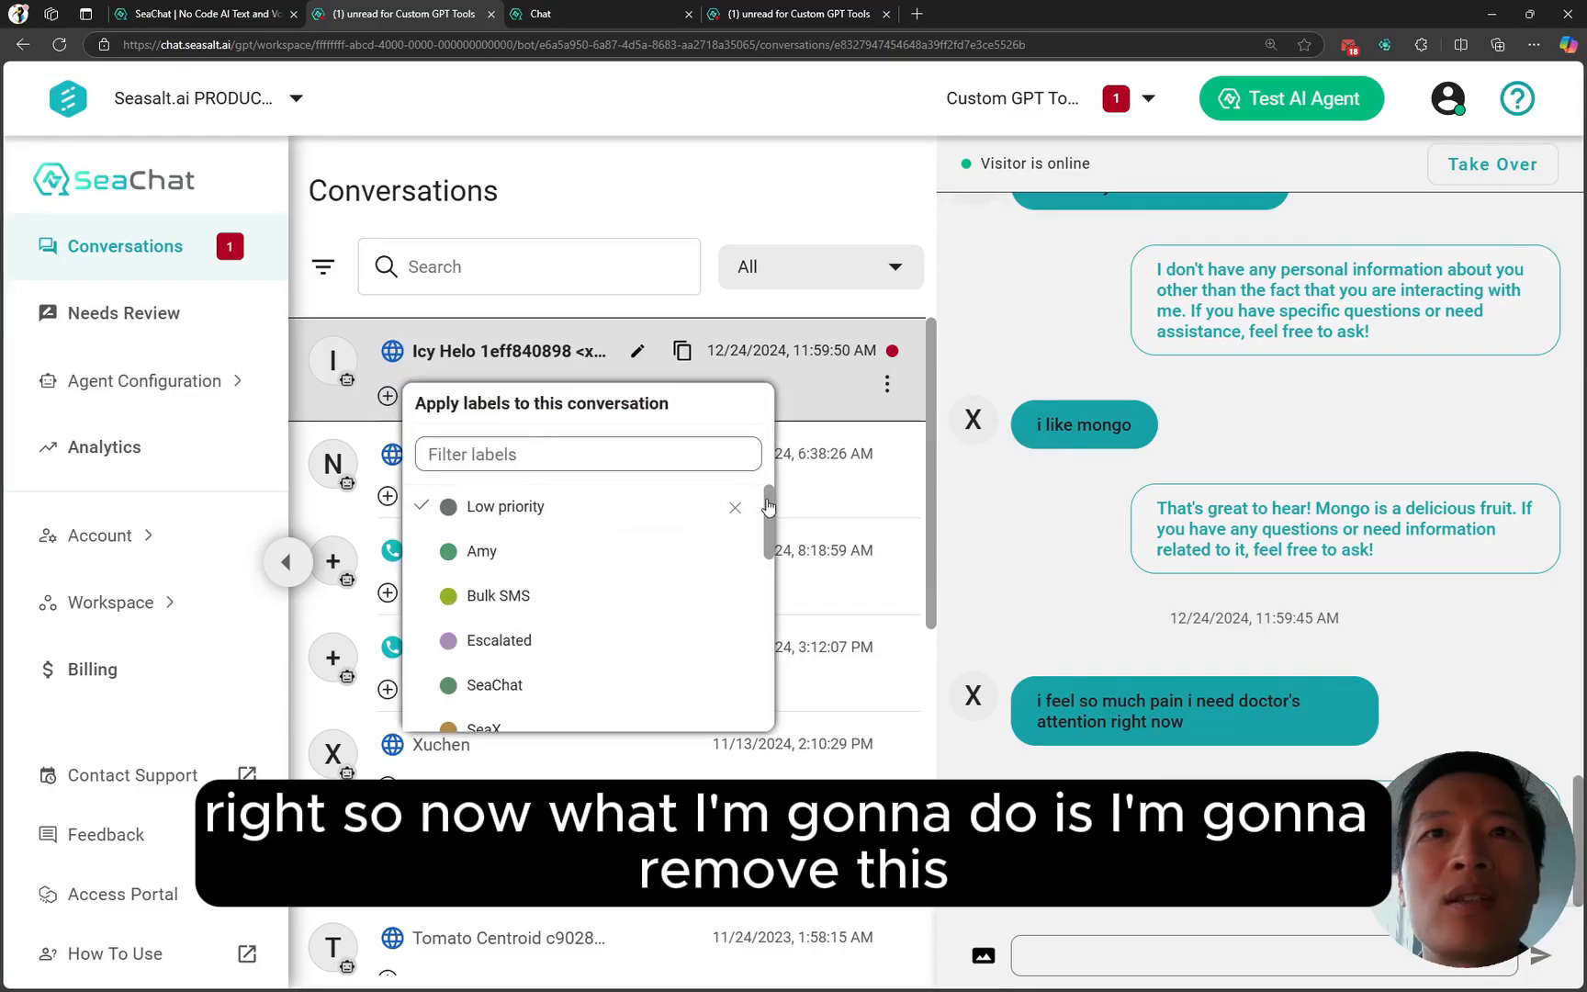
left_click(734, 507)
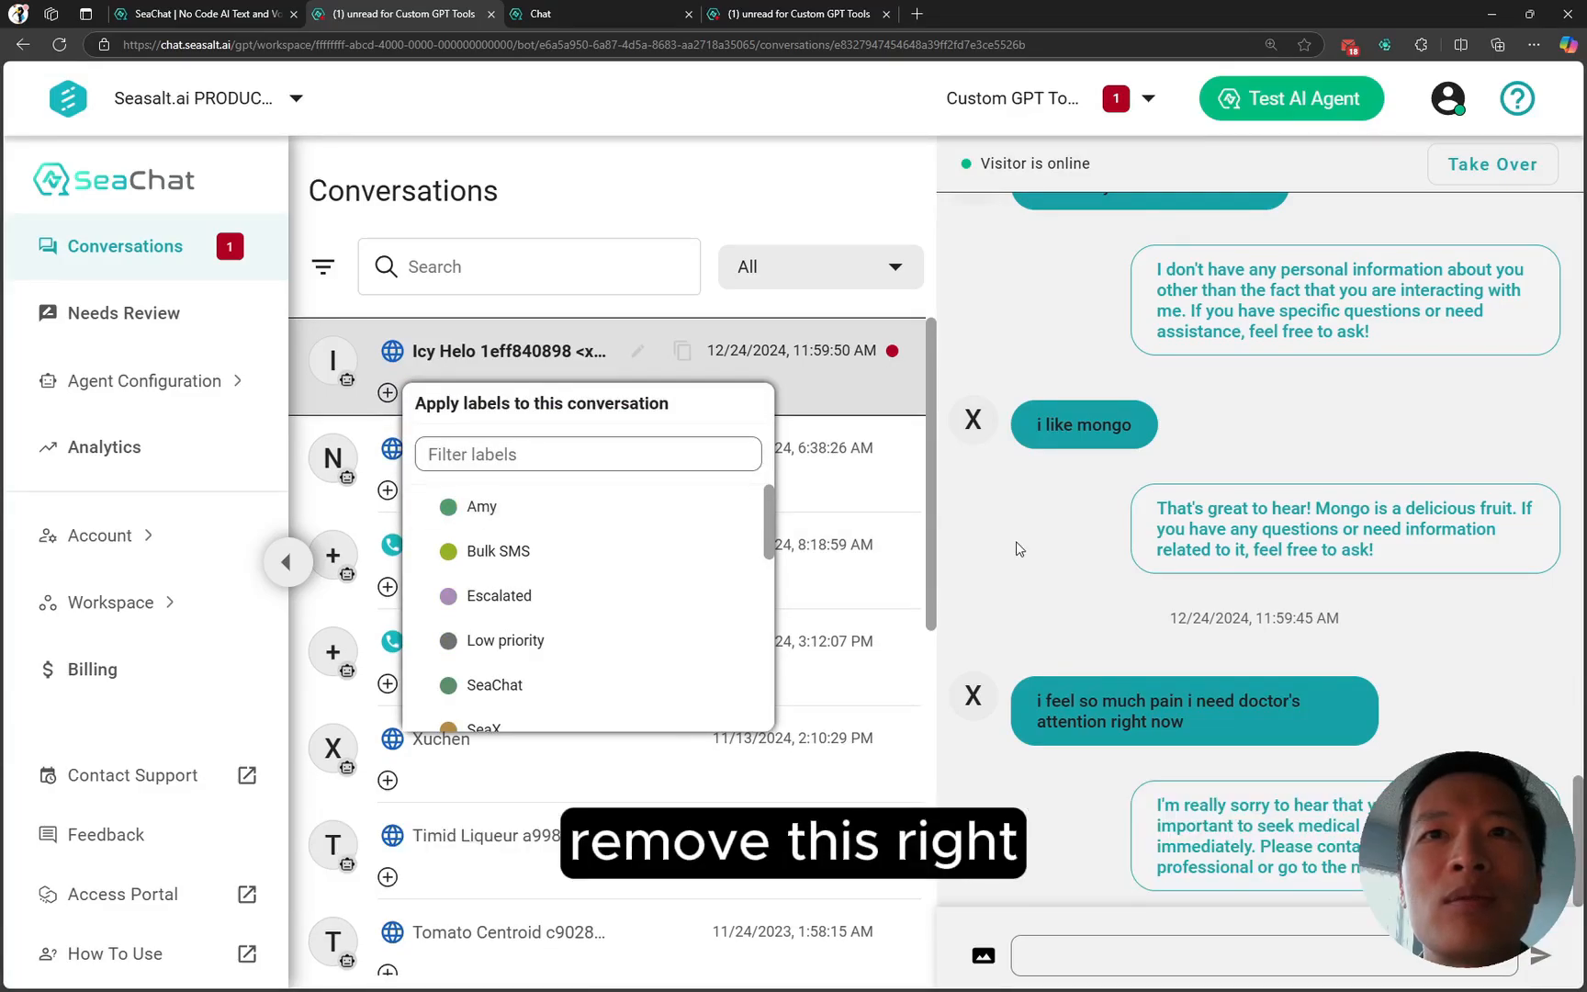
left_click(1016, 541)
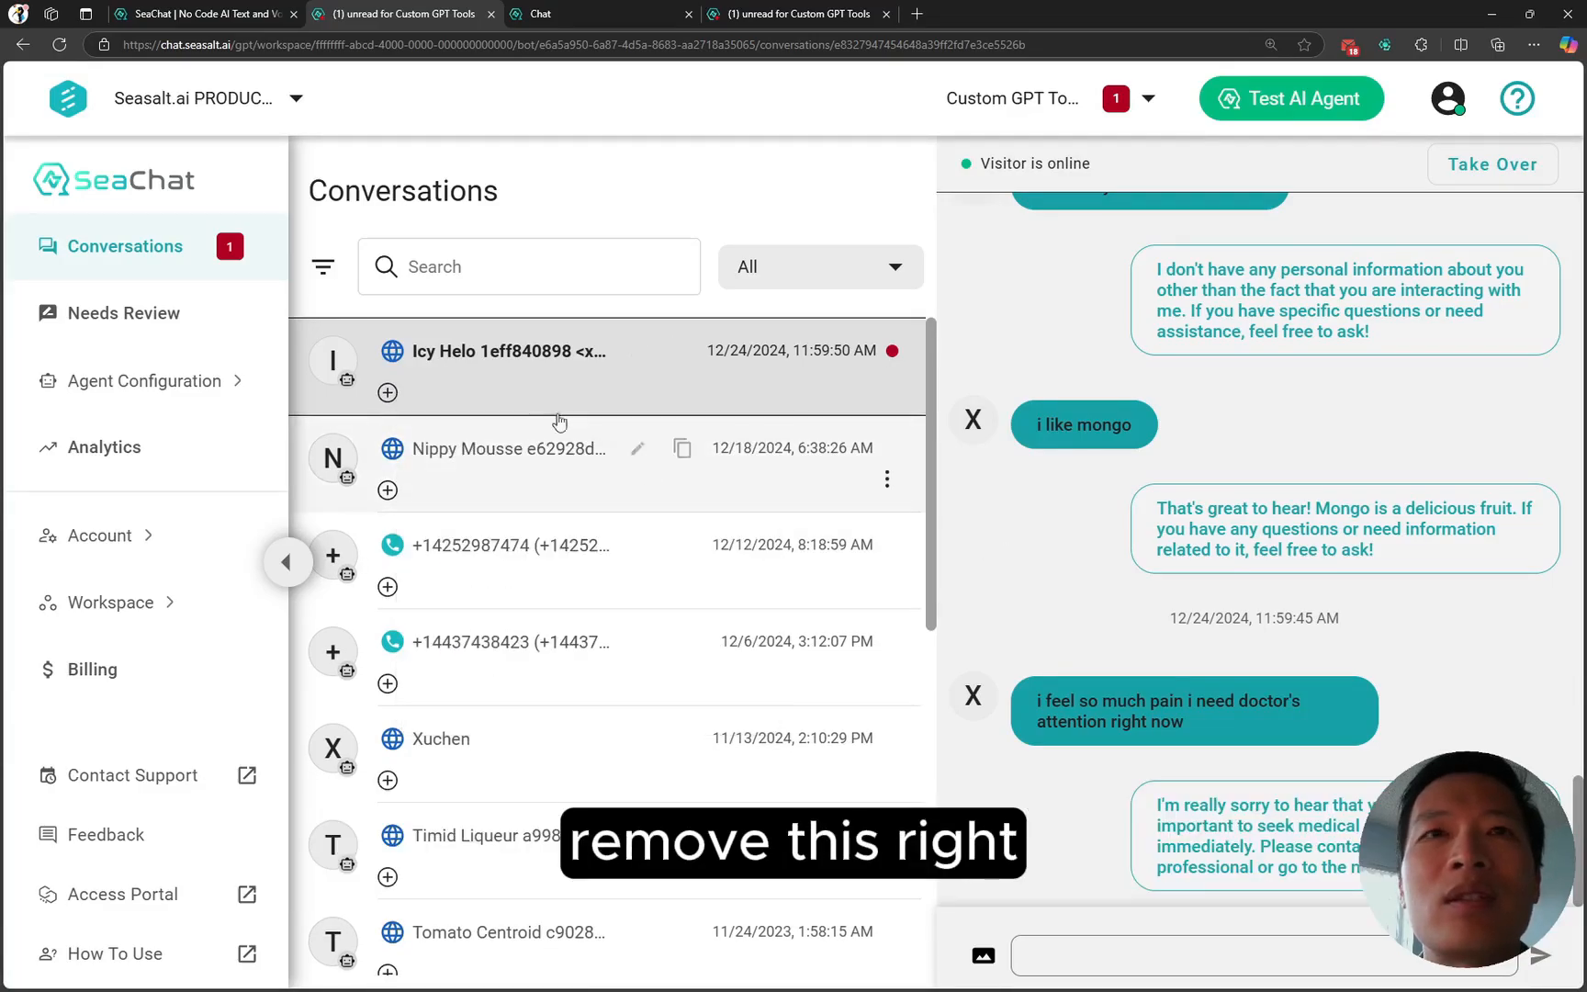
- Back in the test chat, send "now it's not that painful anymore, i don't need doctor's attention"
left_click(575, 15)
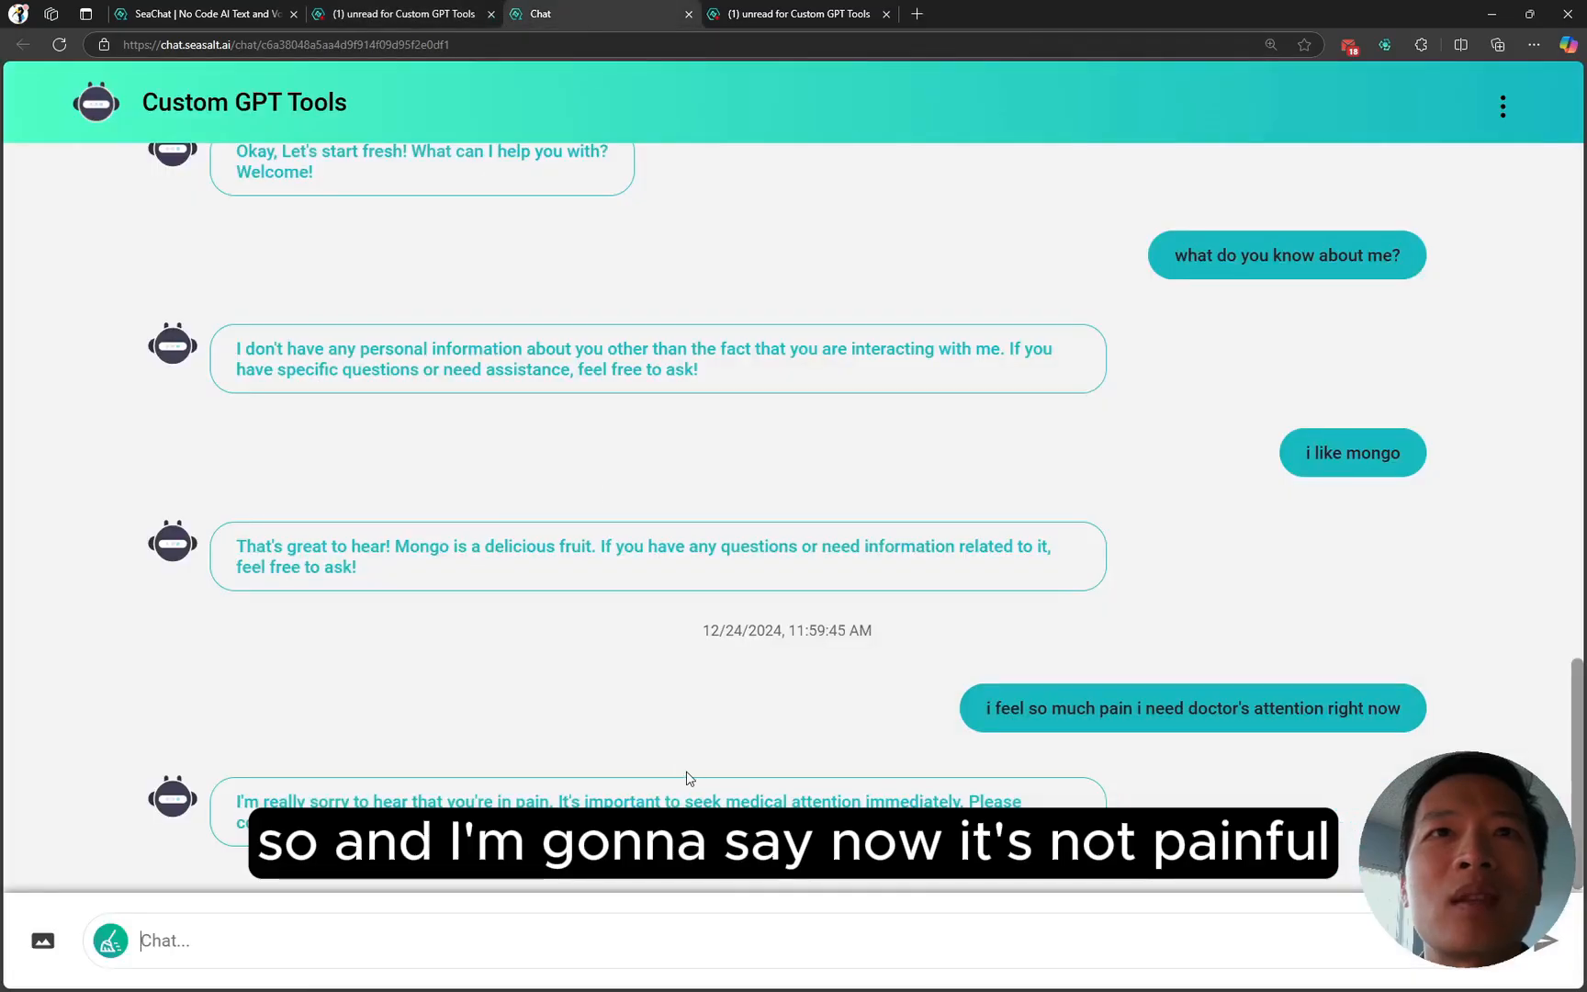
left_click(239, 940)
type("now it's ")
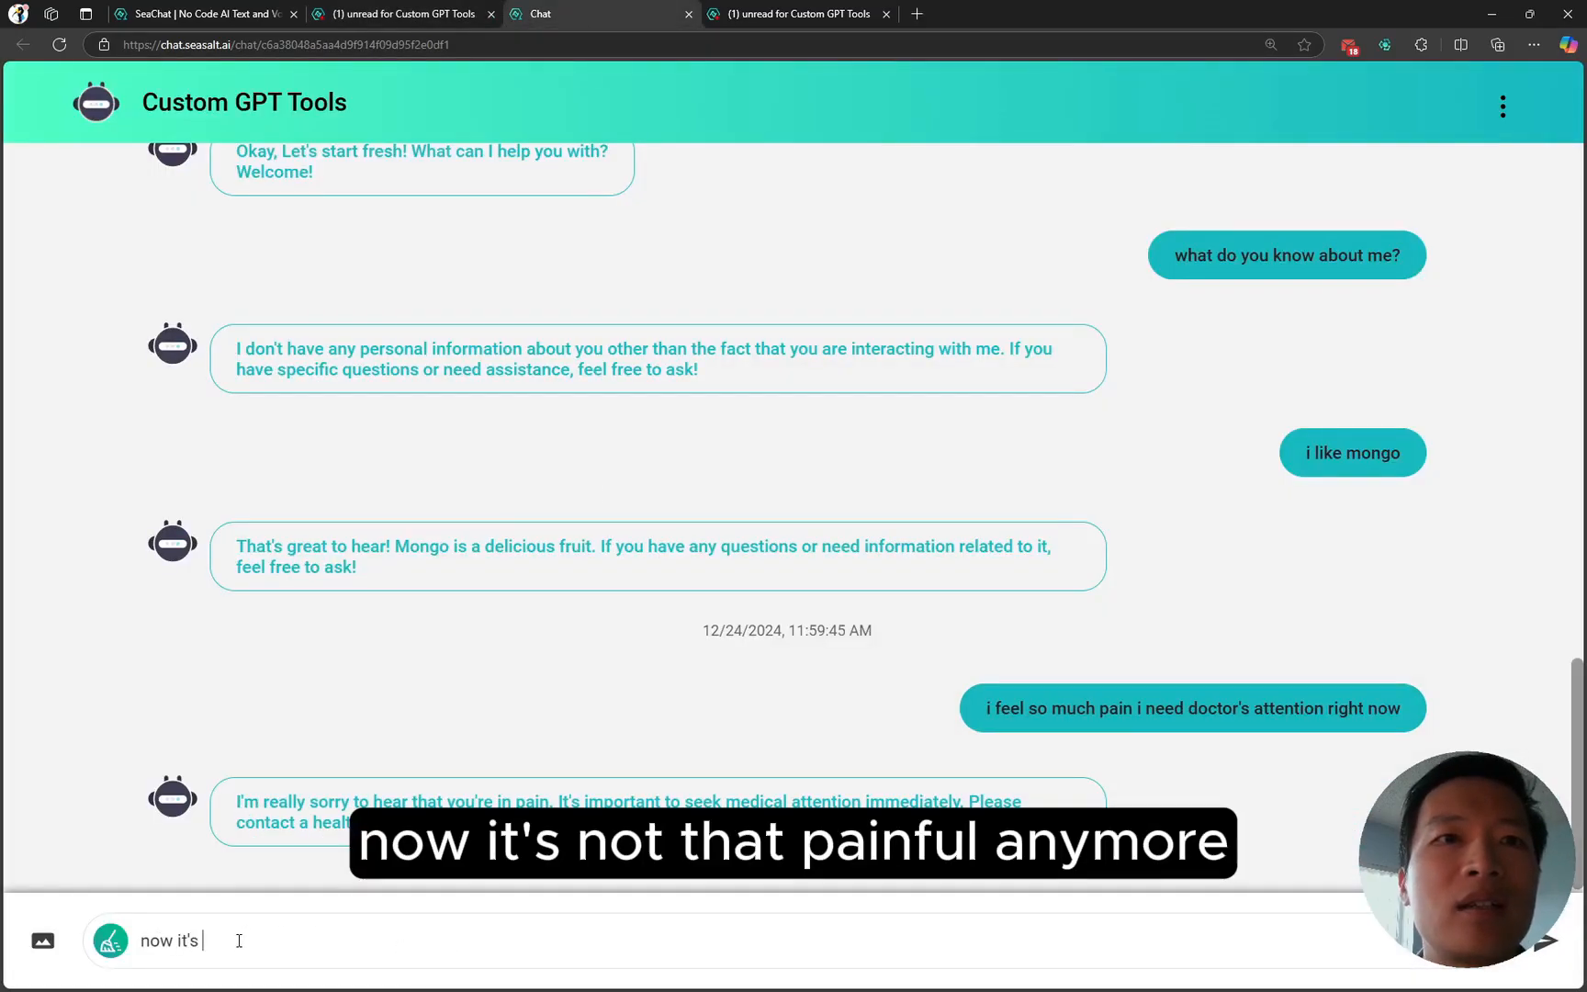
type("not that painfu")
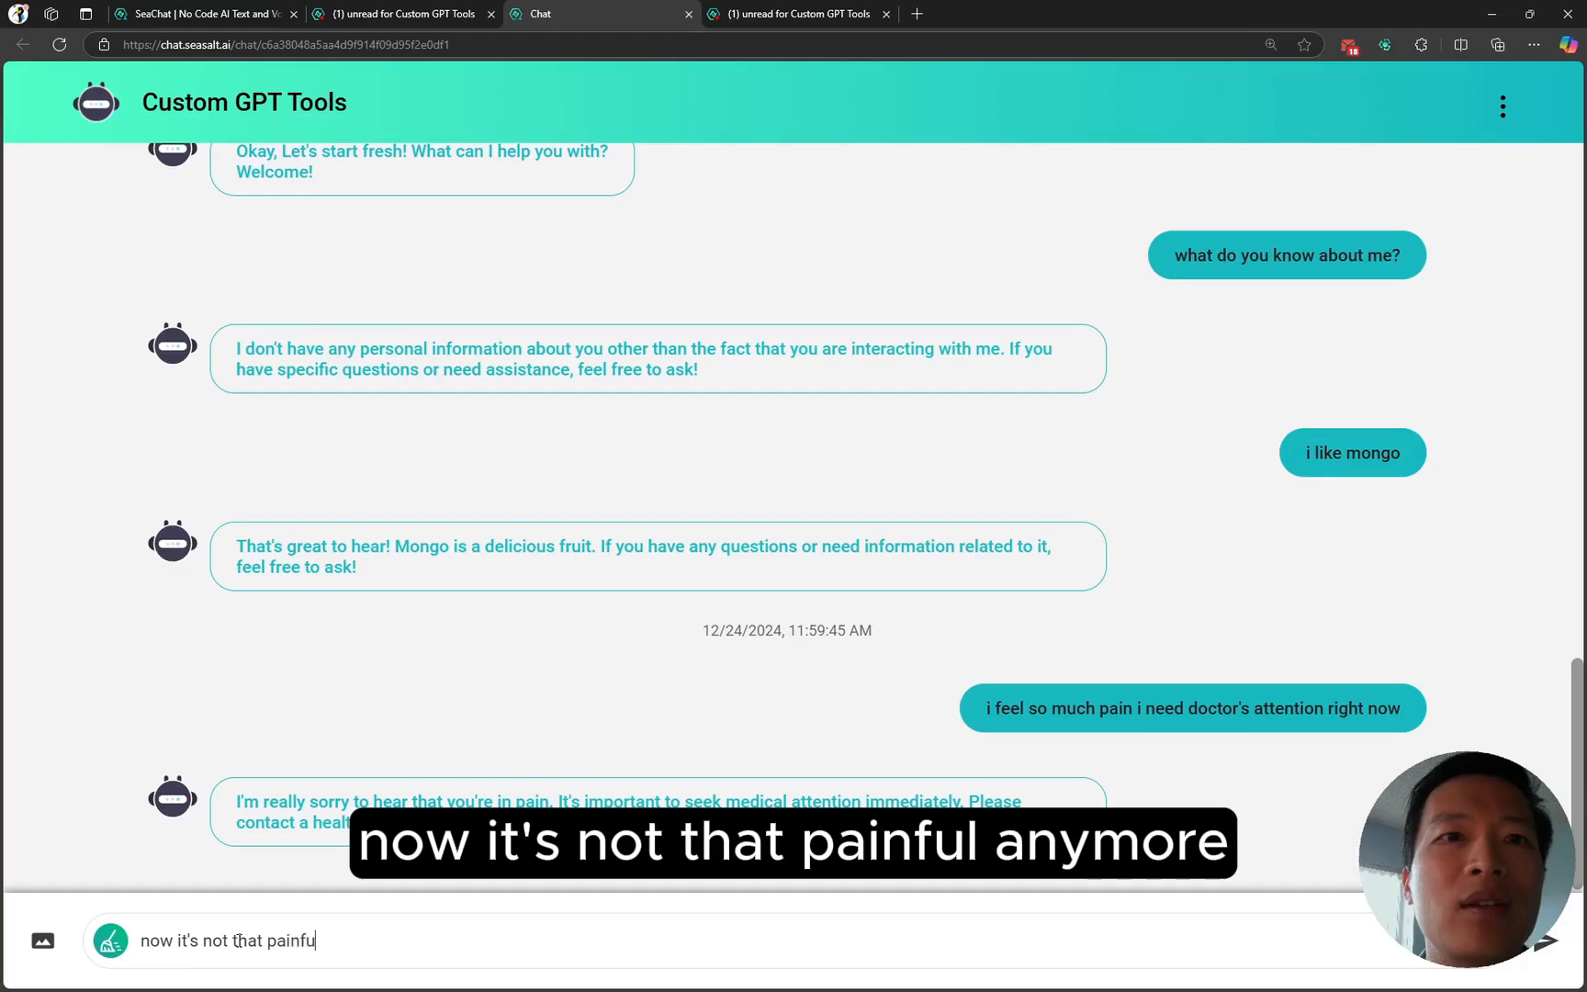
type("l anymore, i e")
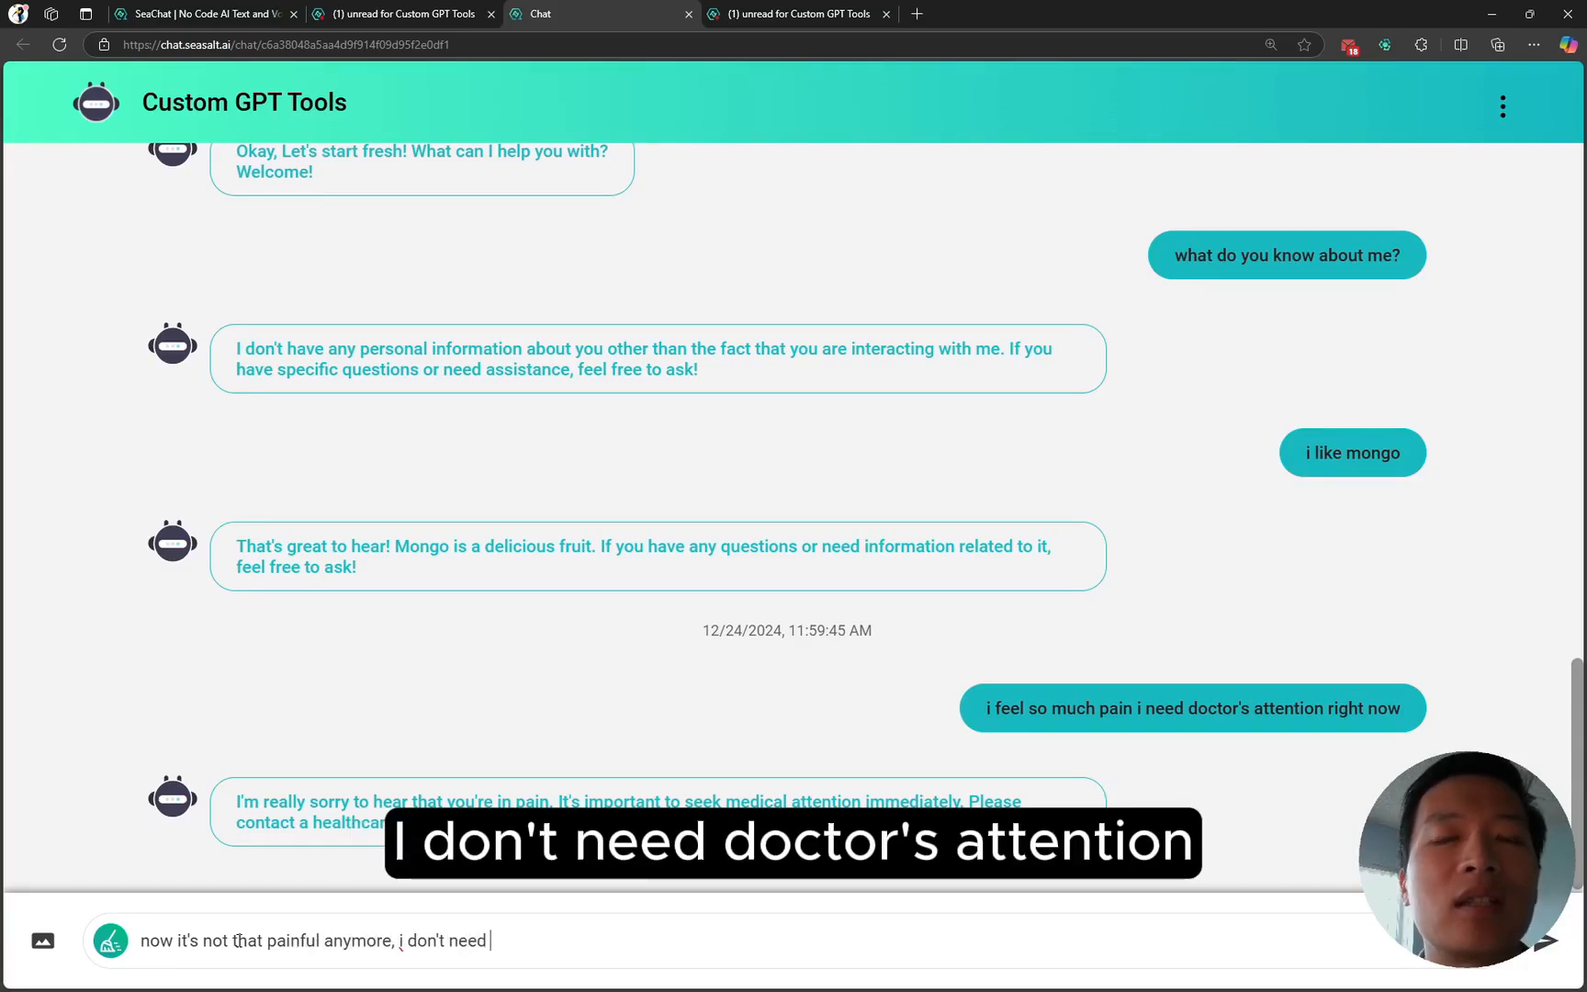
type("on't need doctor's att")
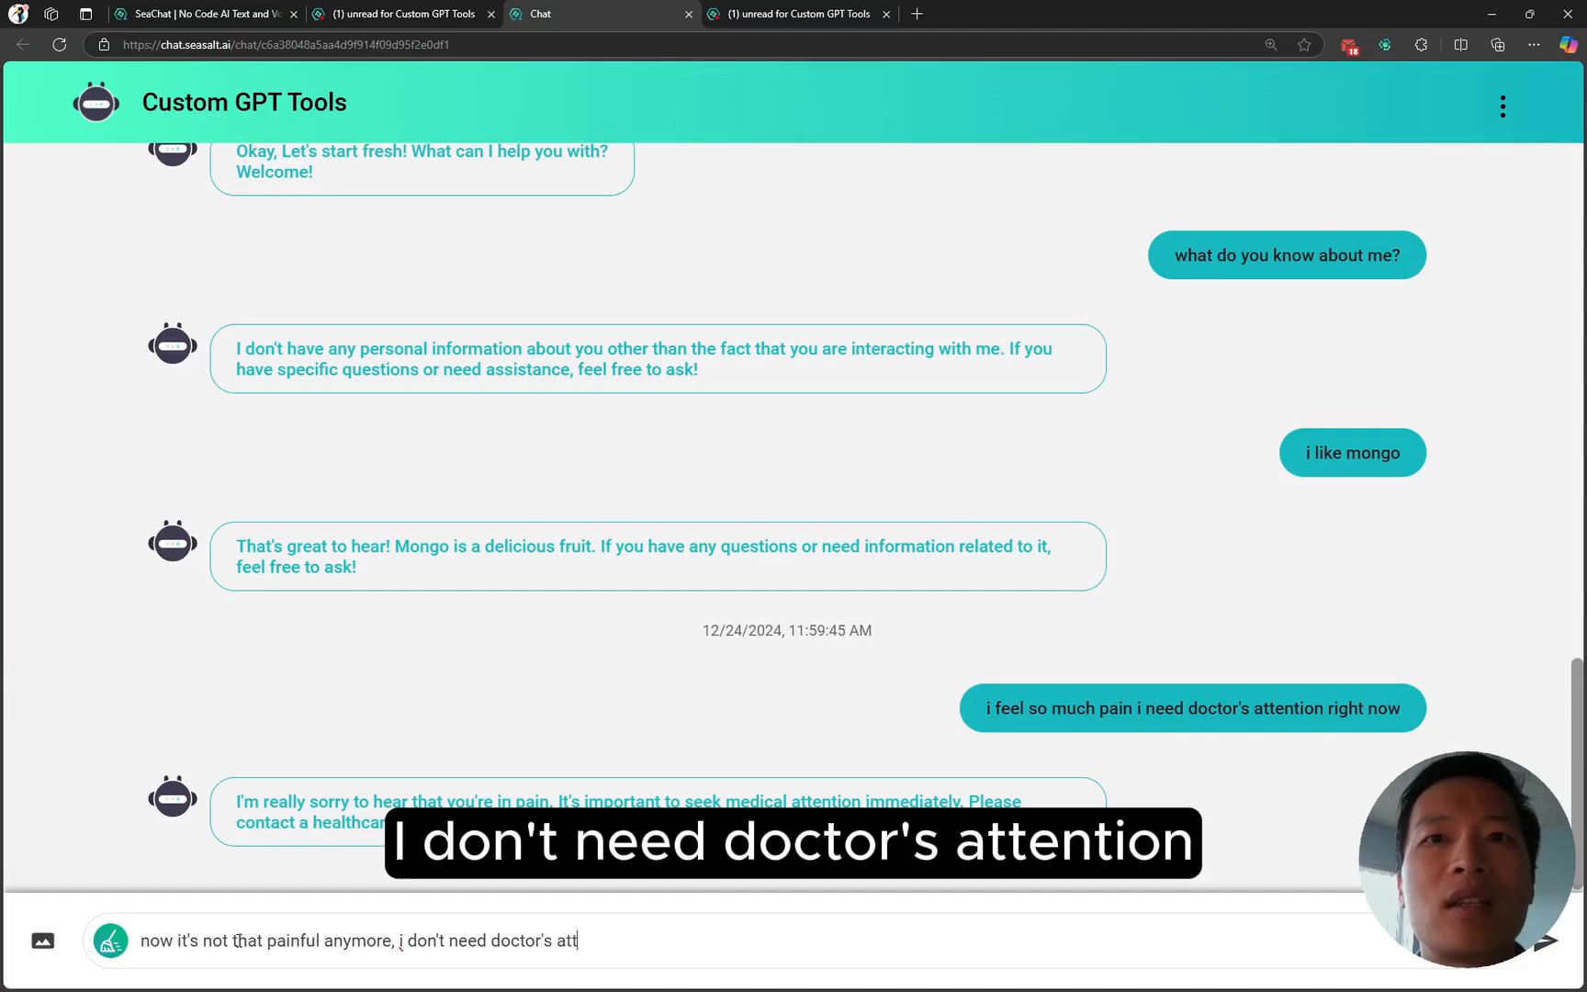
type("ention")
key("Return")
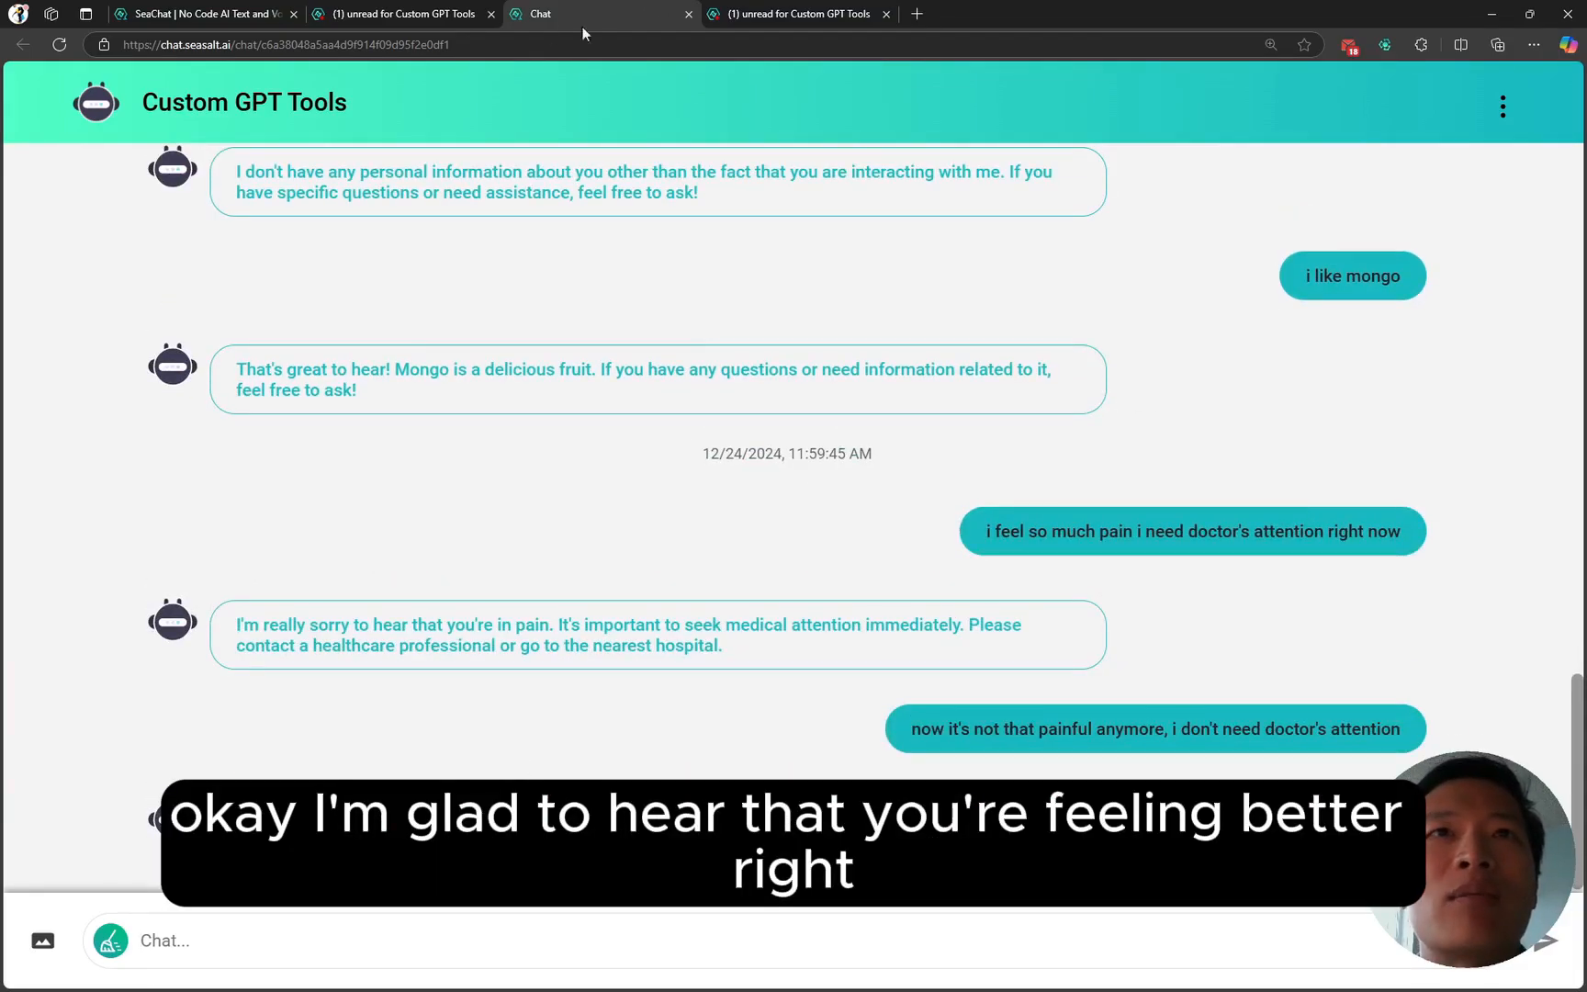
- Refresh the Conversations view and check which label the test conversation has been given, alongside its latest messages
left_click(429, 17)
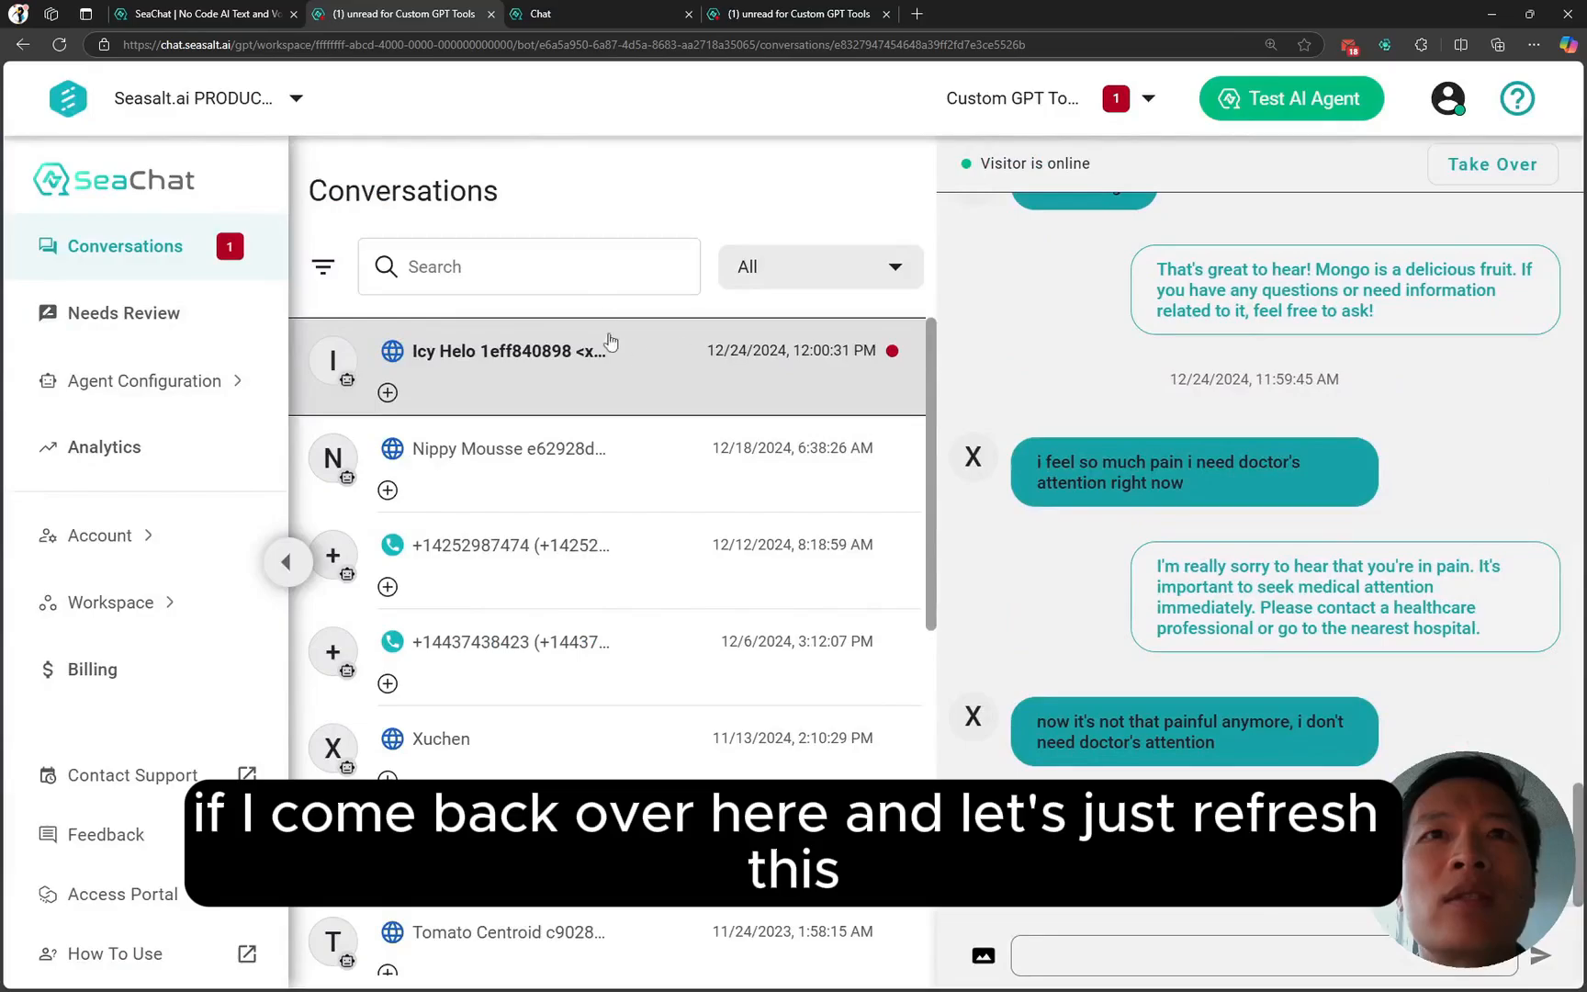
scroll(1006, 519, "up", 3)
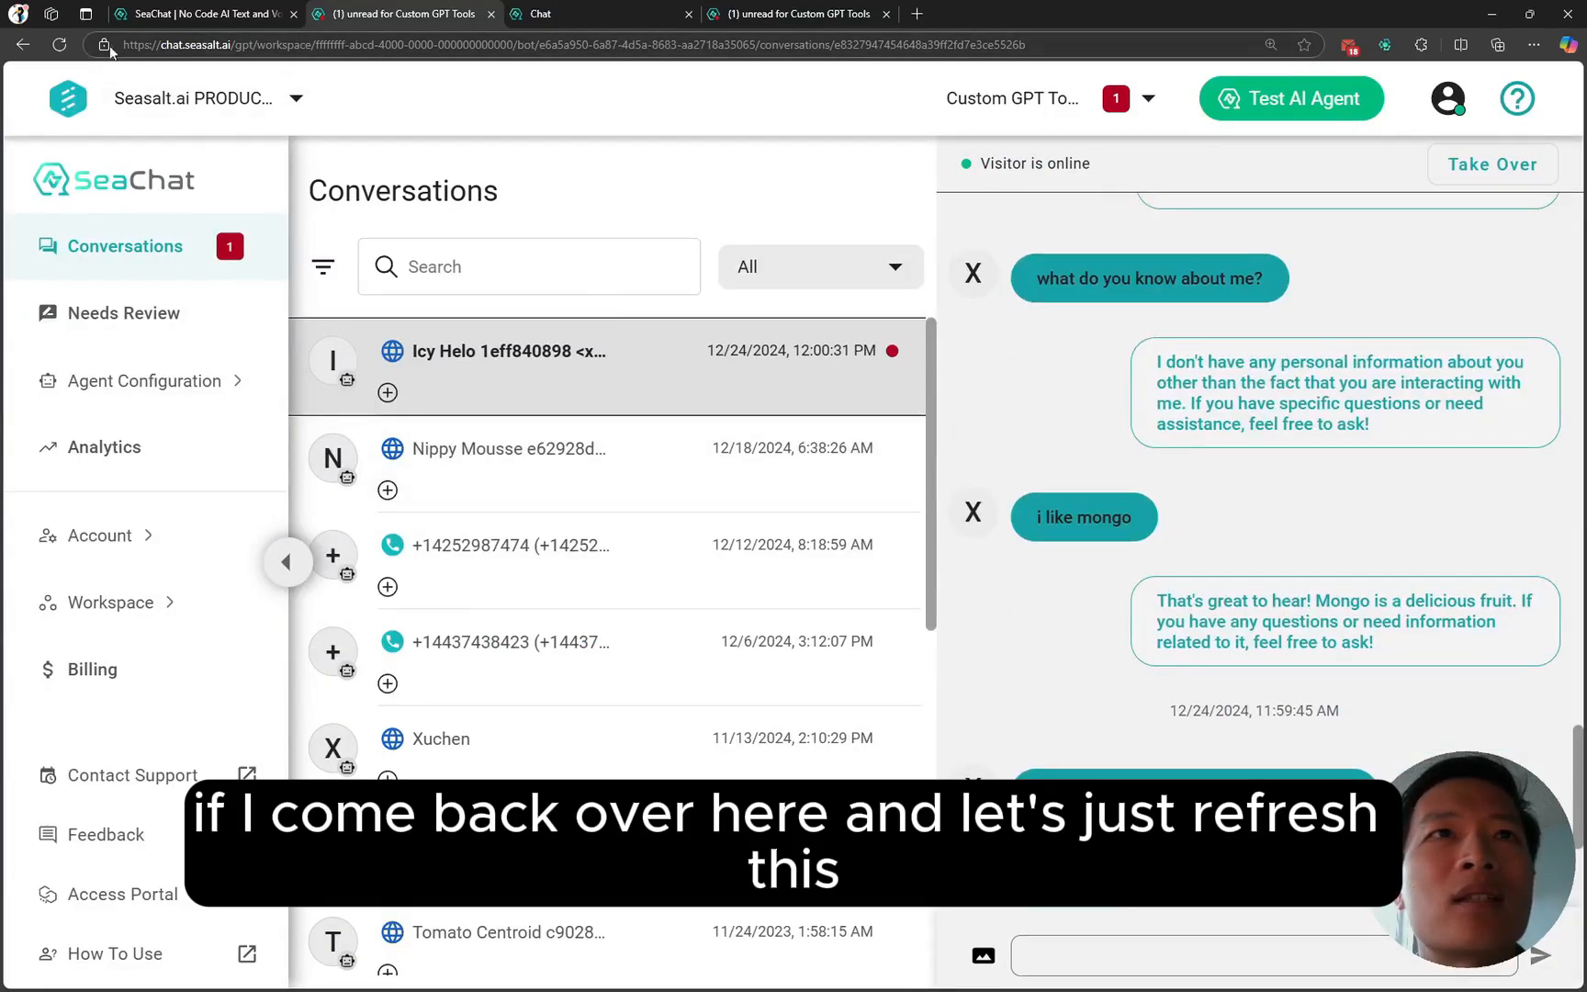
left_click(73, 52)
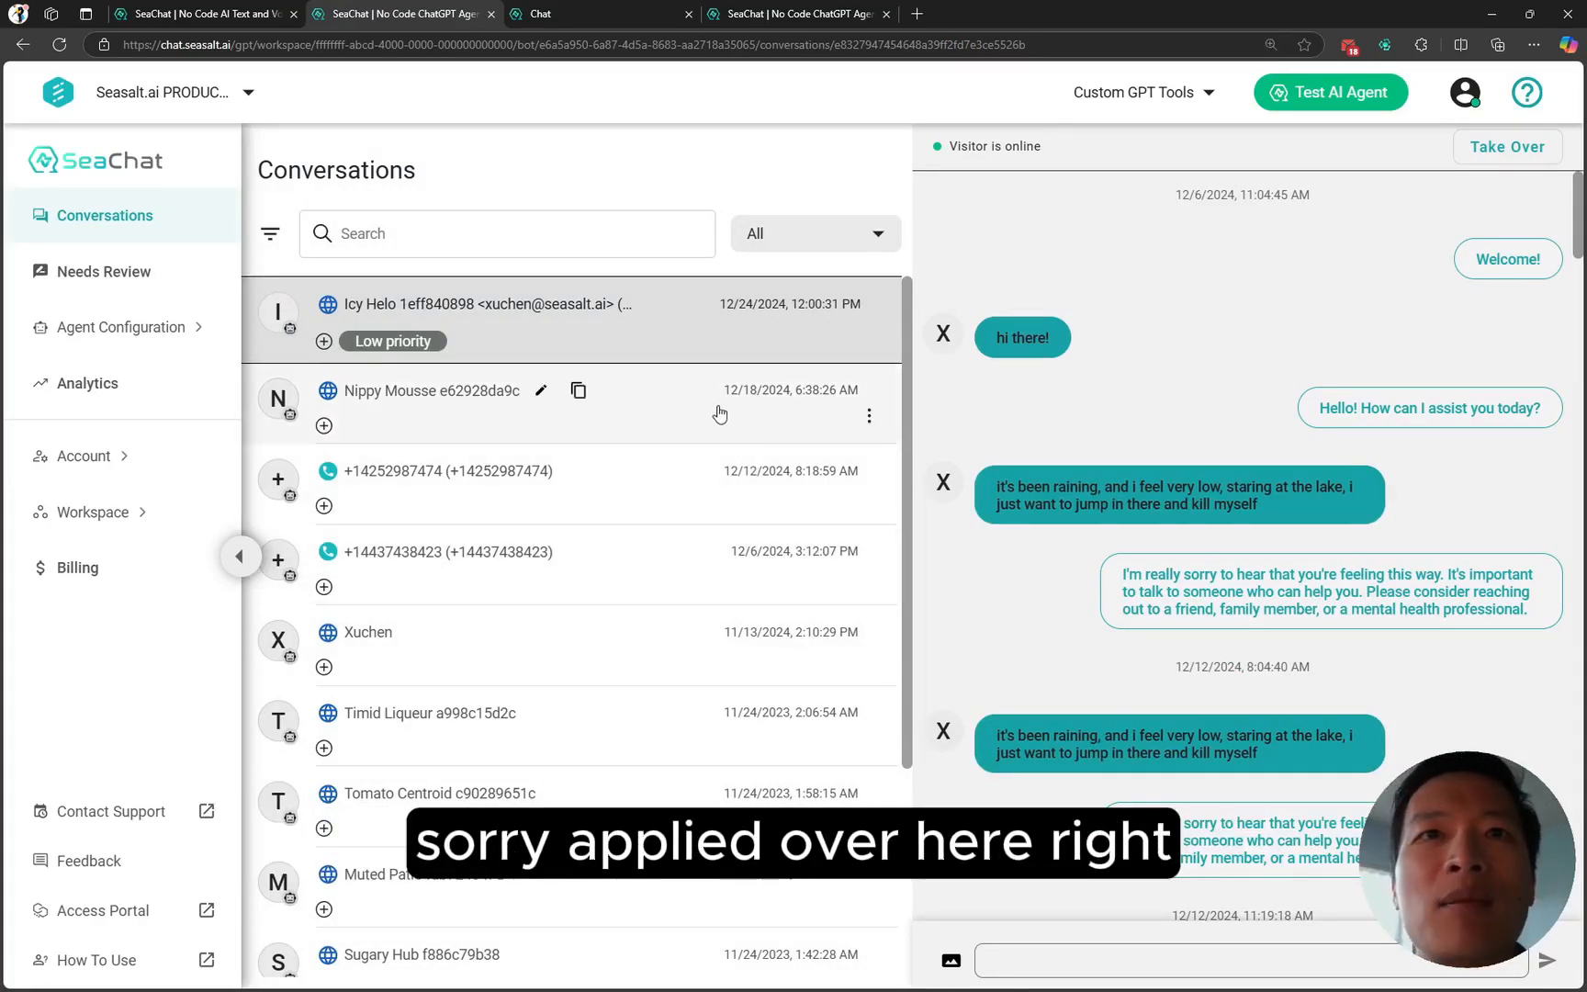
scroll(1160, 632, "down", 5)
scroll(1160, 632, "down", 5)
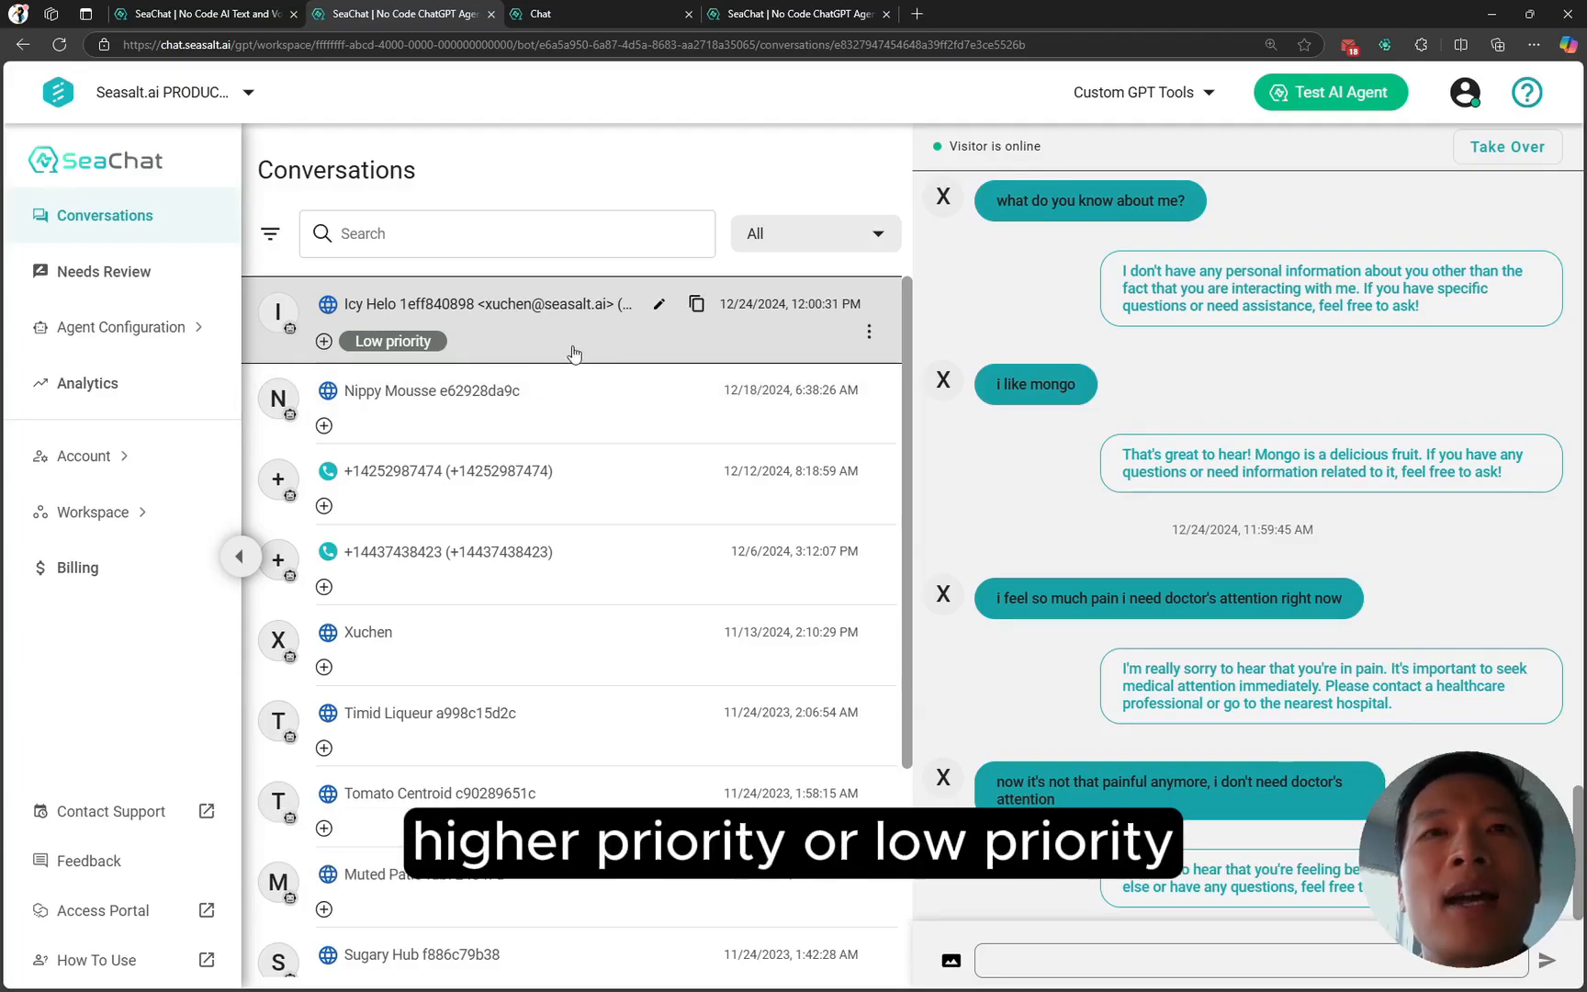
- Return to the Auto-Labeling page, collapse the existing trigger and start a new auto-add label trigger
left_click(611, 14)
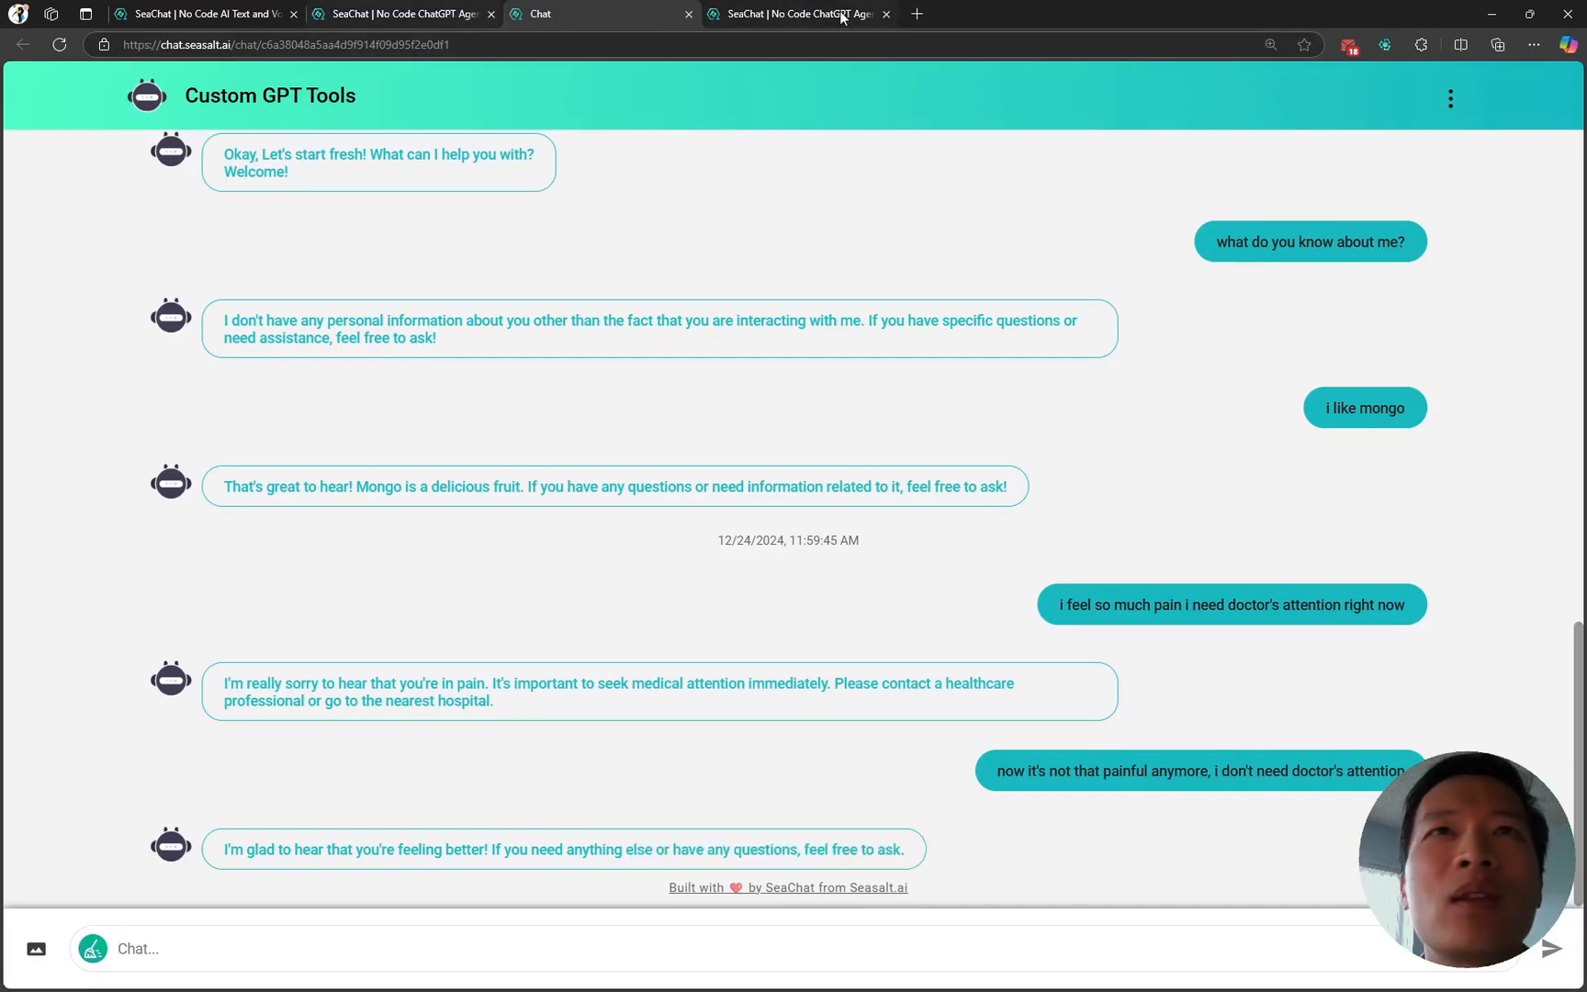
left_click(790, 14)
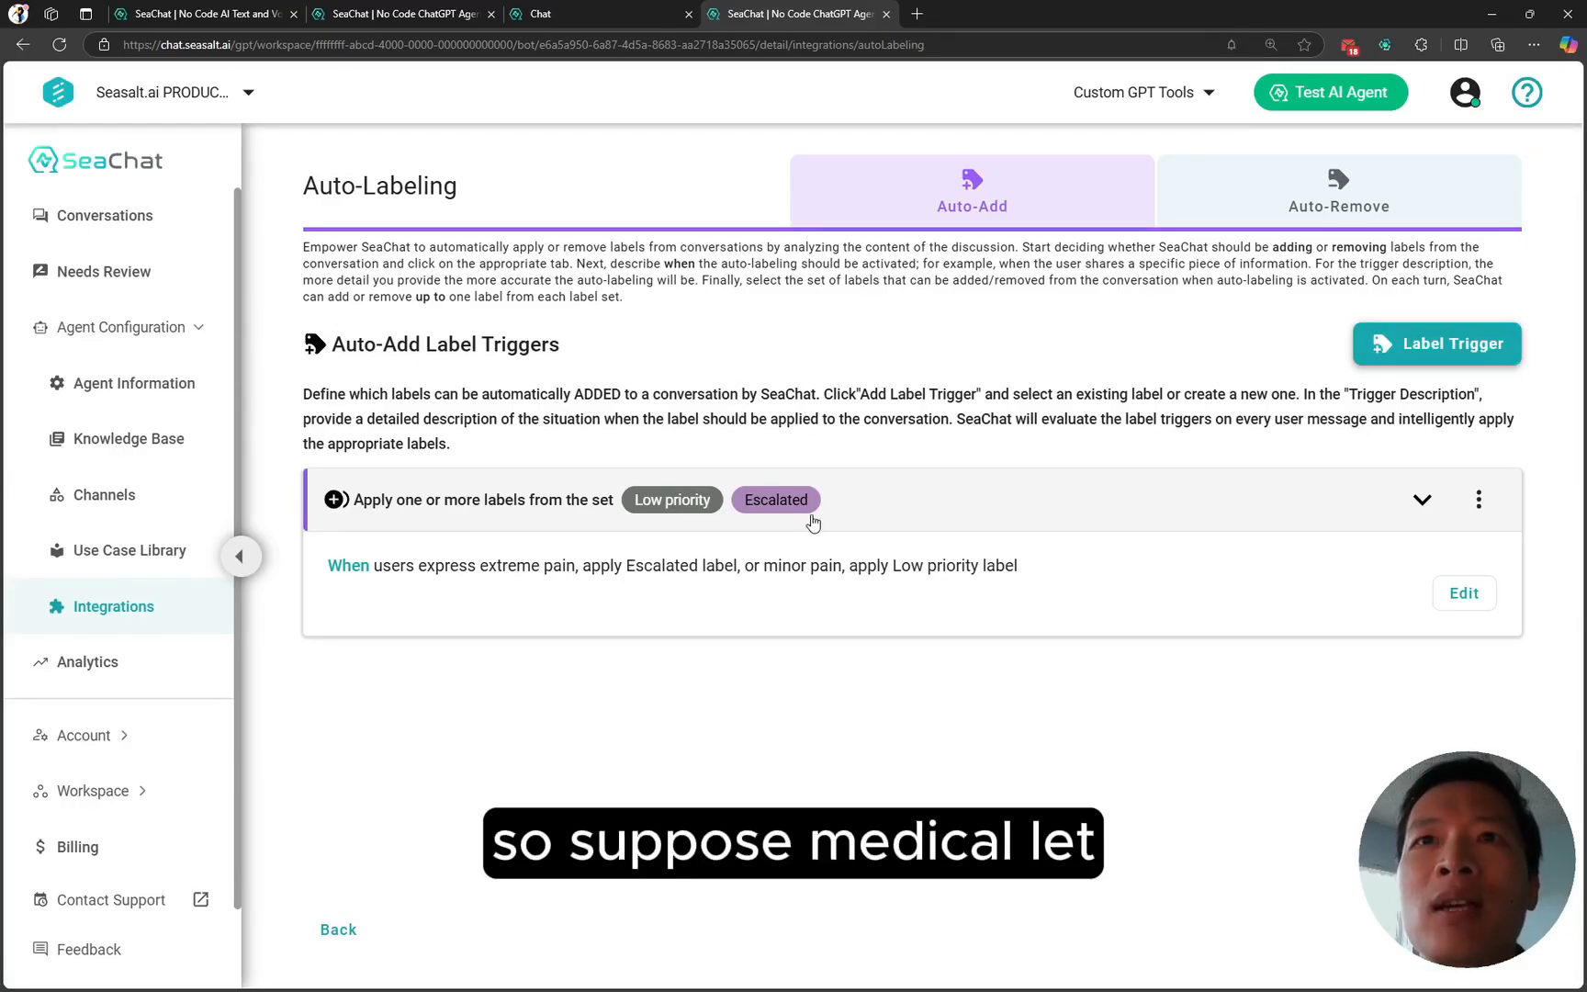
left_click(1422, 501)
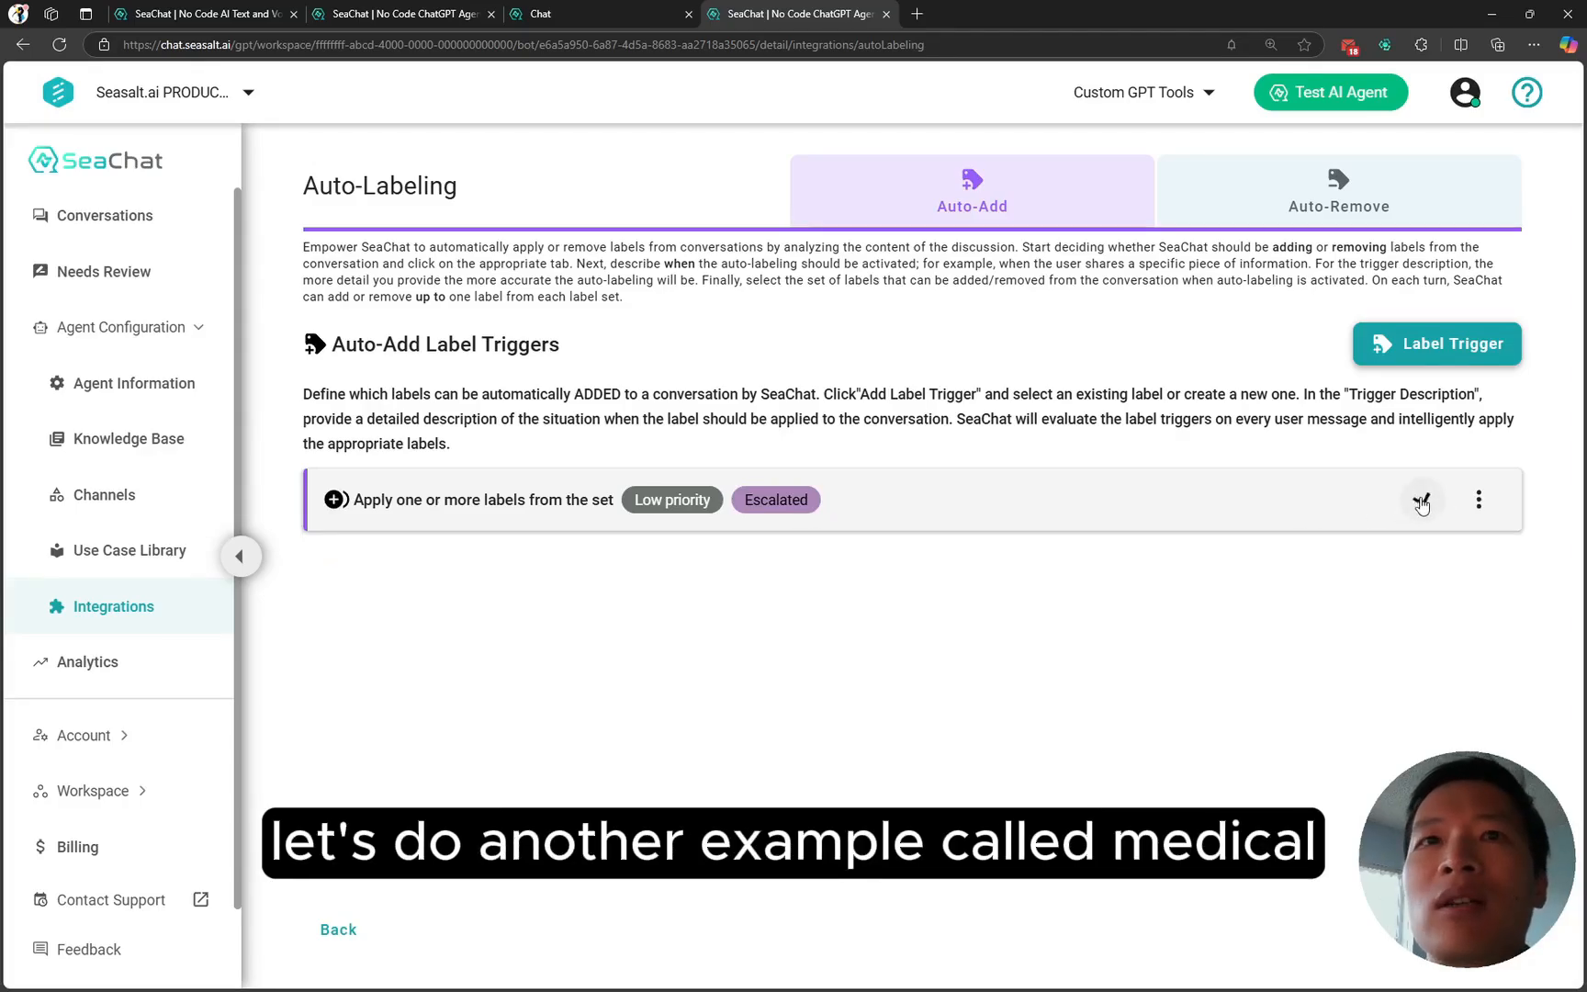
left_click(1421, 345)
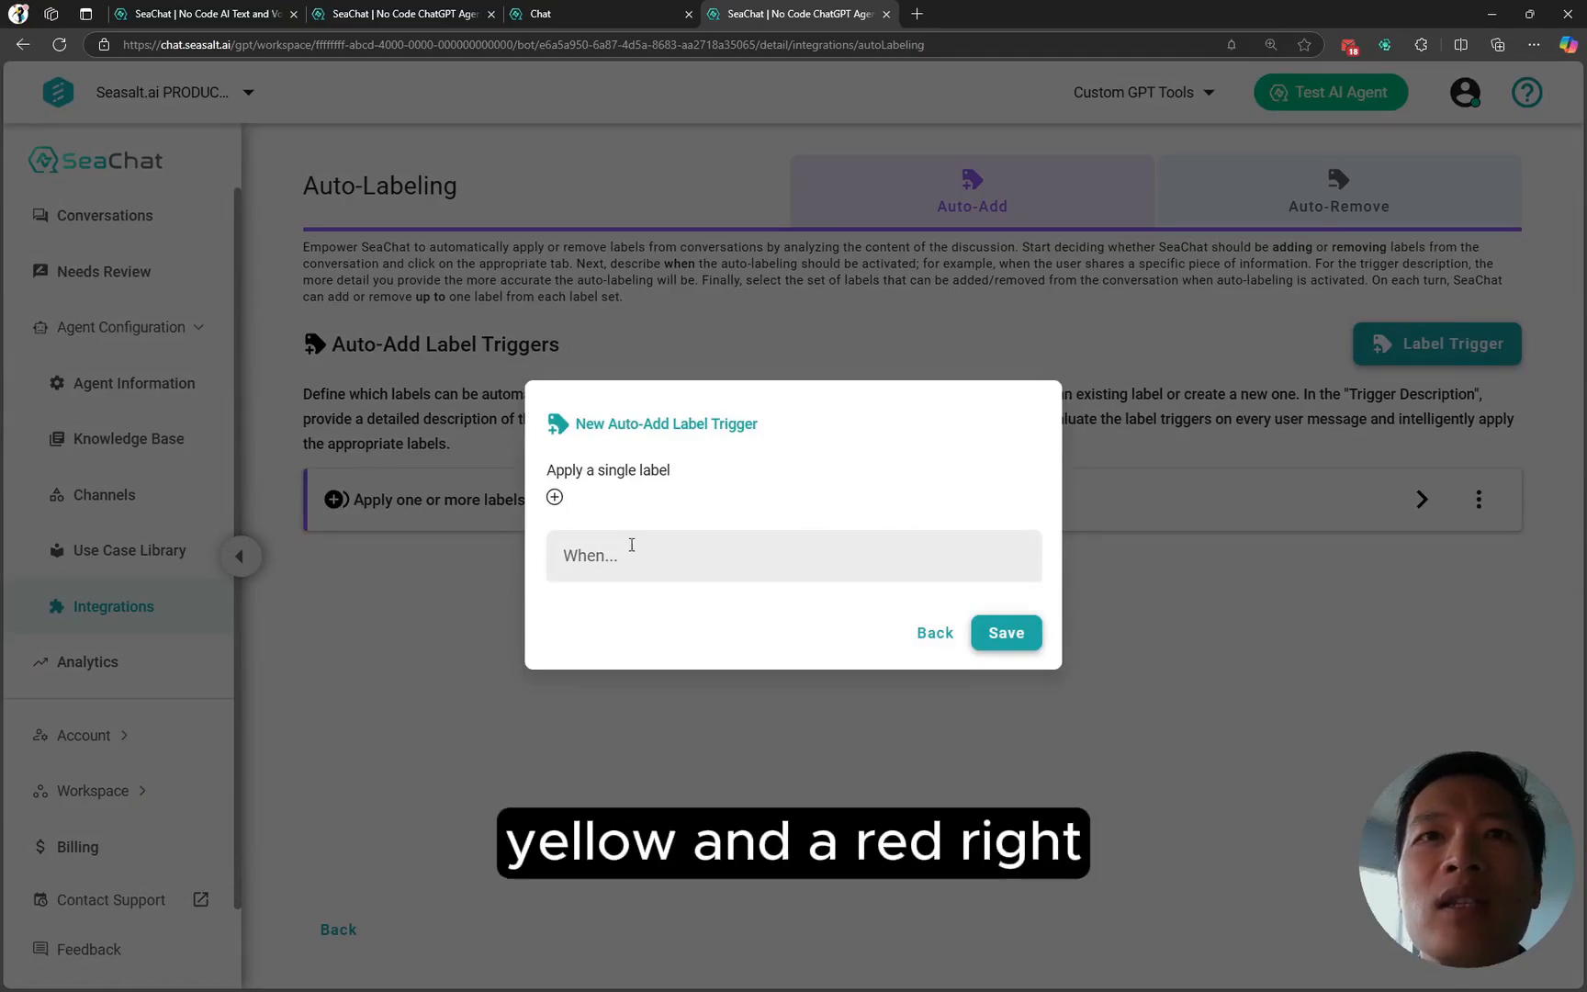
- Create a new label named Green with the green color #69874f and save it
left_click(554, 497)
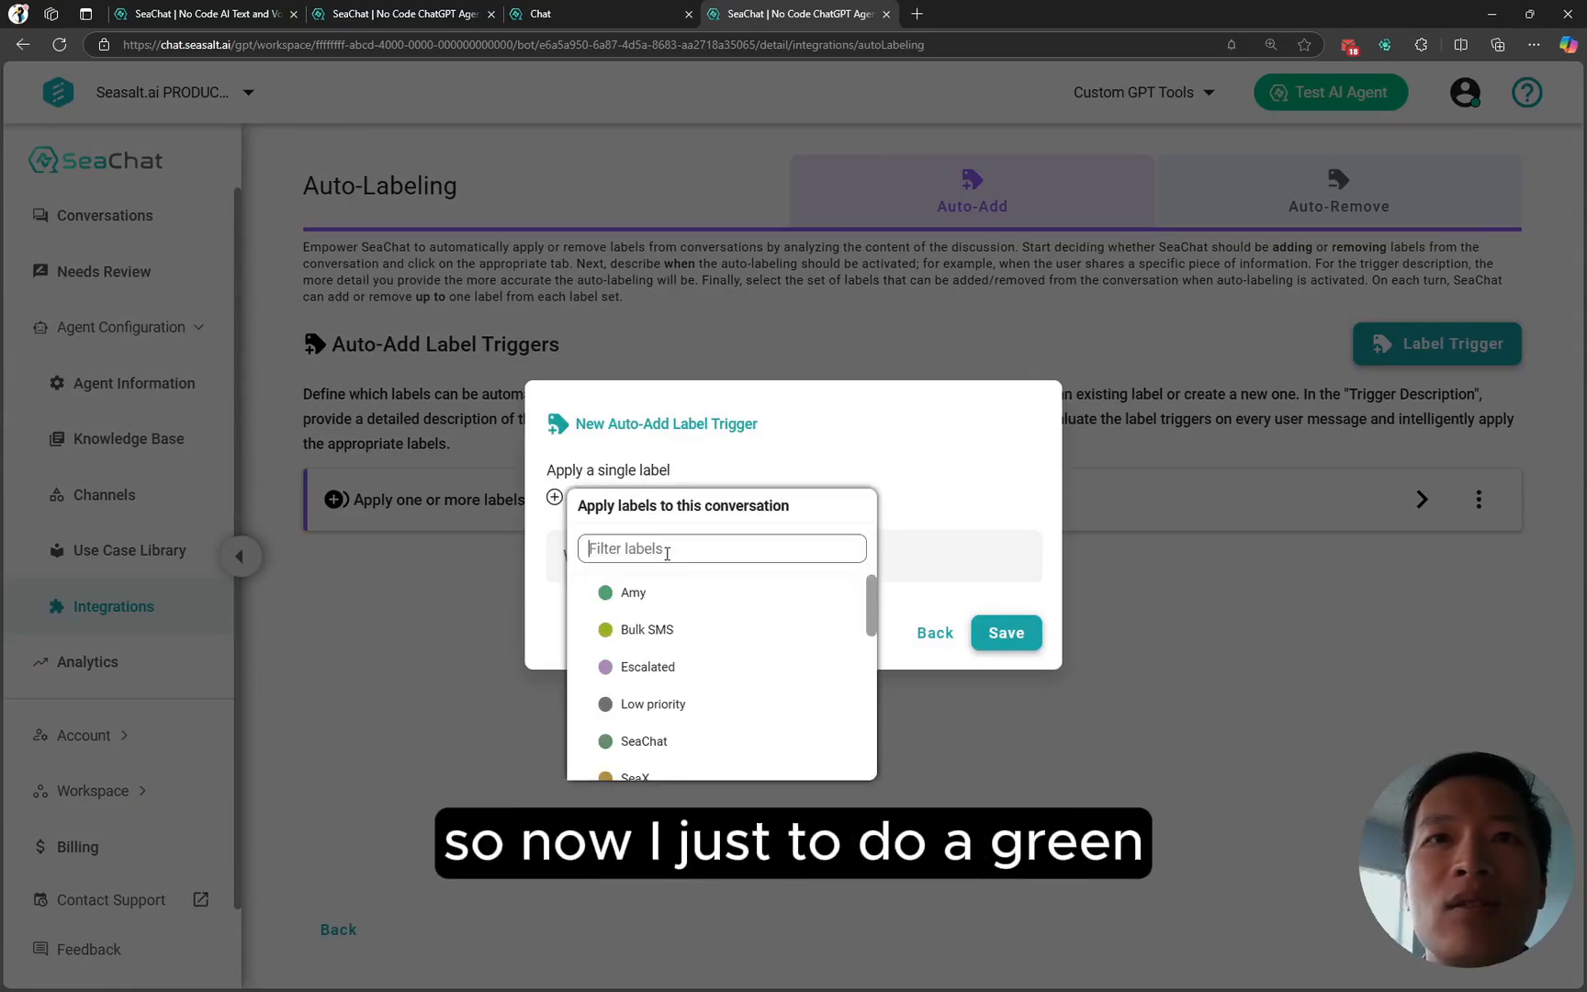
type("Green")
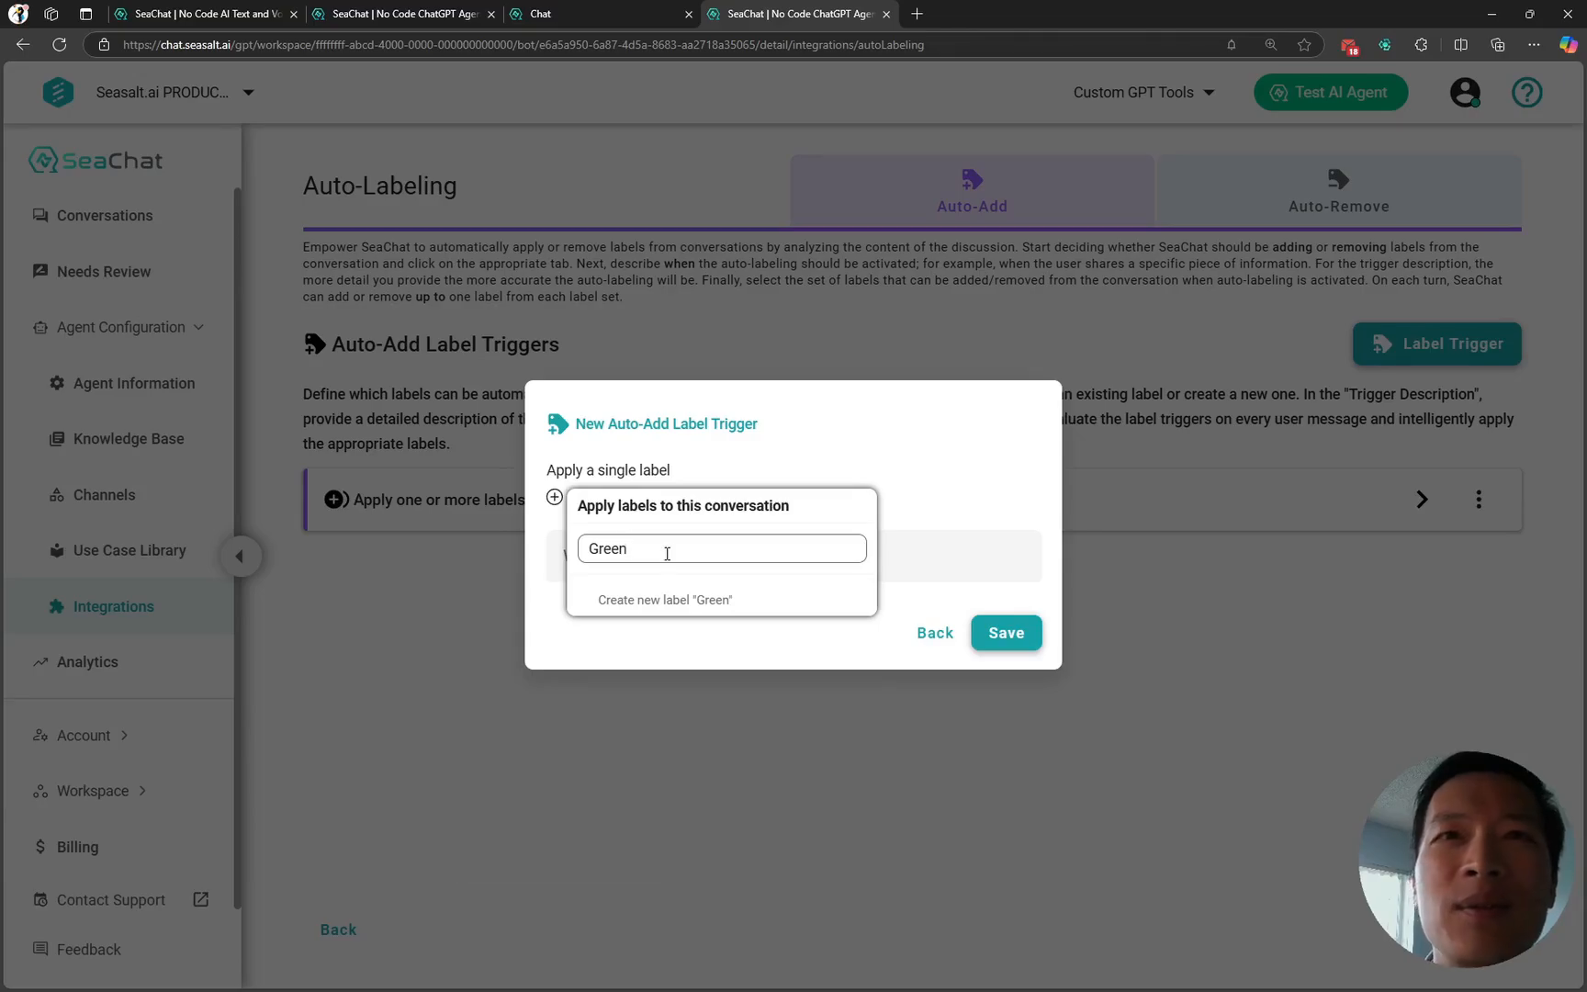
left_click(680, 595)
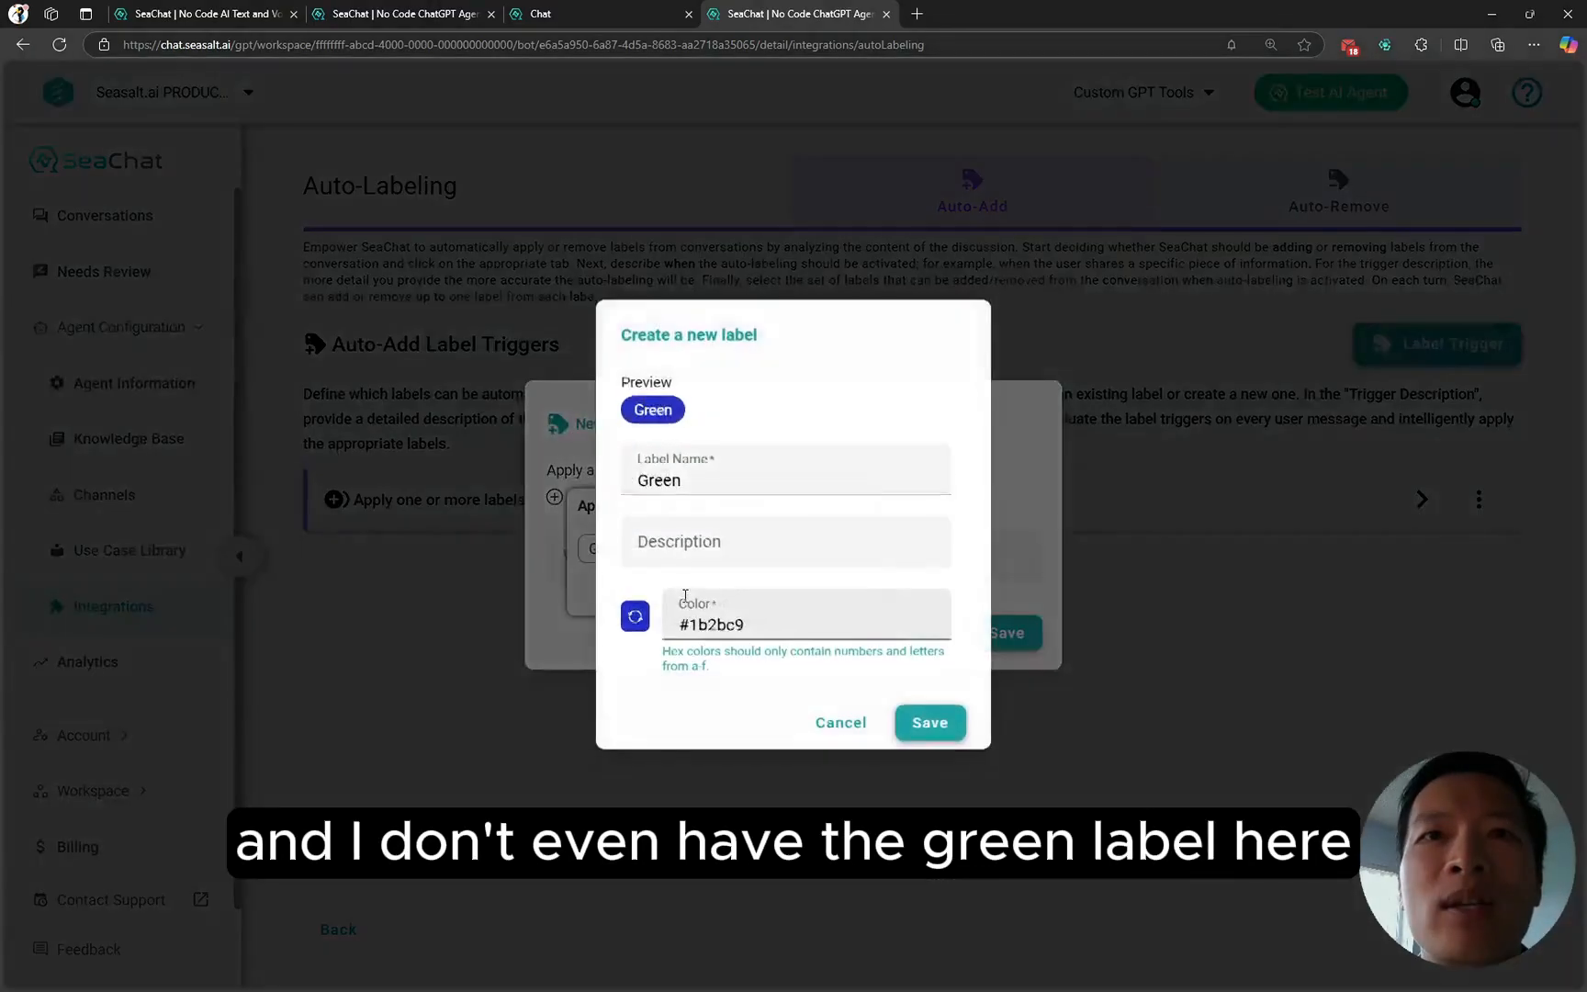
left_click(639, 624)
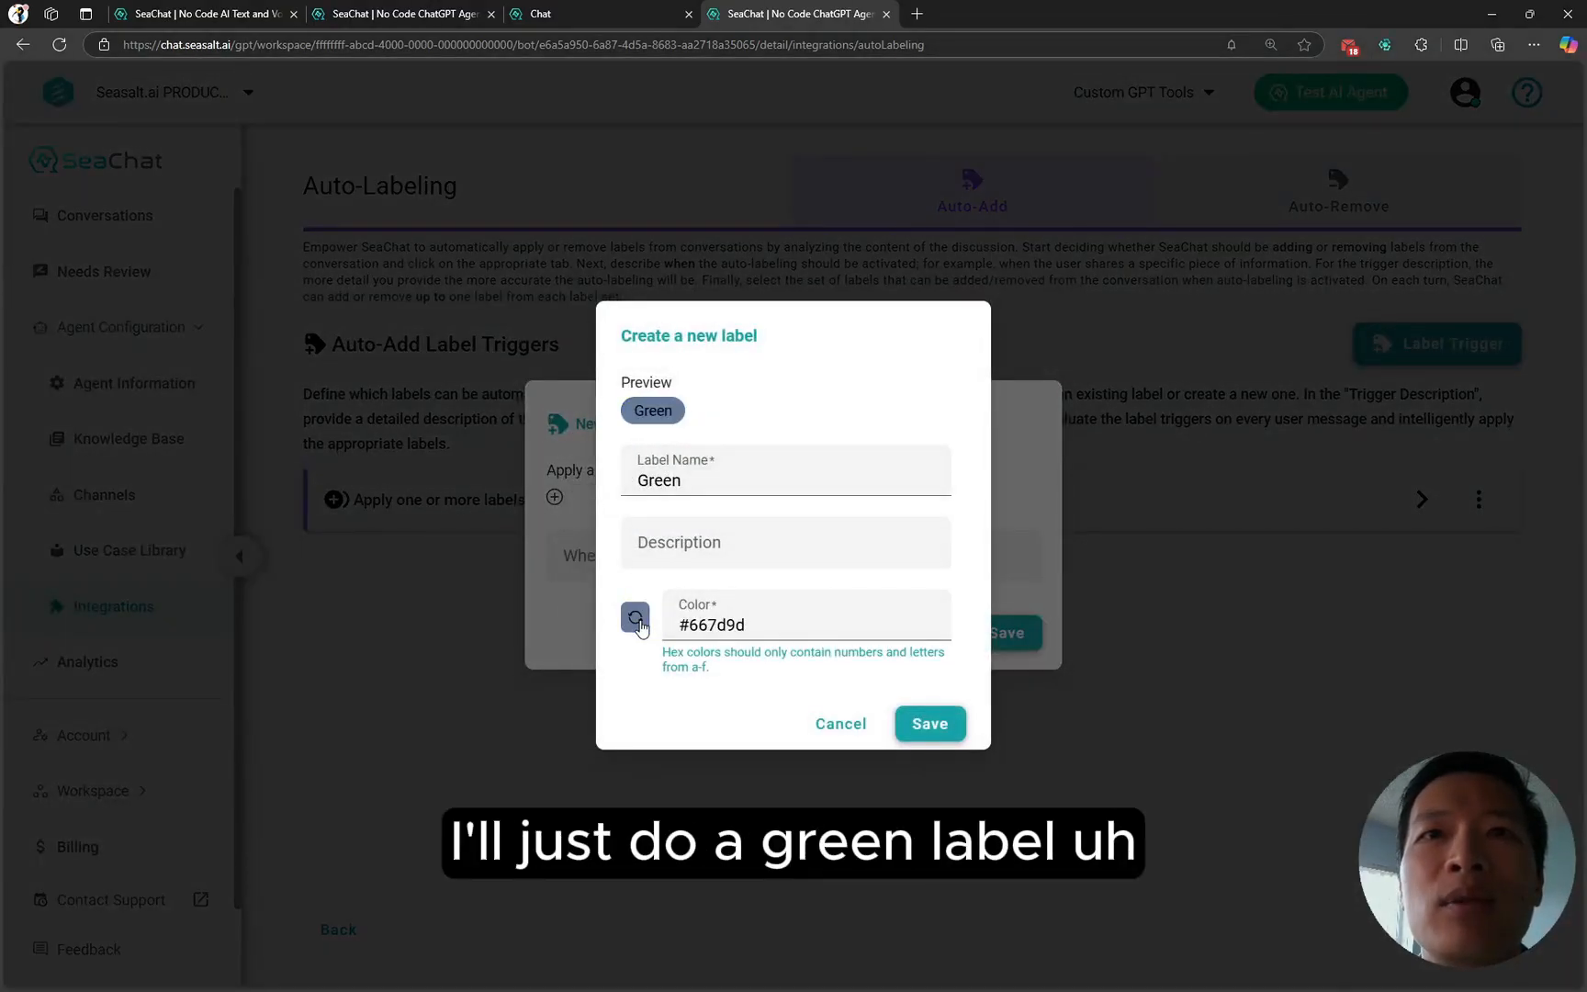
left_click(640, 624)
left_click(639, 623)
left_click(639, 624)
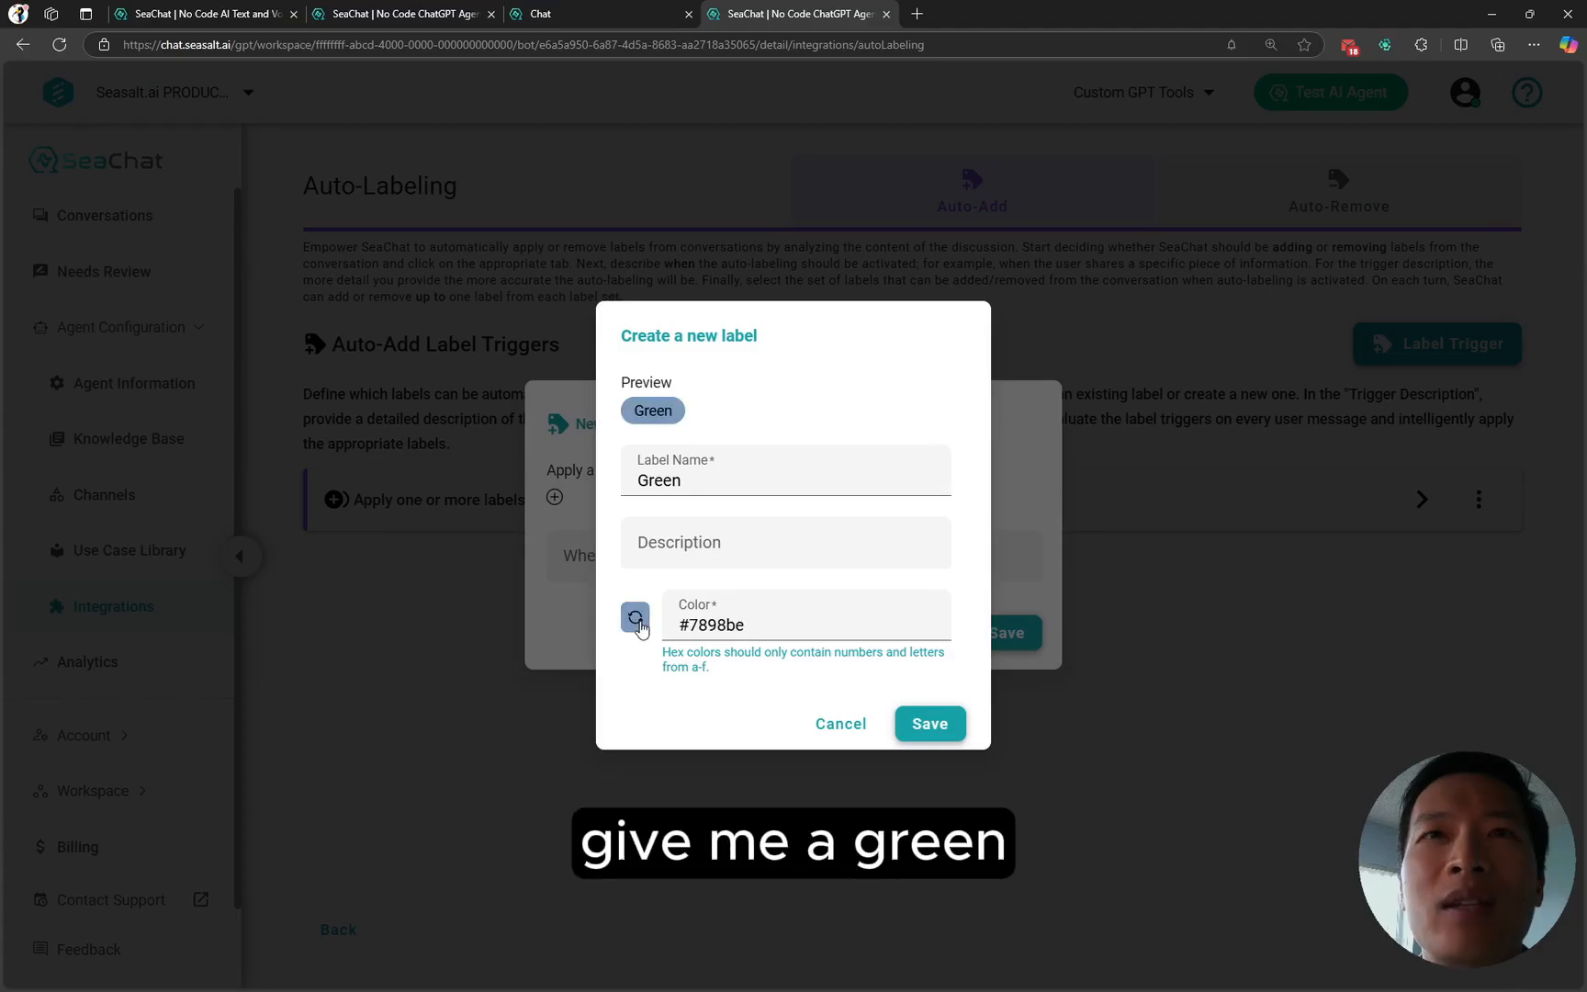
left_click(639, 624)
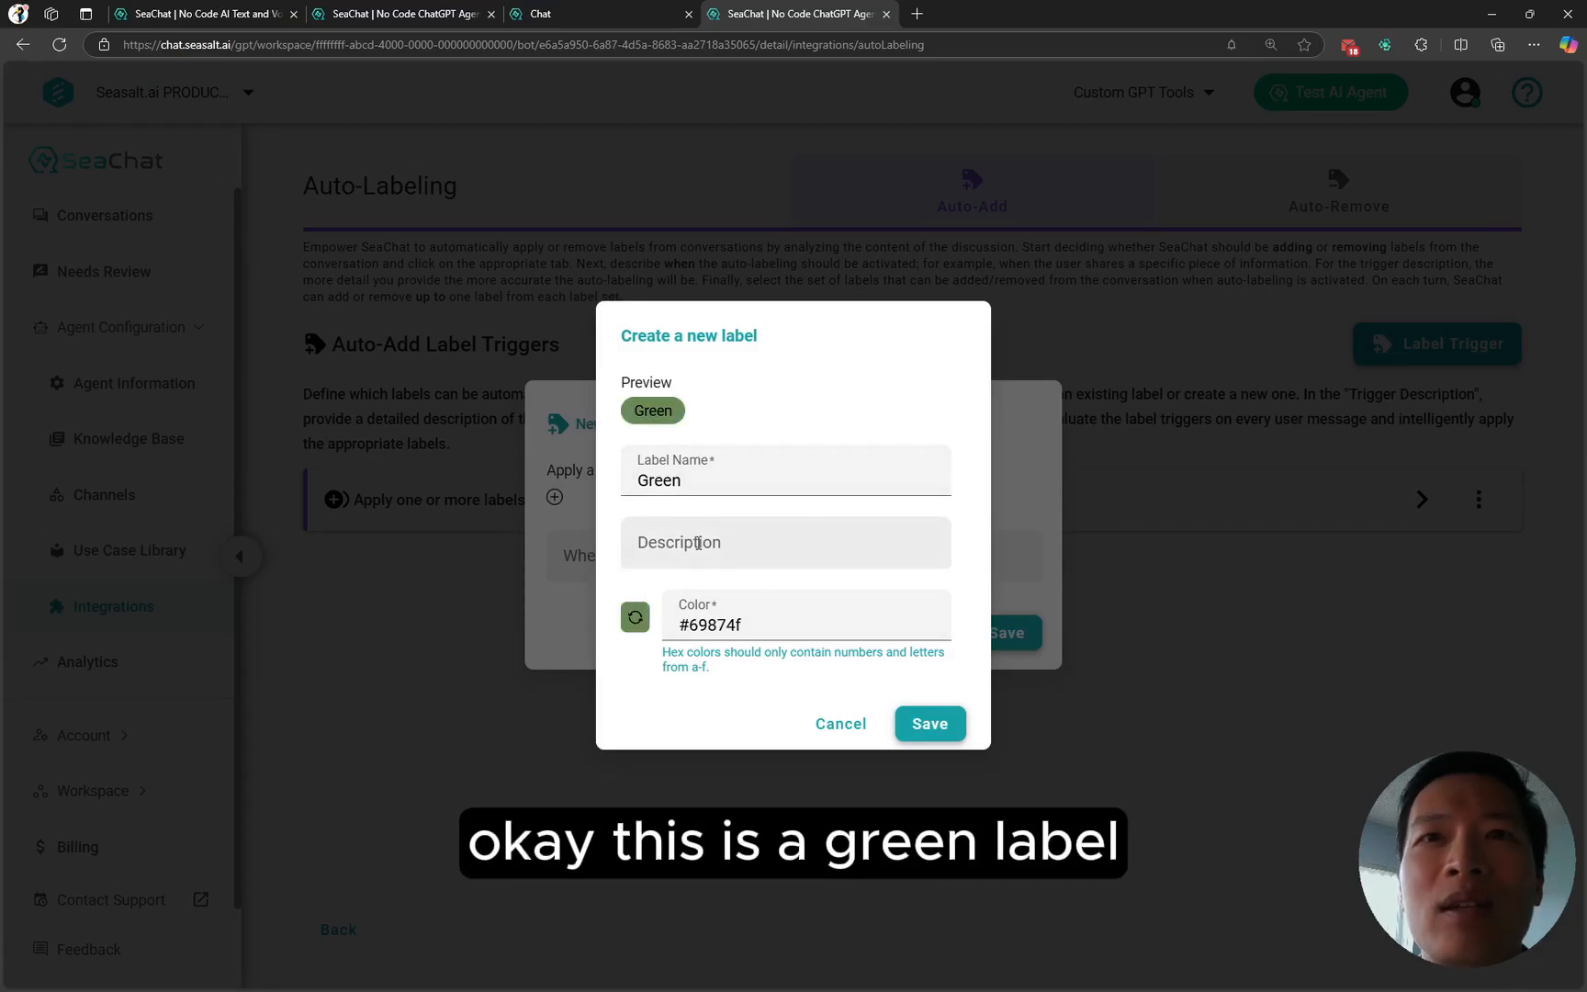
left_click(929, 723)
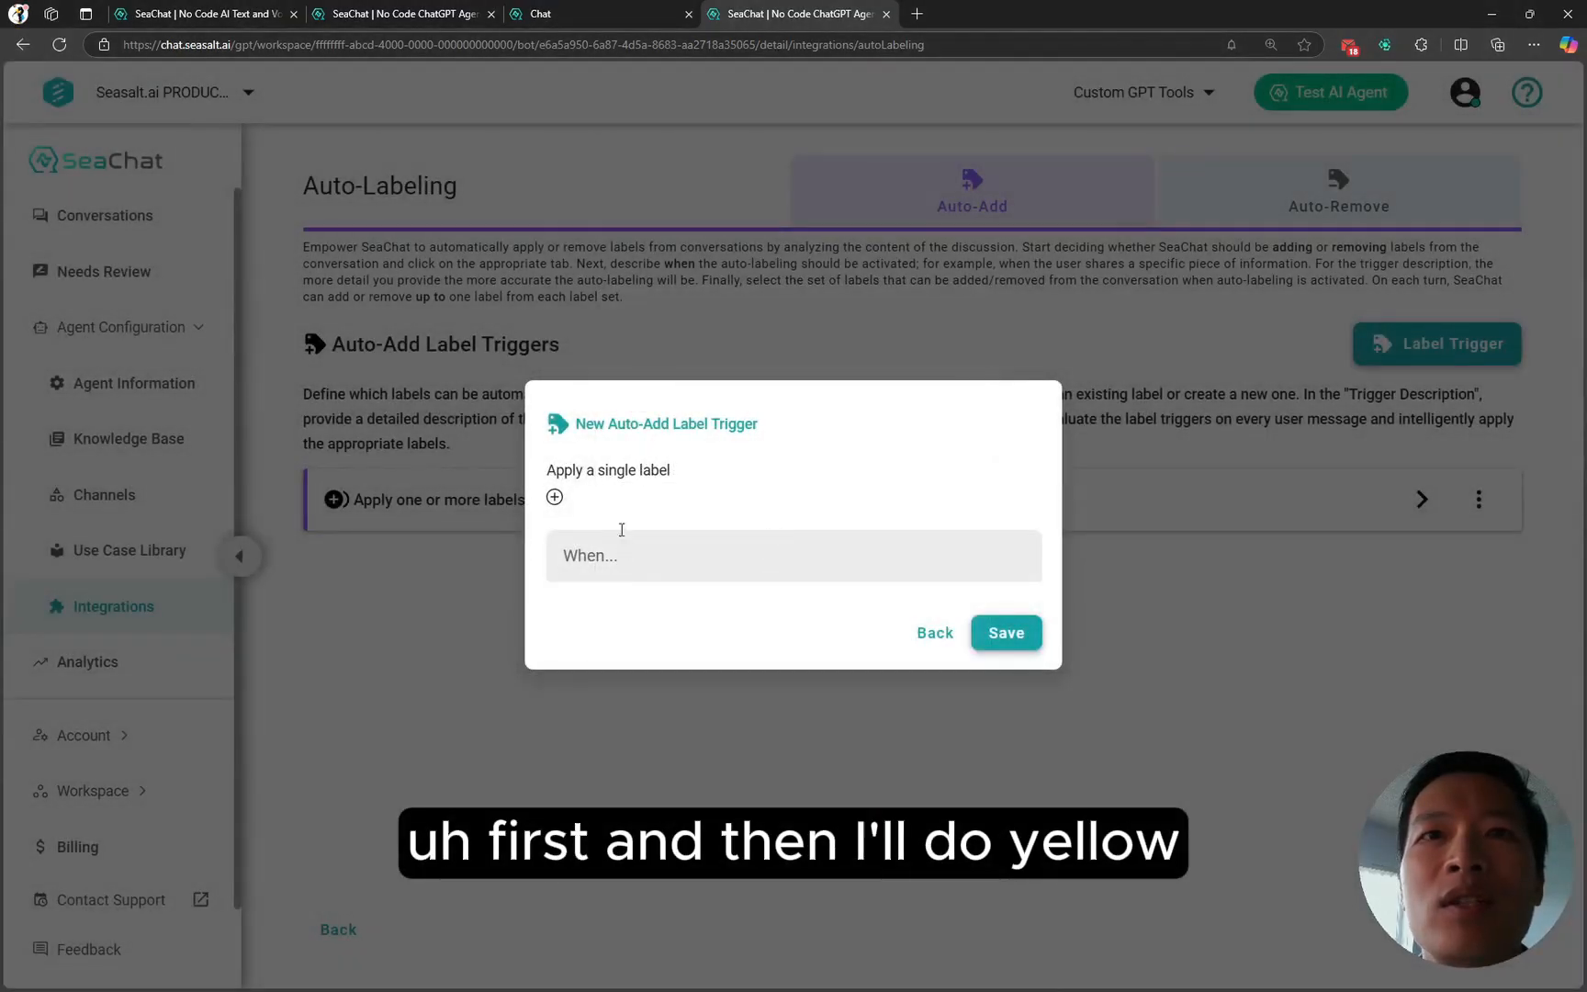
- Start creating another new label named Yellow for the auto-add trigger
left_click(555, 497)
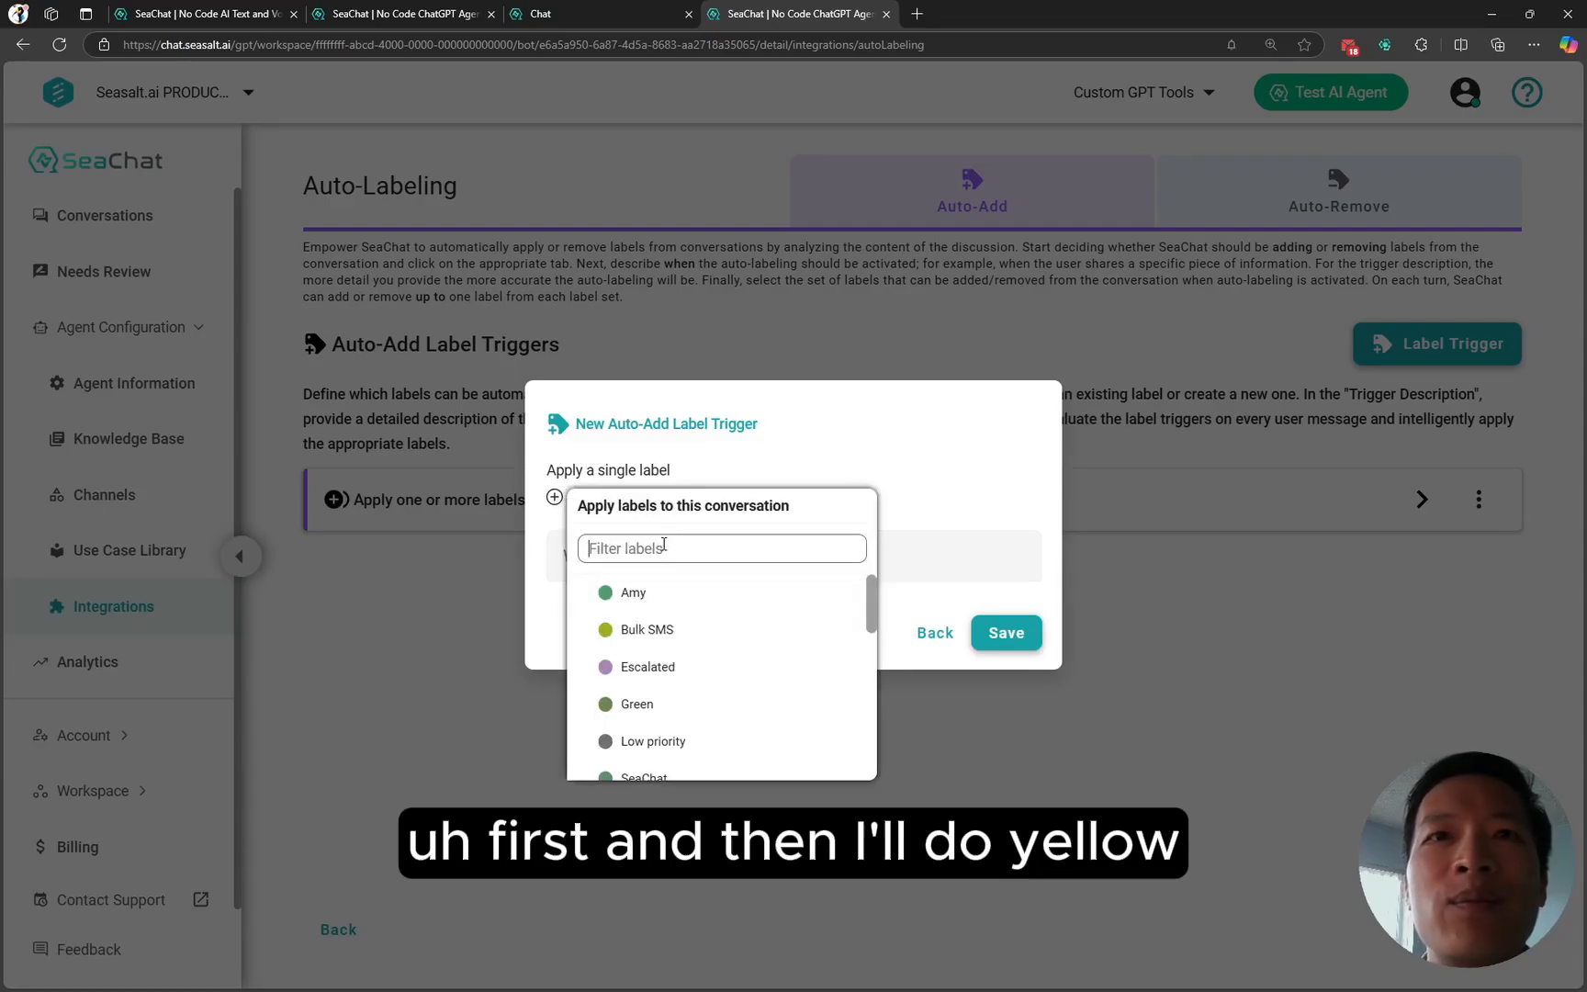
type("ye")
key("BackSpace")
key("BackSpace")
type("Ye")
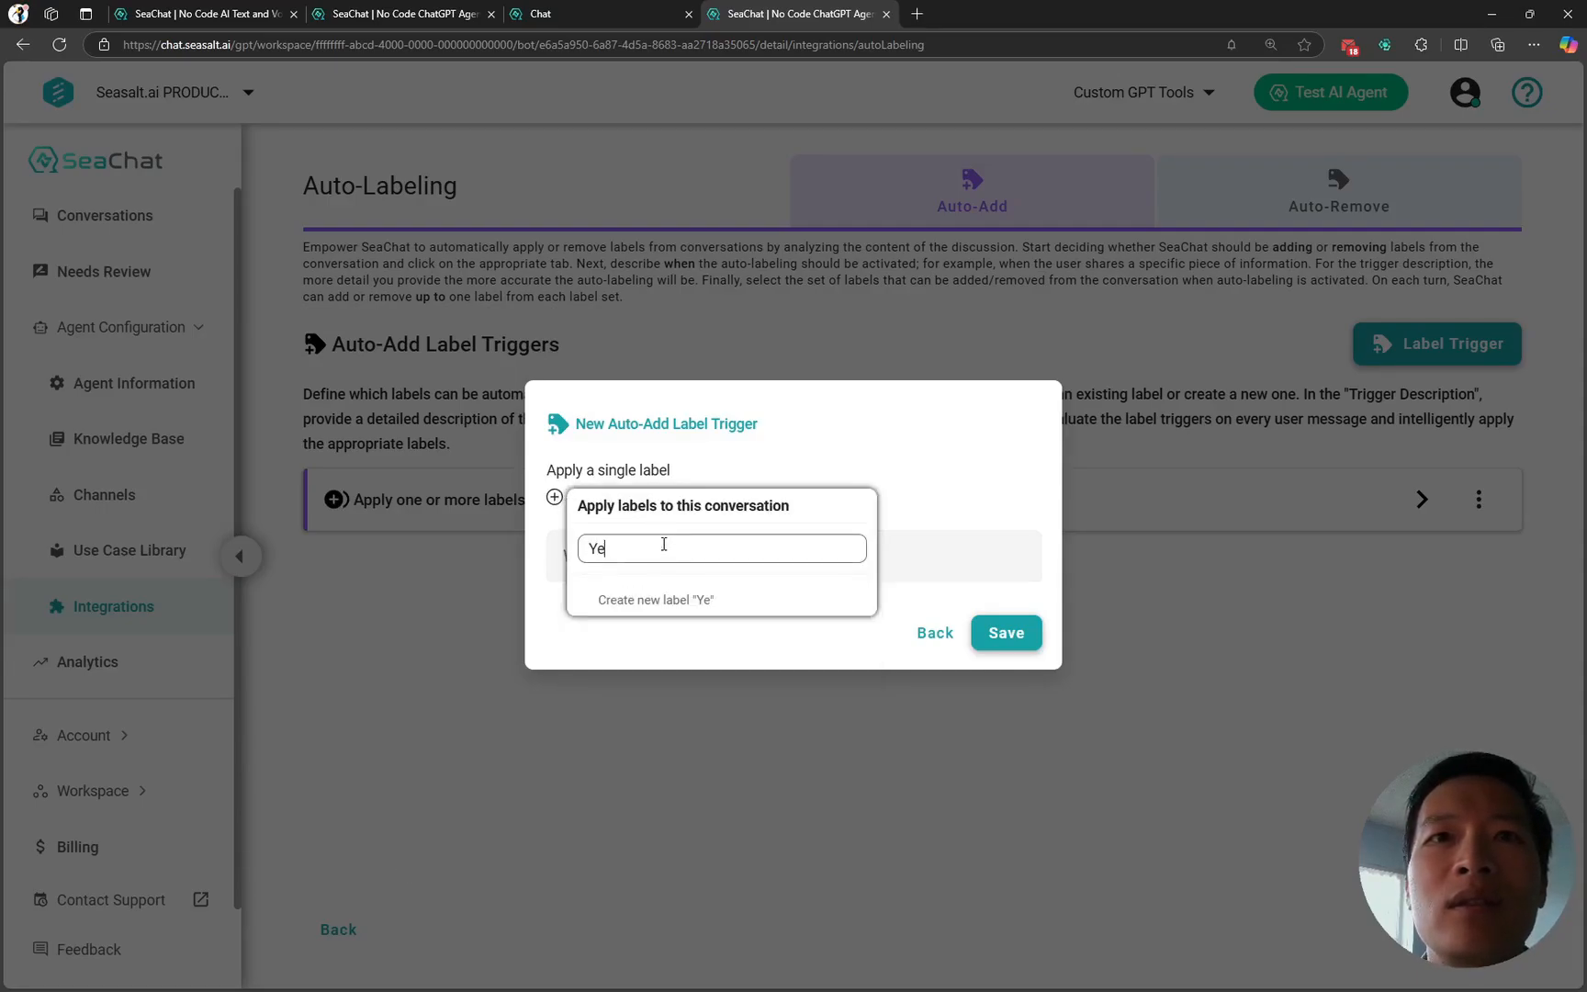
type("llow")
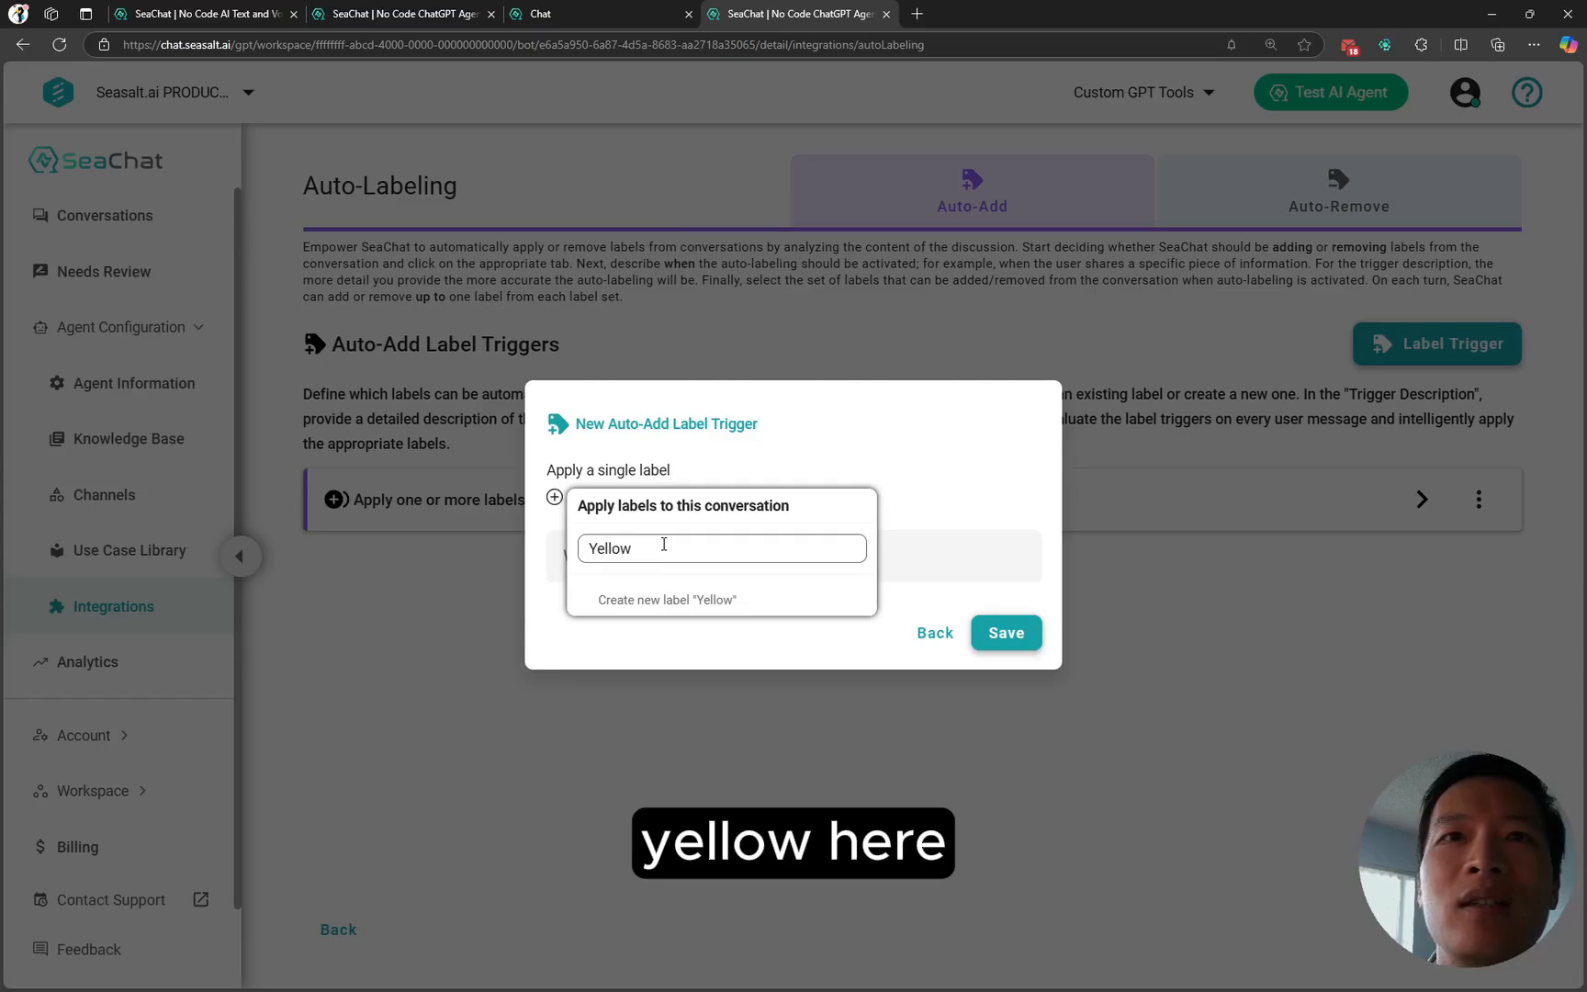
left_click(655, 600)
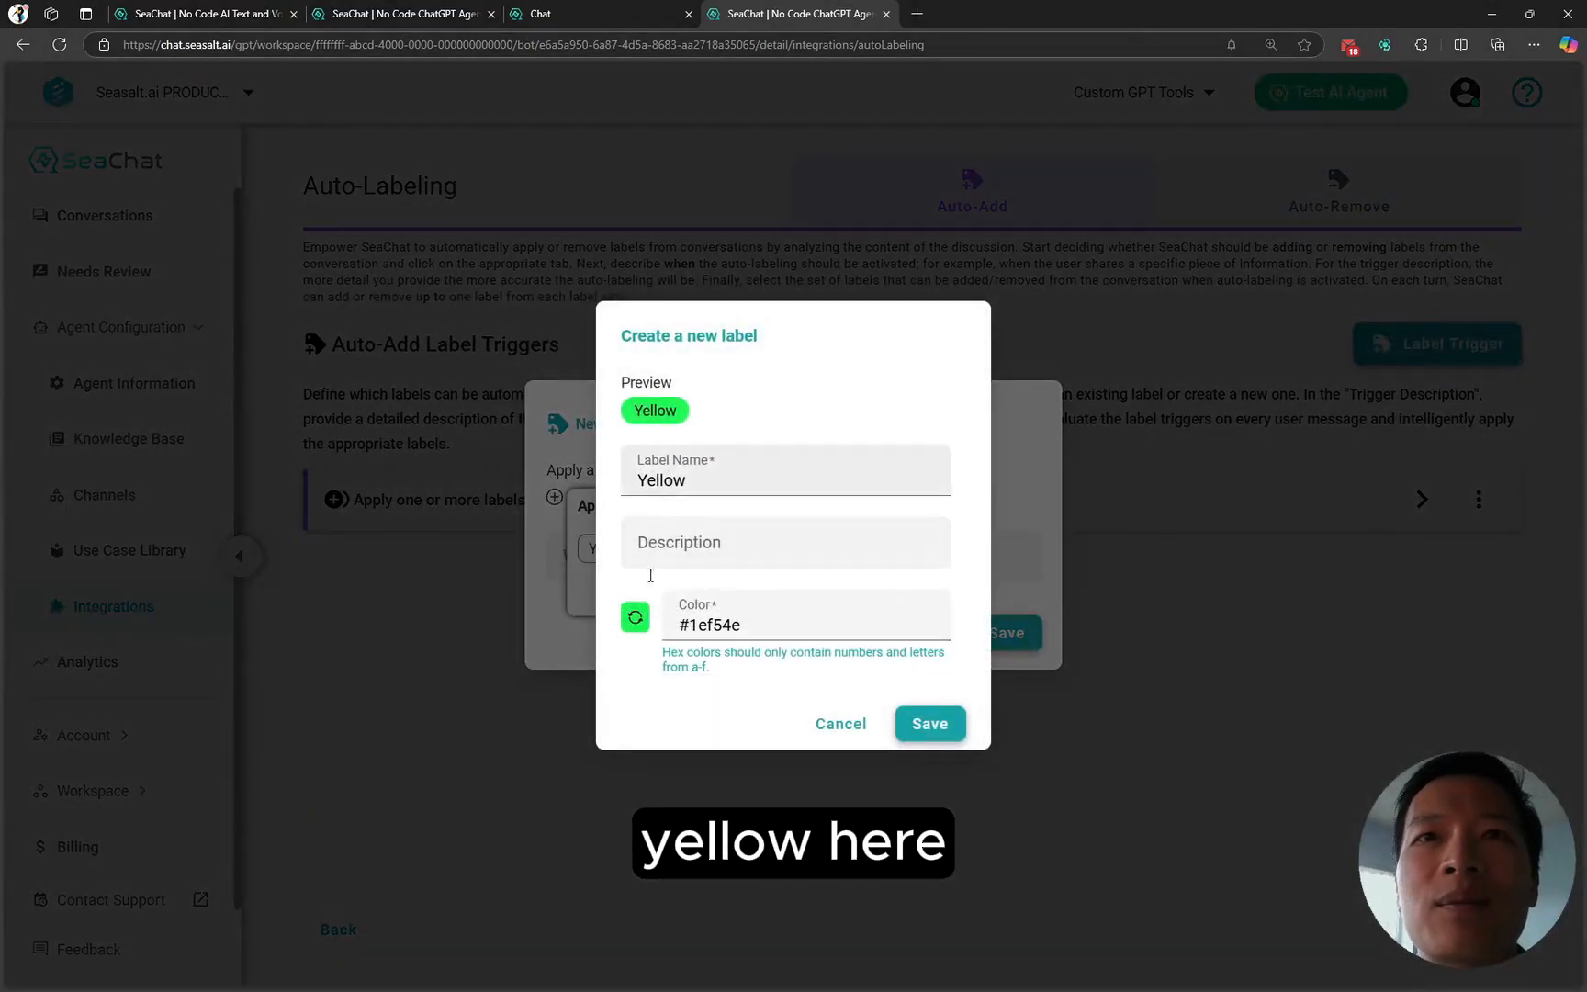
- Regenerate the Yellow label's color until it is the yellowish #8d8c57, and save the label
left_click(636, 619)
left_click(636, 619)
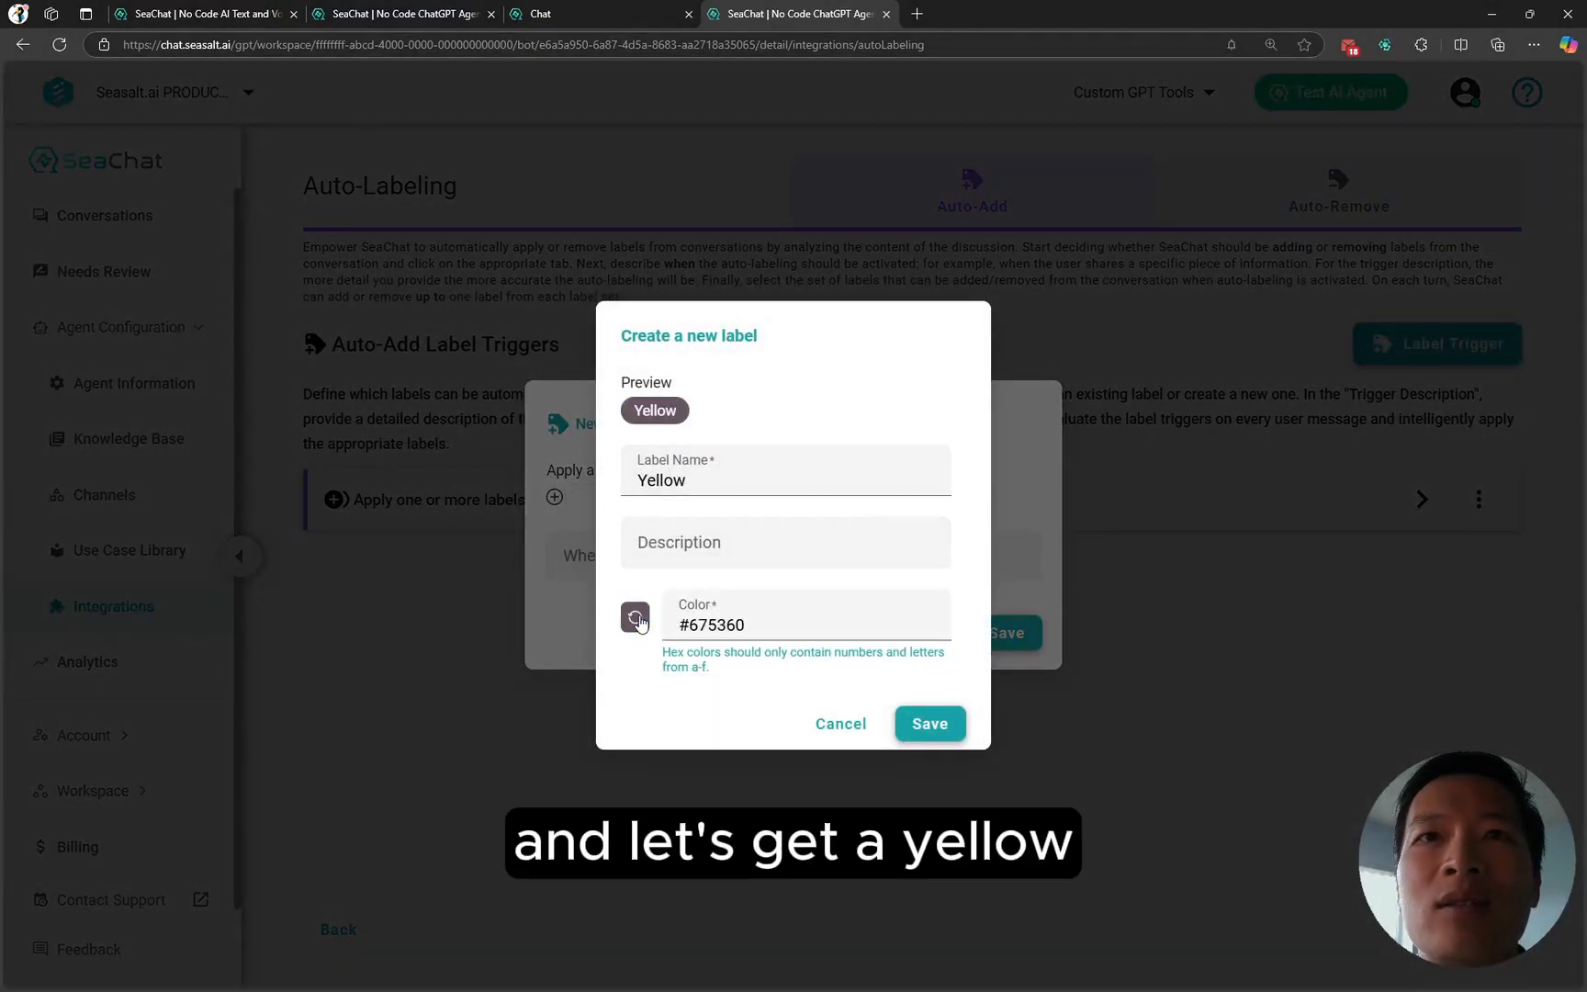
left_click(636, 619)
left_click(636, 620)
left_click(637, 619)
left_click(636, 619)
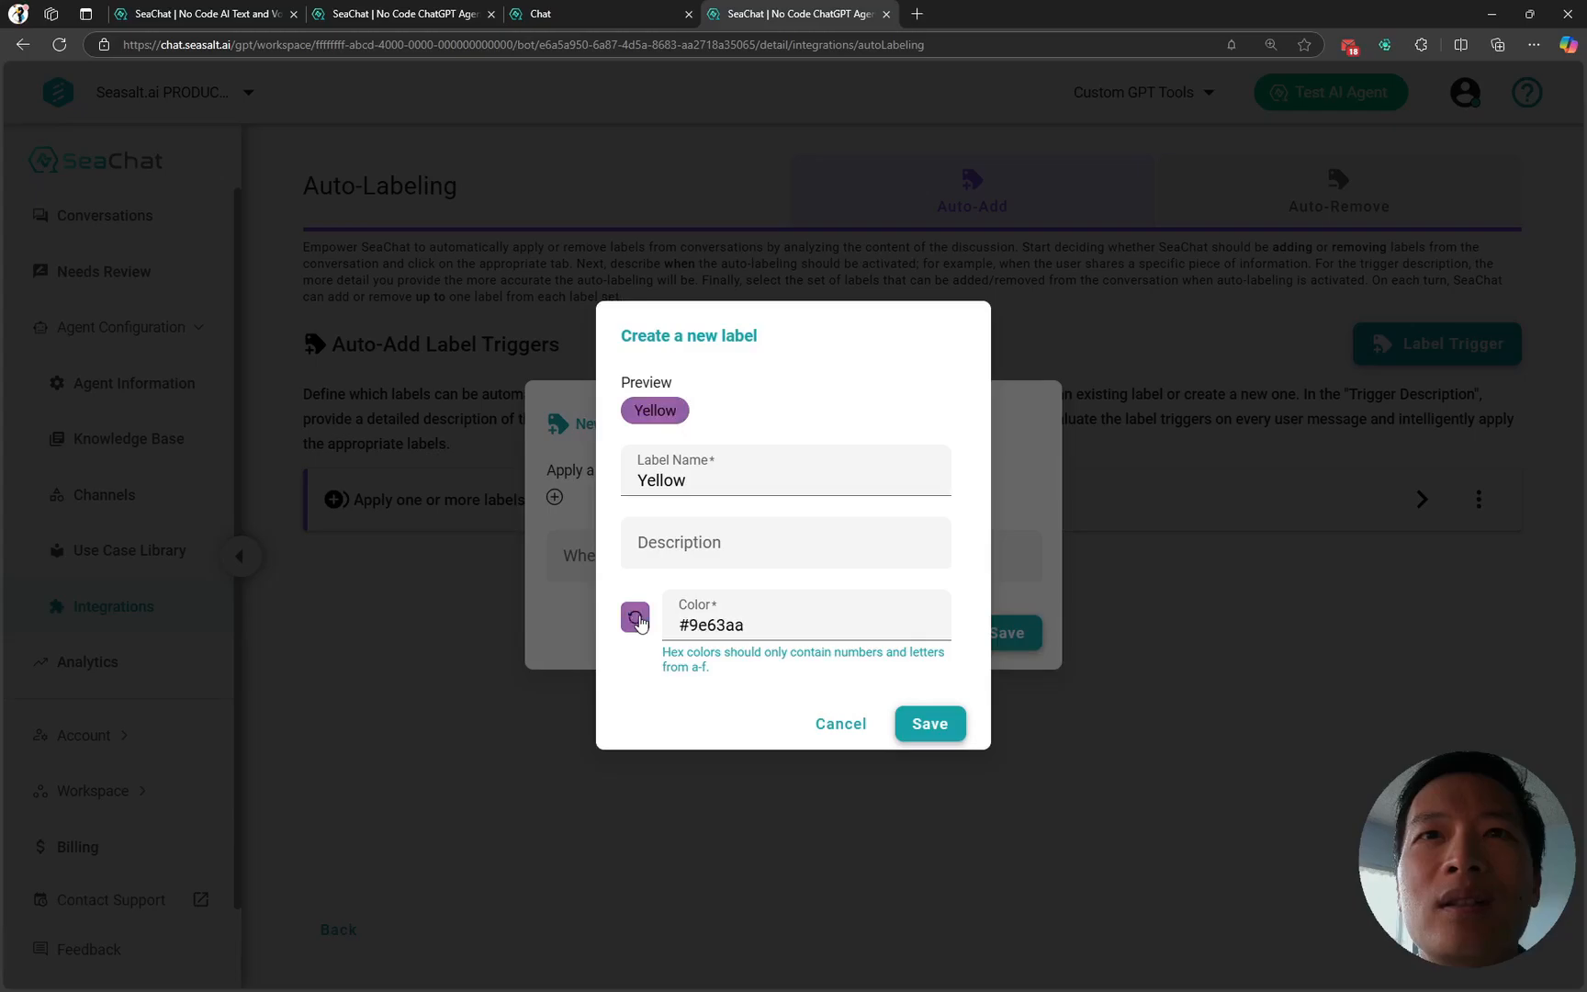
left_click(636, 619)
left_click(637, 619)
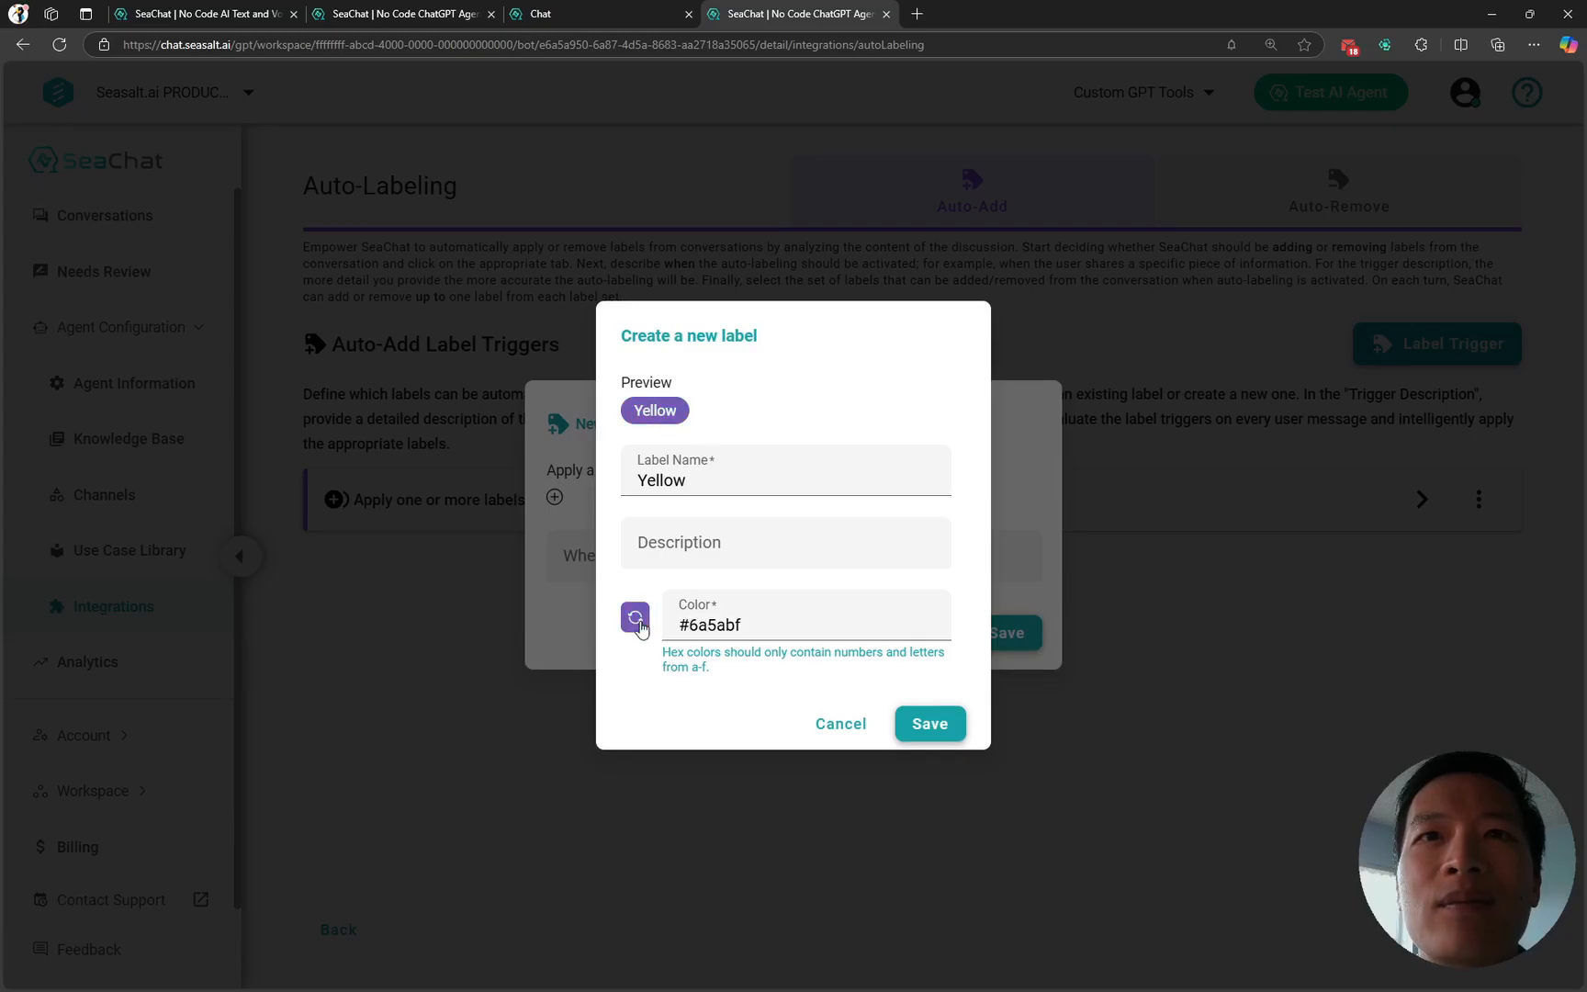
left_click(636, 619)
left_click(638, 623)
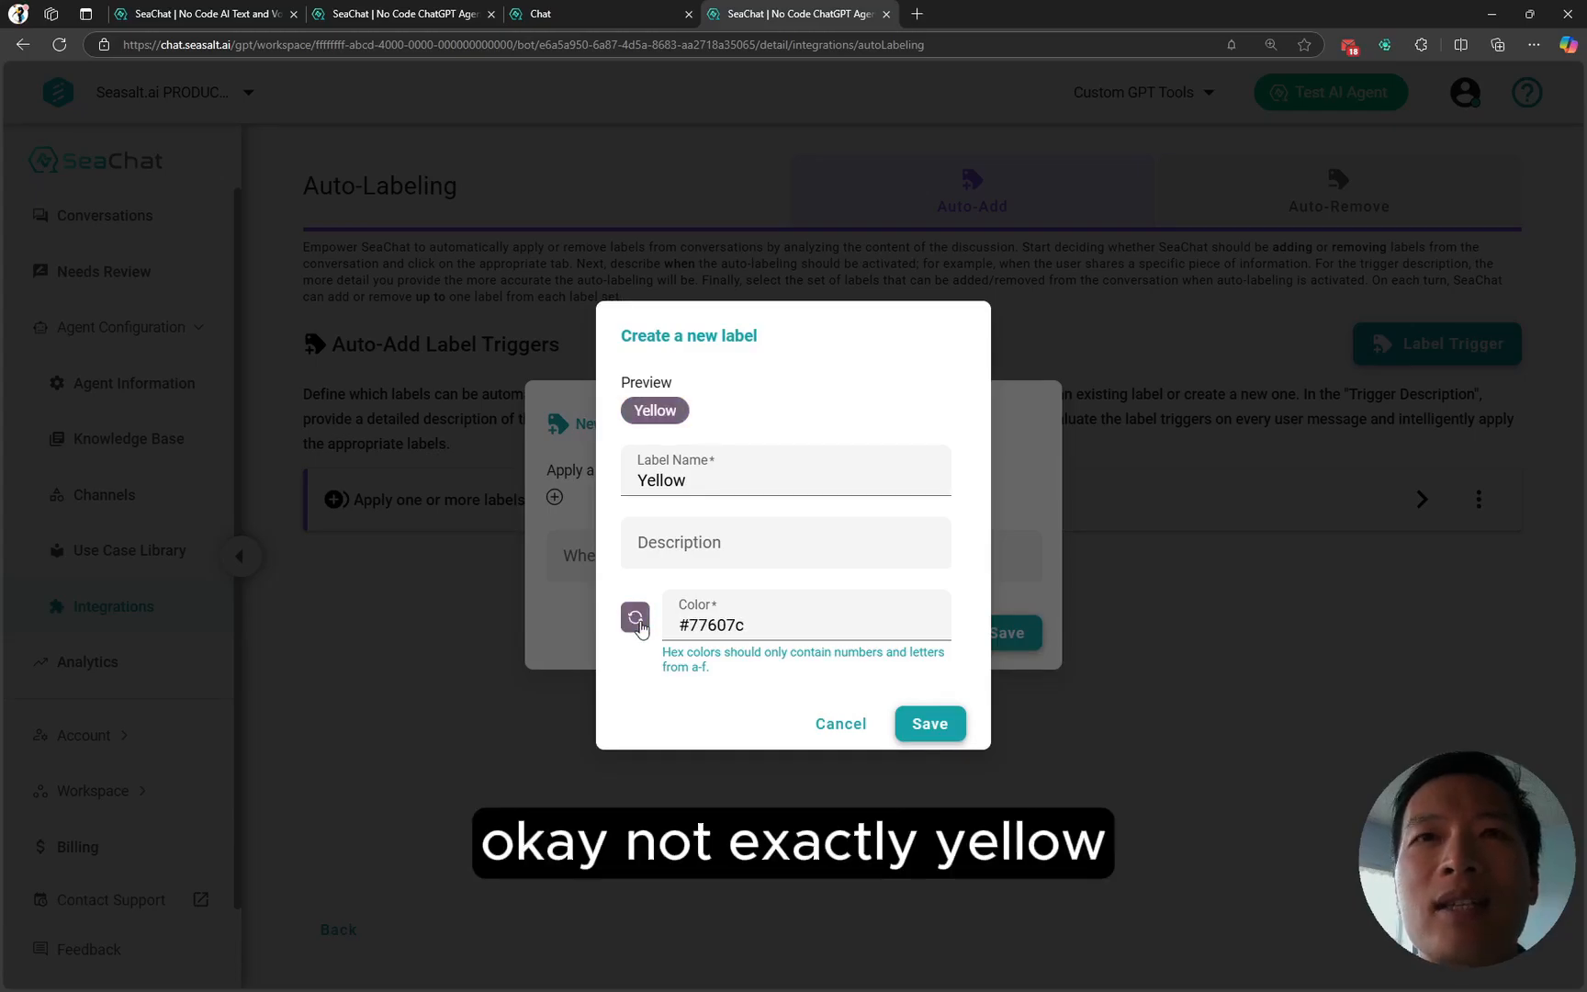
left_click(639, 622)
left_click(930, 724)
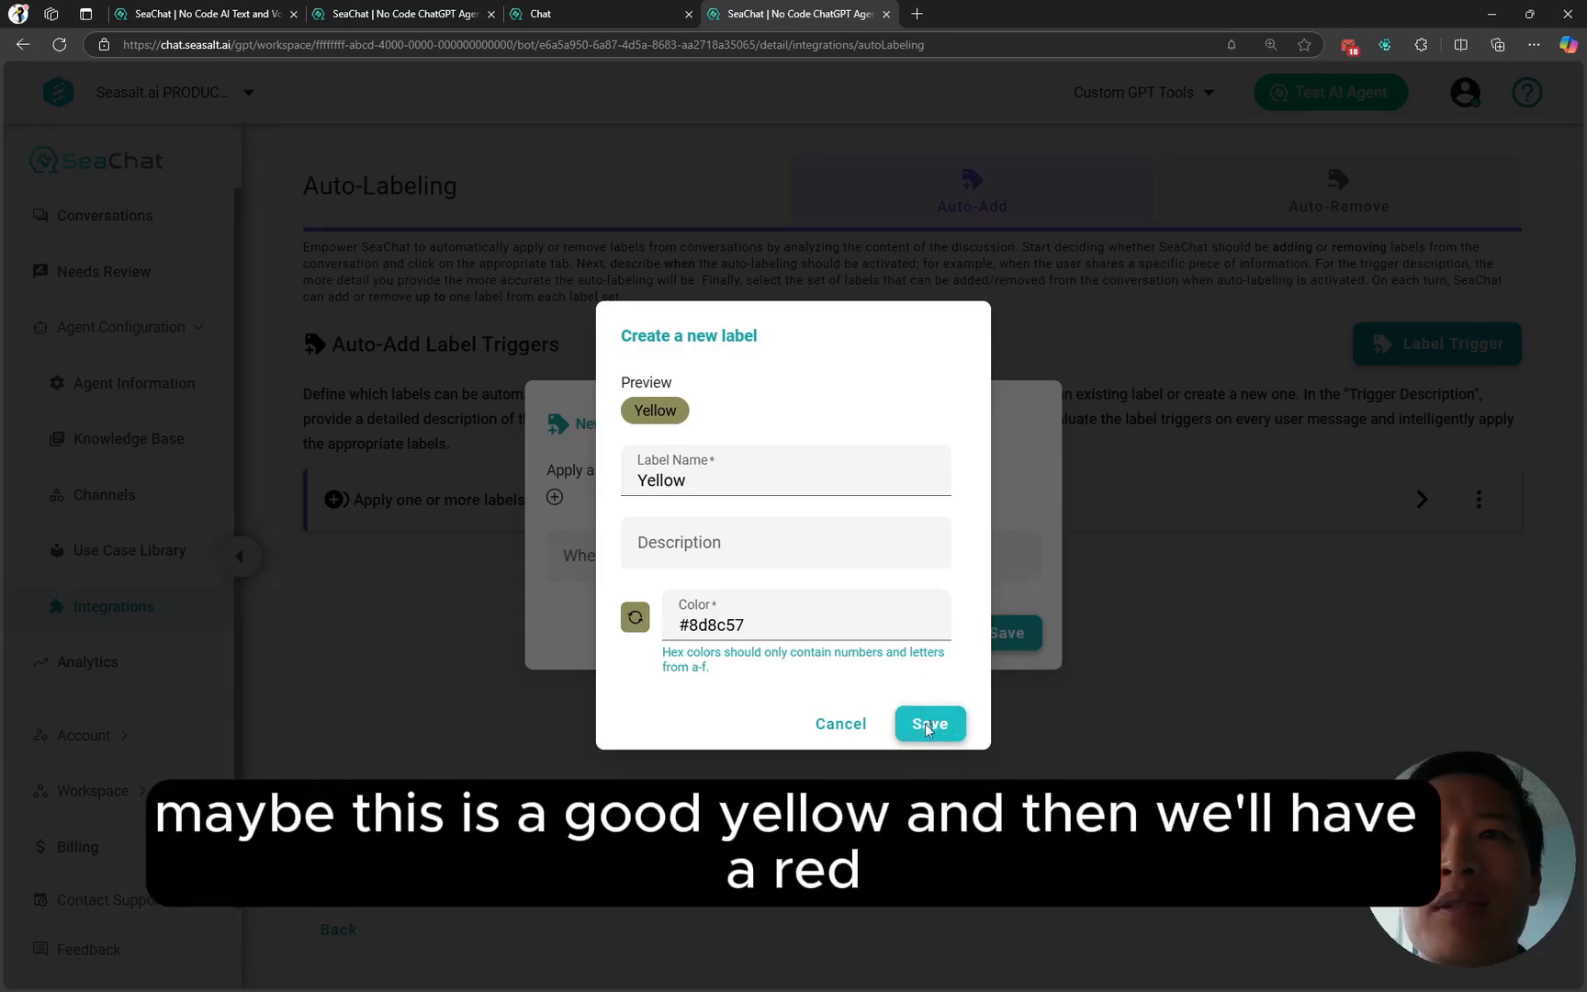
- Create a new label named Red with the reddish-purple color #a34fa6 and save it
left_click(554, 499)
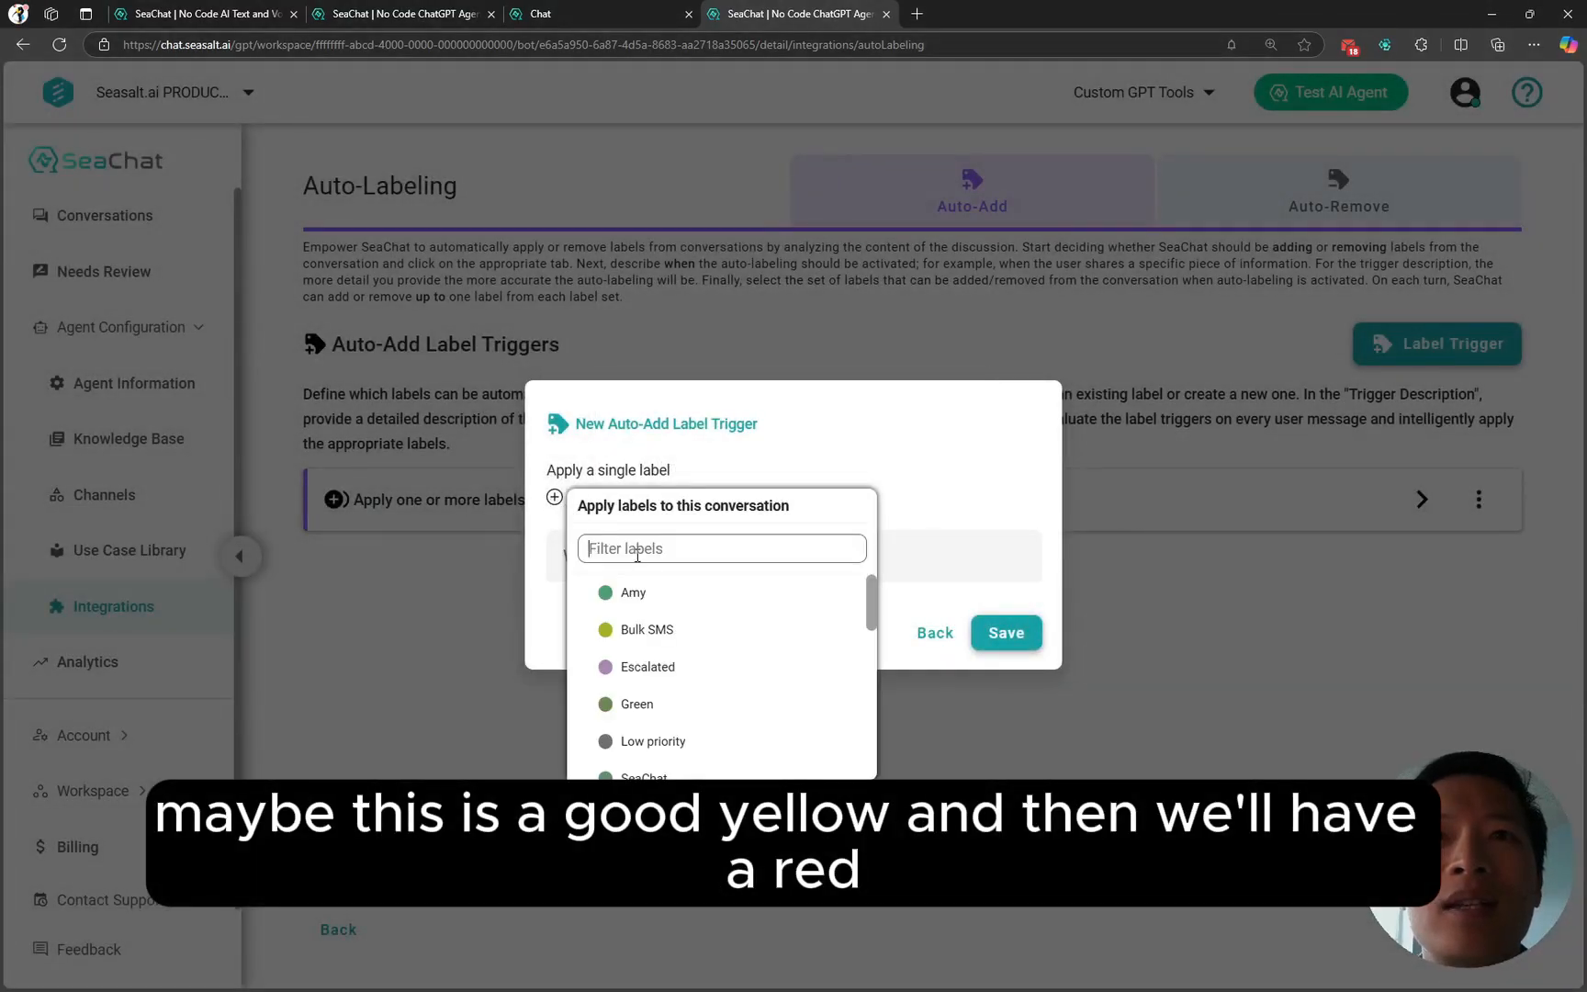
type("Red")
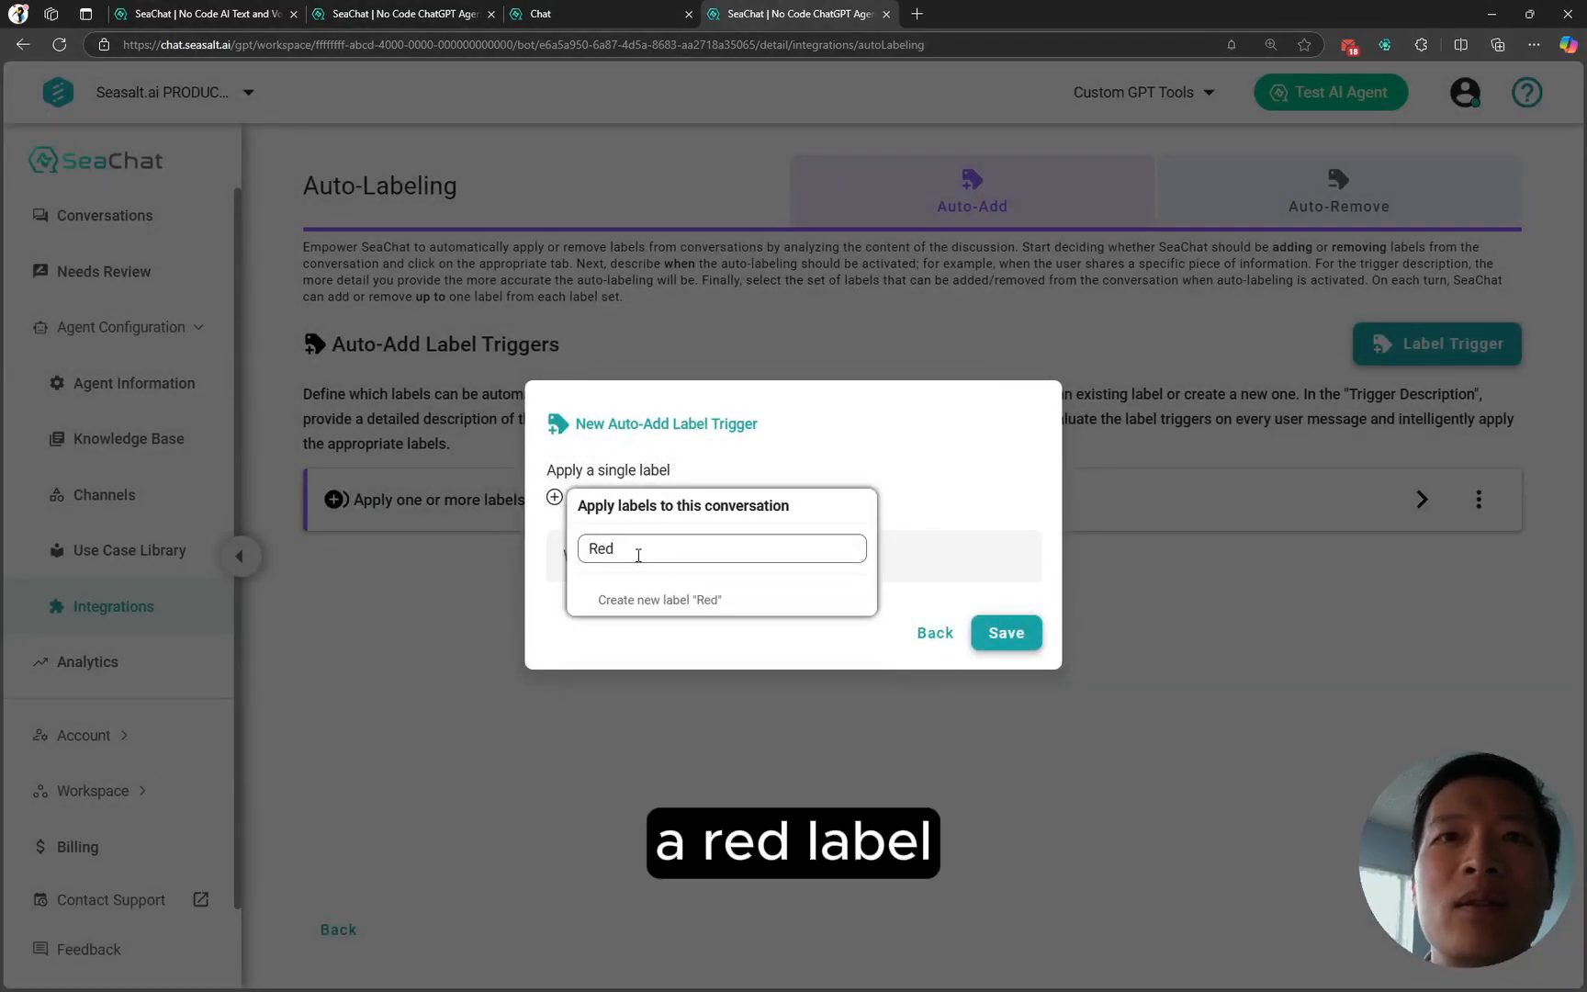
left_click(651, 608)
left_click(636, 618)
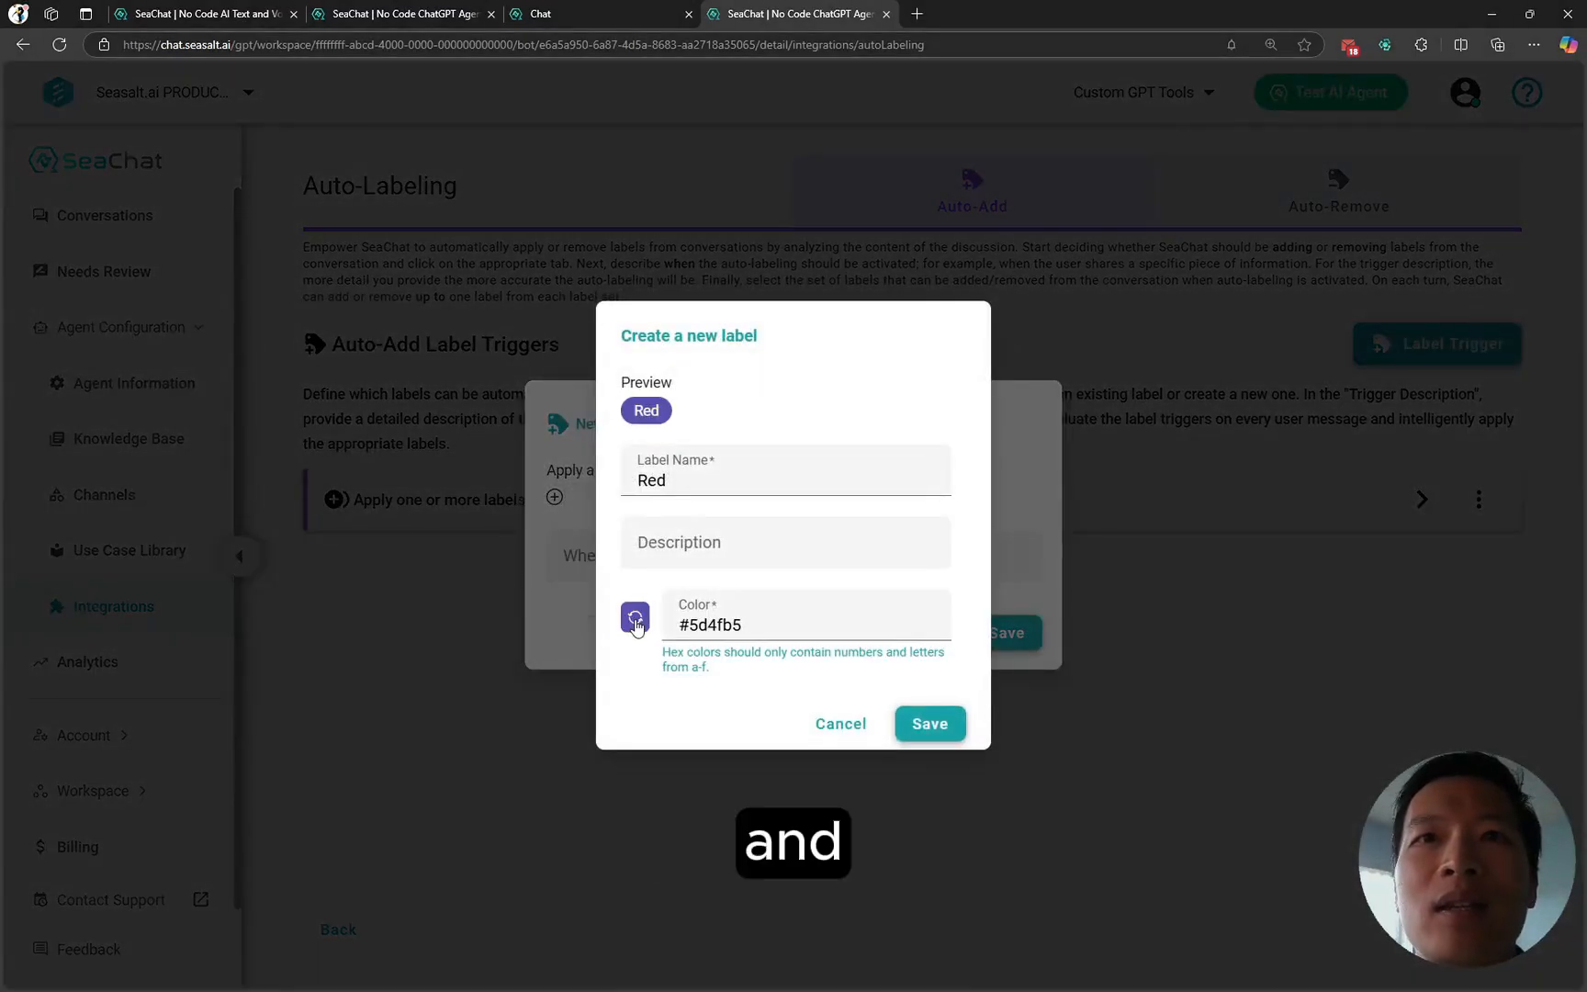
left_click(636, 618)
left_click(636, 618)
left_click(636, 619)
left_click(636, 618)
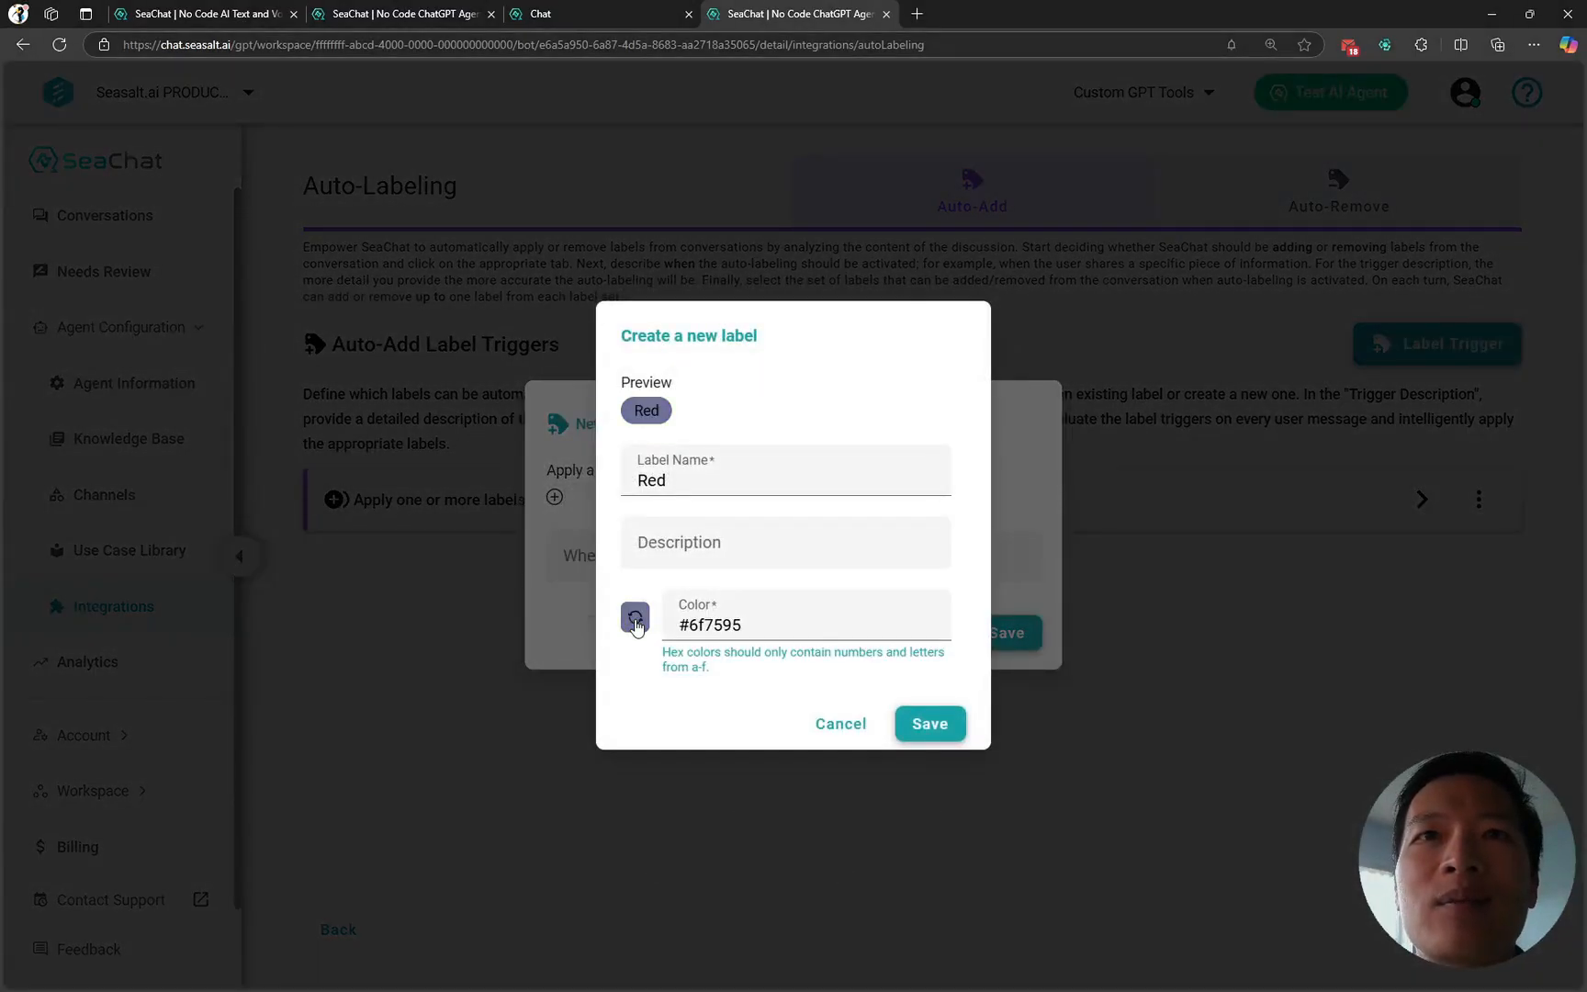
left_click(636, 618)
left_click(635, 619)
left_click(636, 618)
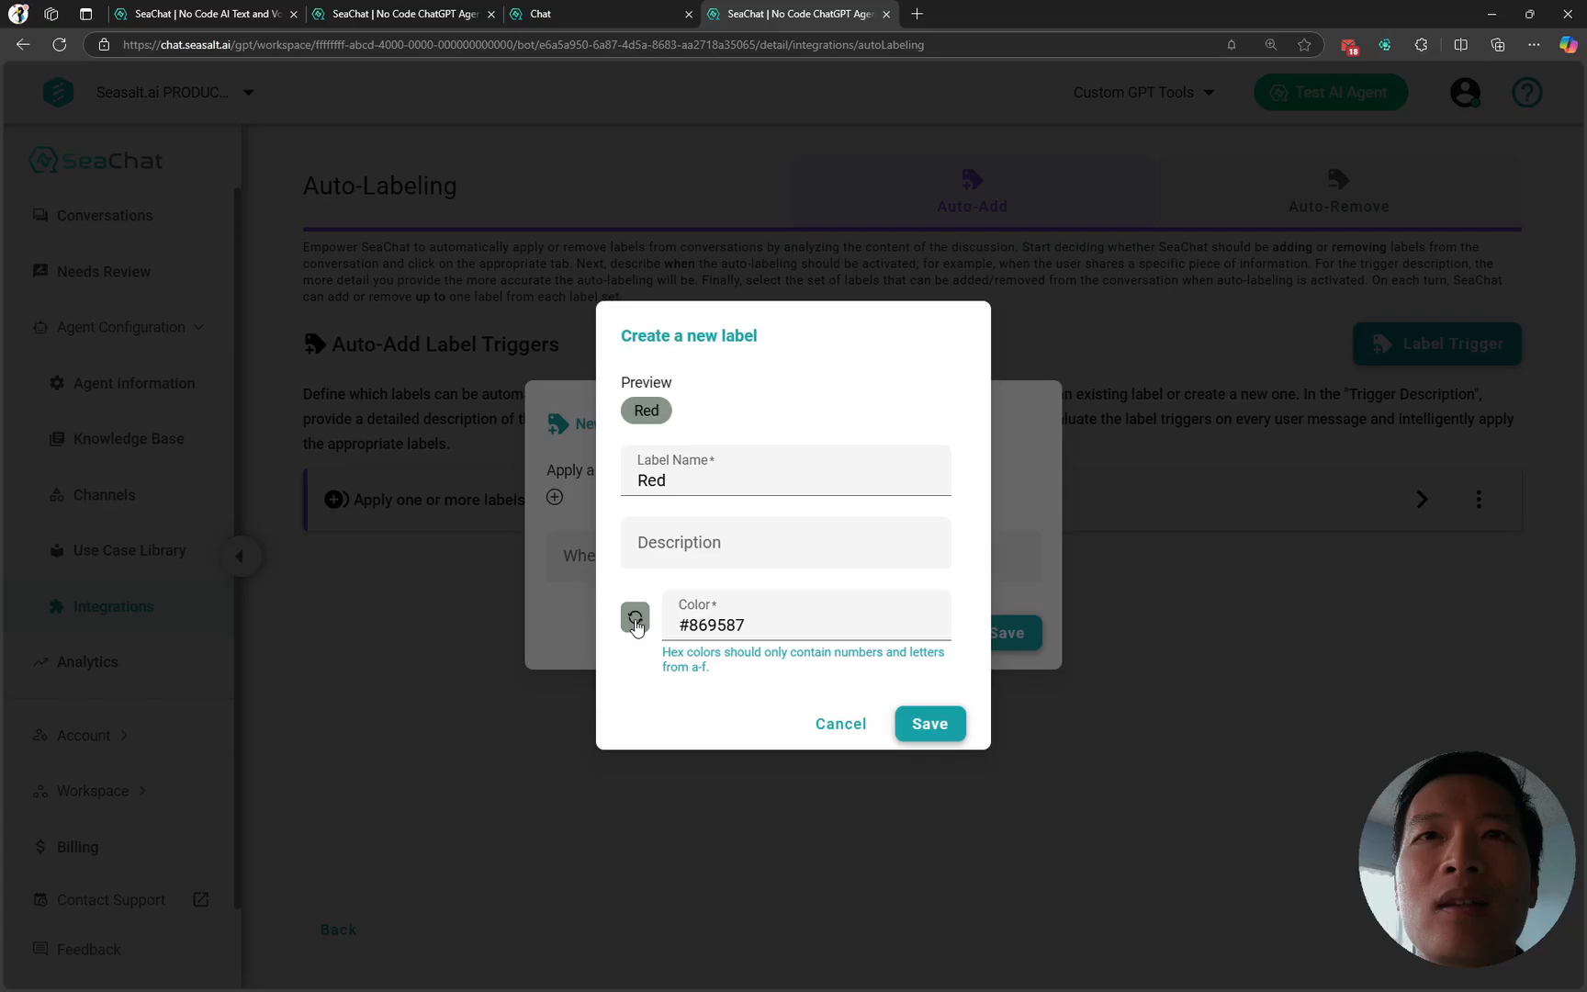
left_click(636, 618)
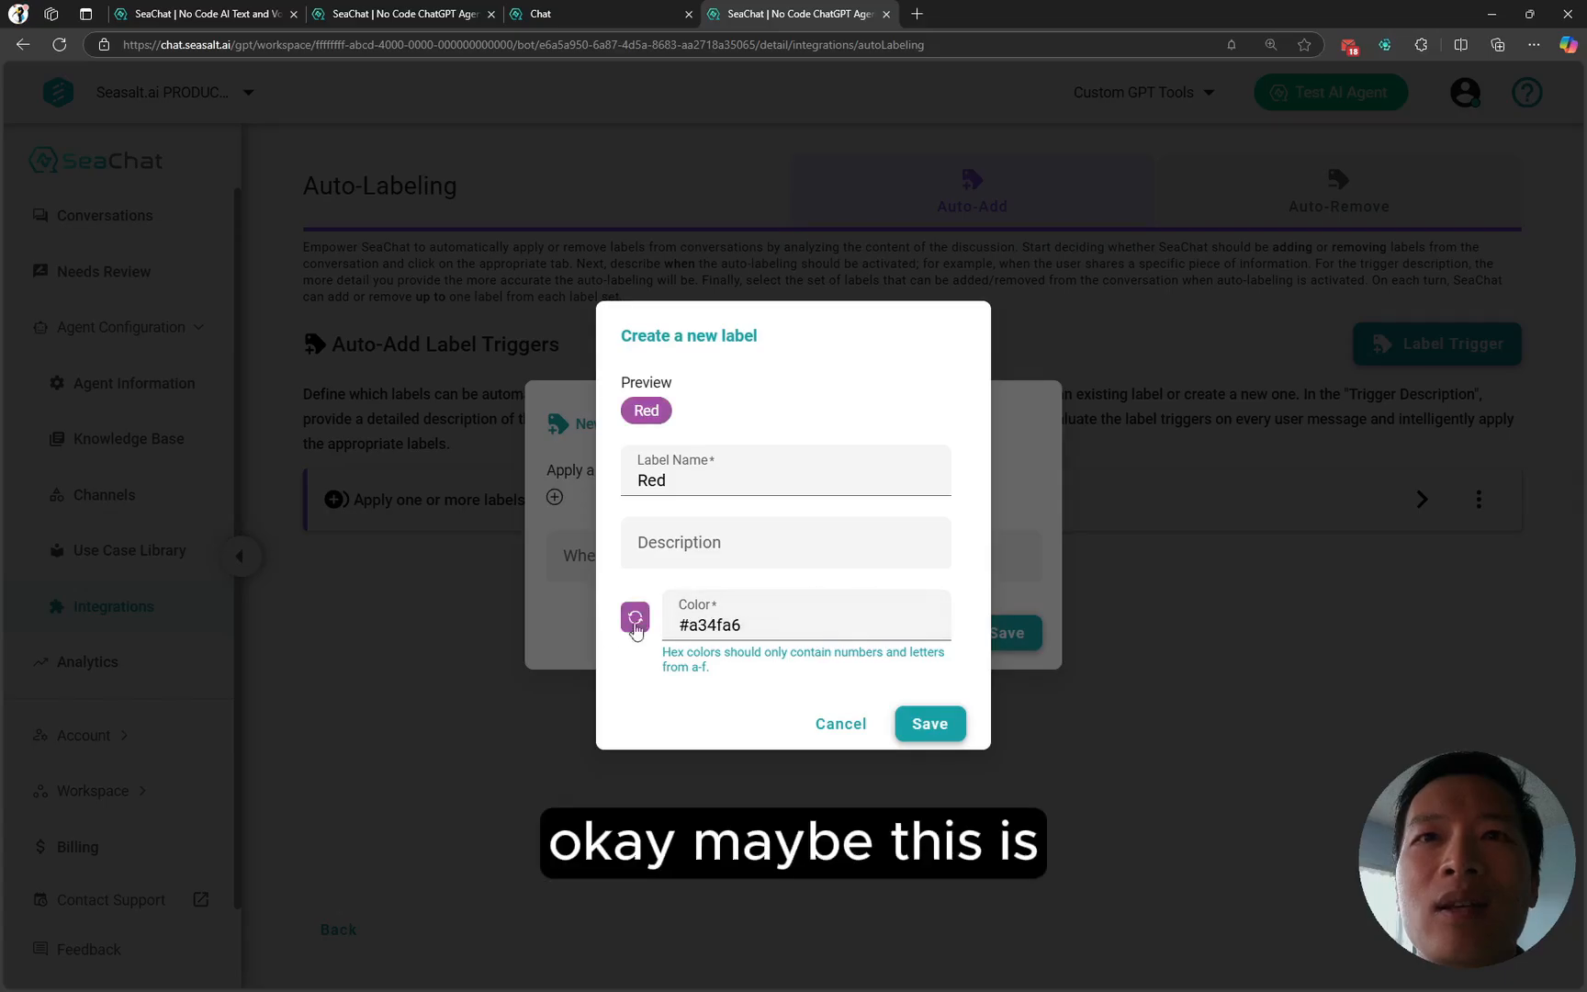
left_click(965, 722)
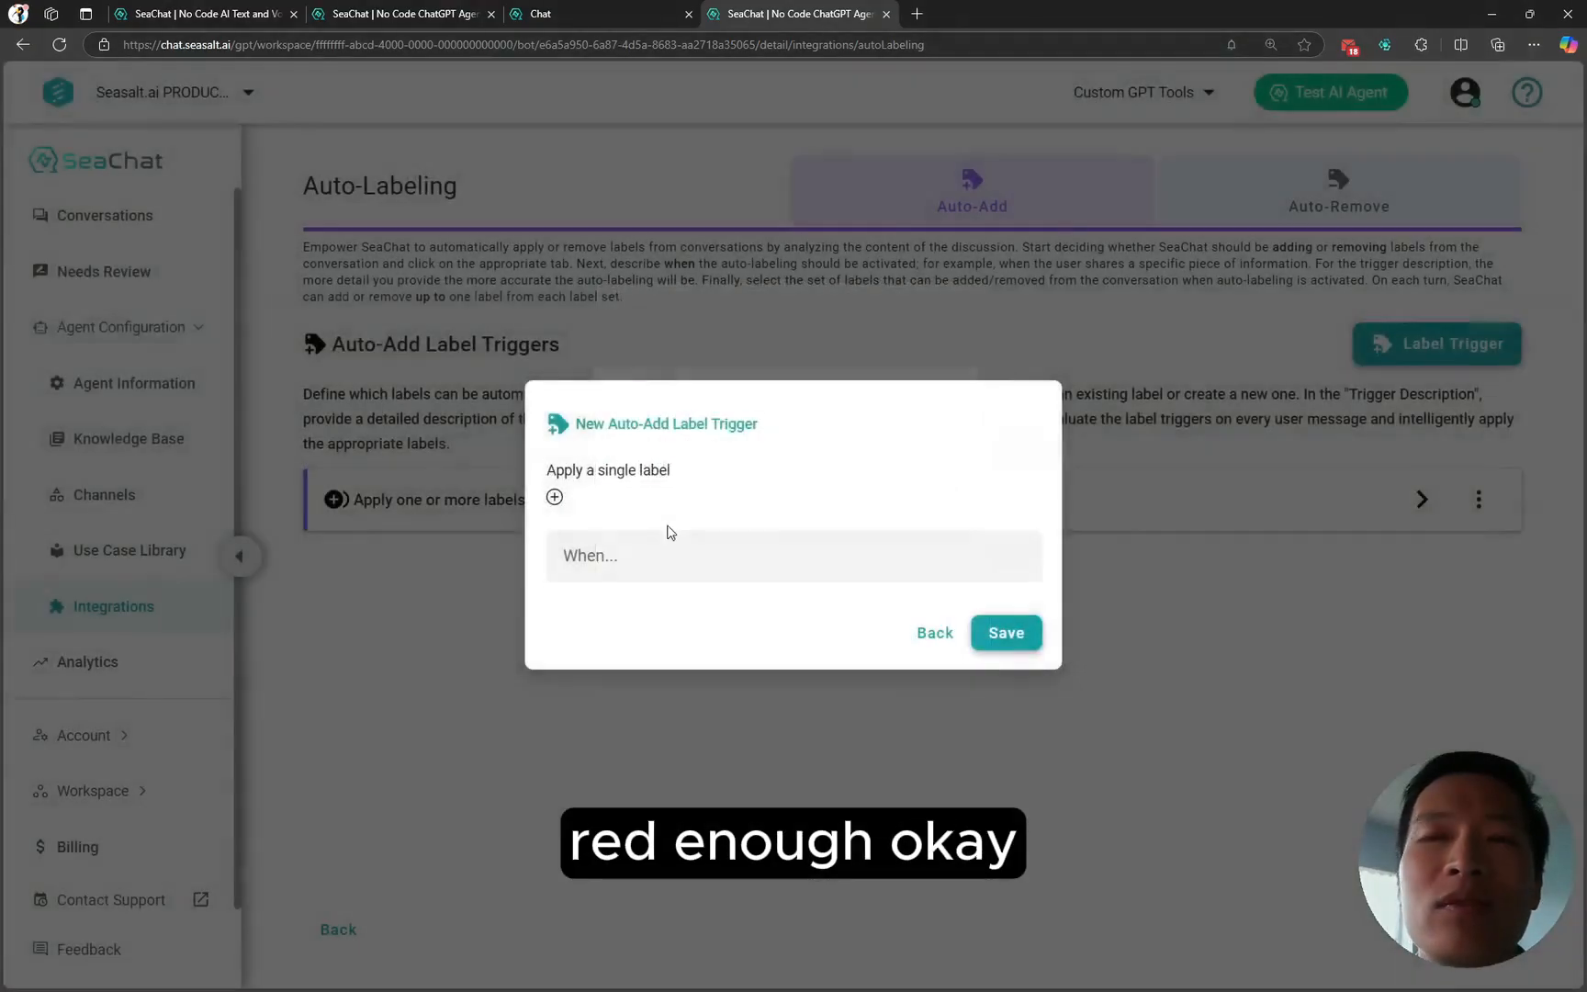
- Add the Green, Red and Yellow labels to the new trigger's label set and open its When condition for editing
left_click(555, 498)
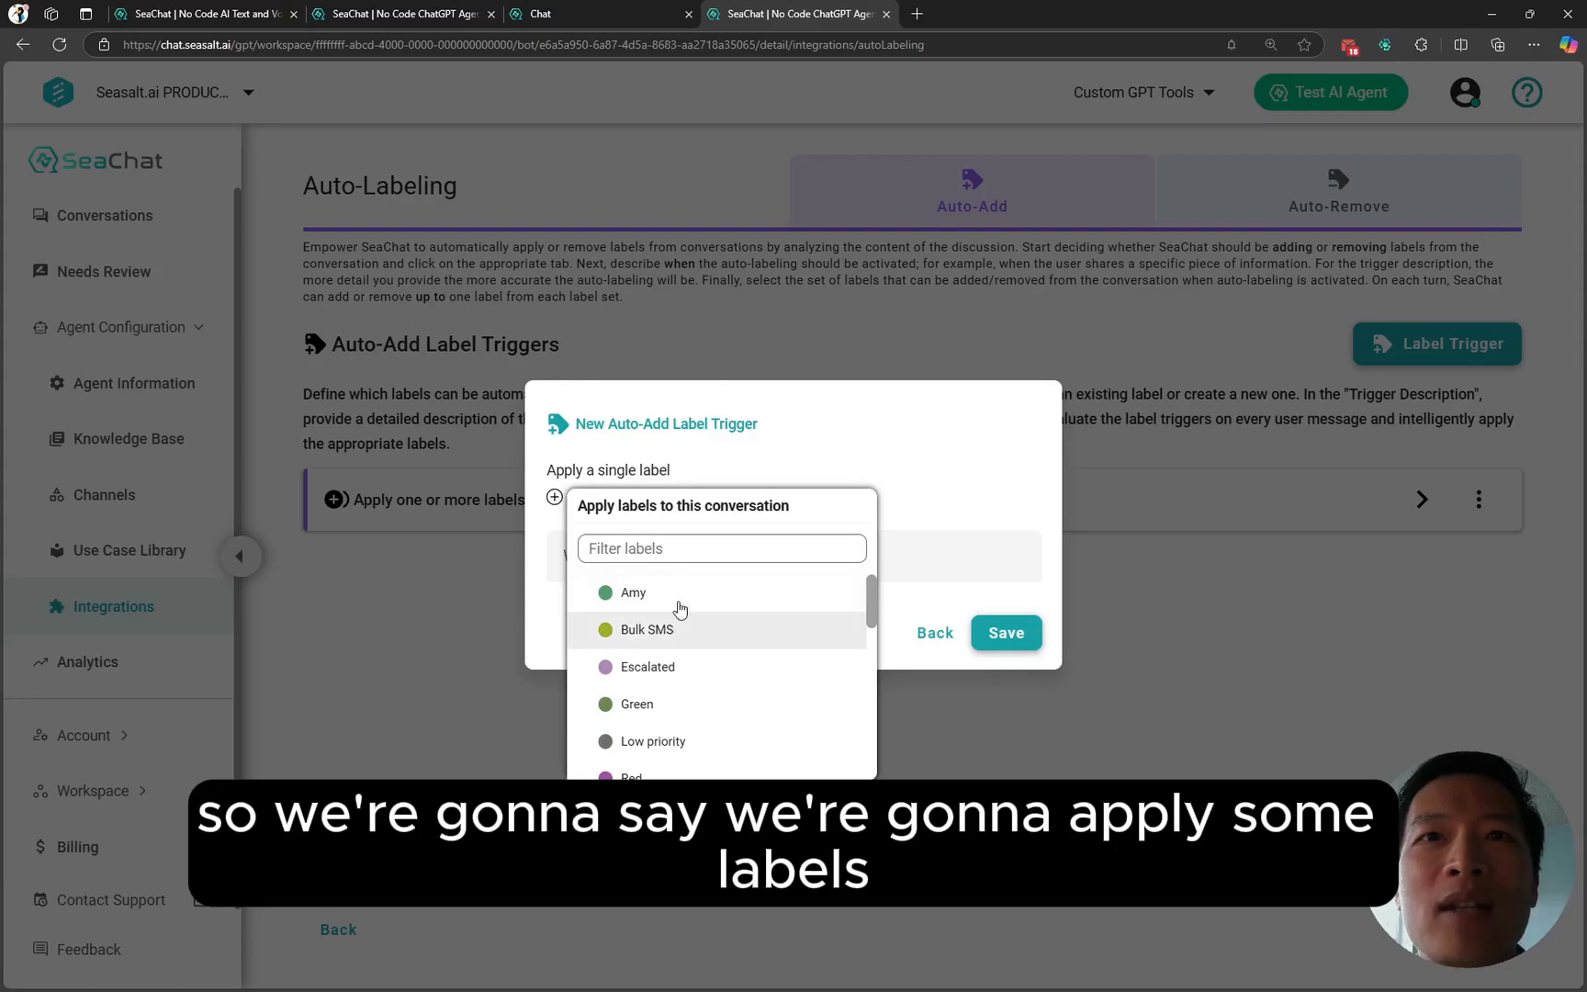
left_click(671, 704)
scroll(698, 699, "down", 3)
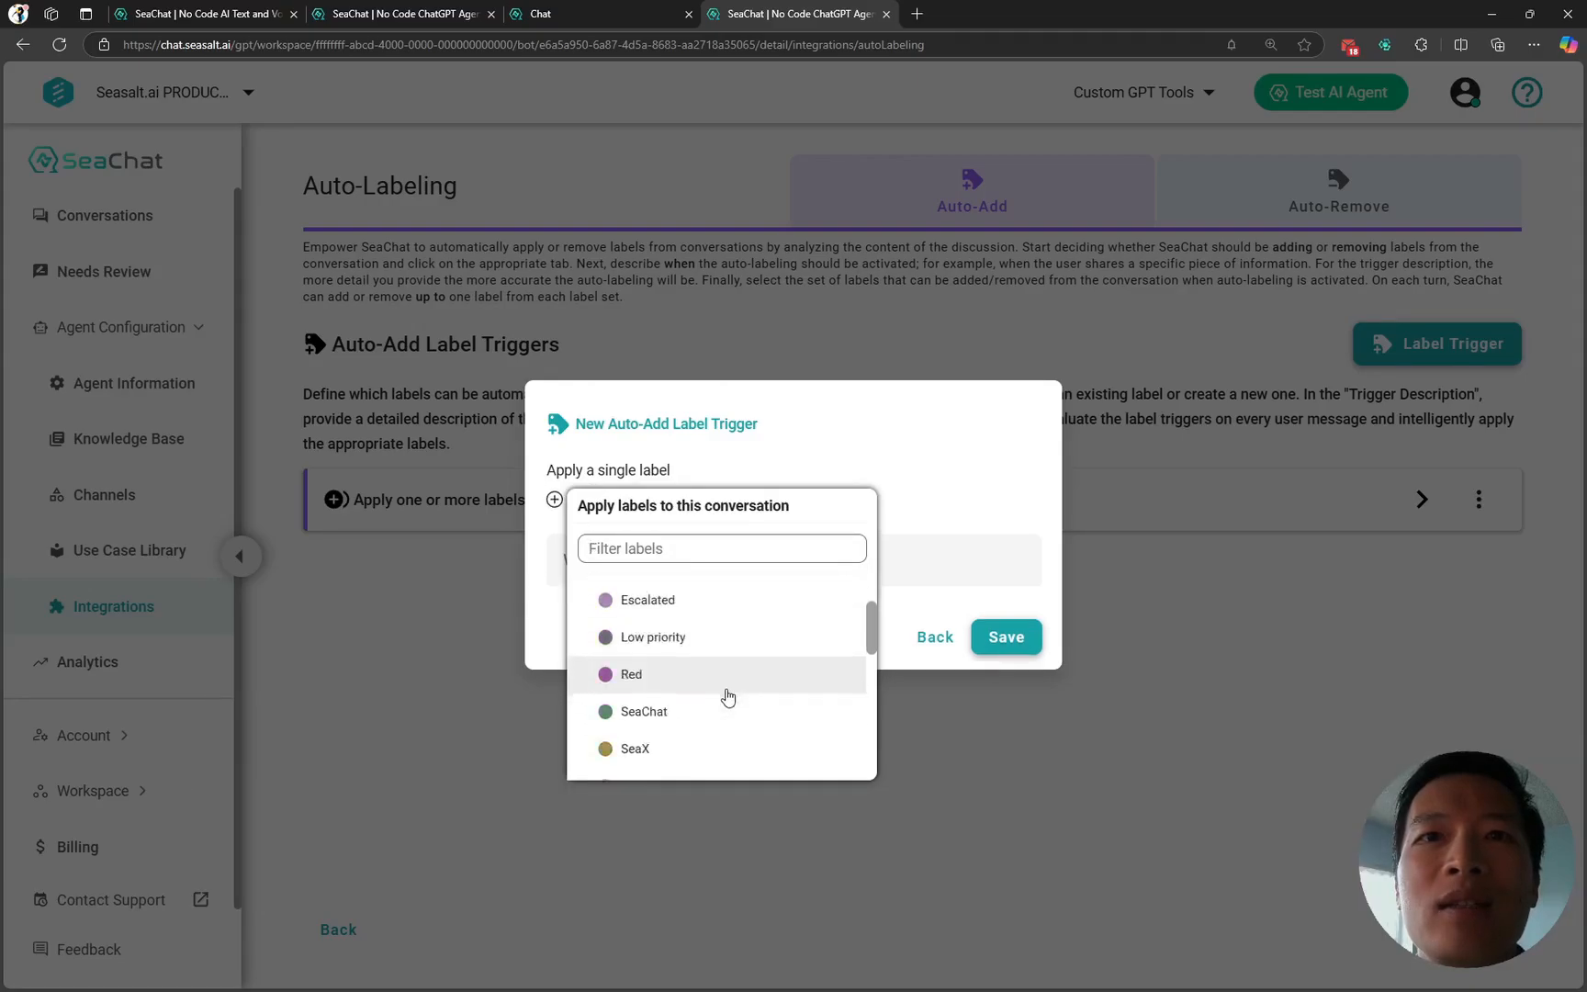
left_click(684, 613)
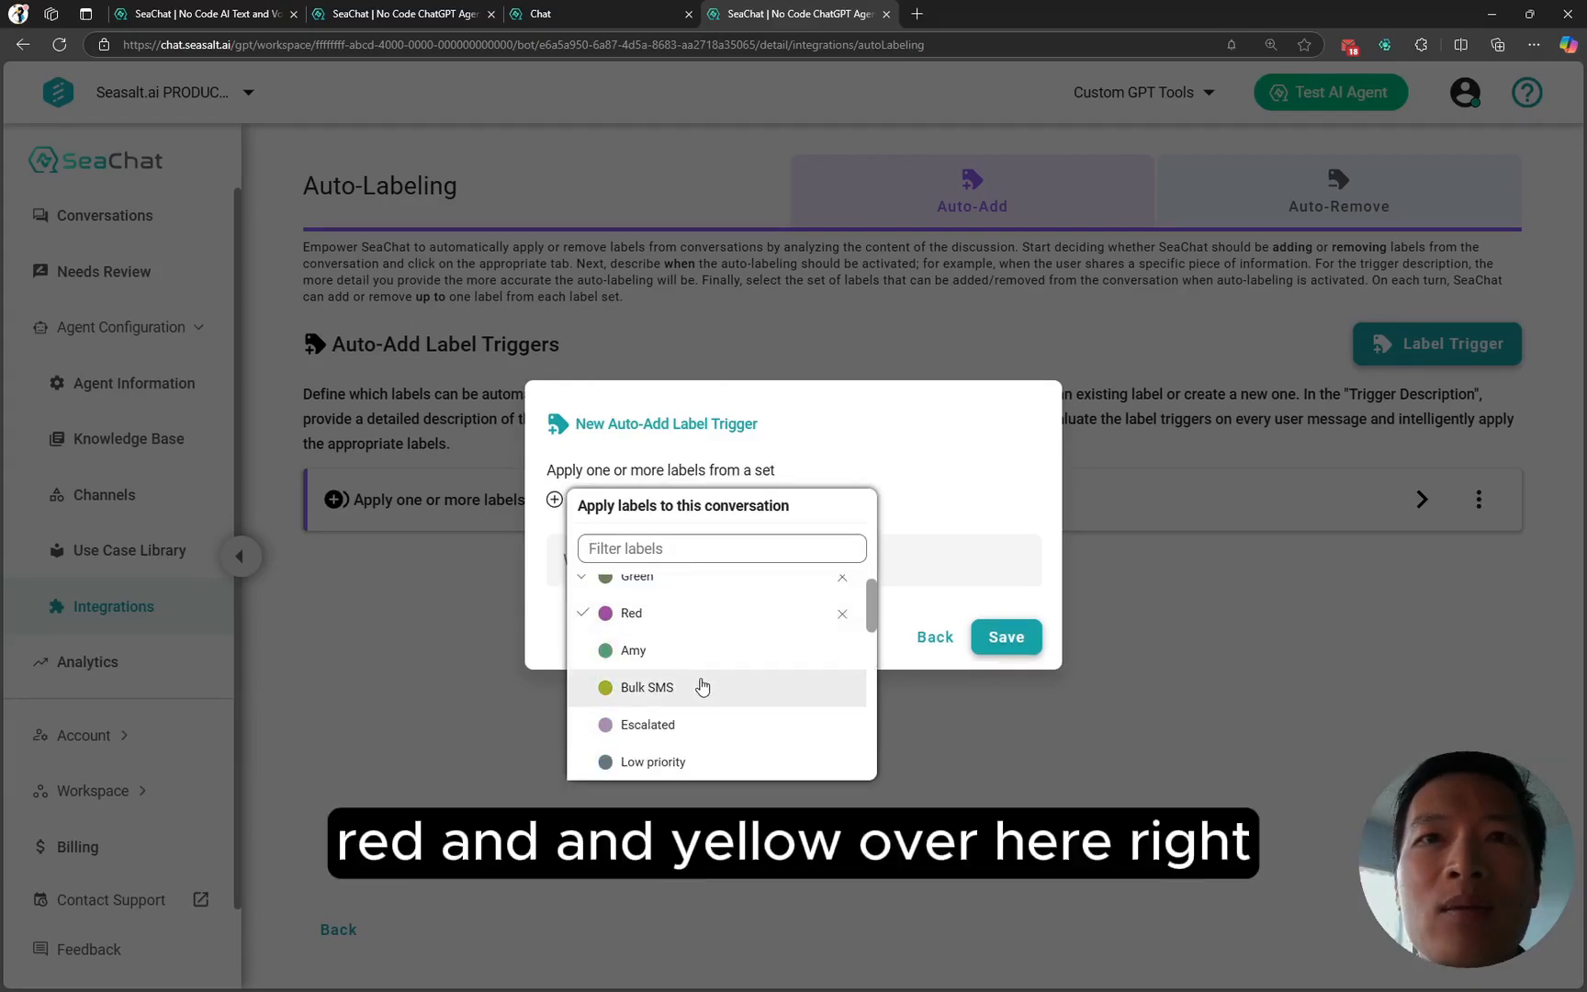
scroll(701, 689, "down", 5)
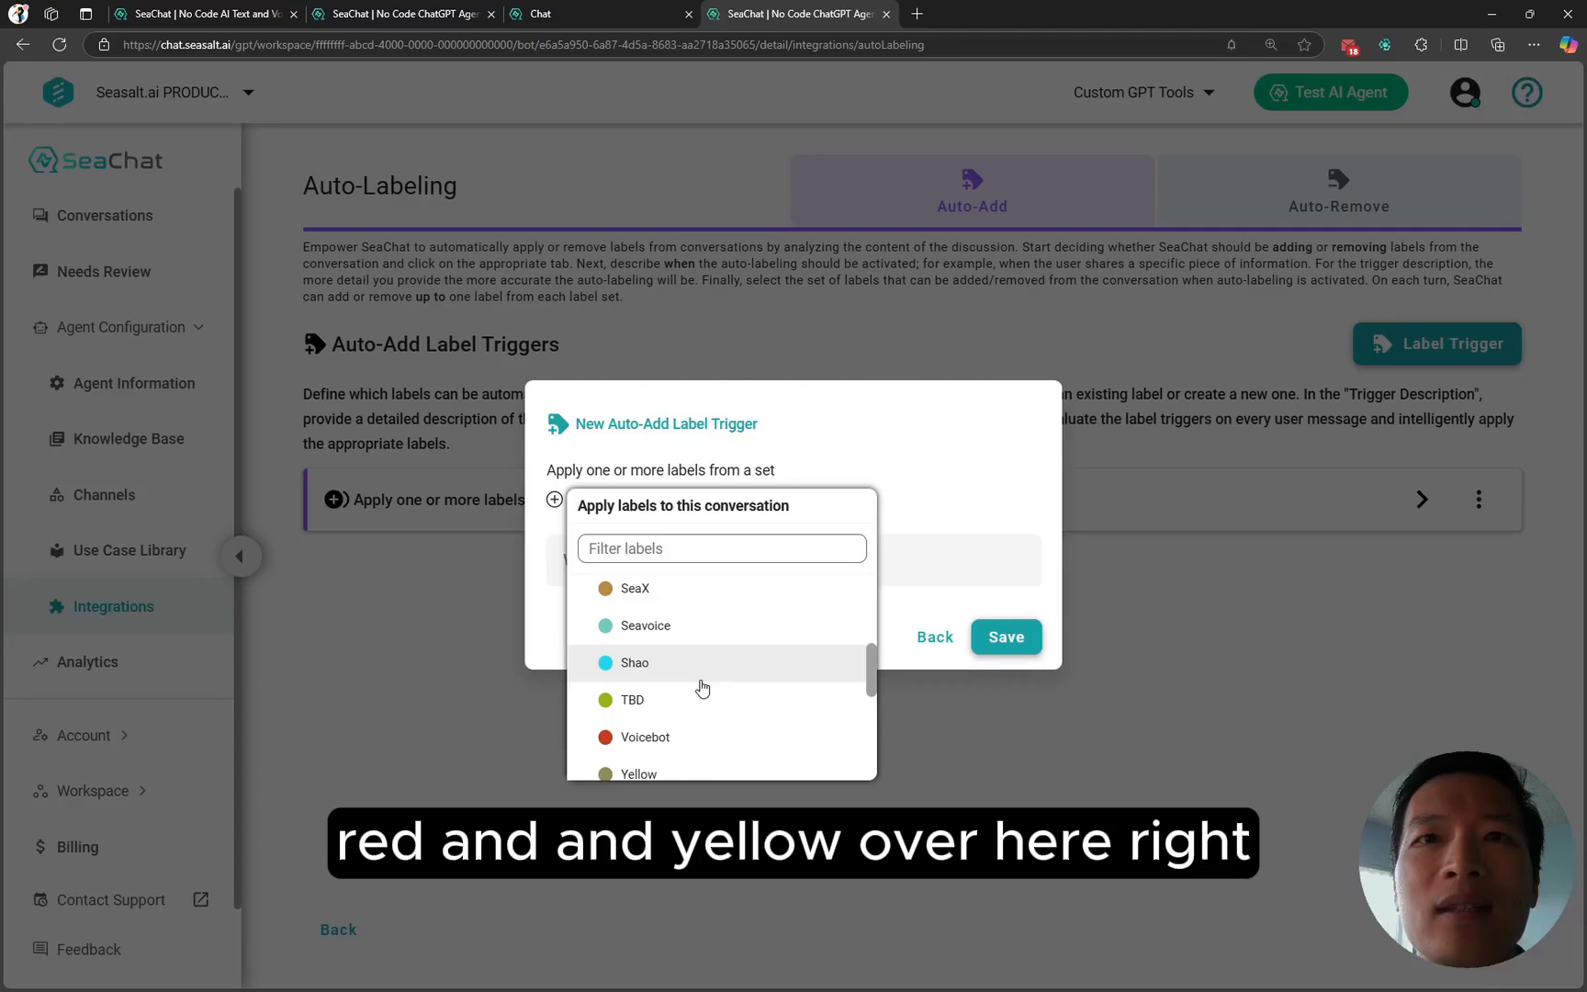
left_click(680, 770)
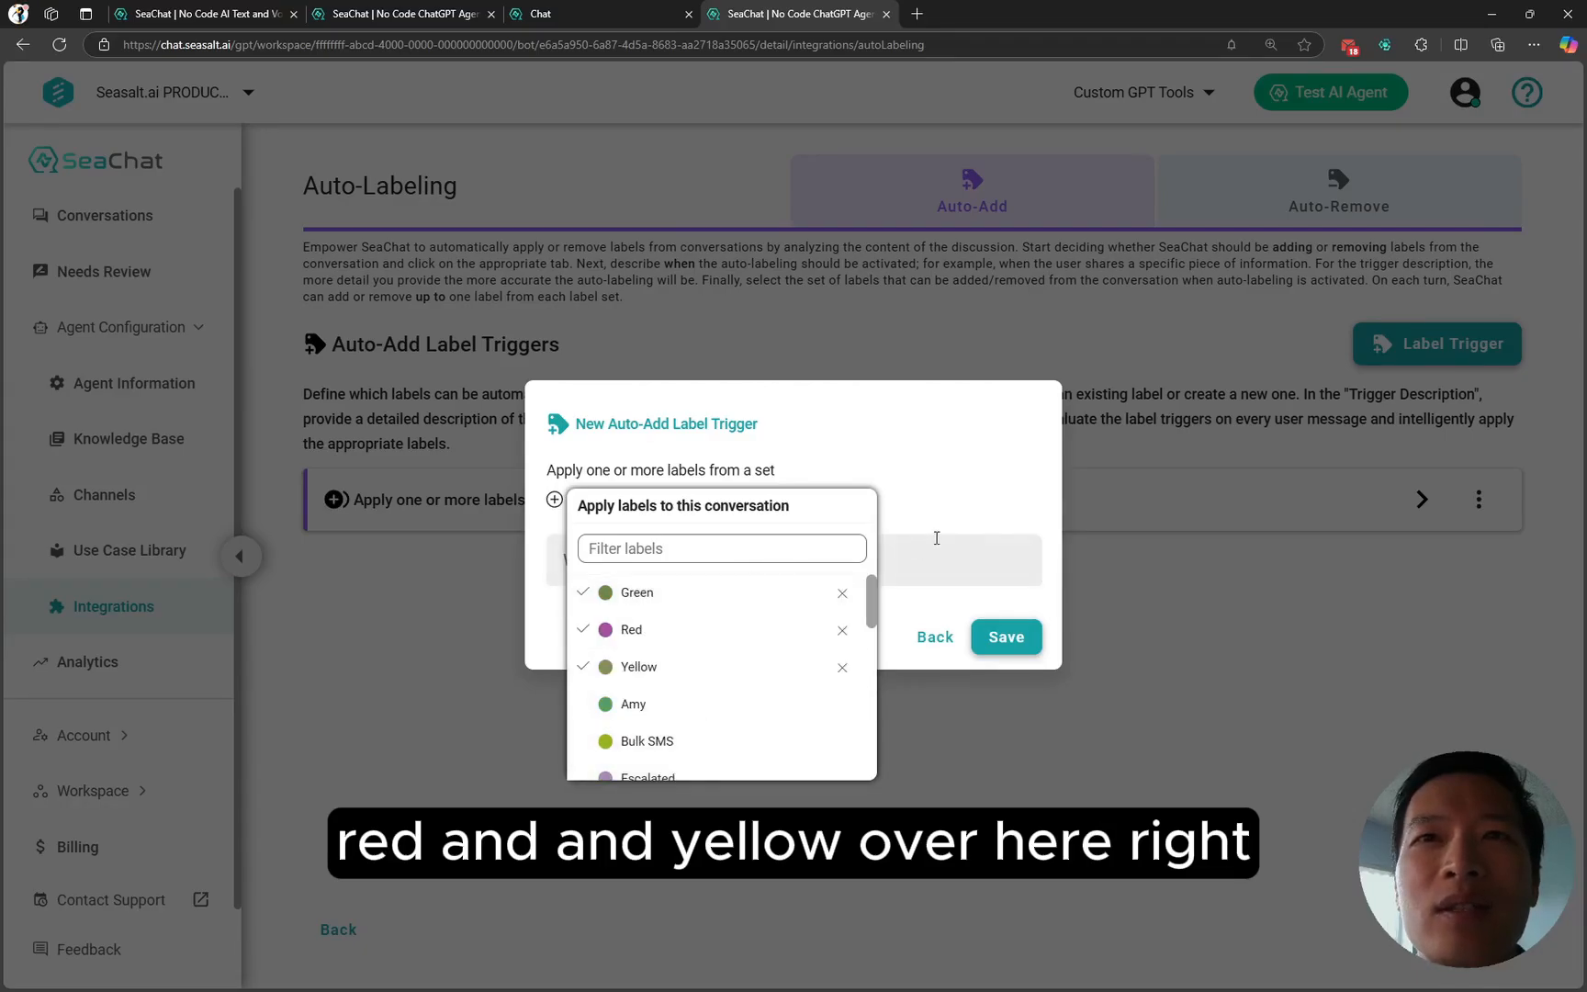
left_click(931, 503)
left_click(609, 556)
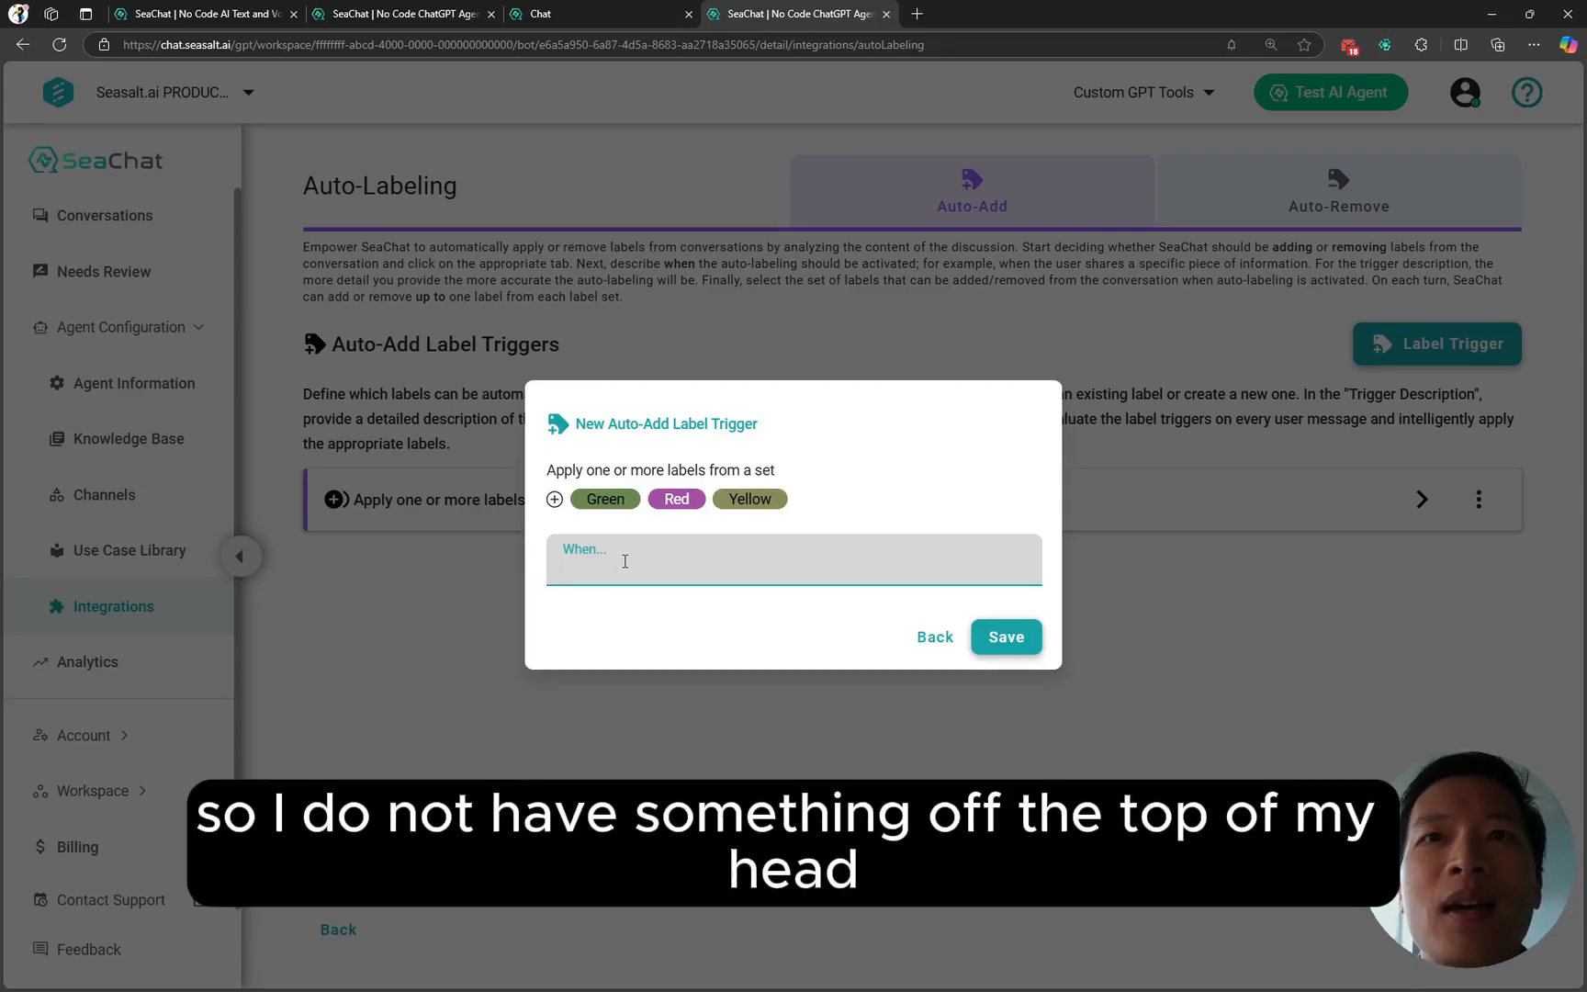
- Search the web for "baby medical triage" in a new browser tab
key("ctrl+t")
type("bab")
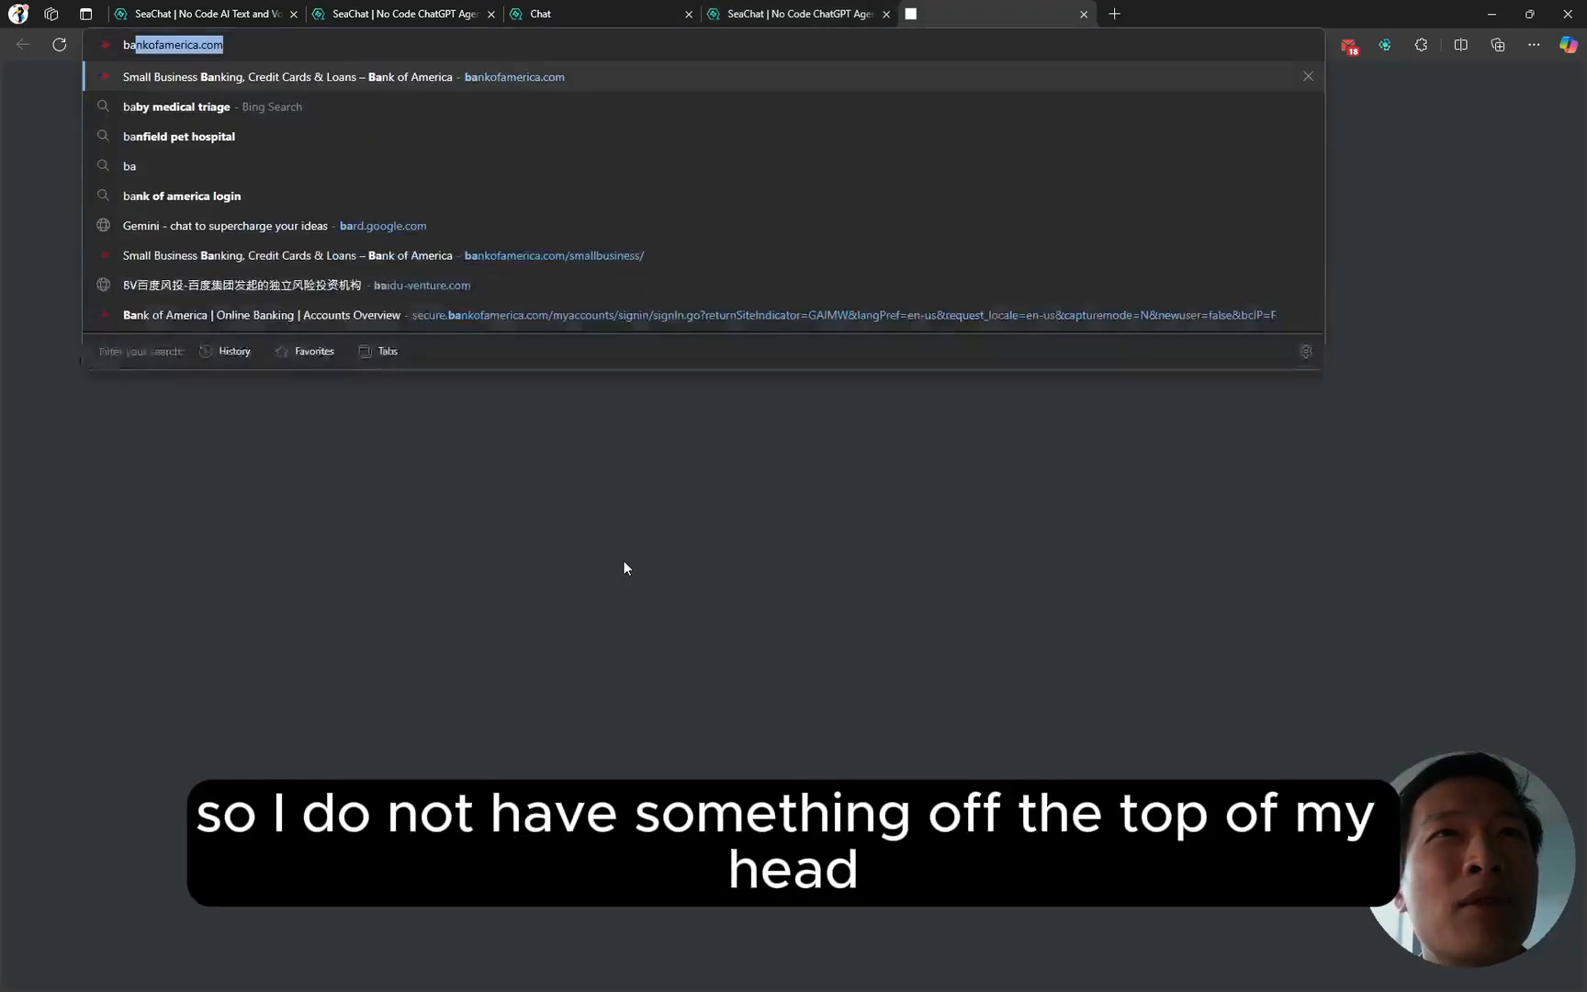
type("y")
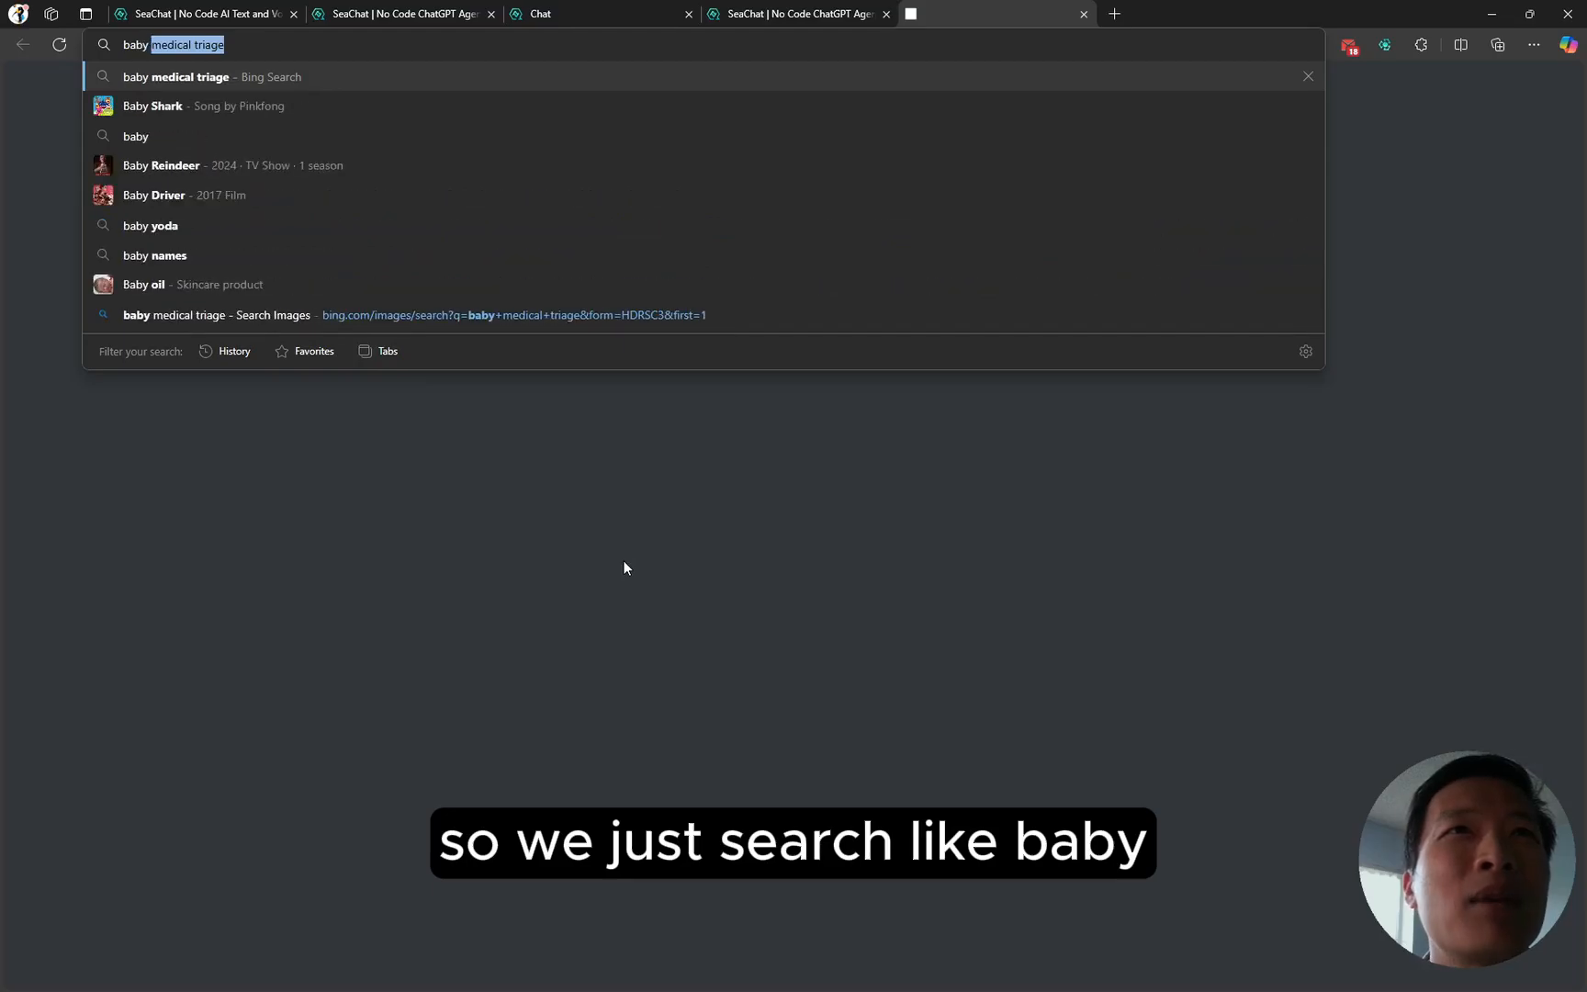
key("Return")
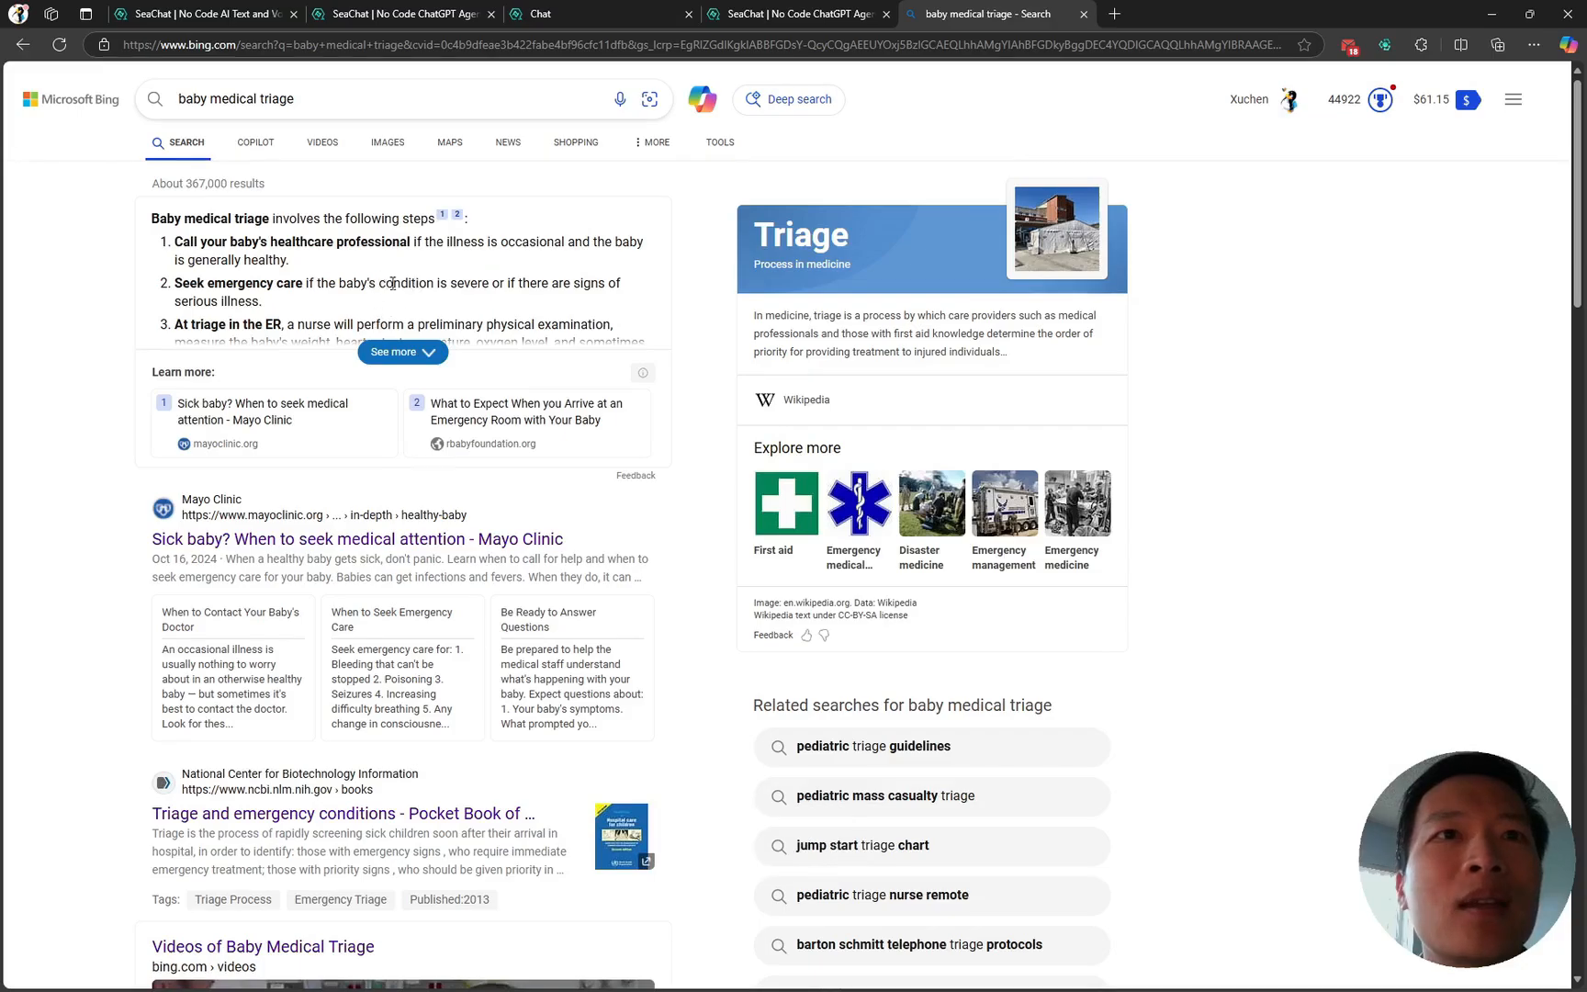
- Open the Mayo Clinic article "Sick baby? When to seek medical attention" and skim it for usable triage criteria
middle_click(376, 549)
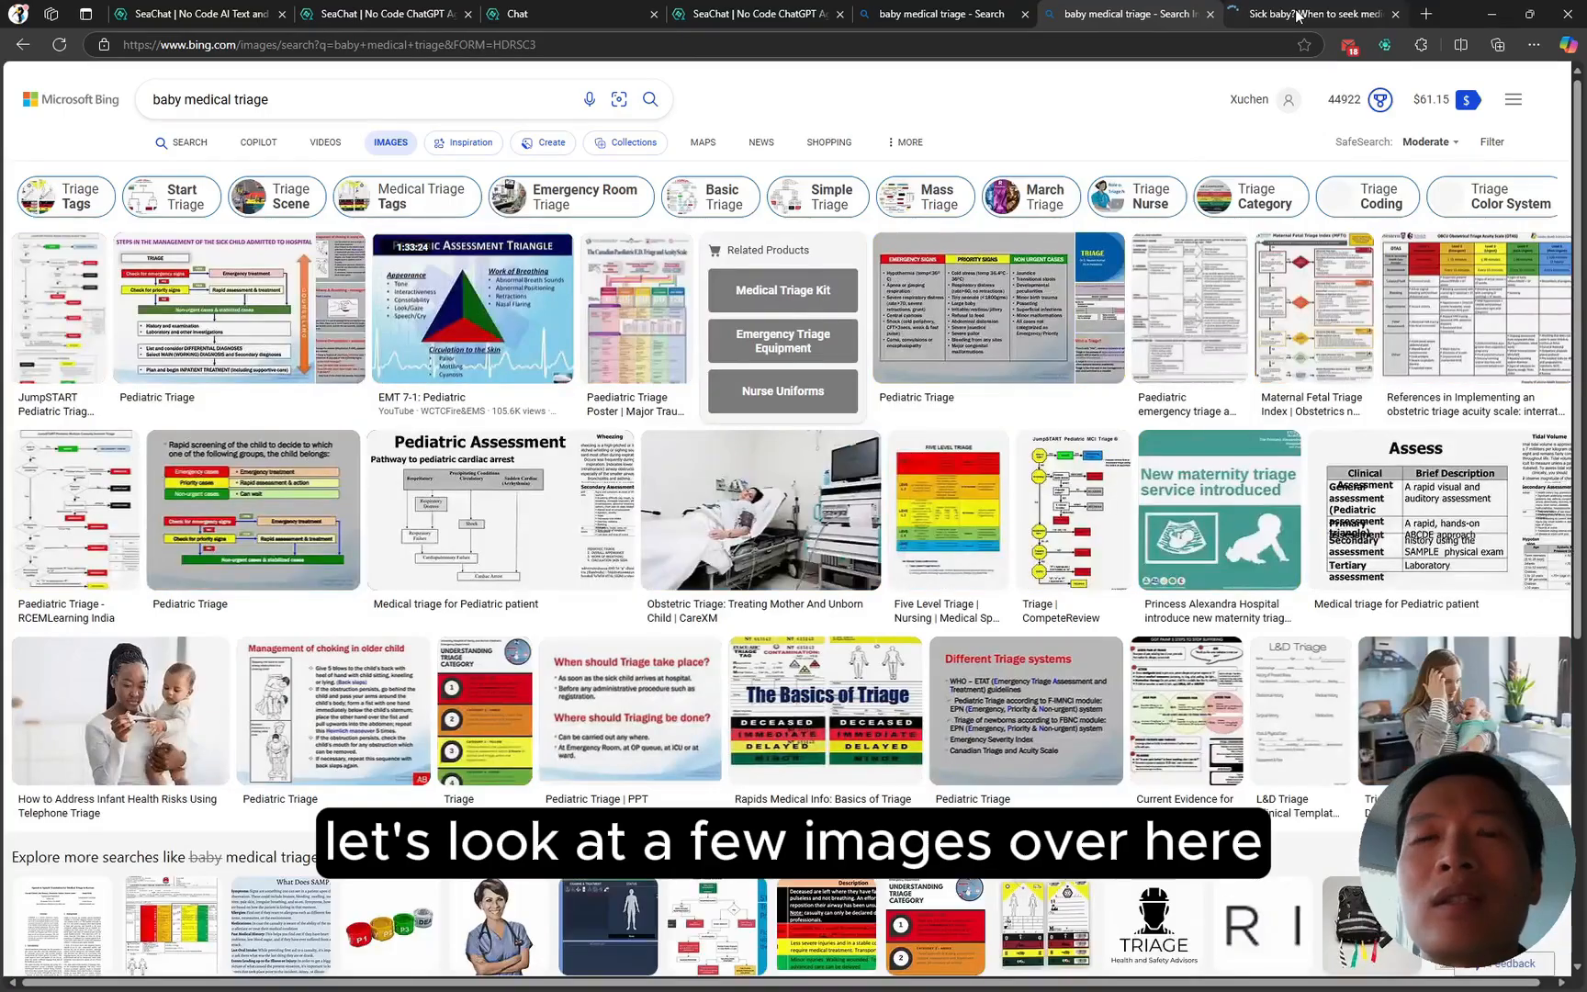
left_click(1298, 15)
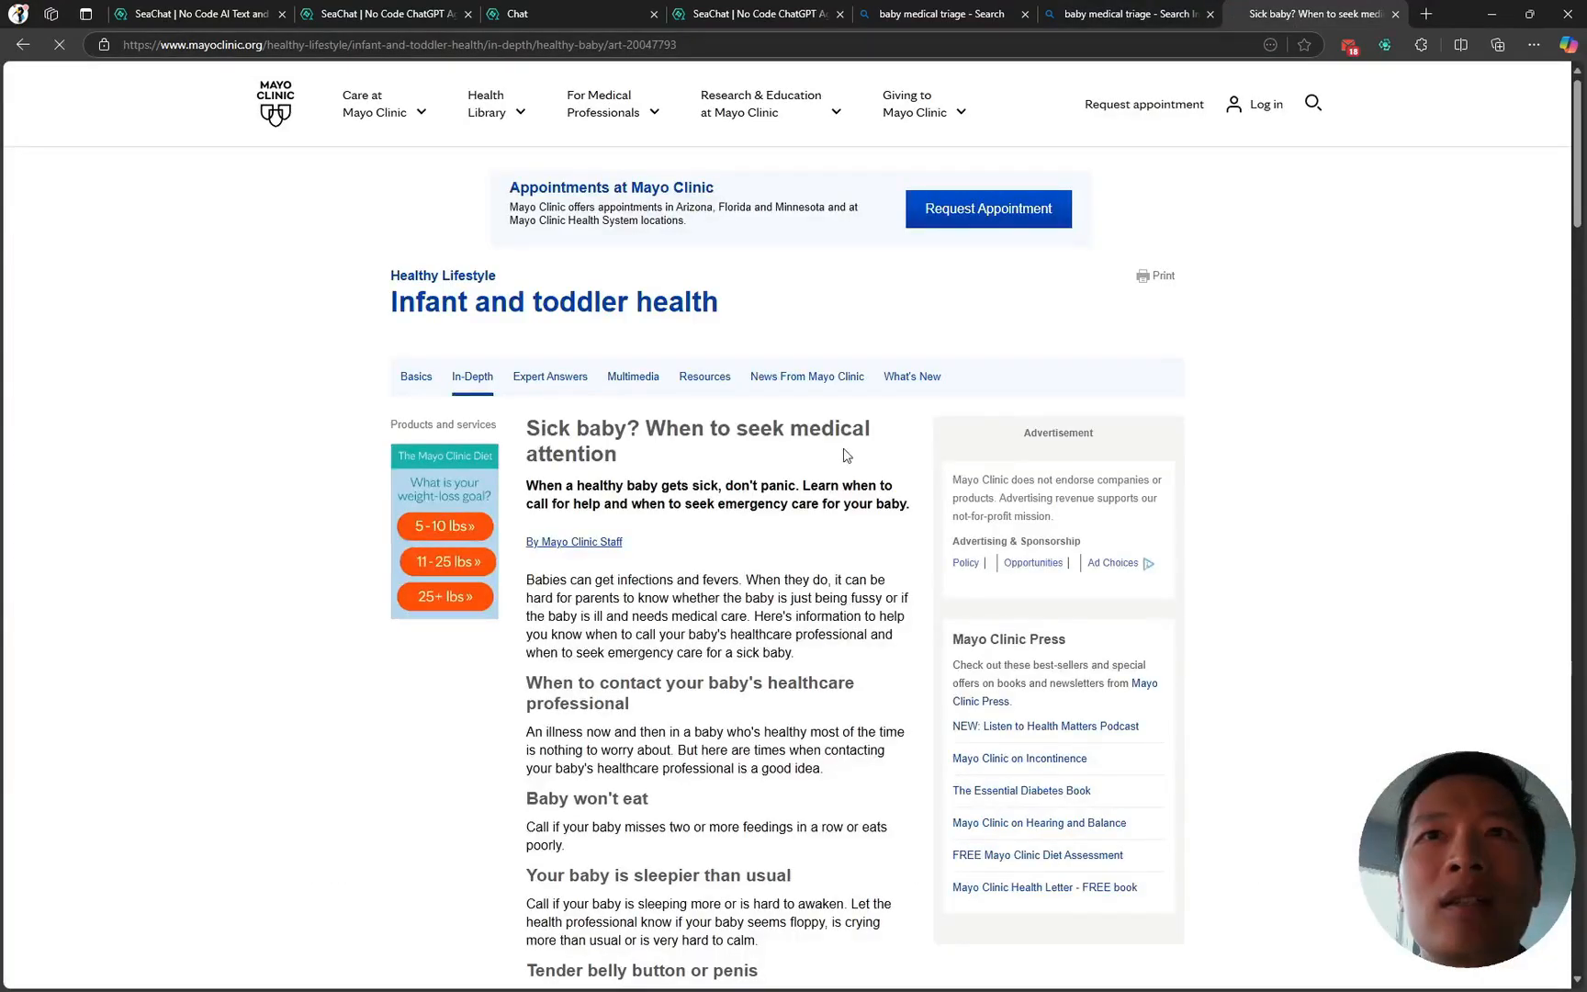
scroll(768, 528, "down", 7)
scroll(768, 522, "down", 15)
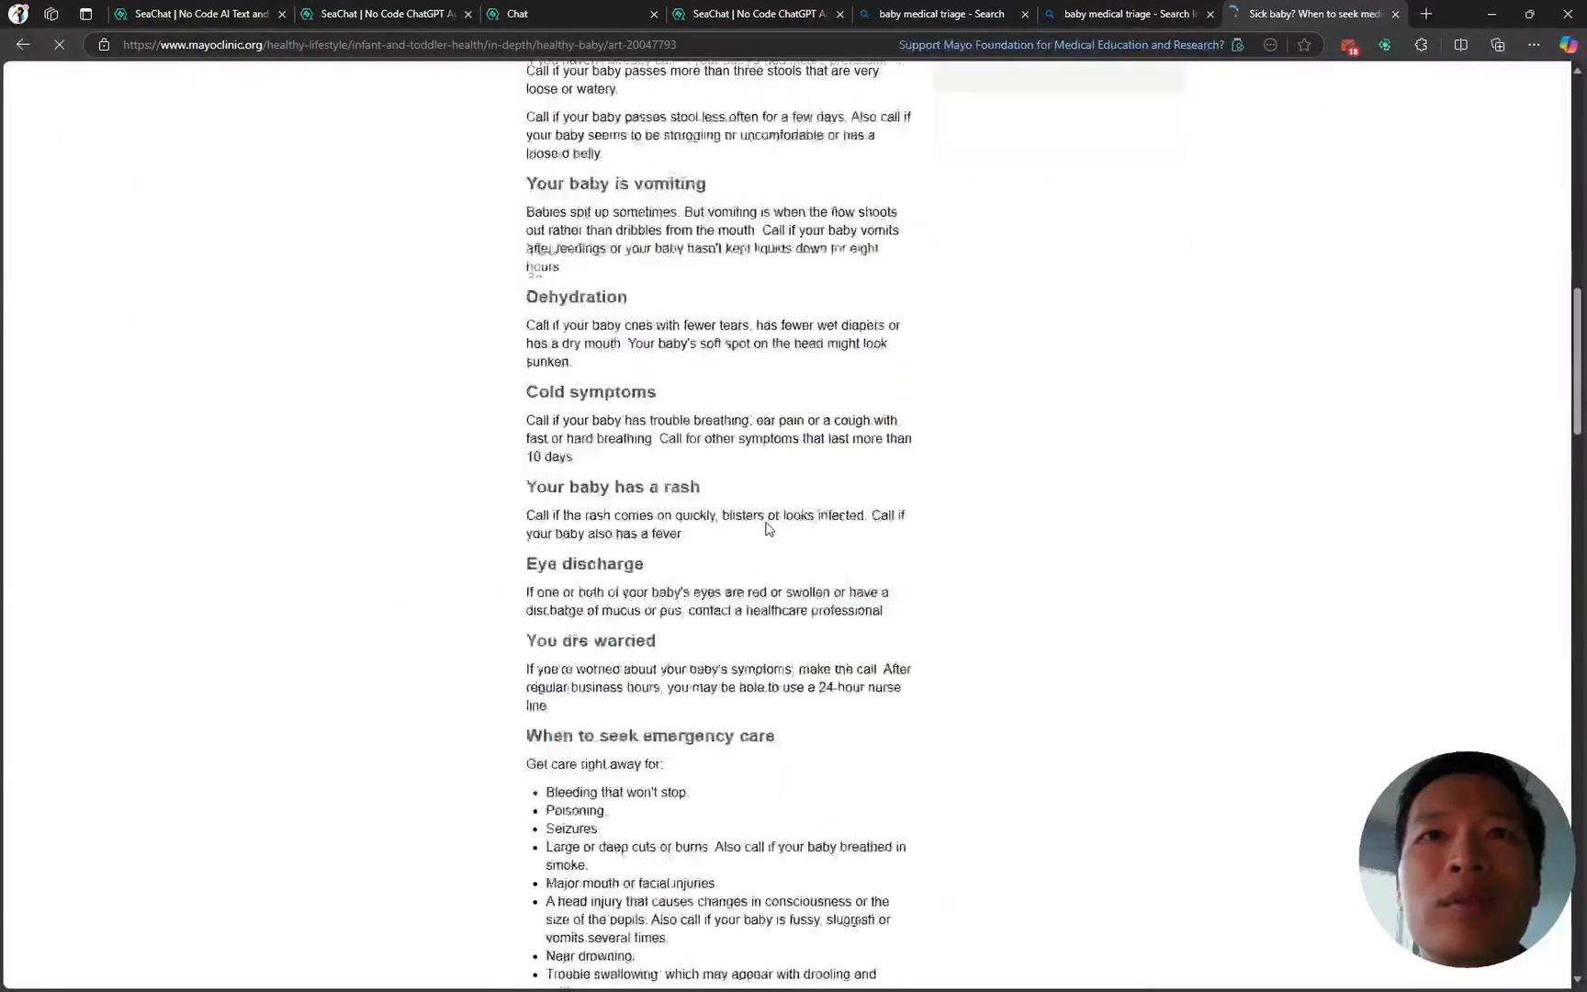
scroll(768, 526, "down", 5)
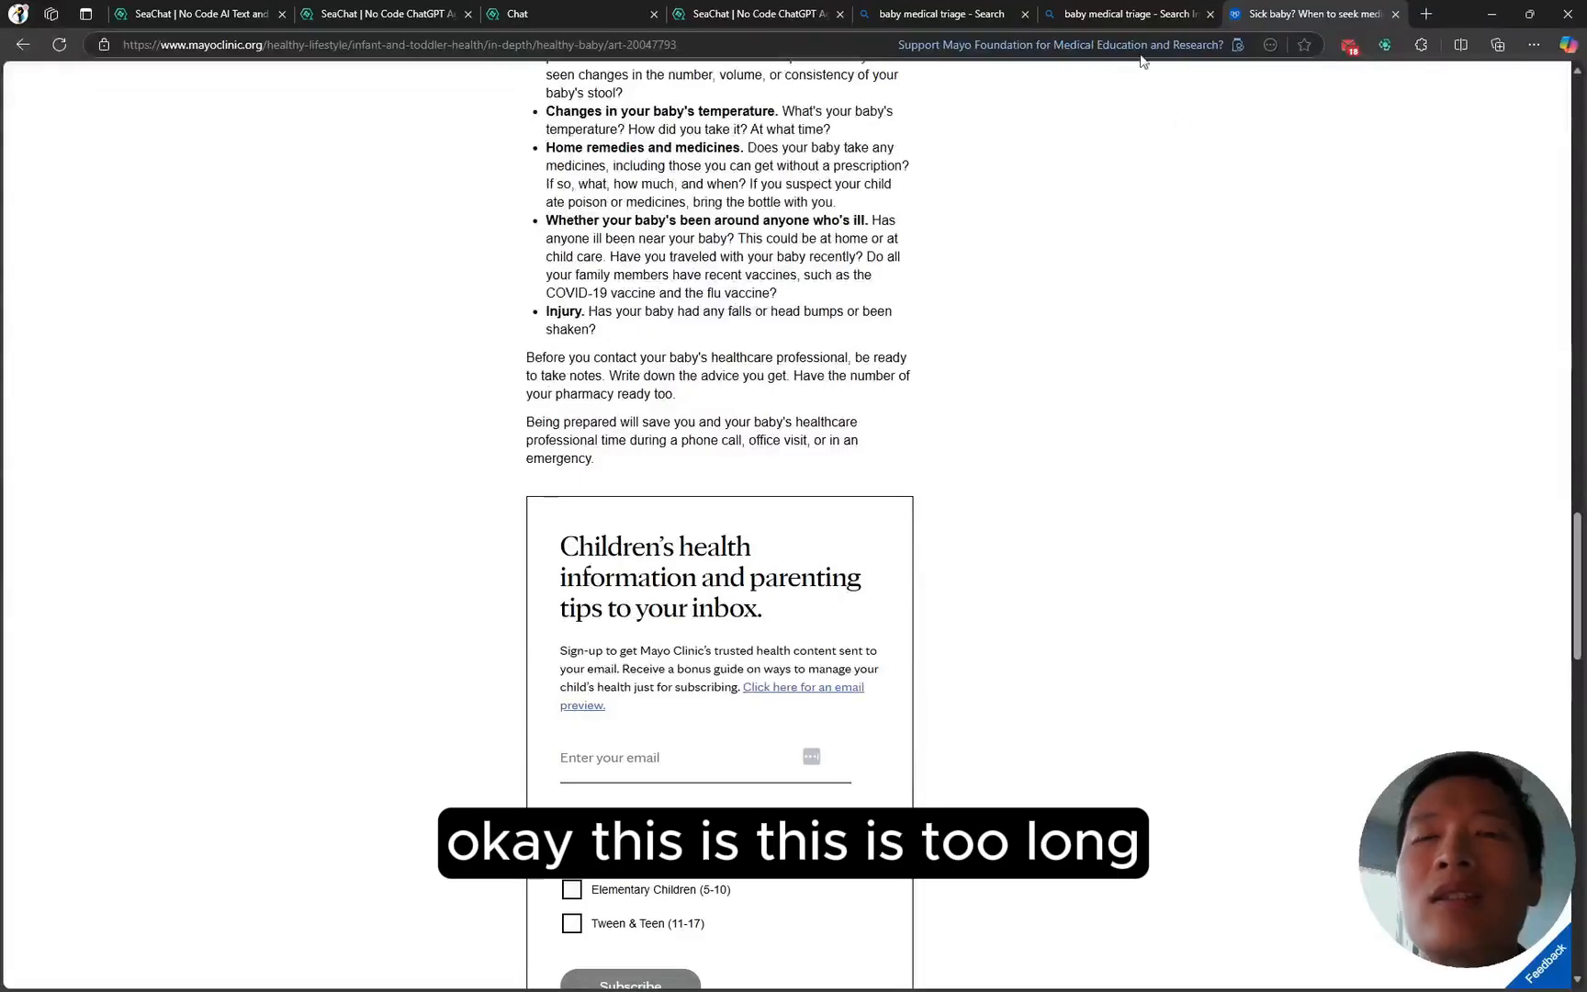
- Return to the baby medical triage image results and open the Pediatric Triage chart with emergency, priority and non-urgent columns
left_click(1132, 13)
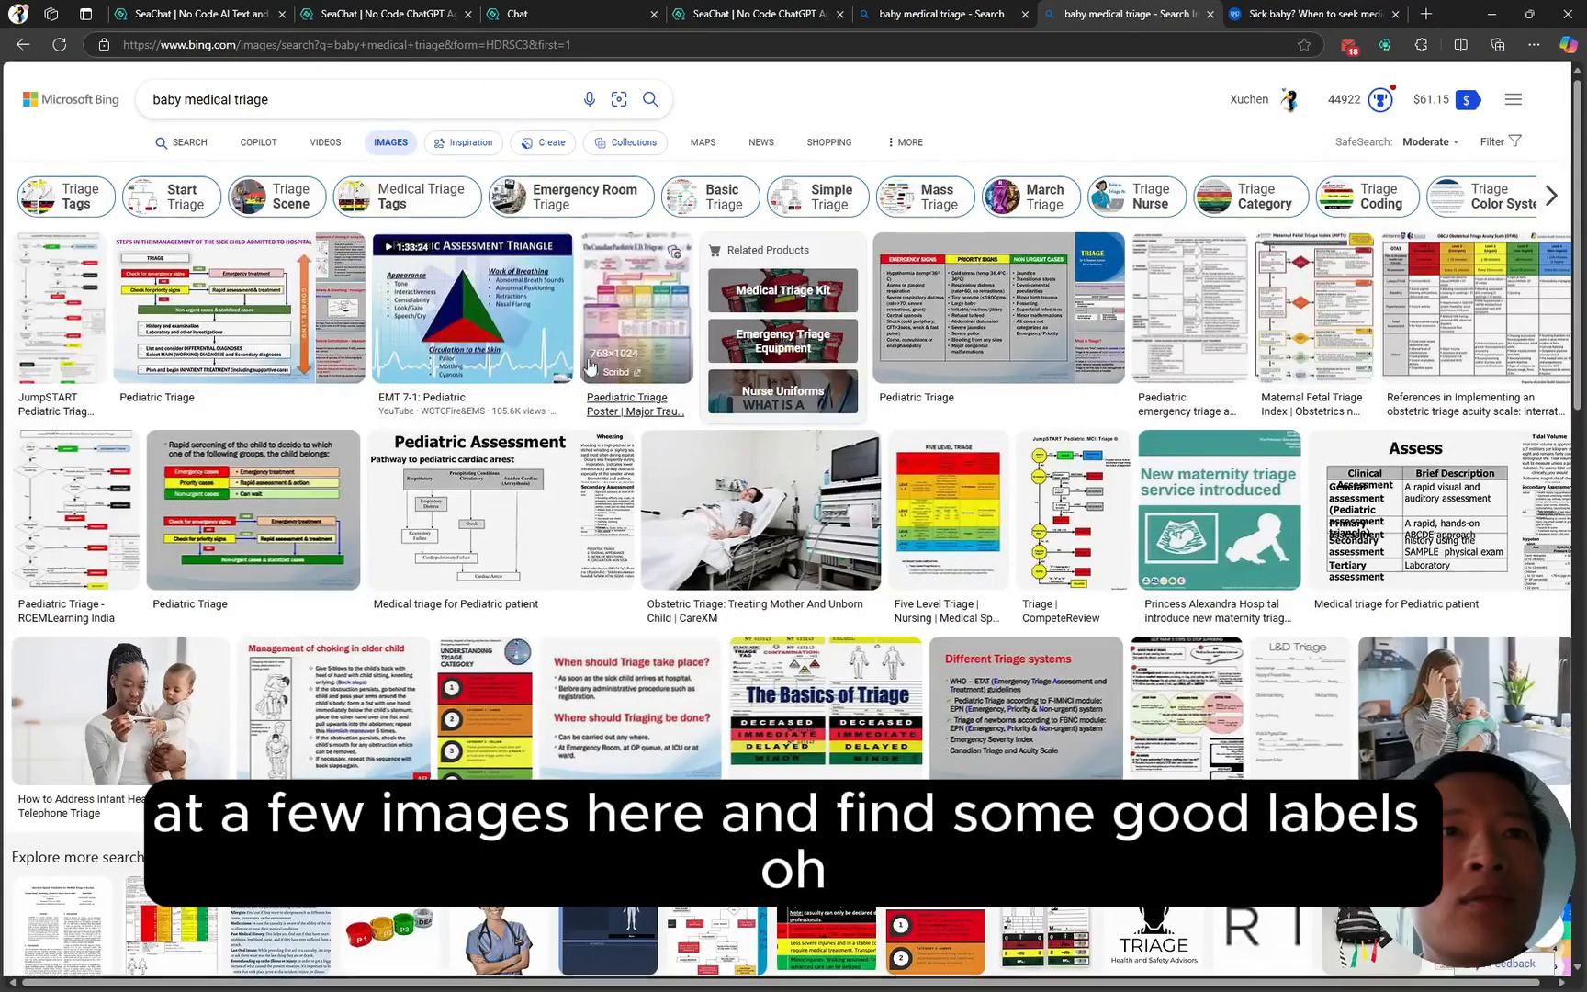
left_click(988, 326)
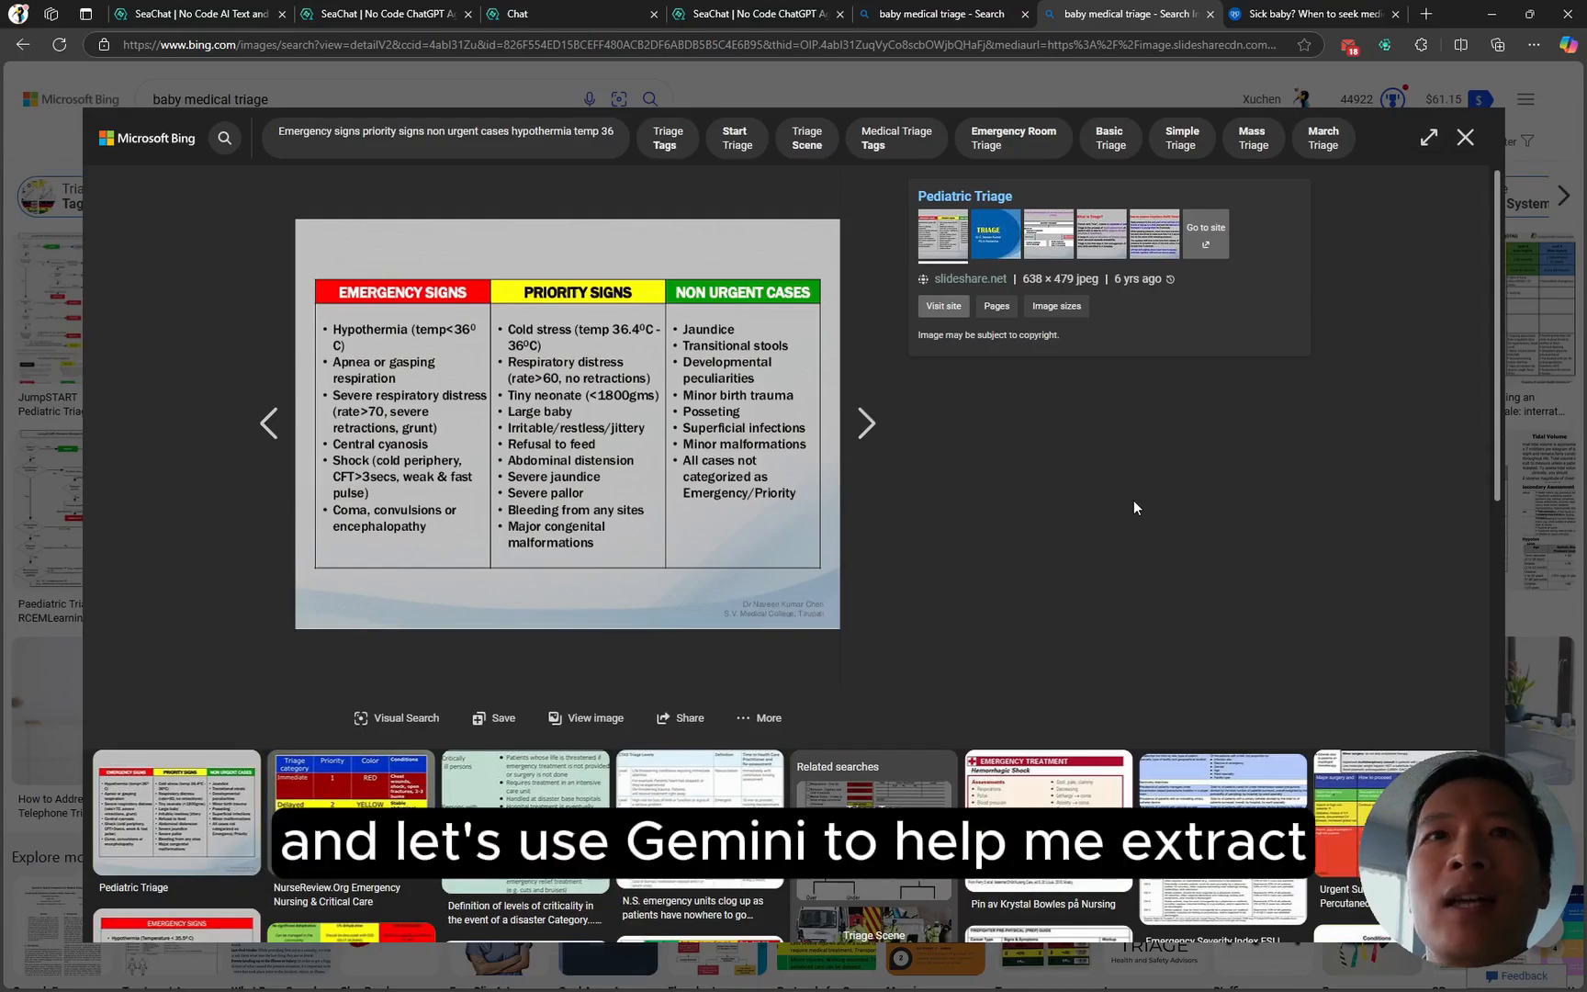
- Open Gemini in a new browser tab and paste the copied Pediatric Triage chart image into a prompt
key("ctrl+t")
type("gemini")
key("Return")
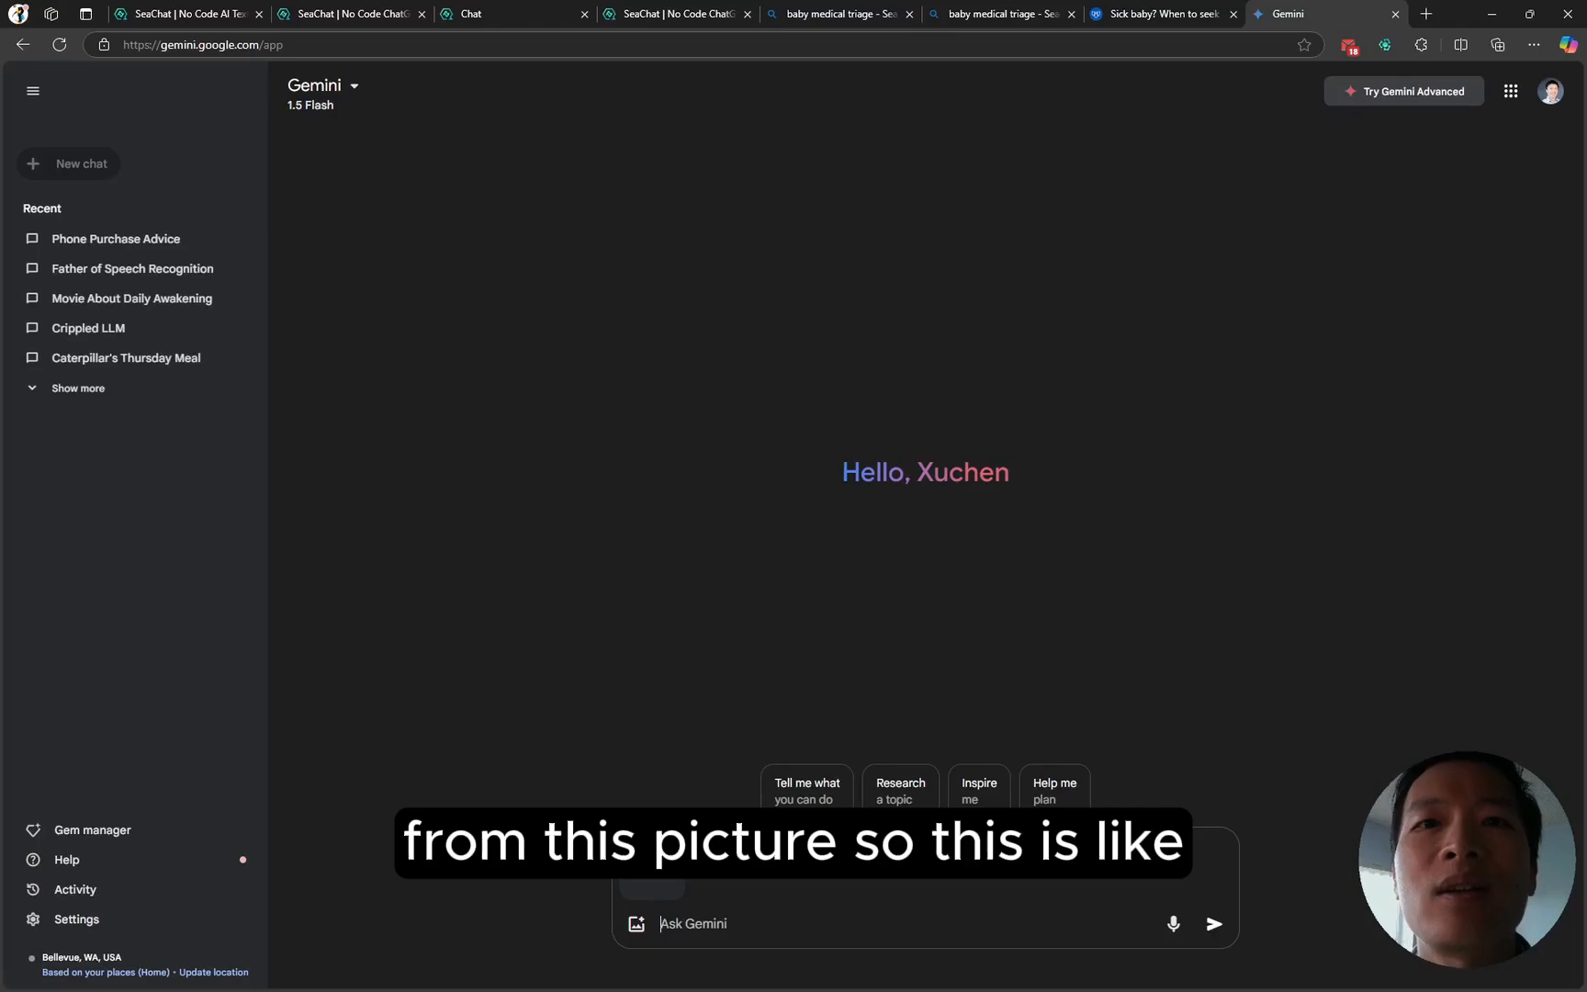
key("ctrl+v")
- Ask Gemini to "extract the medical triage conditions from this picture and define them as green, yellow, red"
type("ex")
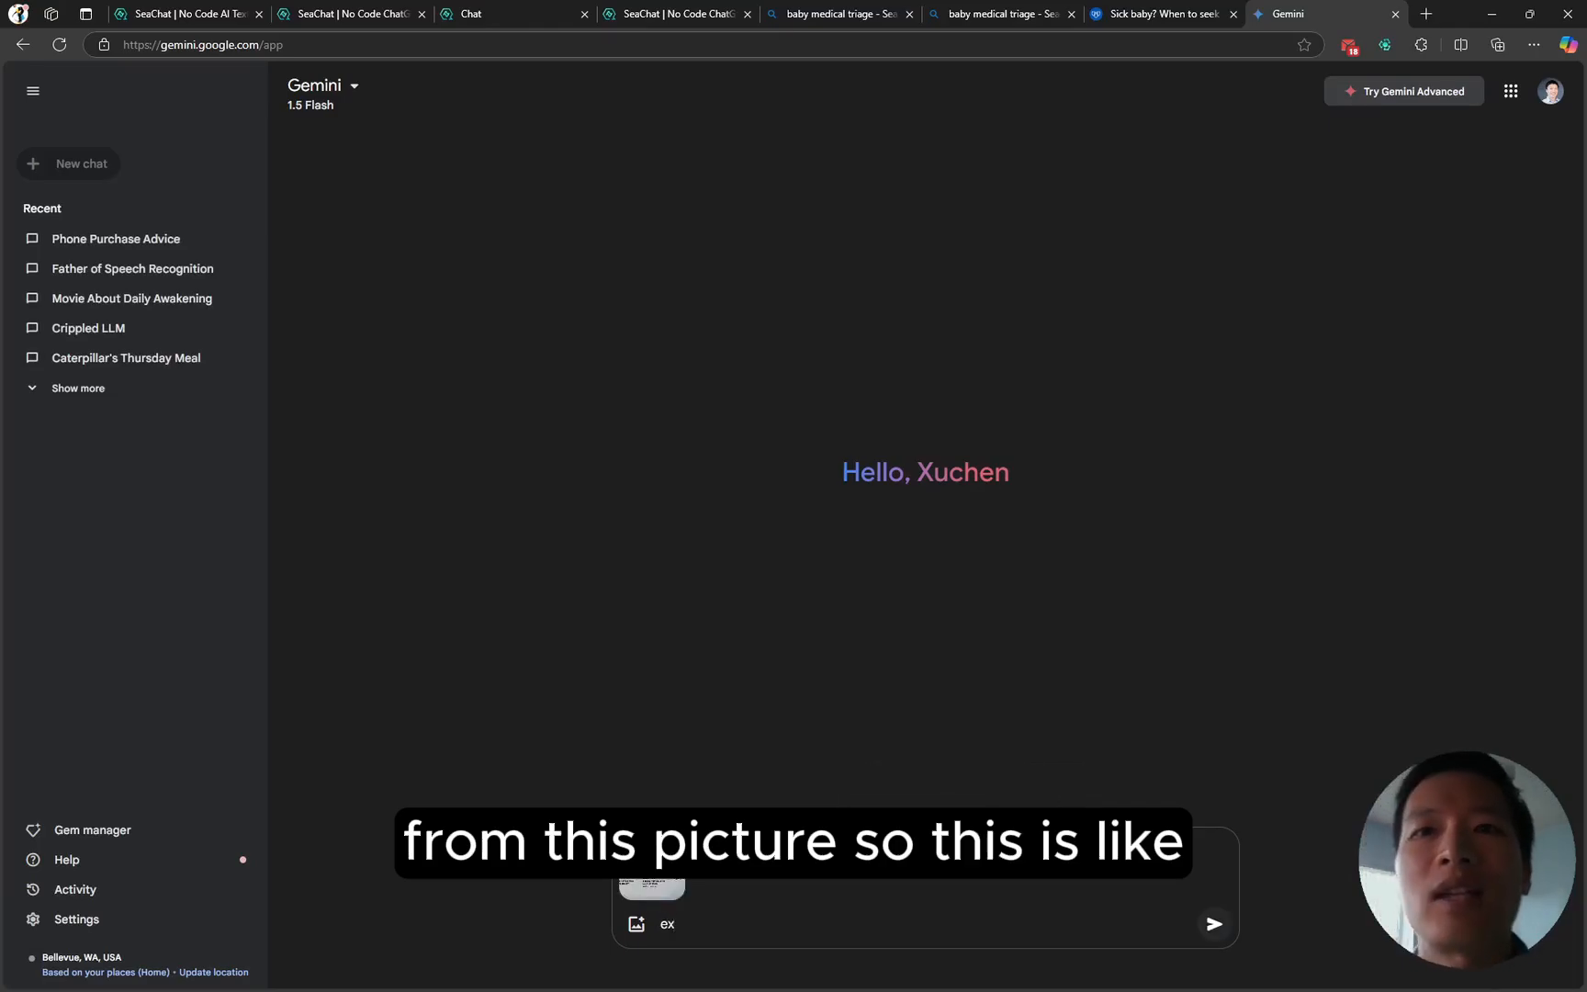
key("ctrl+plus")
key("ctrl+plus")
type("t")
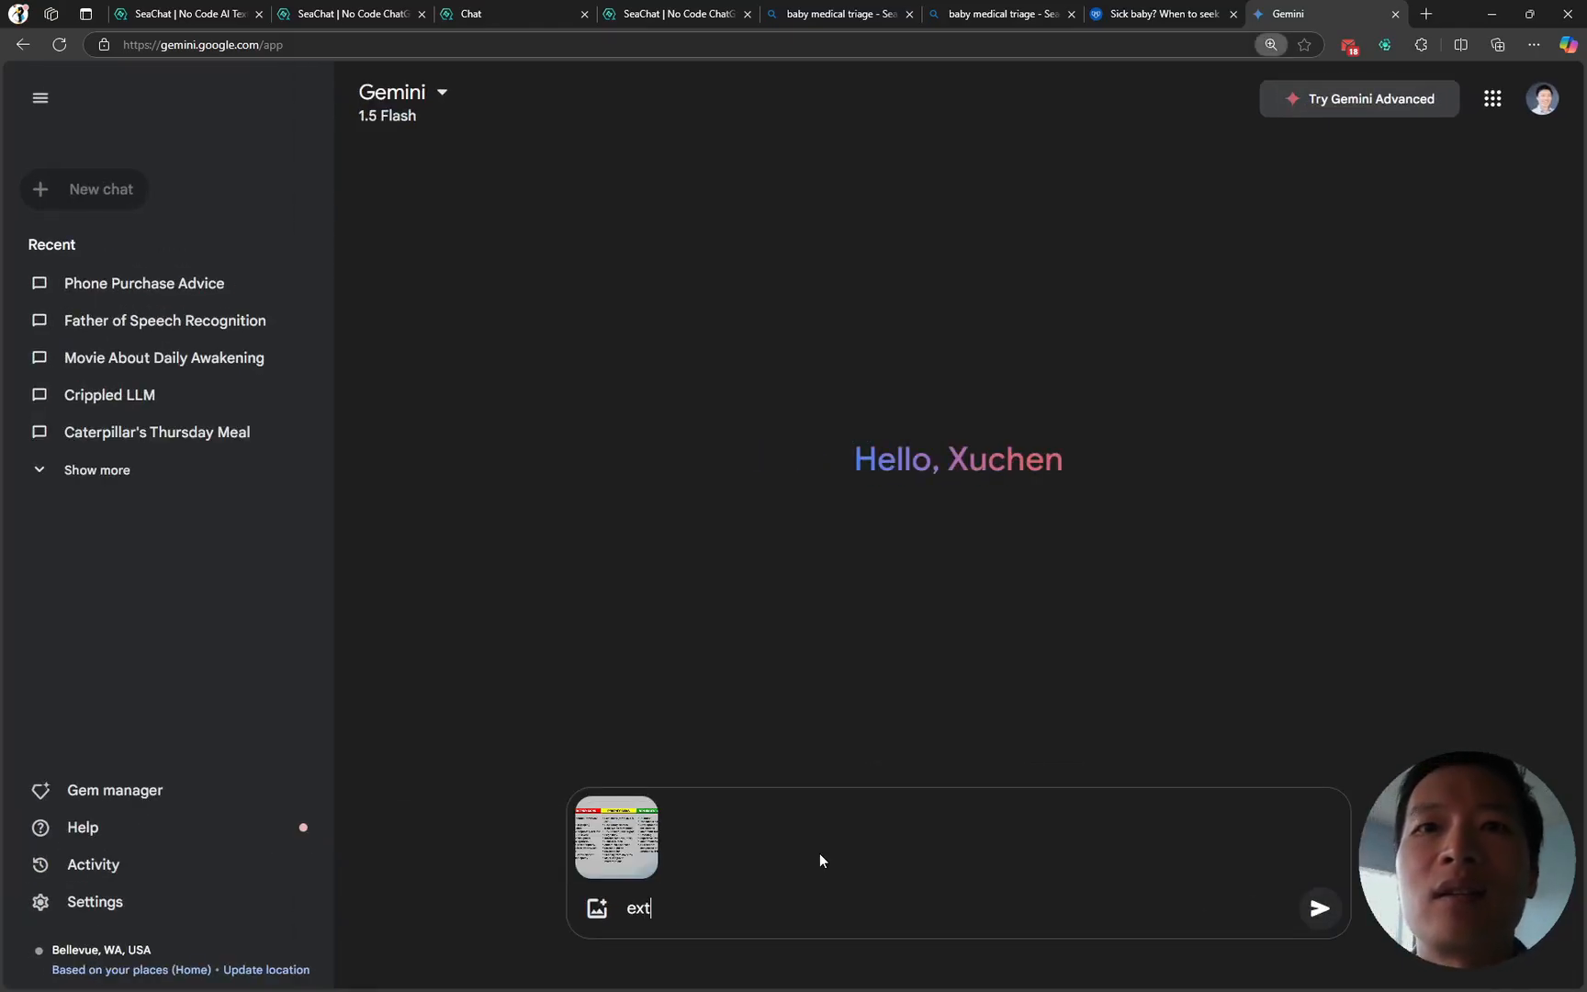
type("ract the ")
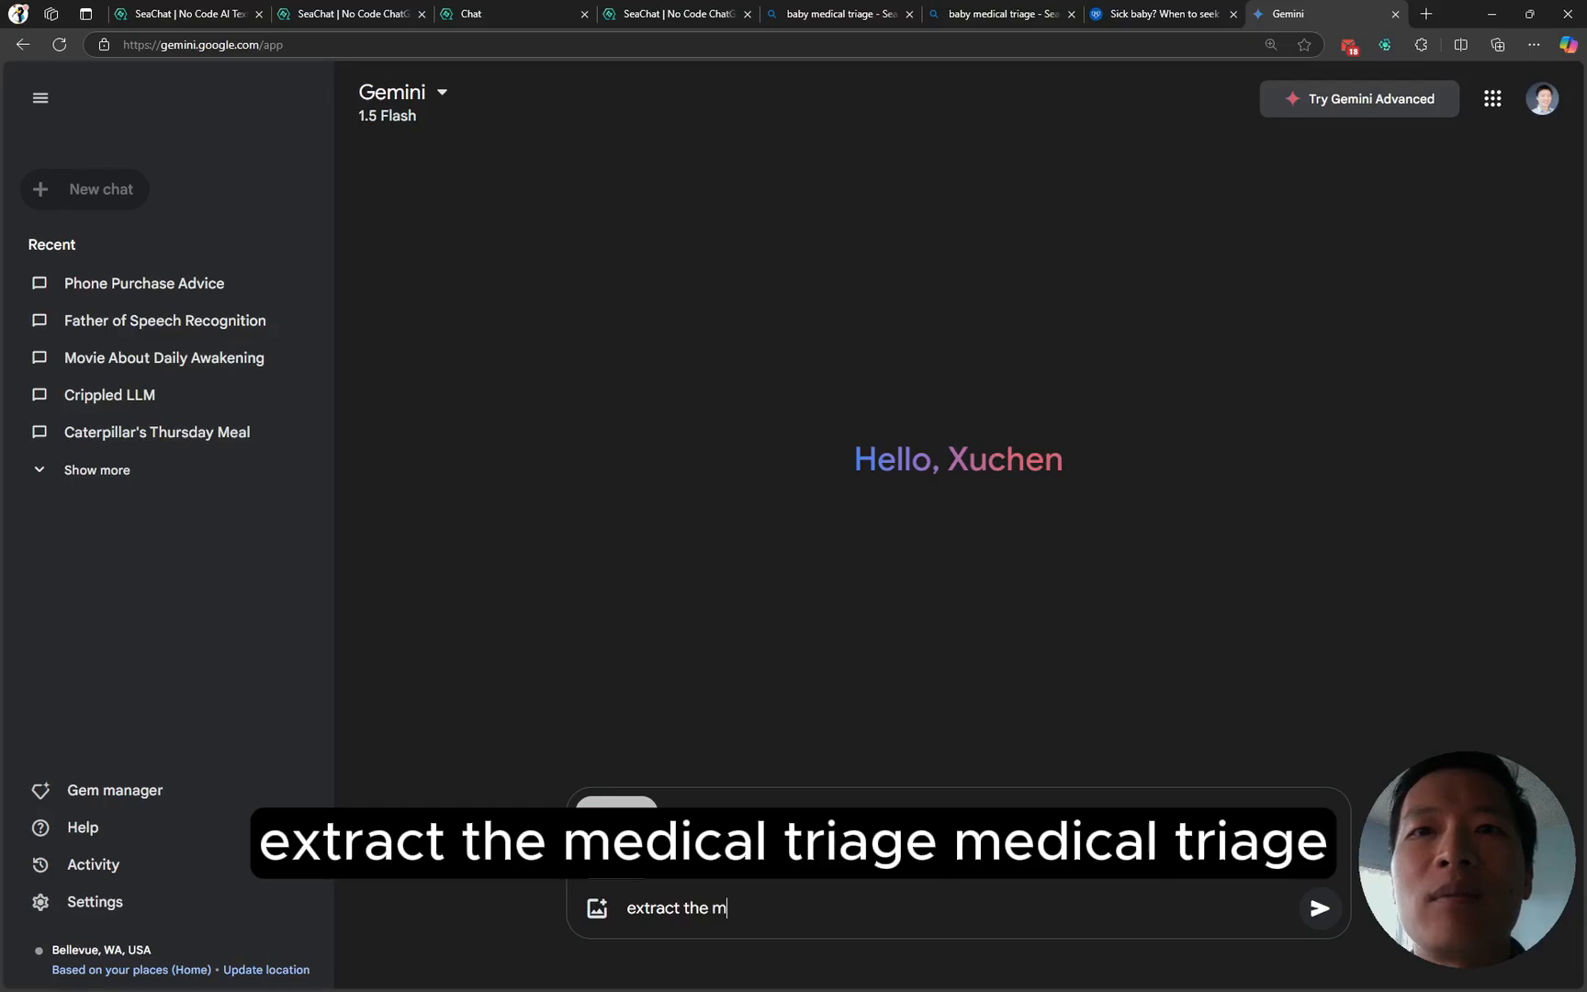
type("medical ")
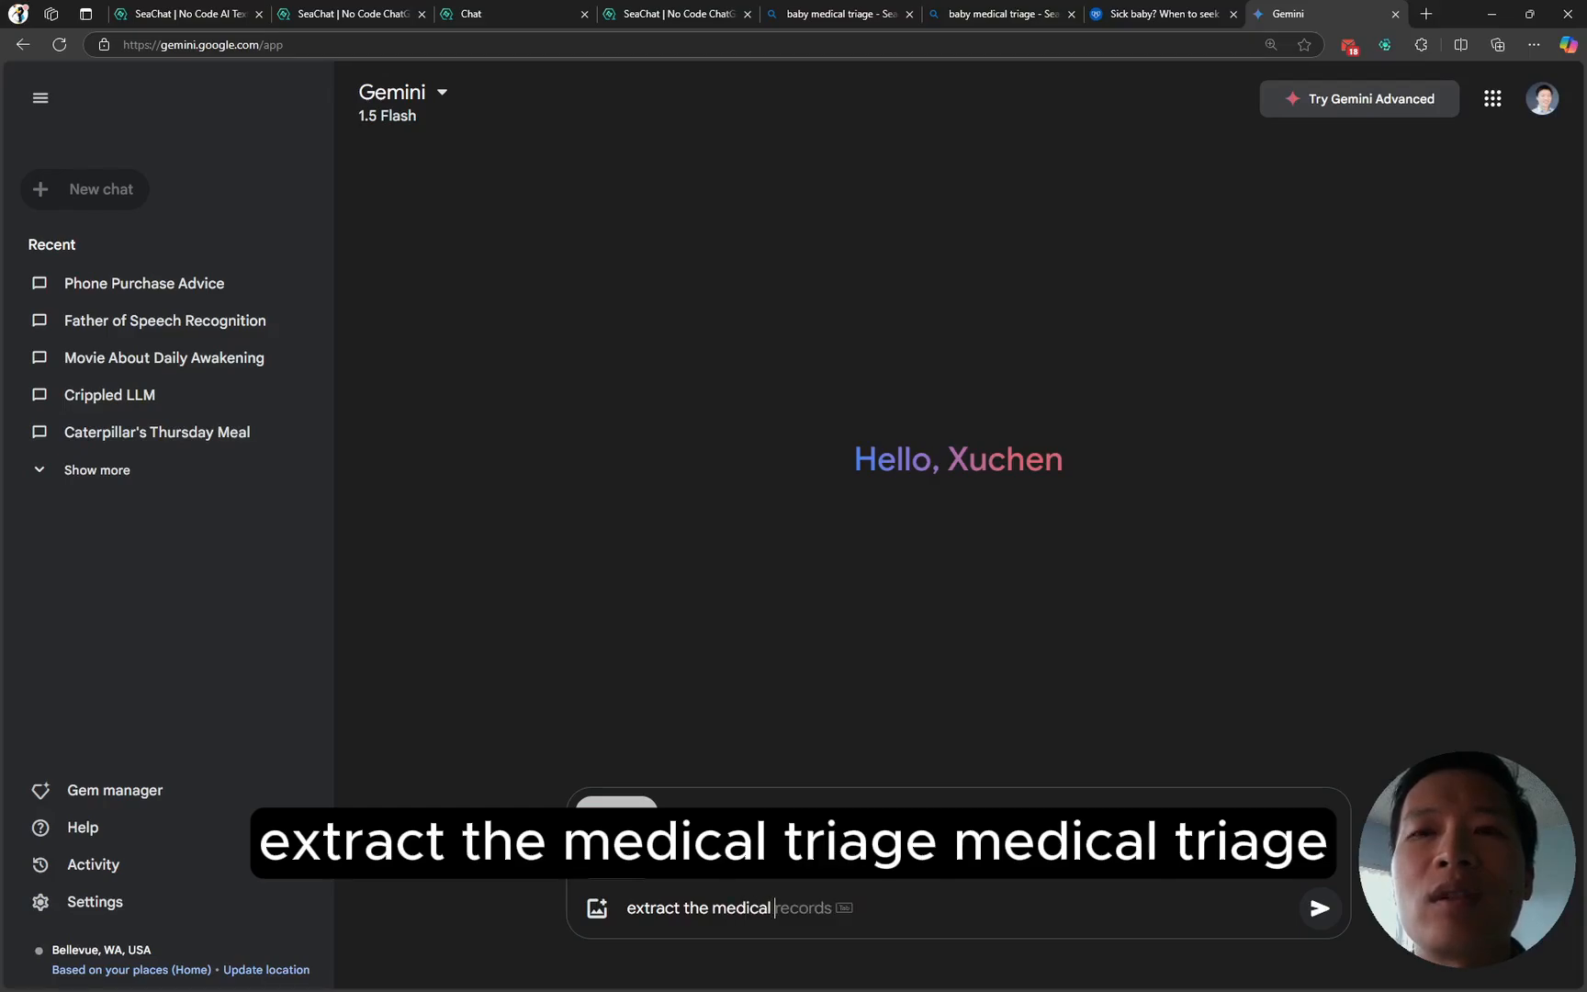
type("triage conditions from this picture and define them as green")
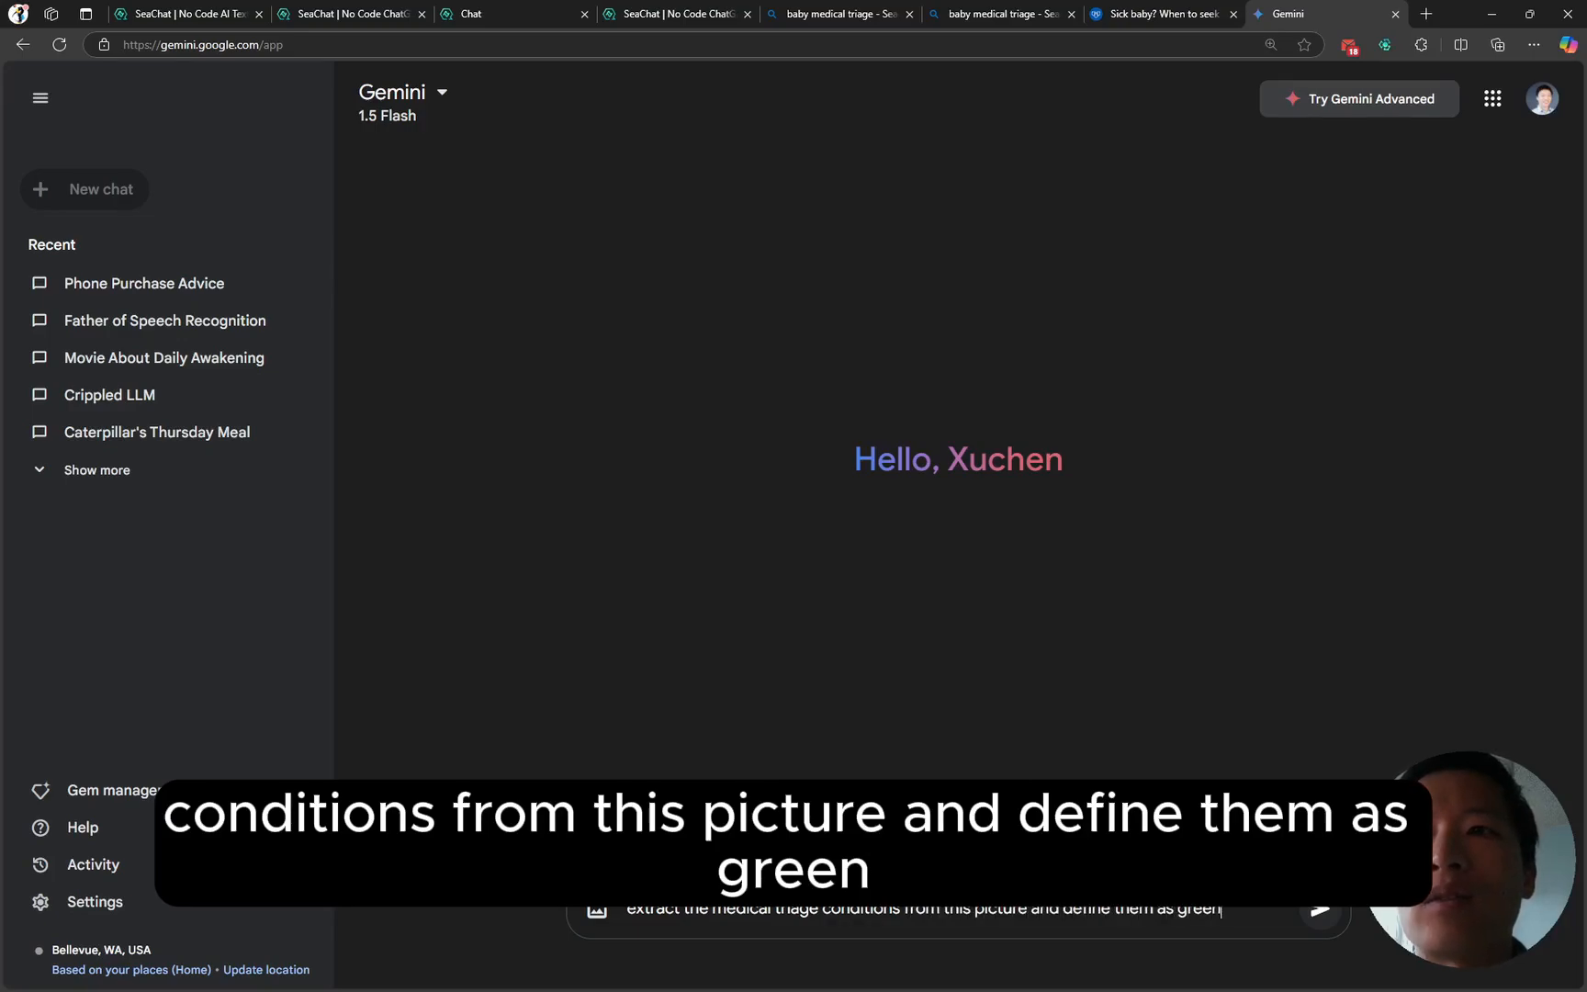
type("ellow")
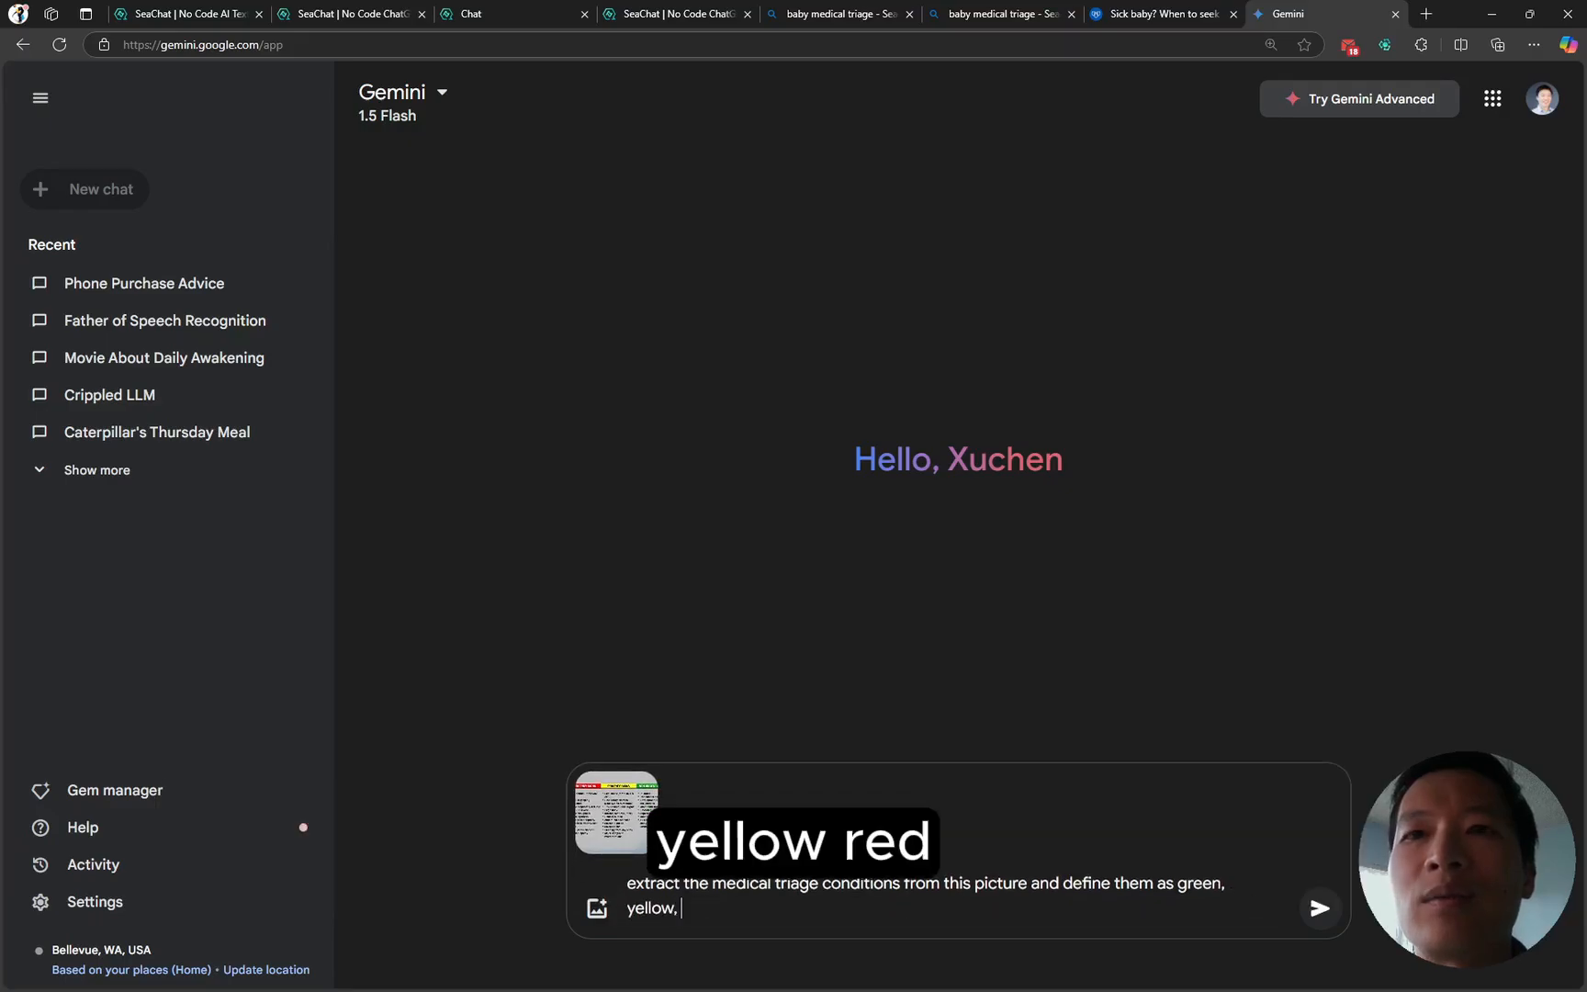
type(", red")
key("Return")
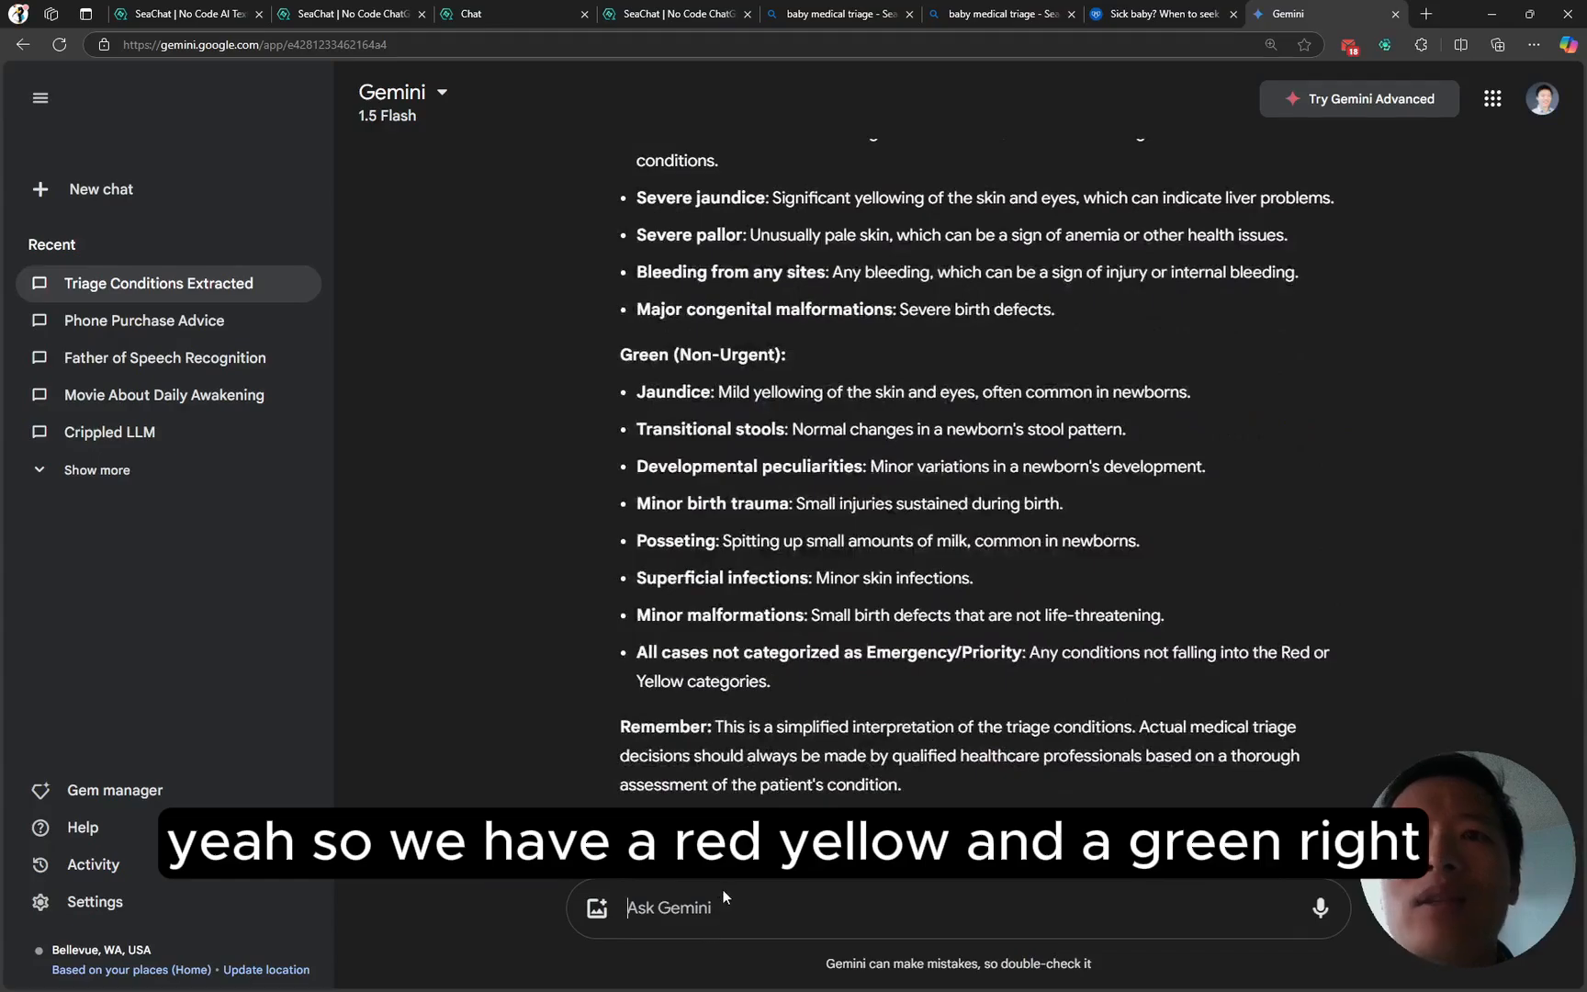
- Ask Gemini to "summarize this in one sentence"
type("su")
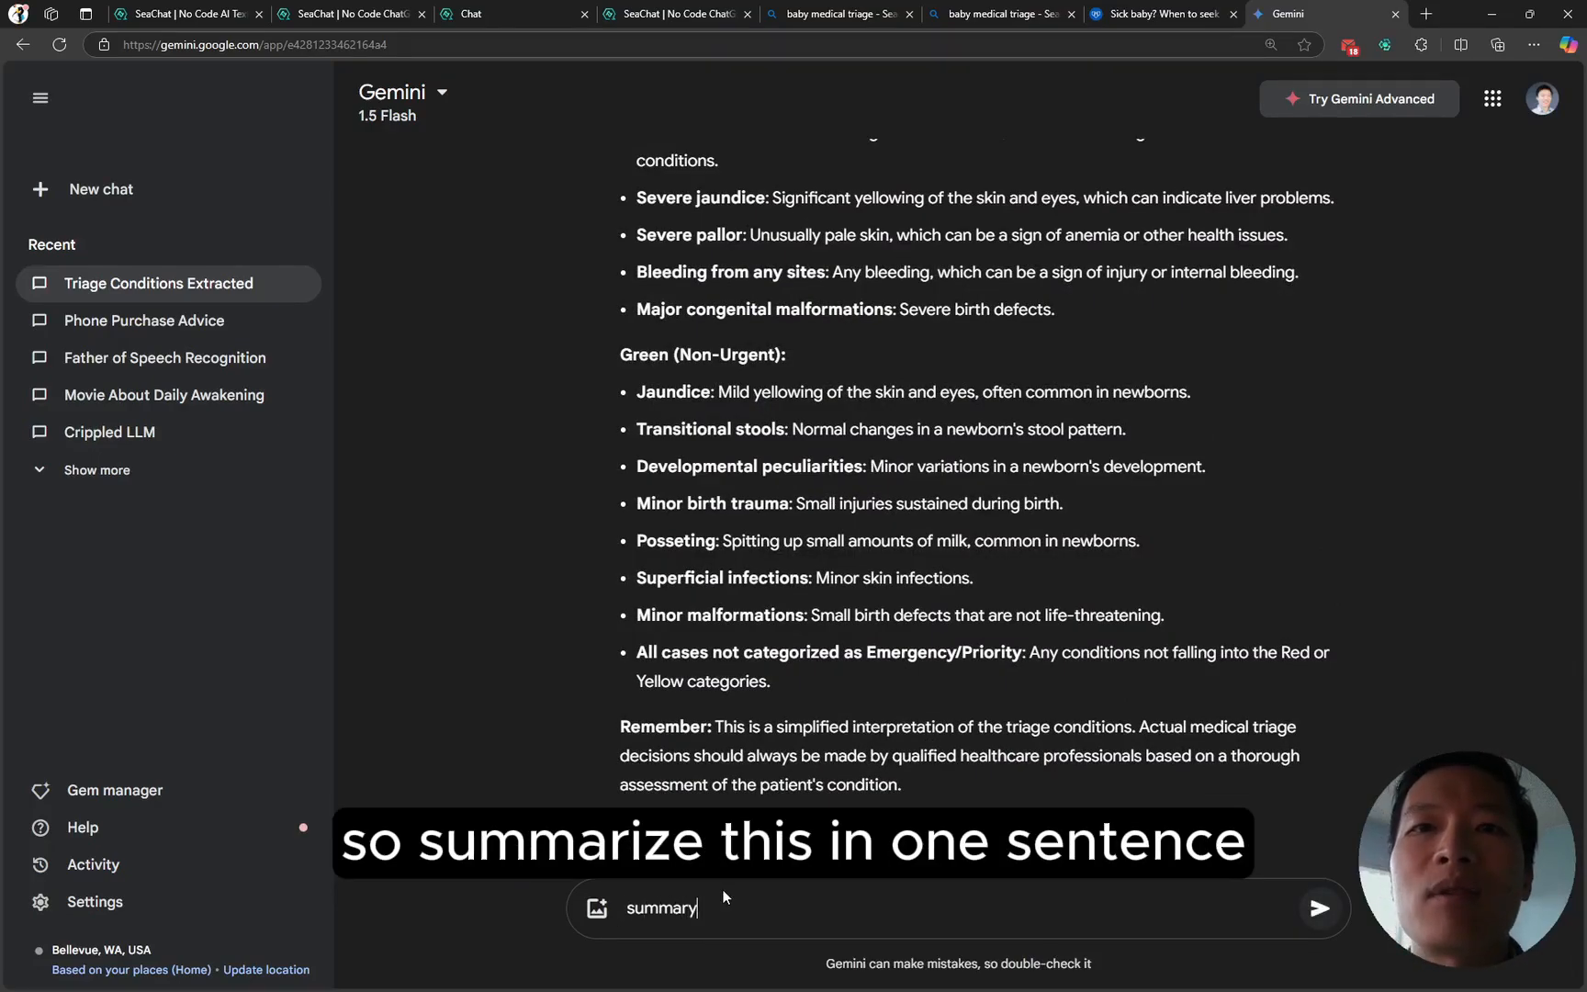
type("mmarize this in ")
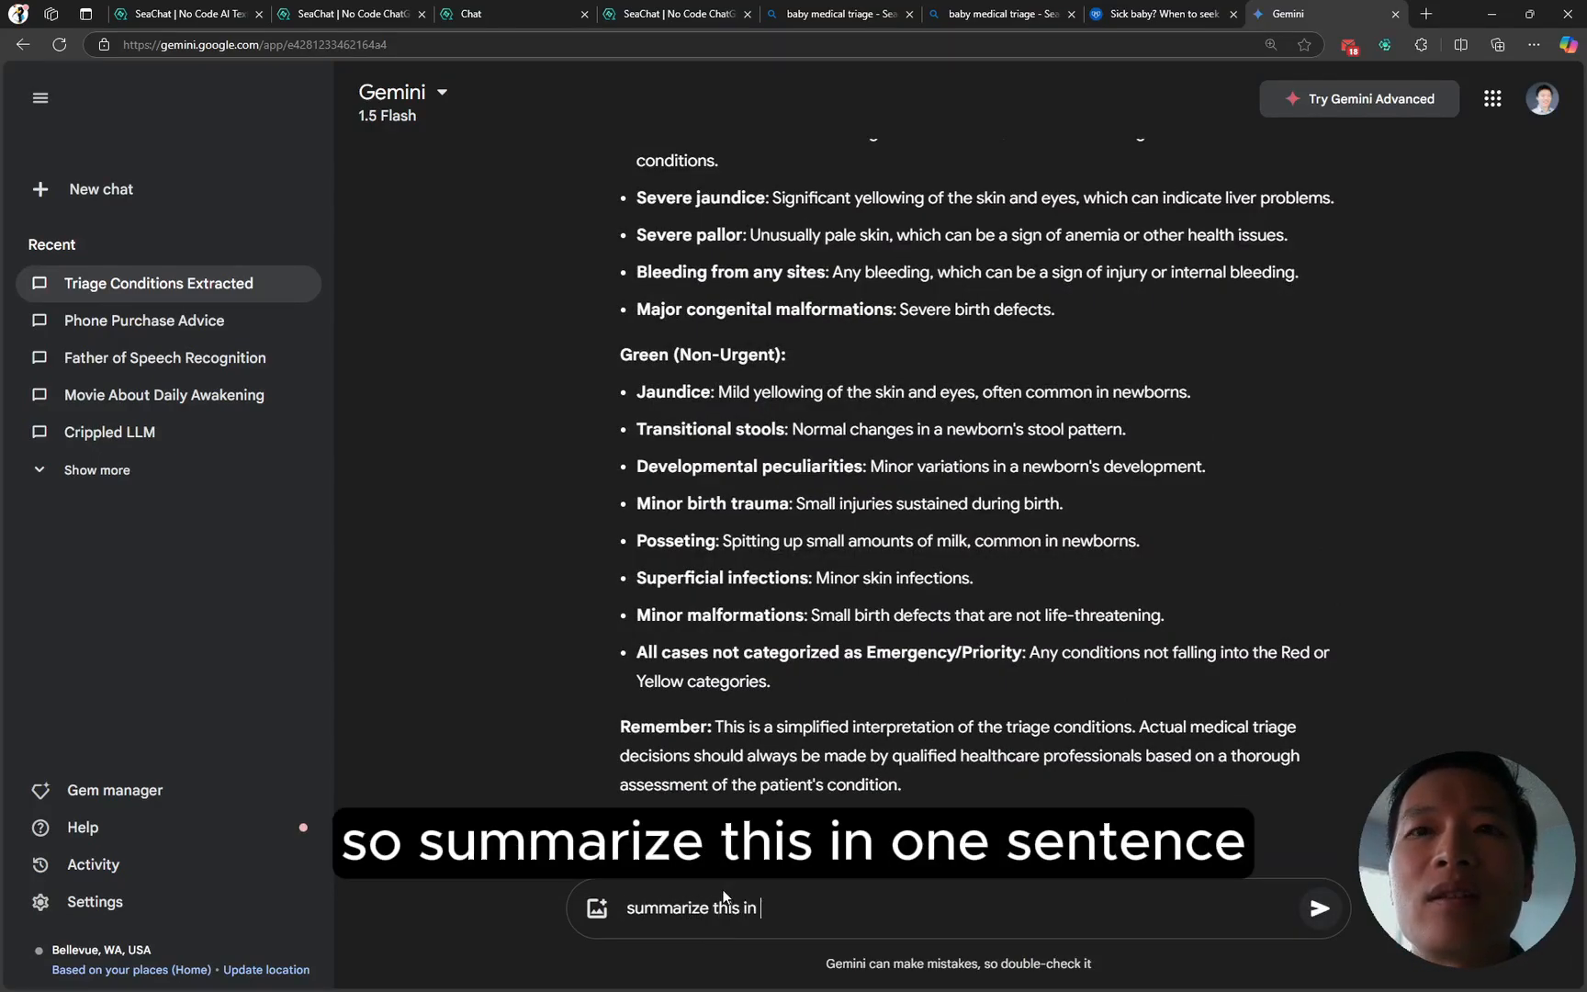
type("one sentence")
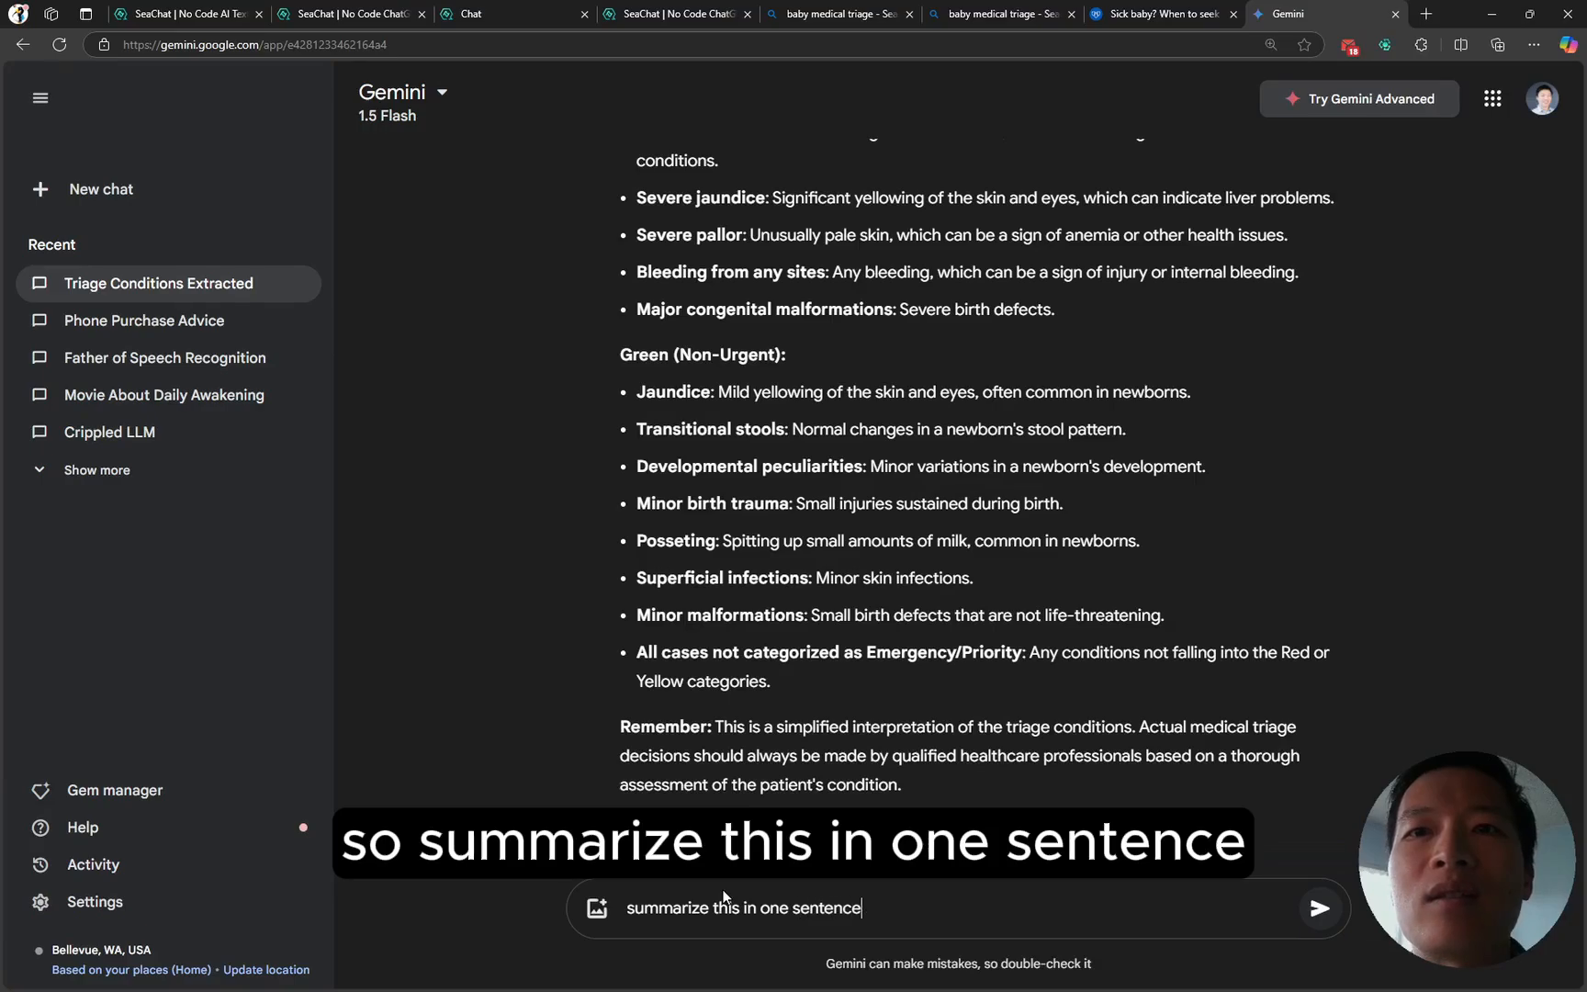
key("Return")
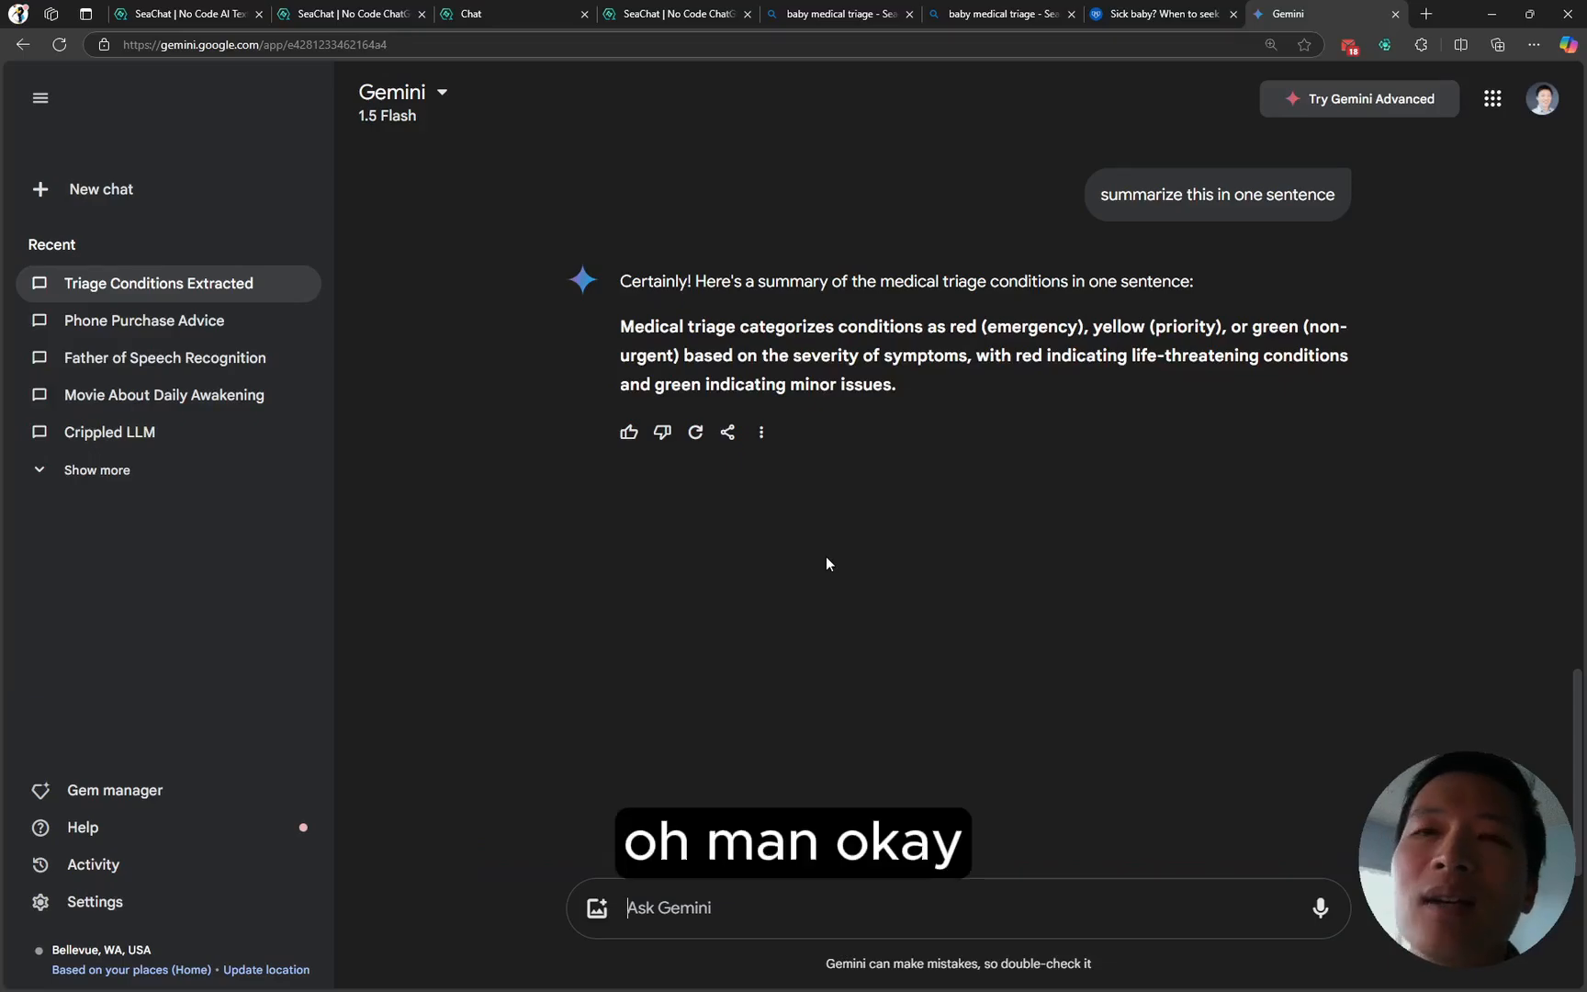
- Send Gemini the prompt "give me a list of examples red, yellow, and green in one sentence"
type("give me a list of")
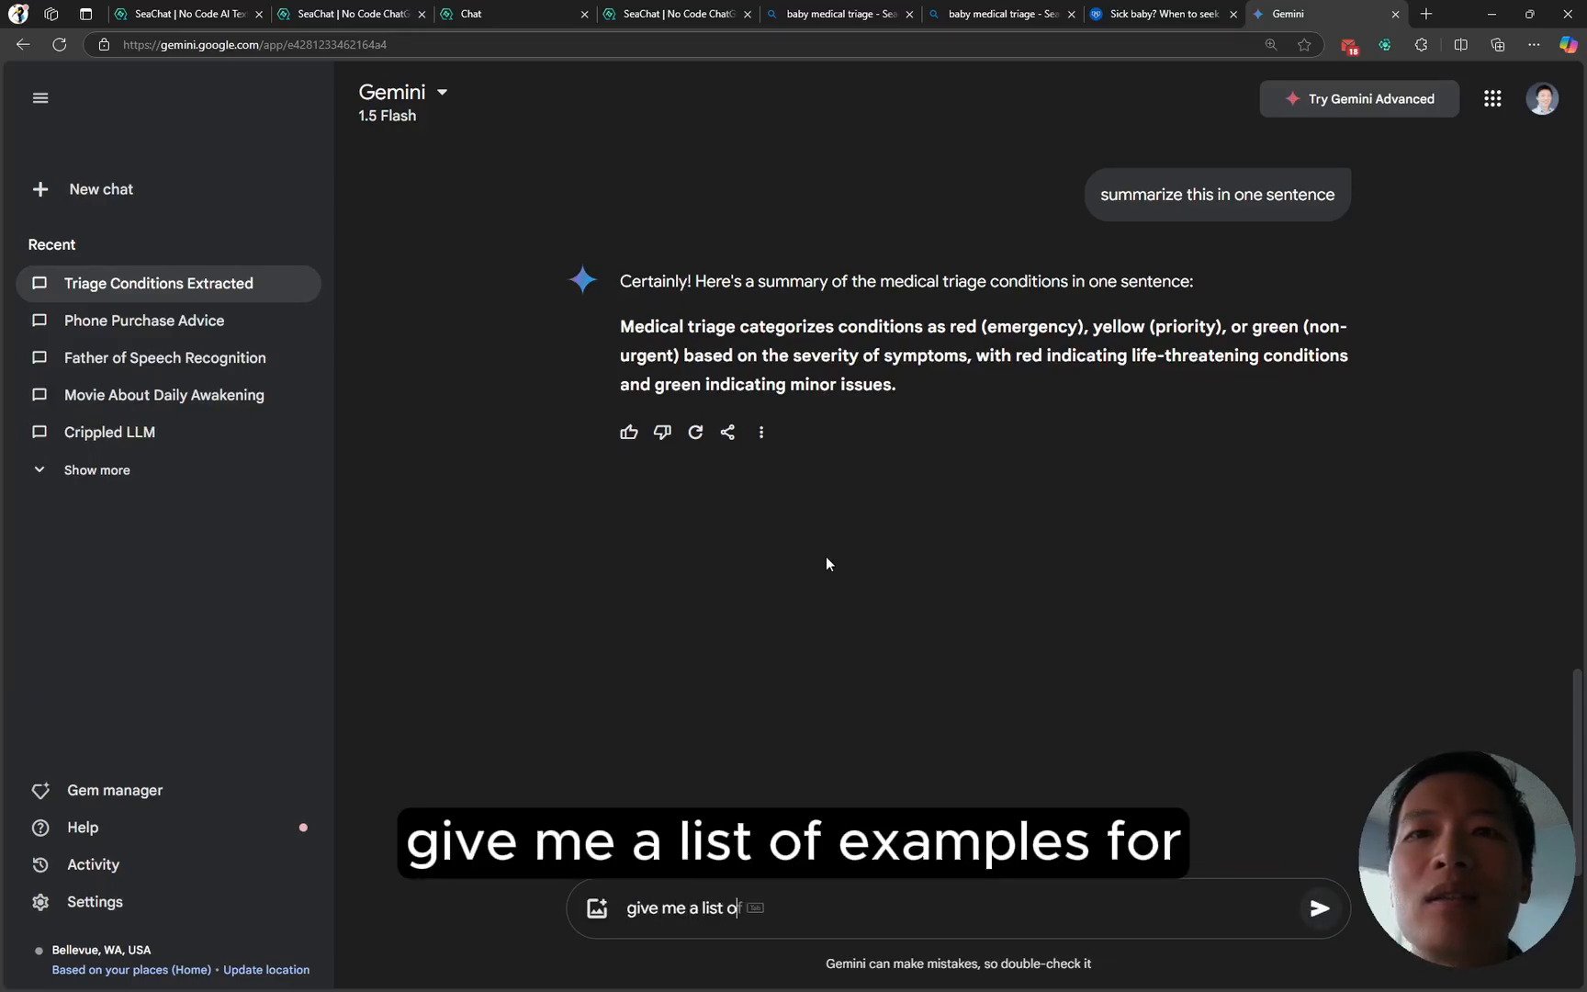
type(" exampels fo")
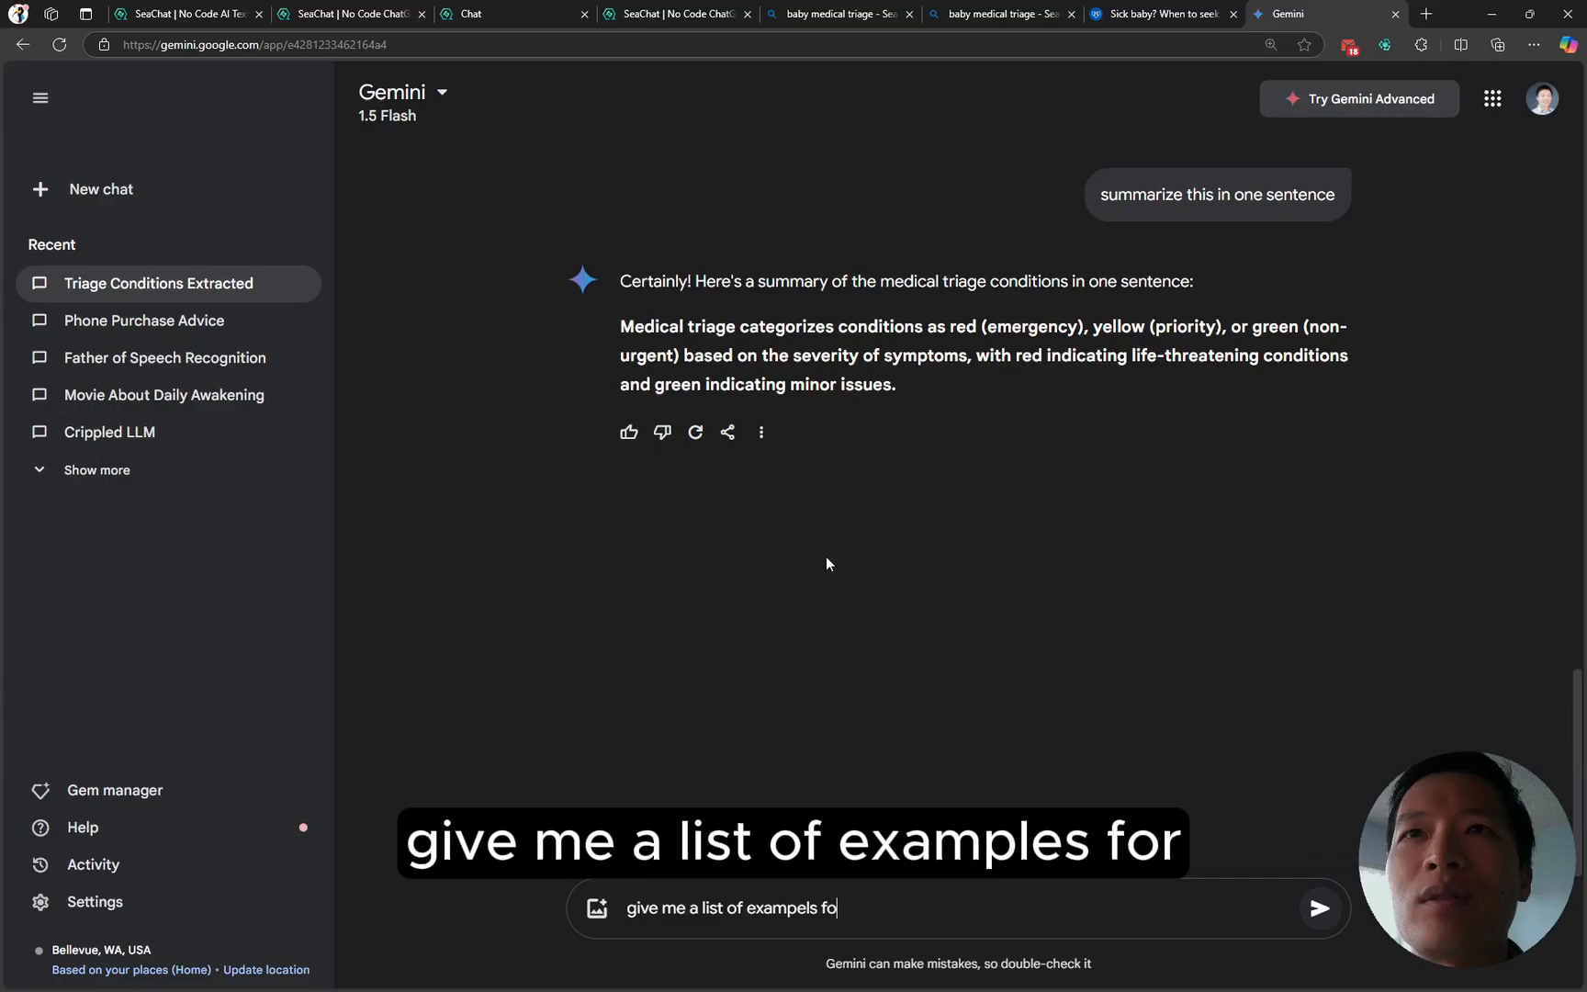
type("r f")
key("BackSpace")
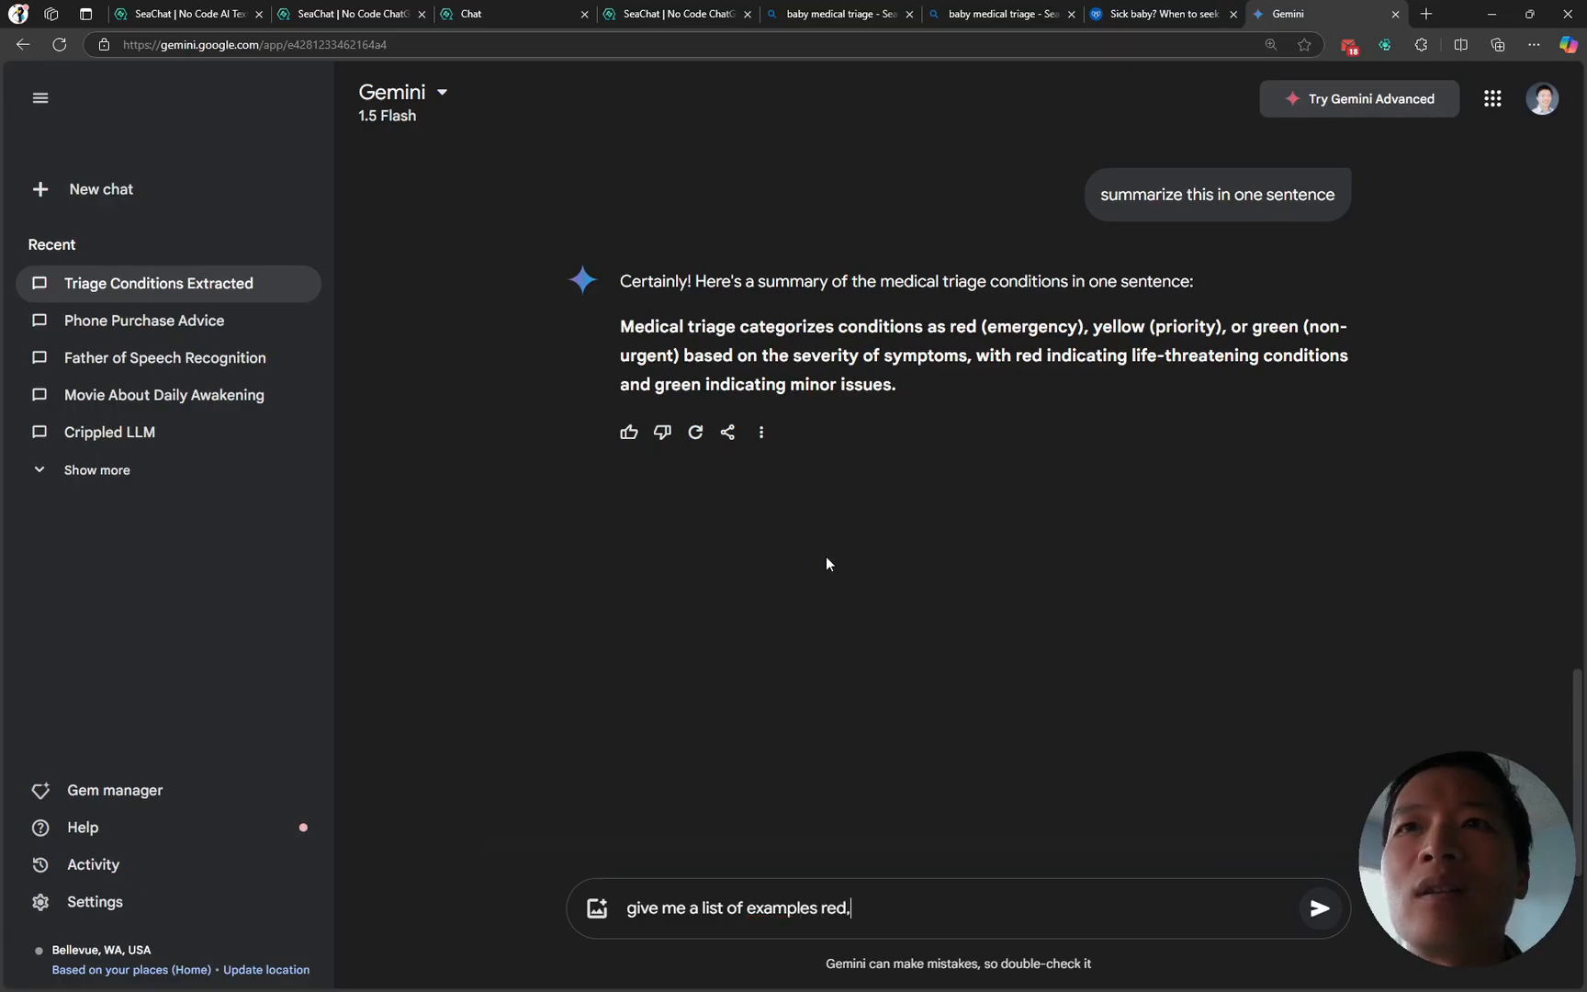
type("yellow,")
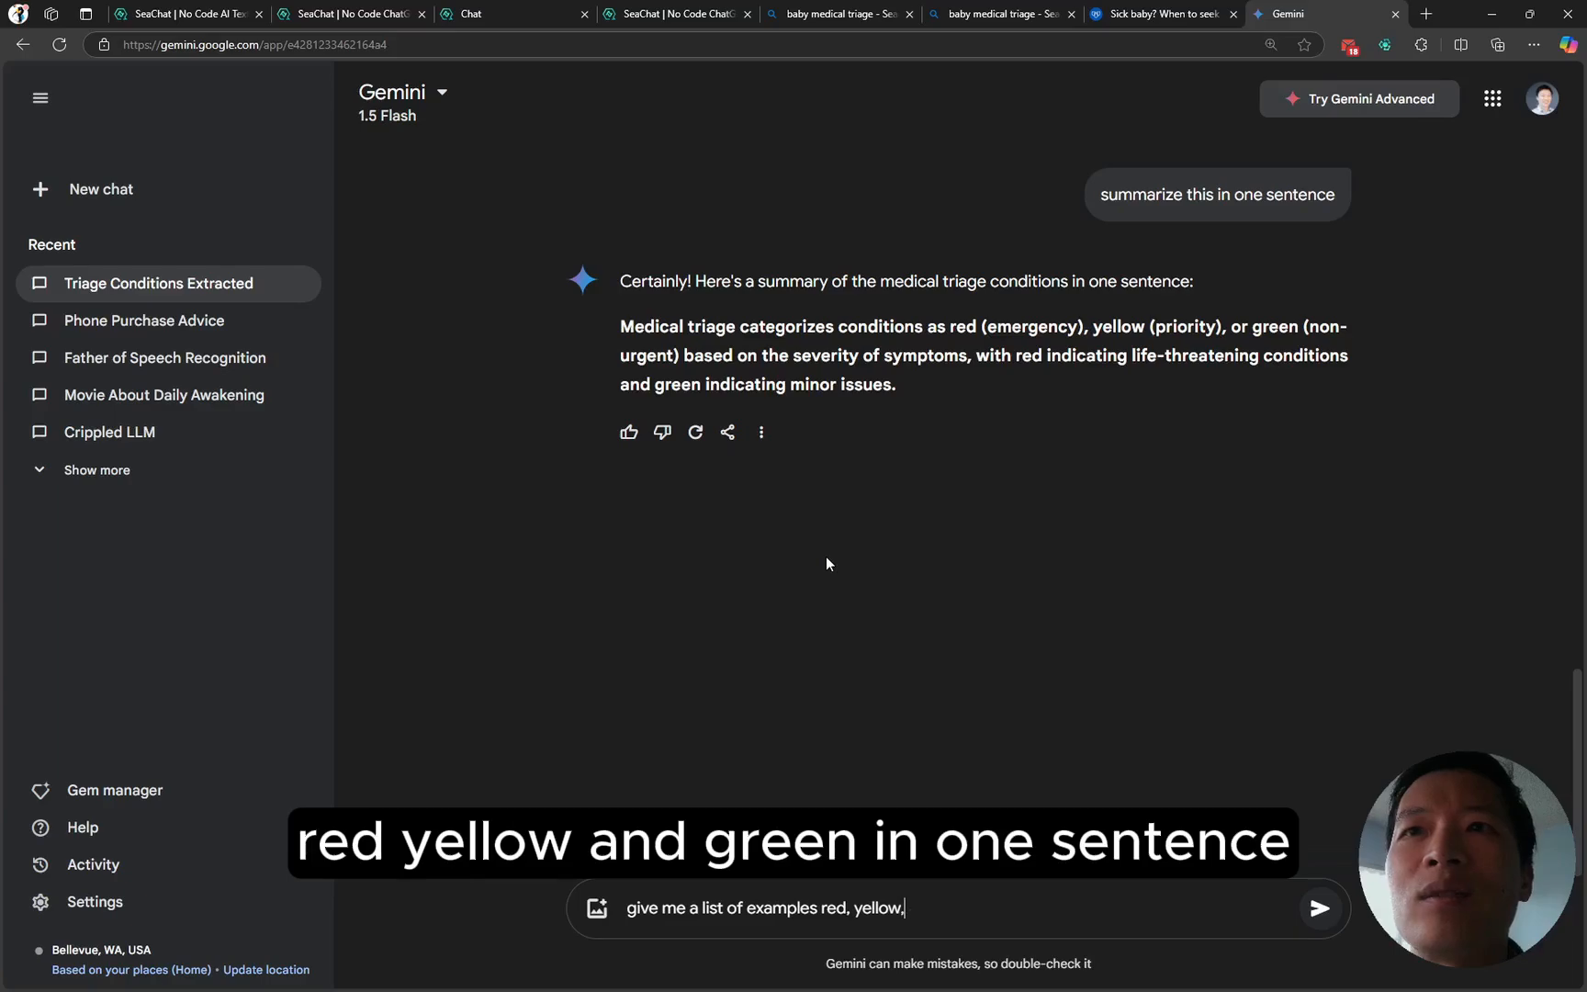
type(" and green i")
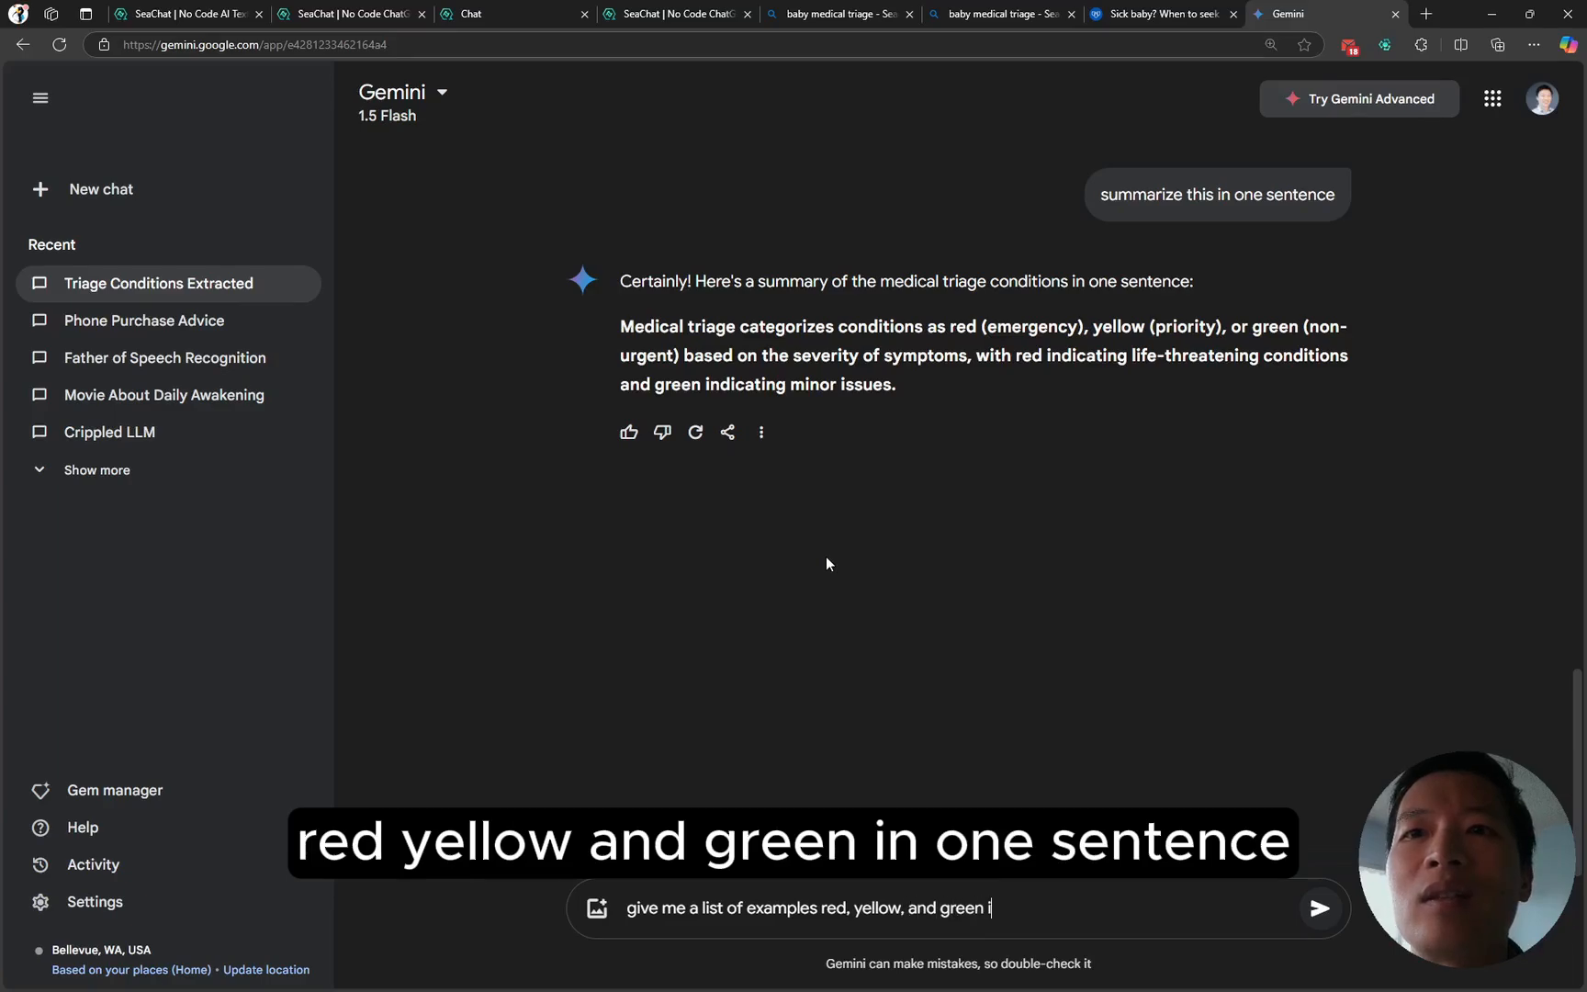
type("n one s")
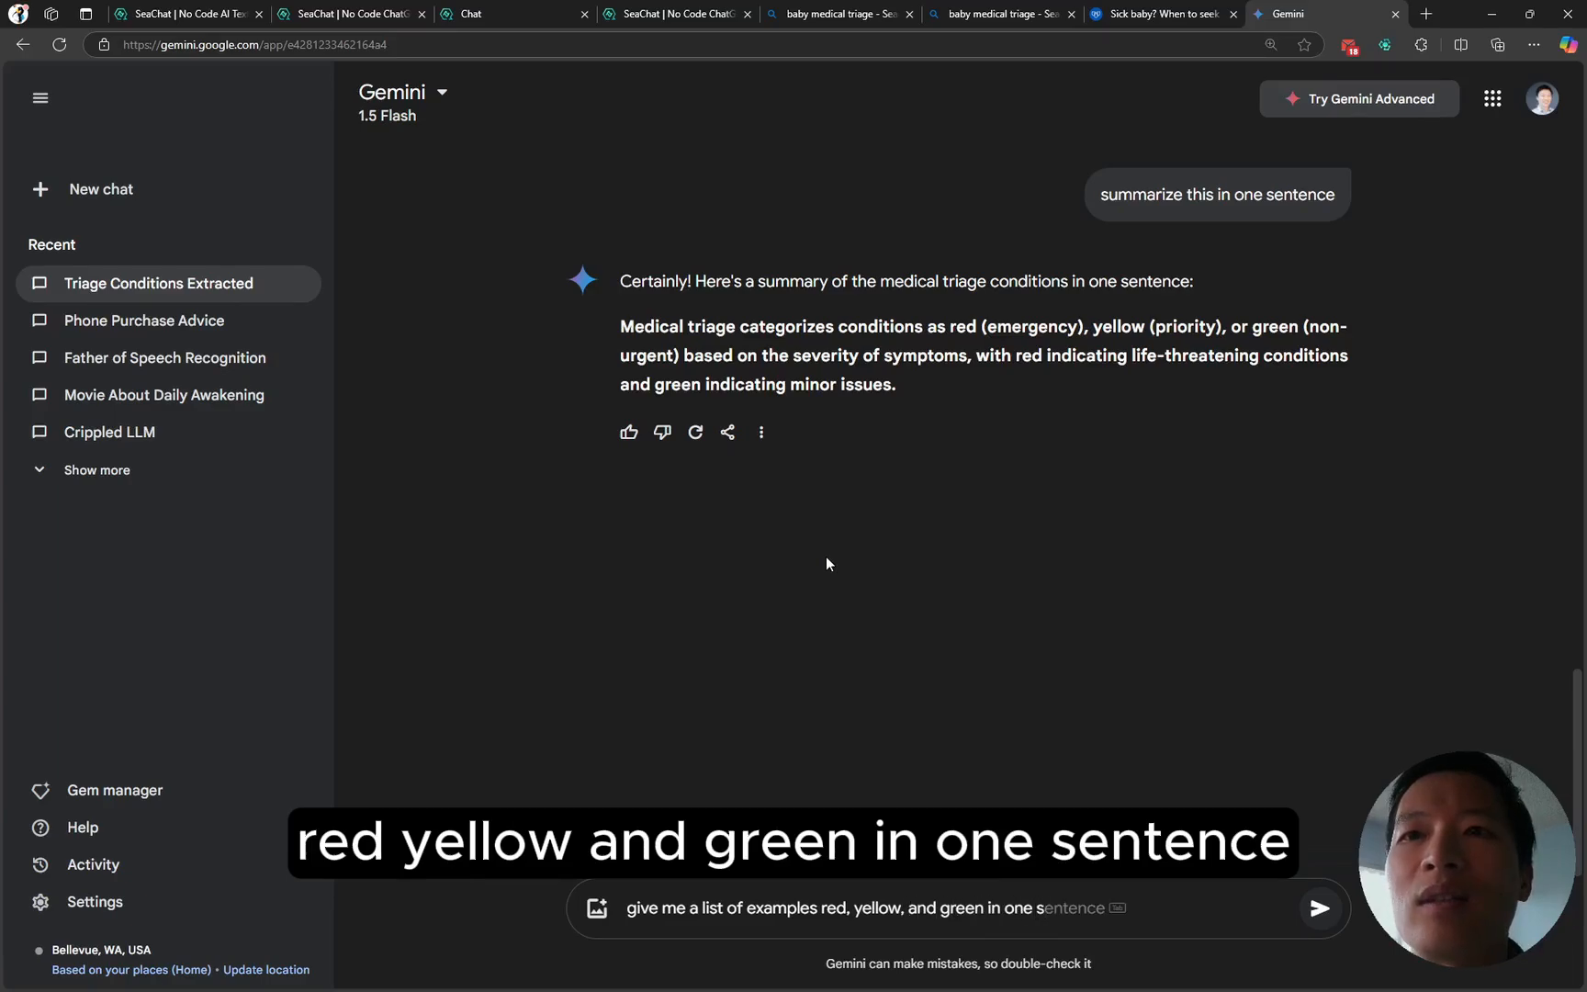
key("Tab")
key("Return")
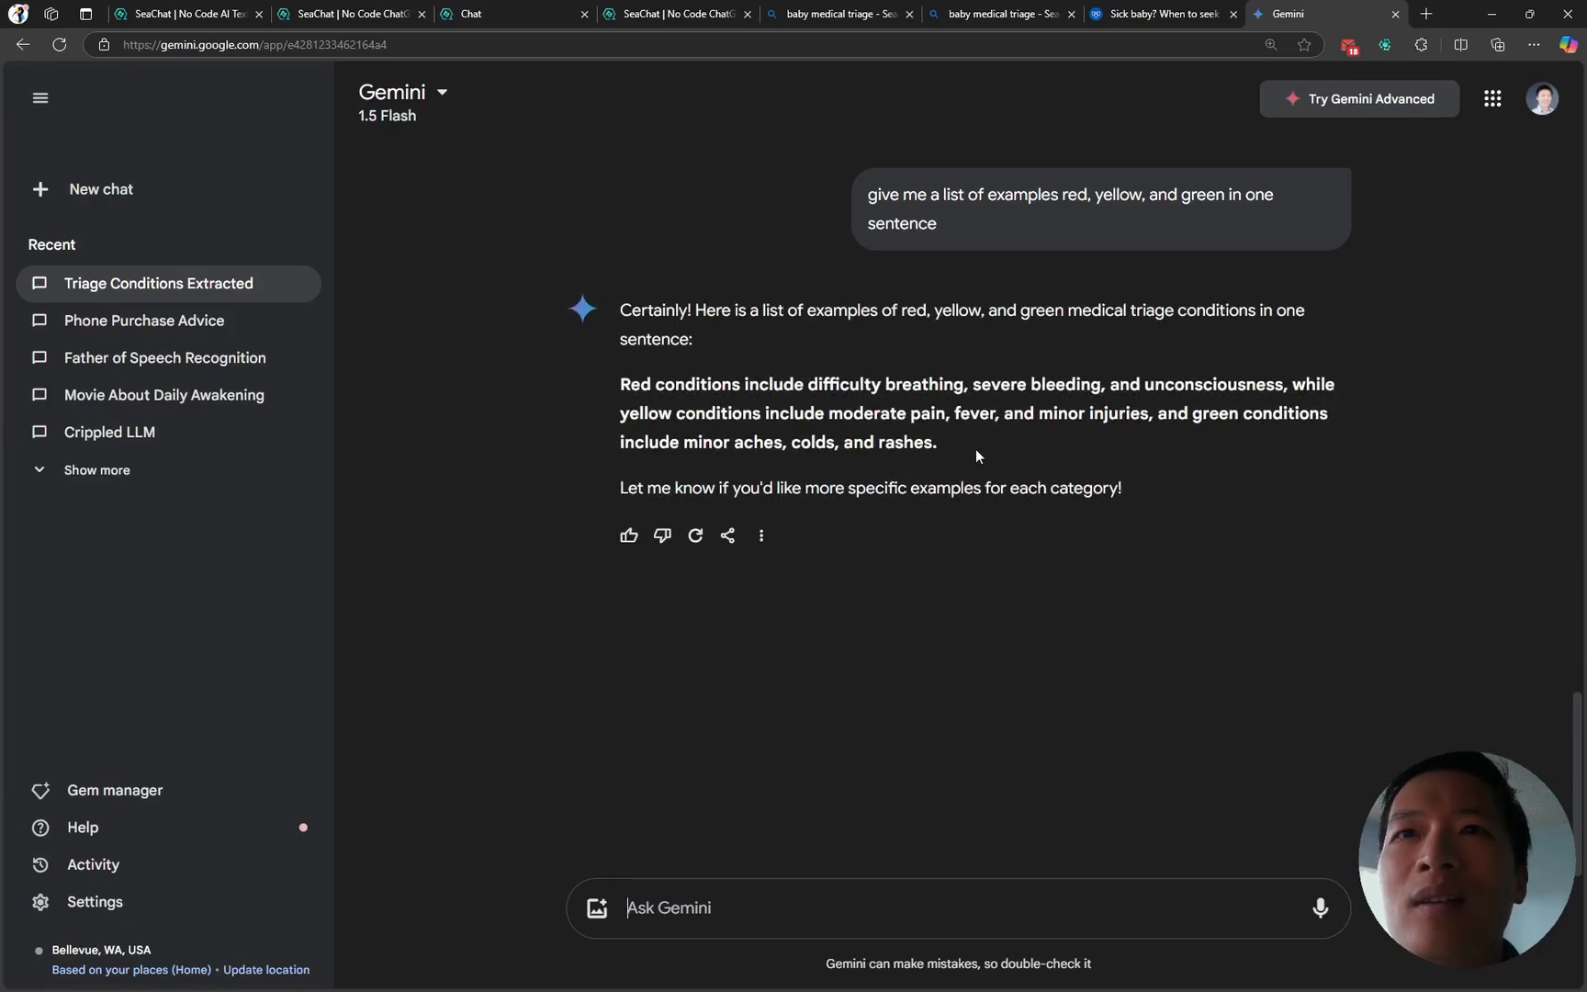
- Copy Gemini's bold sentence of red, yellow and green examples into the When condition of SeaChat's new auto-add label trigger
left_click_drag(942, 447, 634, 384)
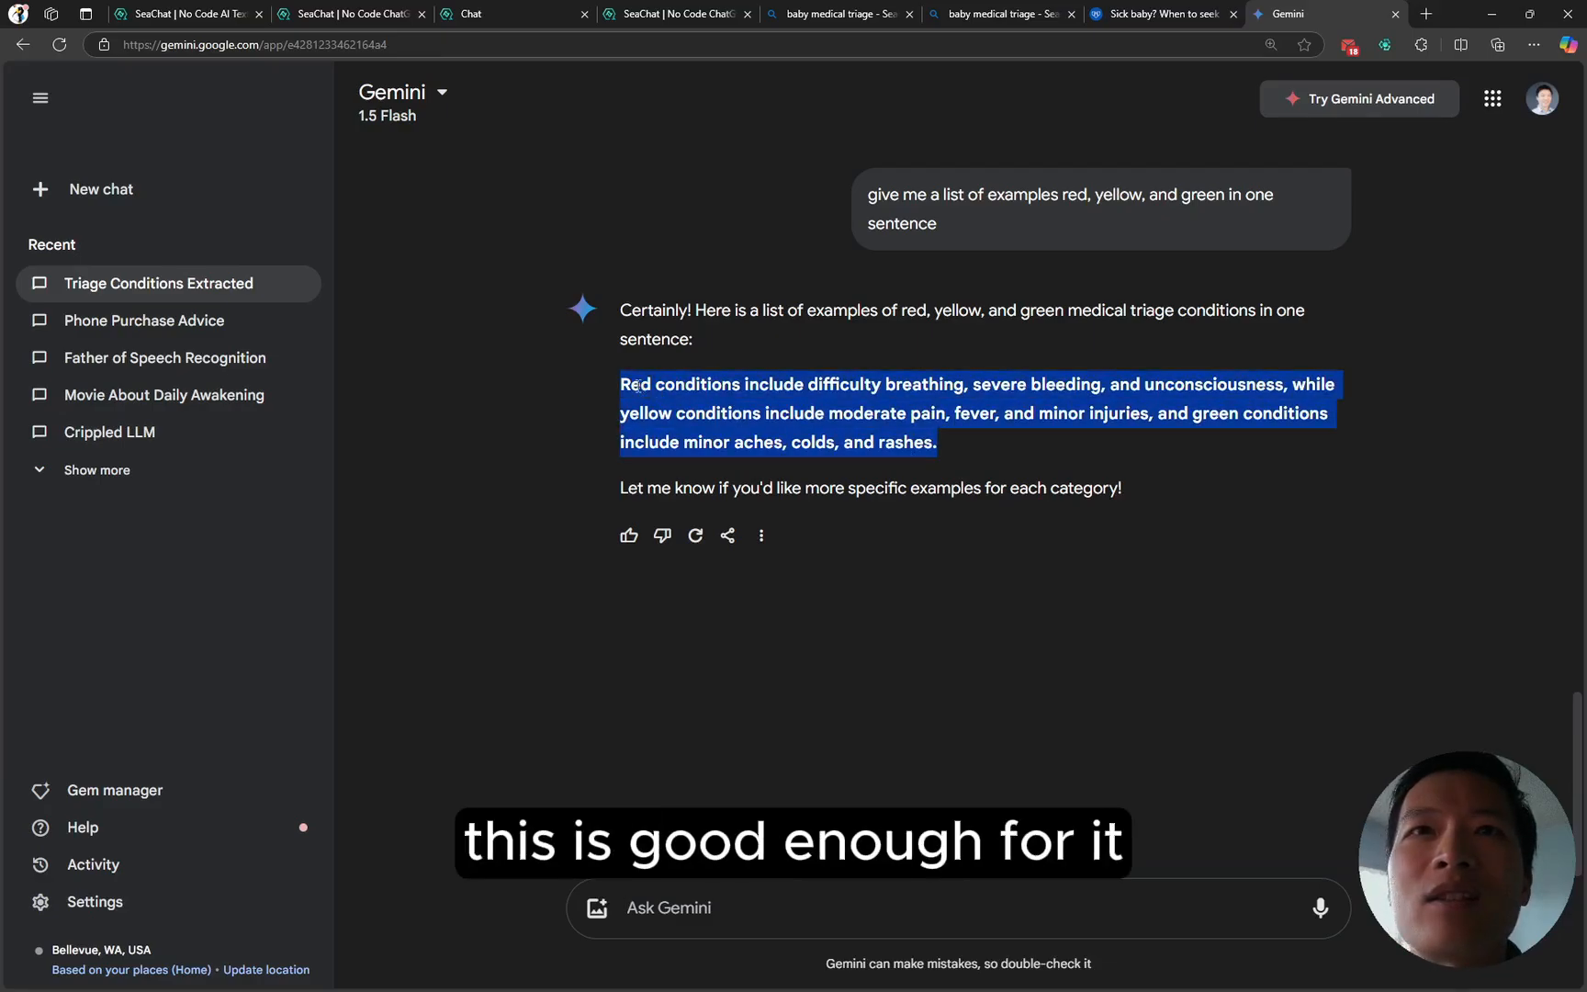
left_click(514, 14)
left_click(351, 14)
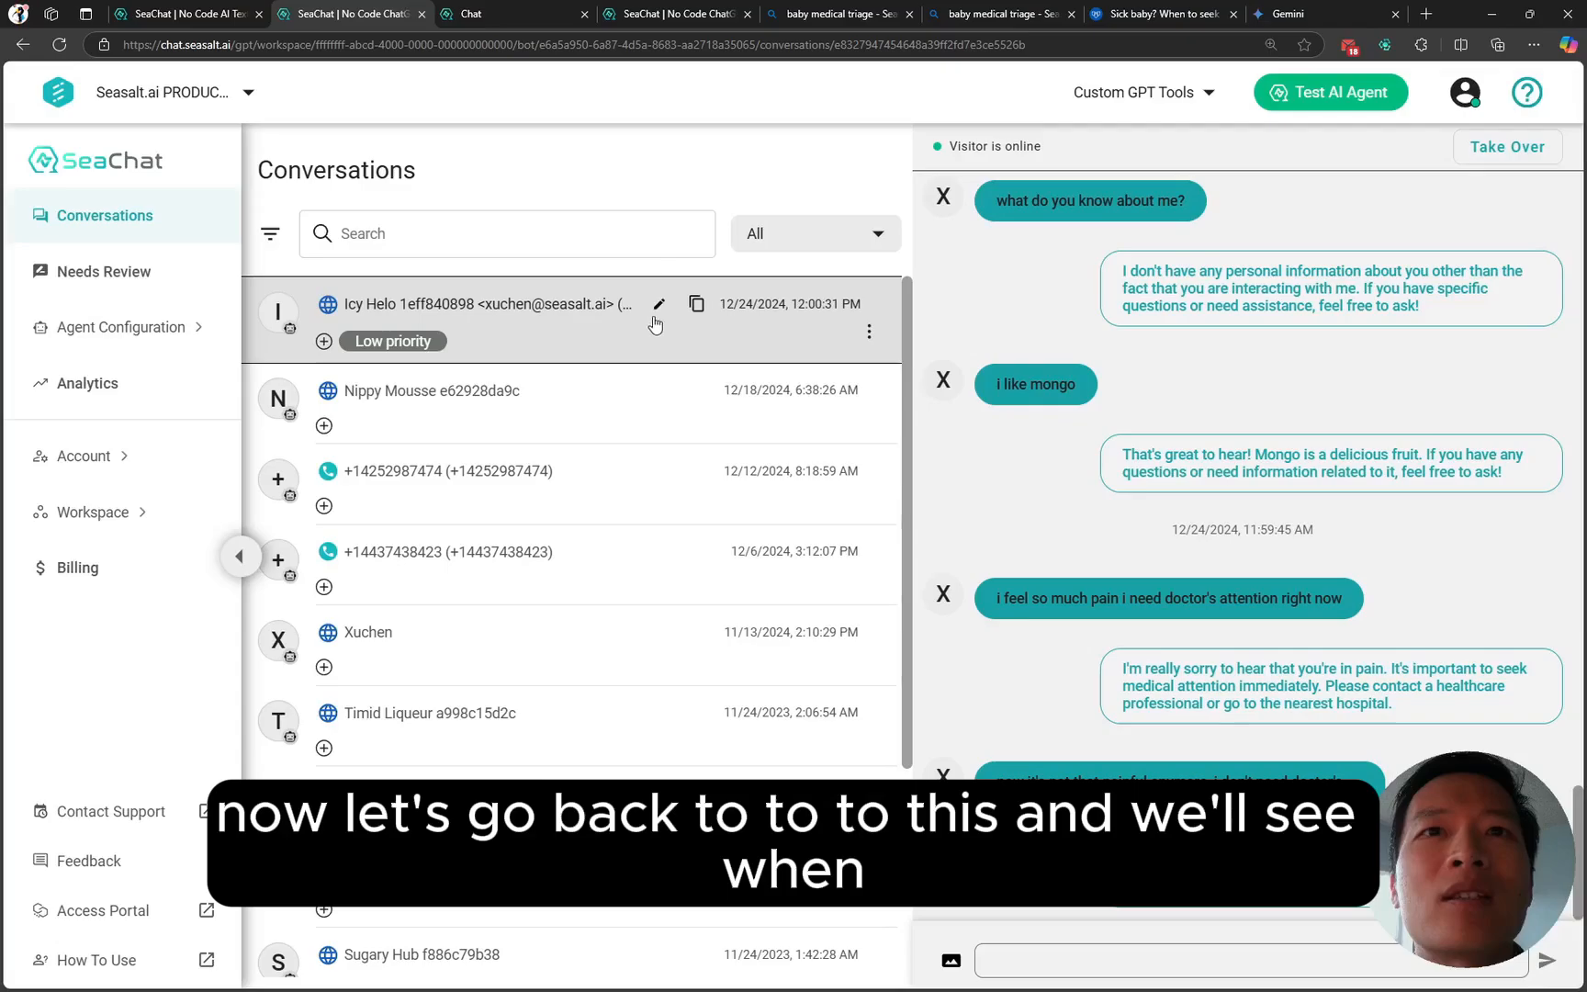
left_click(651, 15)
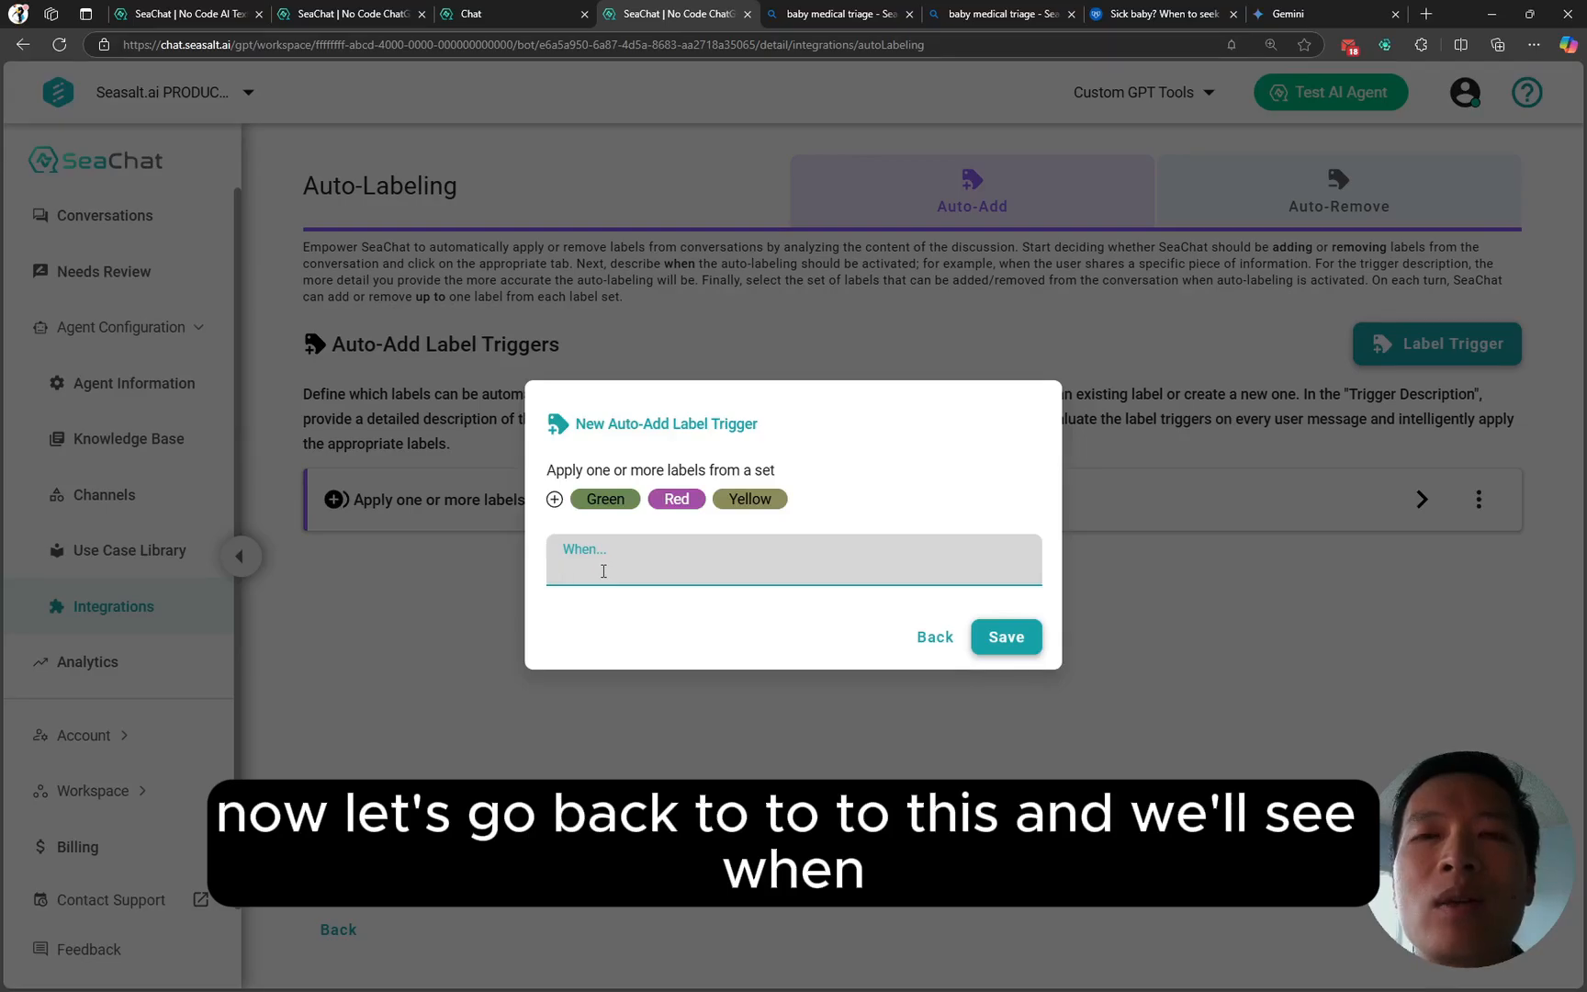
key("ctrl+v")
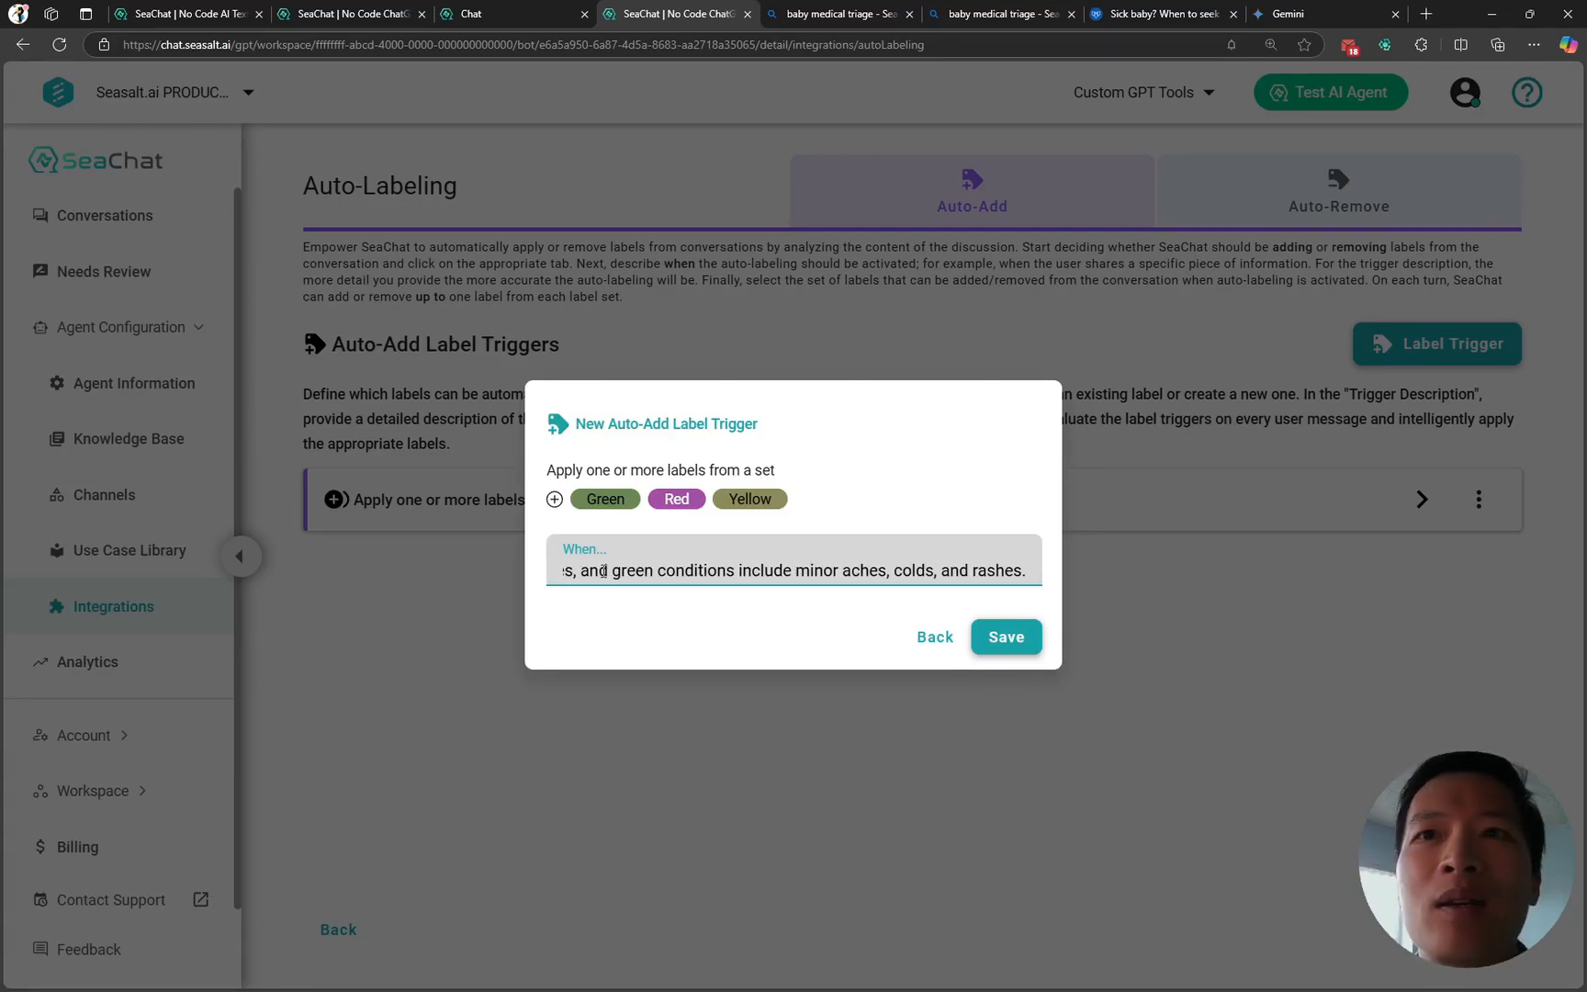
- Insert "Users express pain, apply medical triage: " at the beginning of the When condition
key("Home")
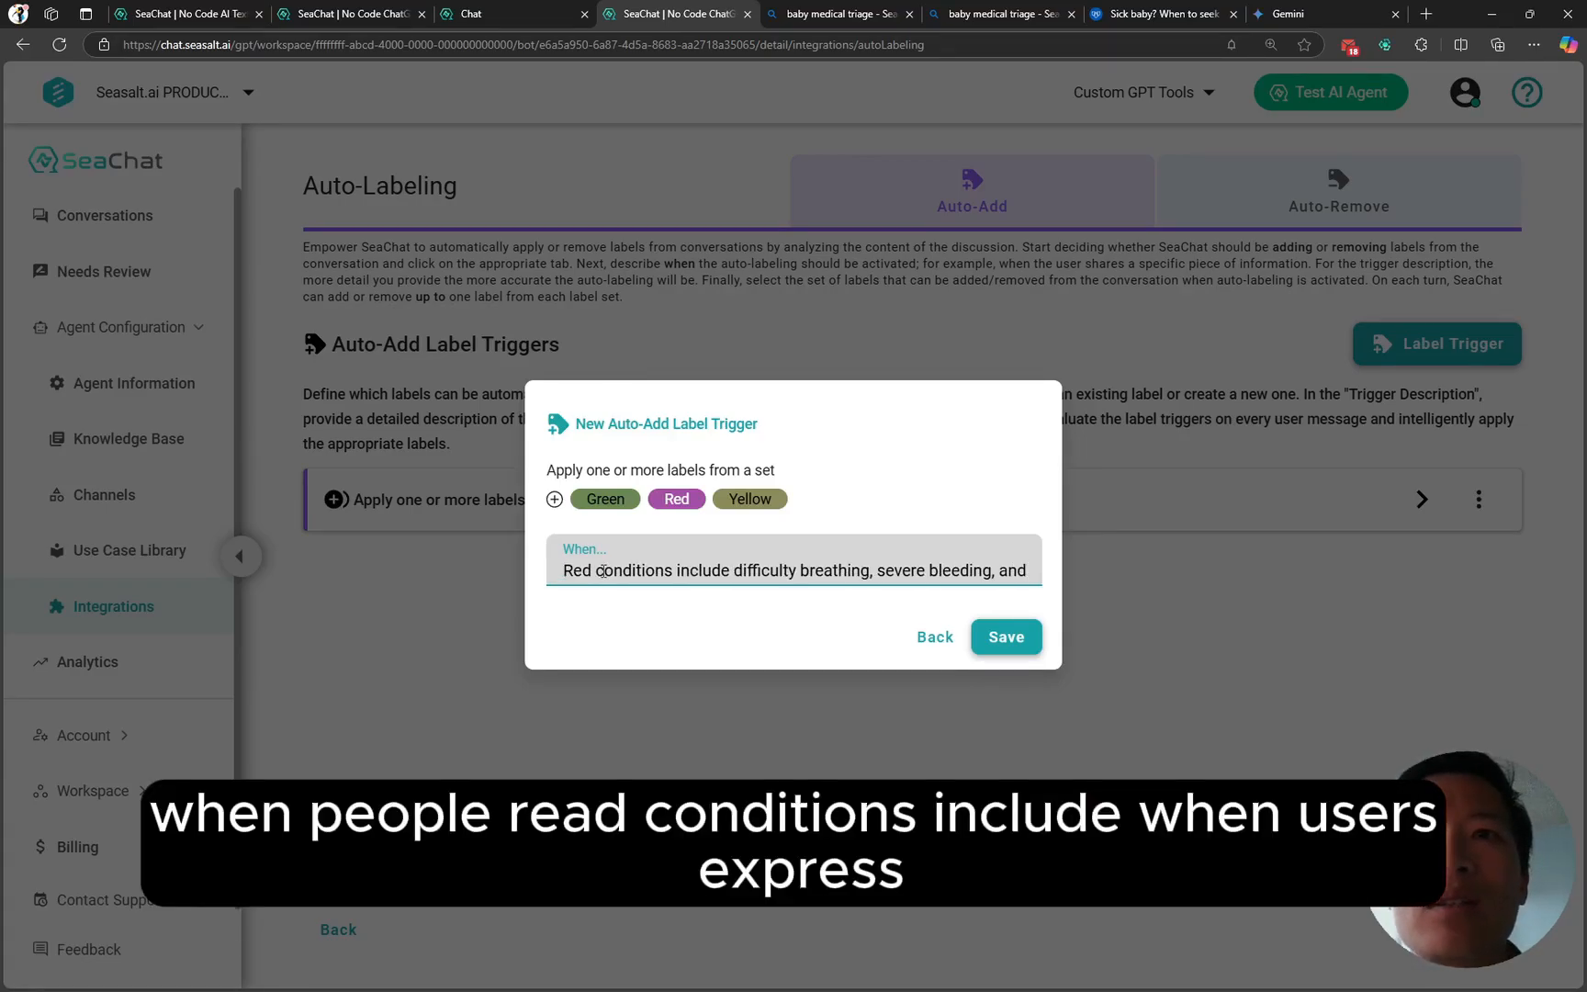
type("Users expres")
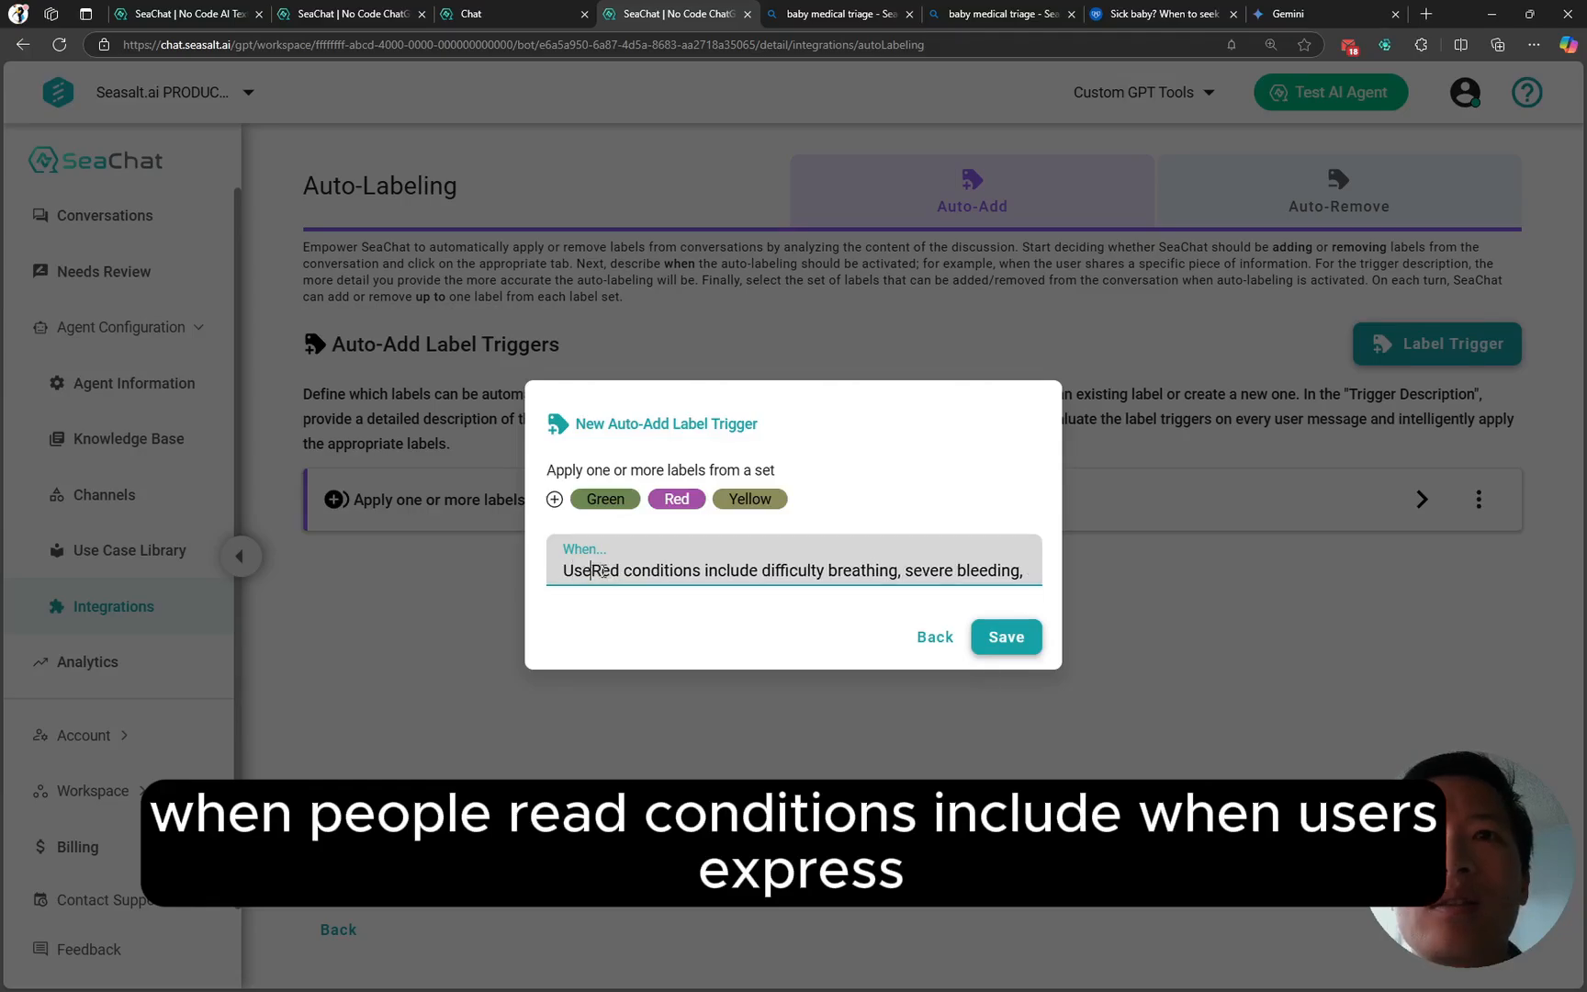
type("s ")
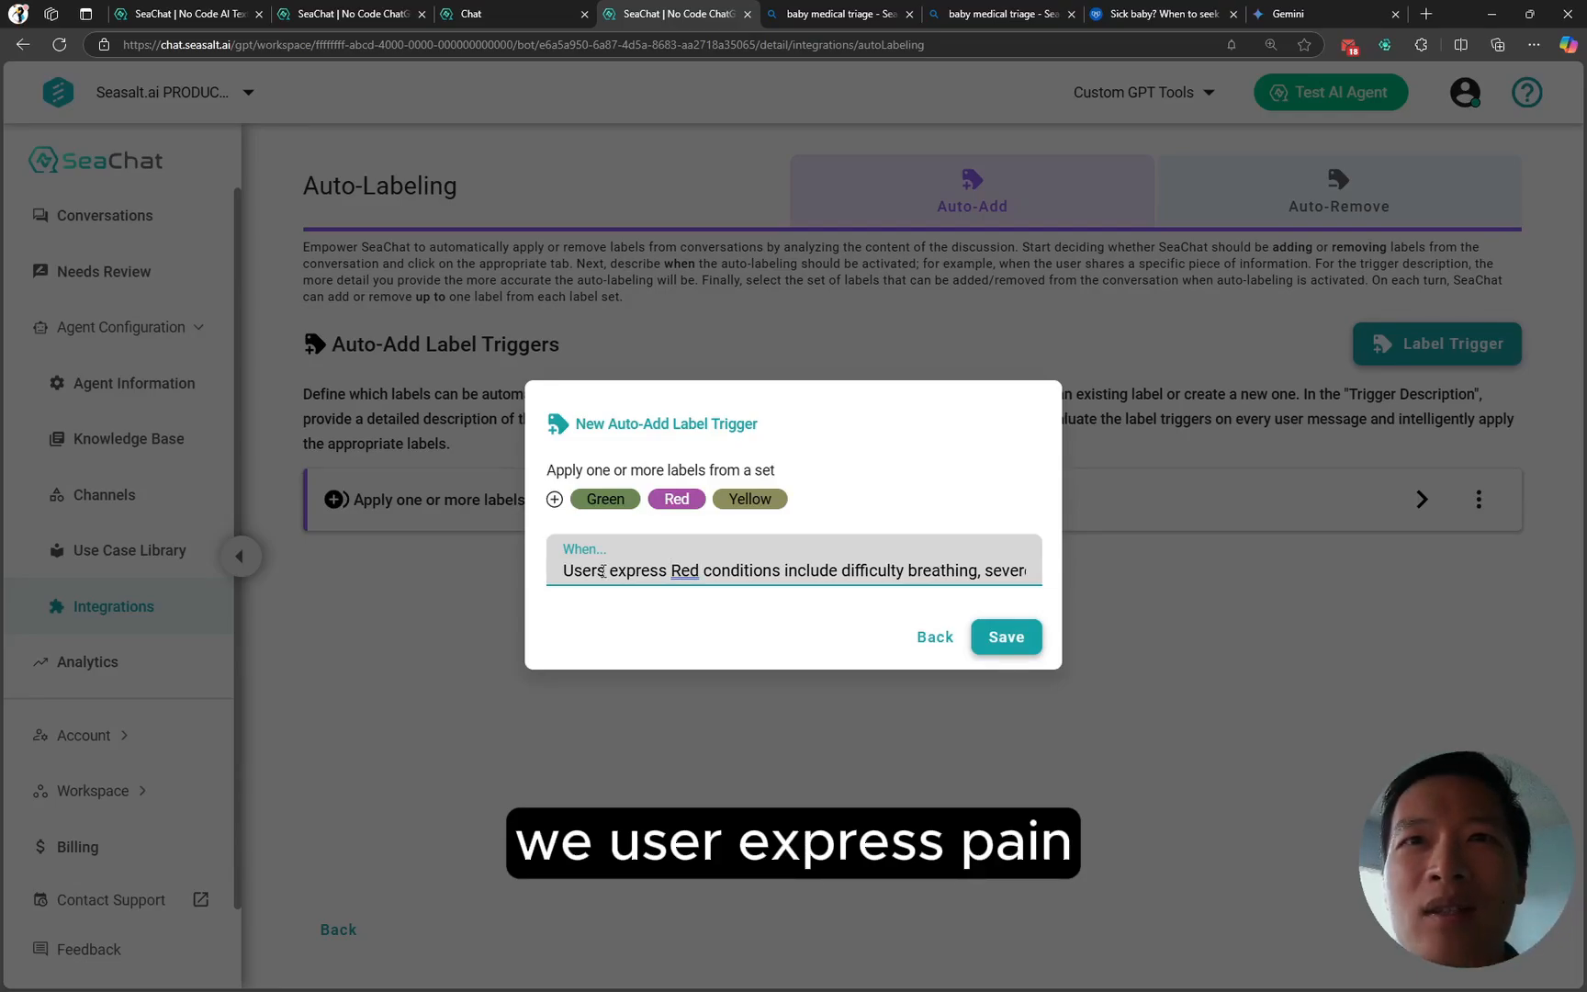
type("pain, app")
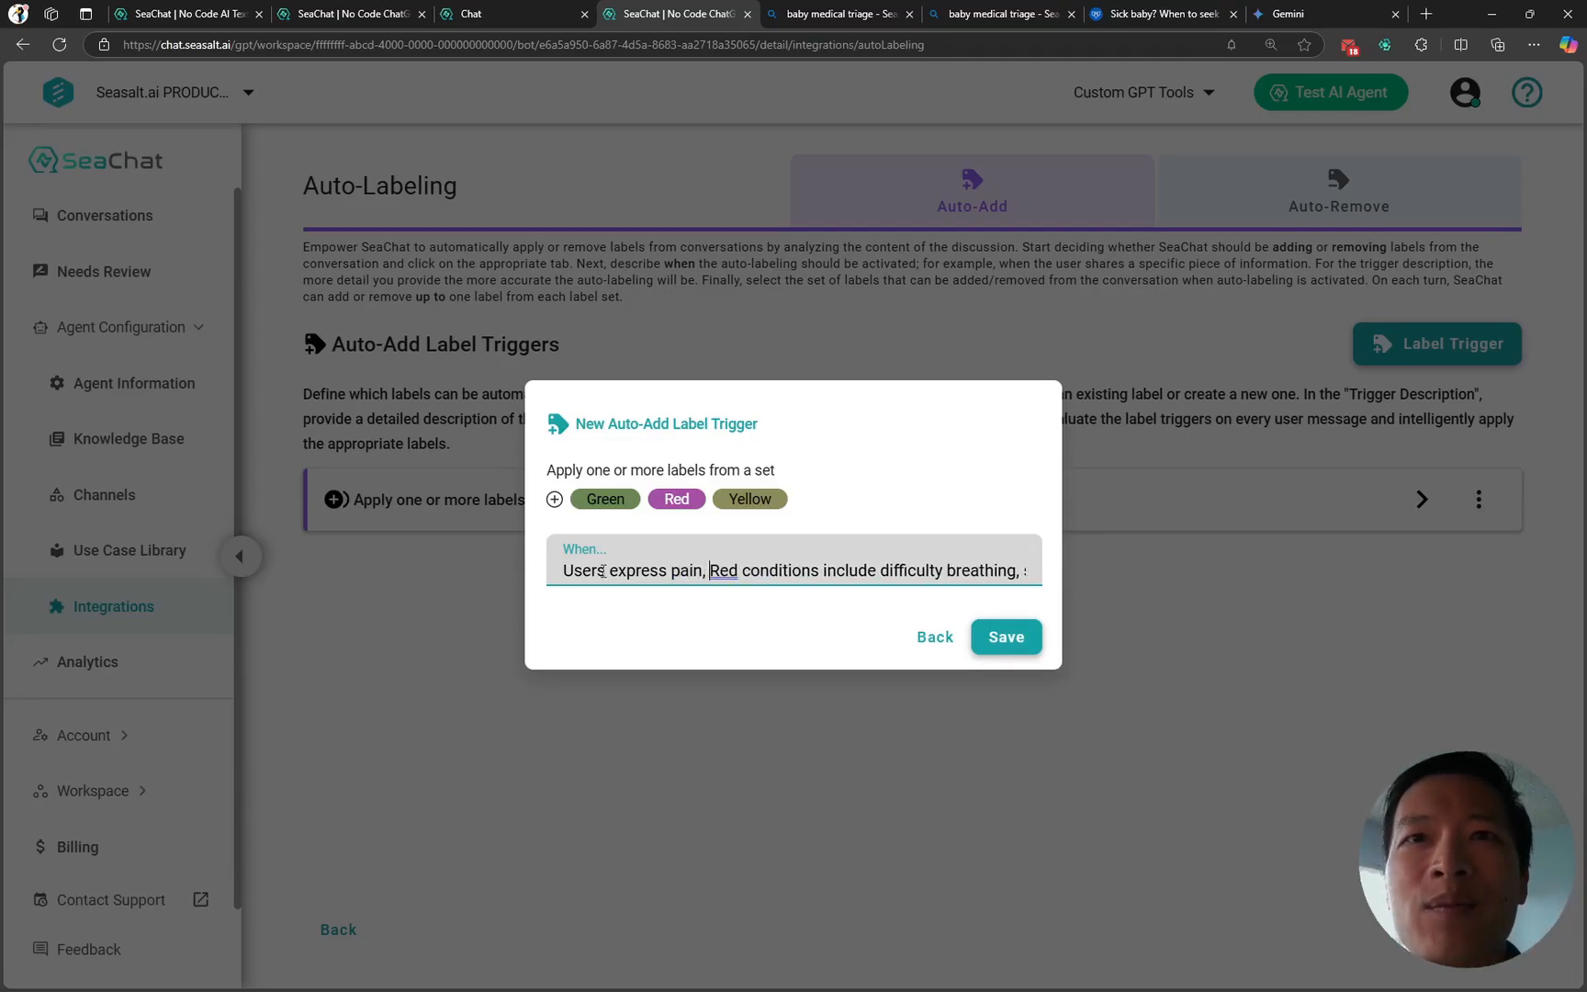
type("ly medical tr")
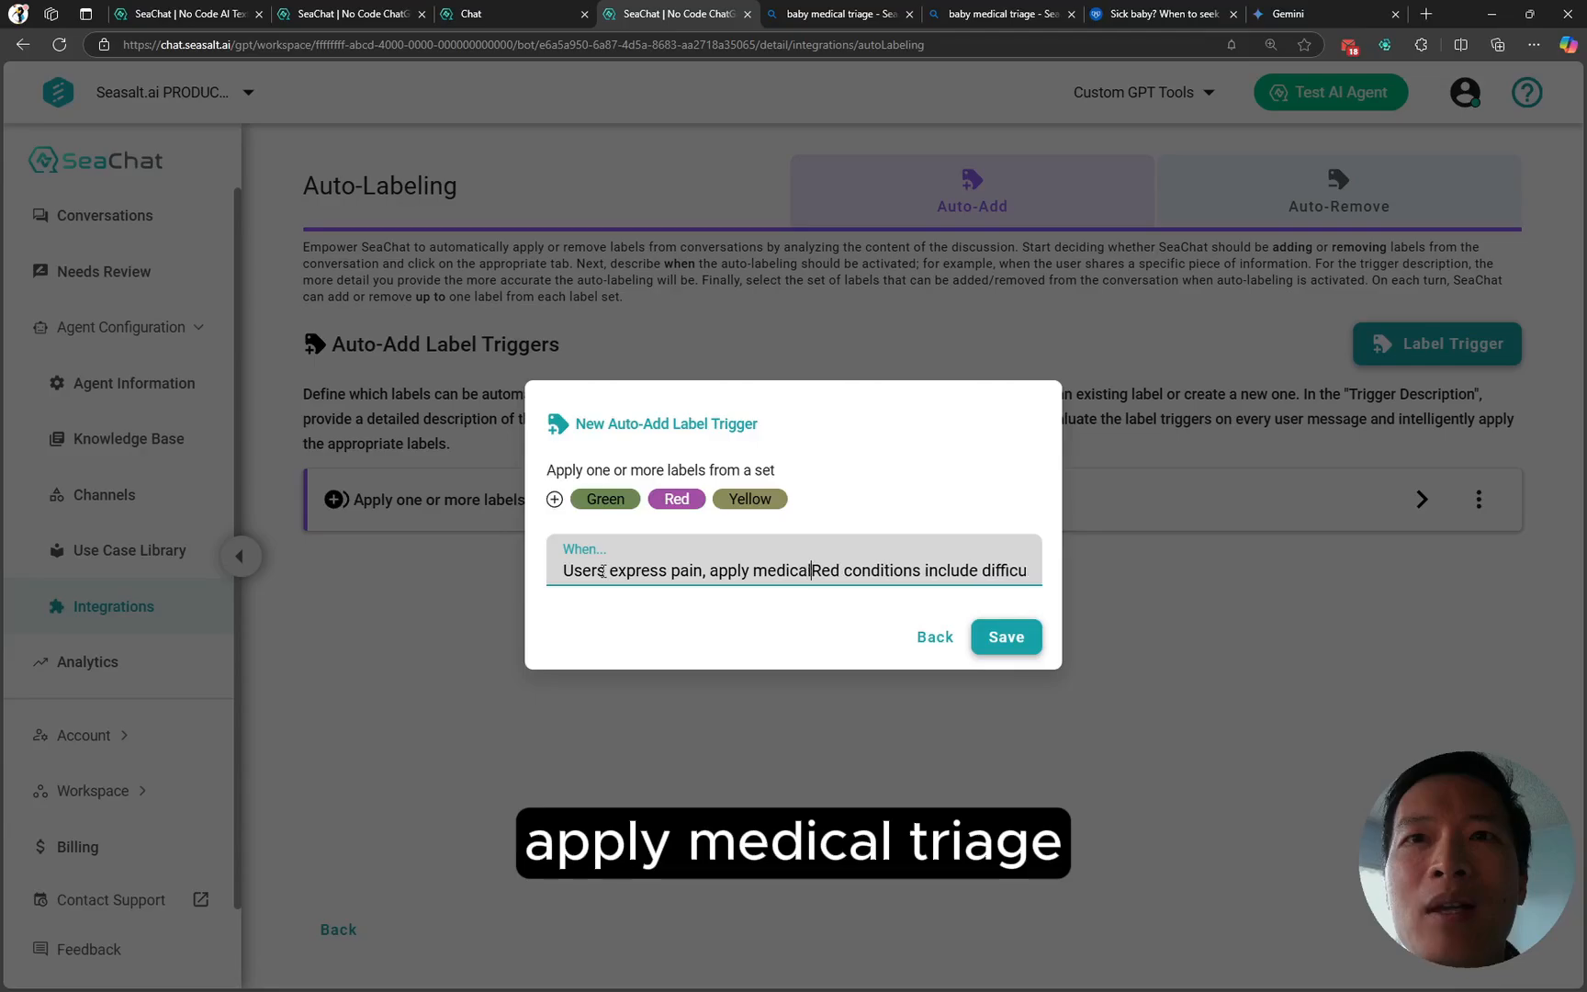
type("iage:")
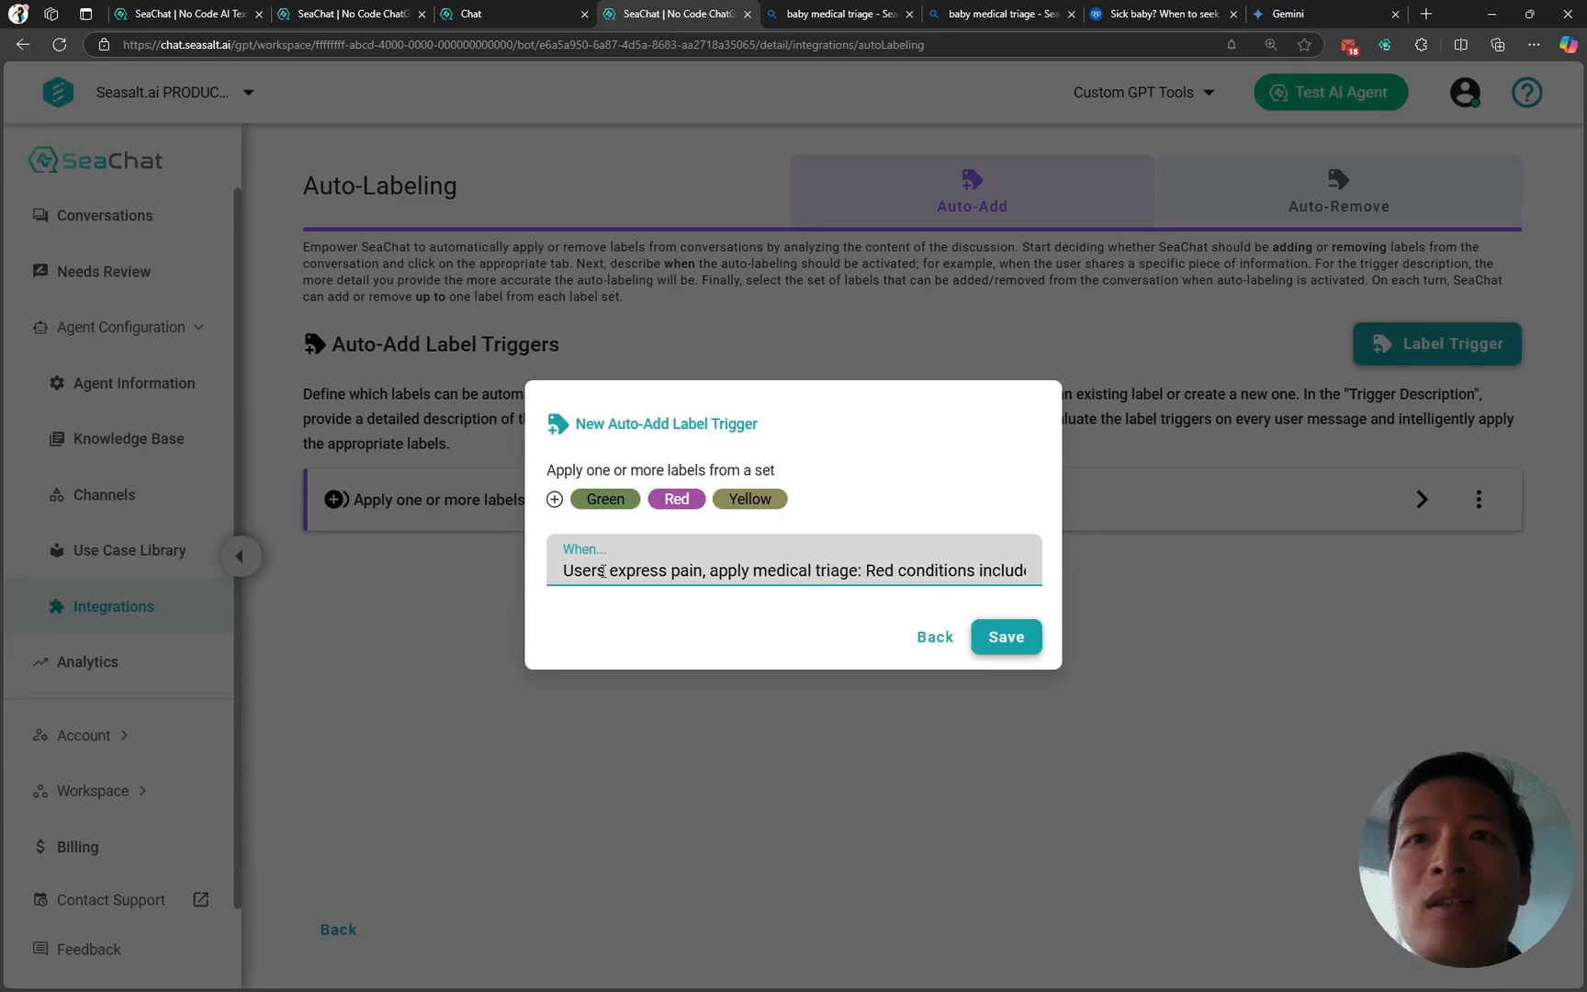
- Read through the full When condition of the new trigger, covering the red, yellow and green criteria
key("ctrl+Right")
key("ctrl+Right")
key("ctrl+Right")
key("ctrl+Right")
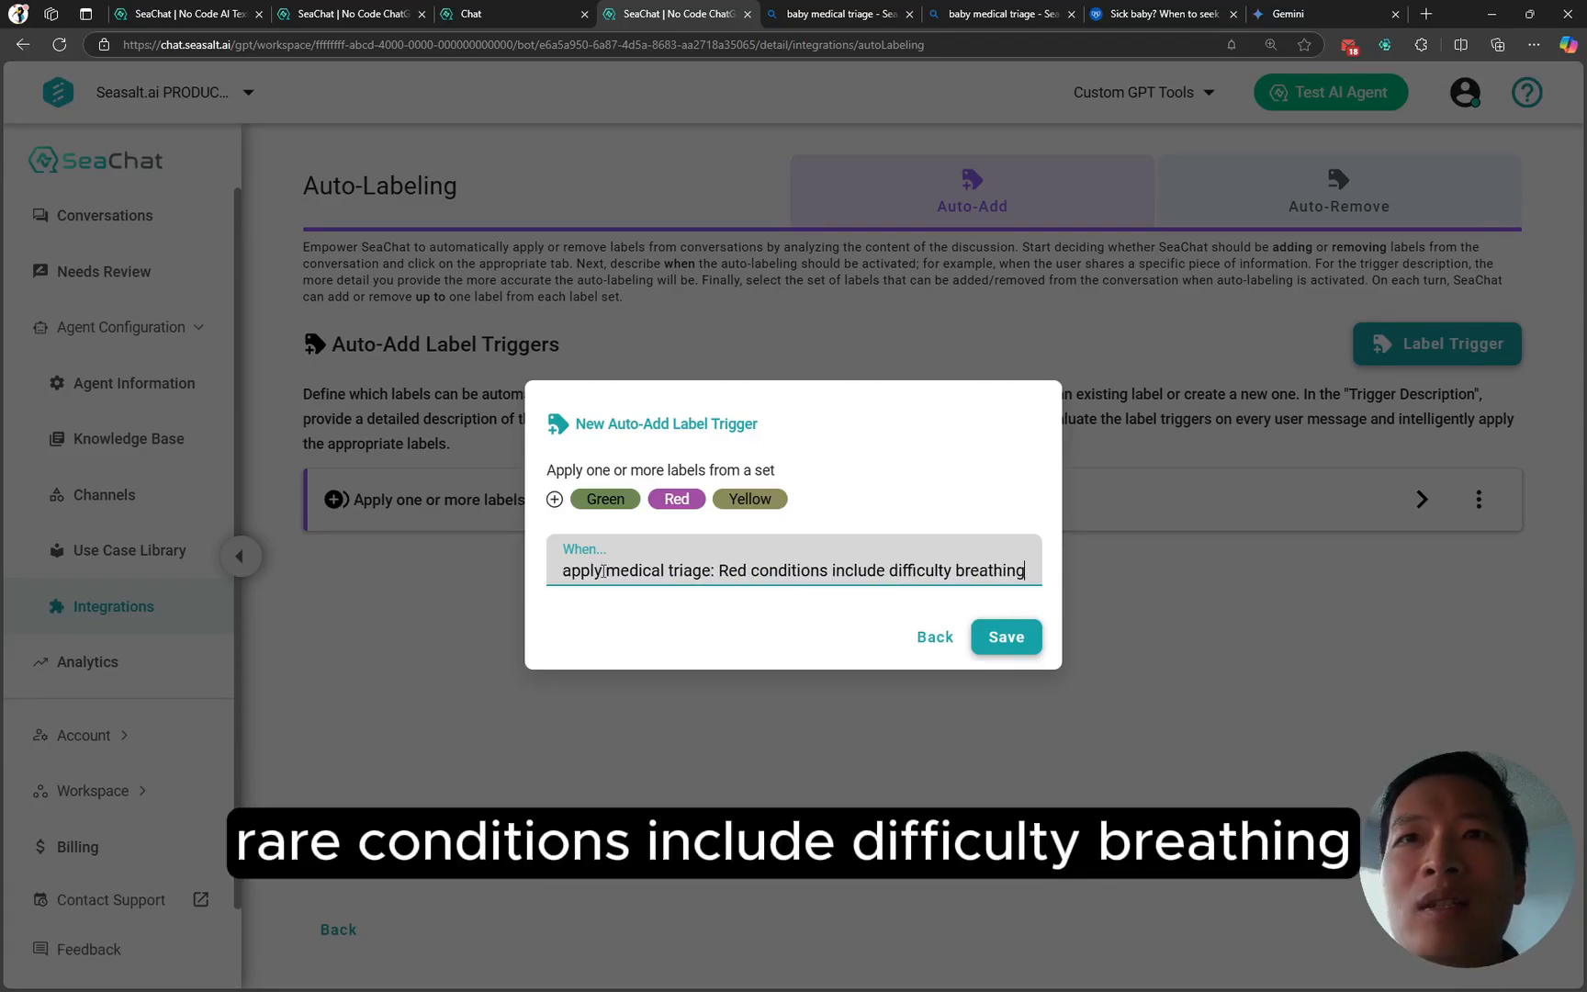
type(", severe ")
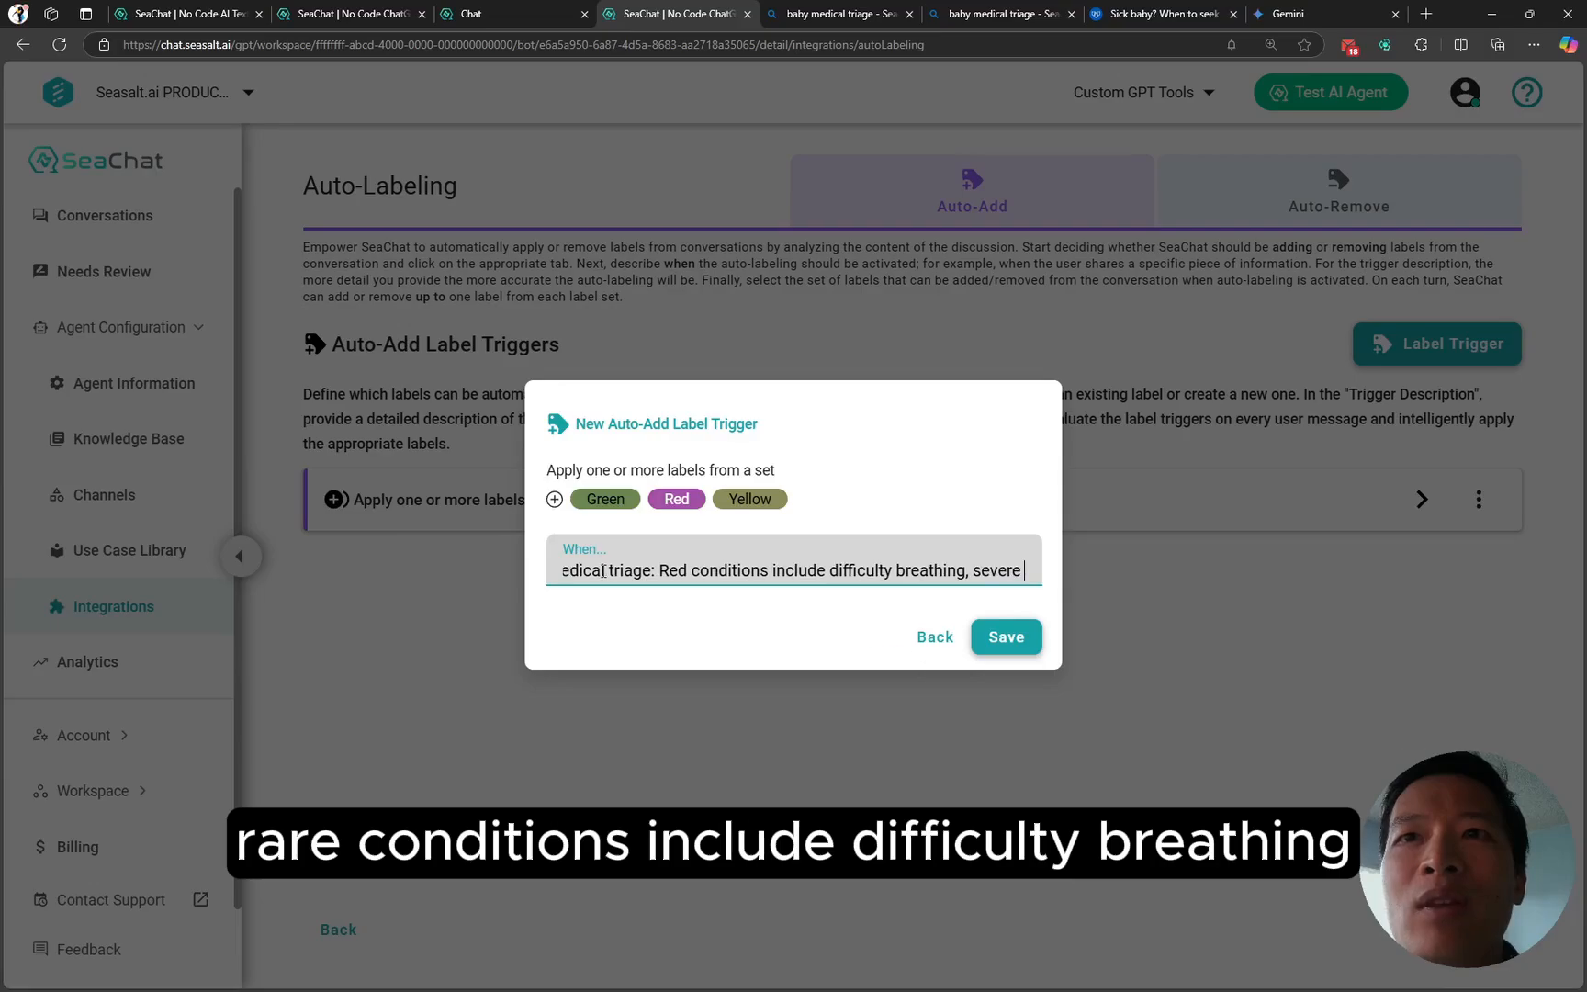
type("bleeding, and unconsciousness")
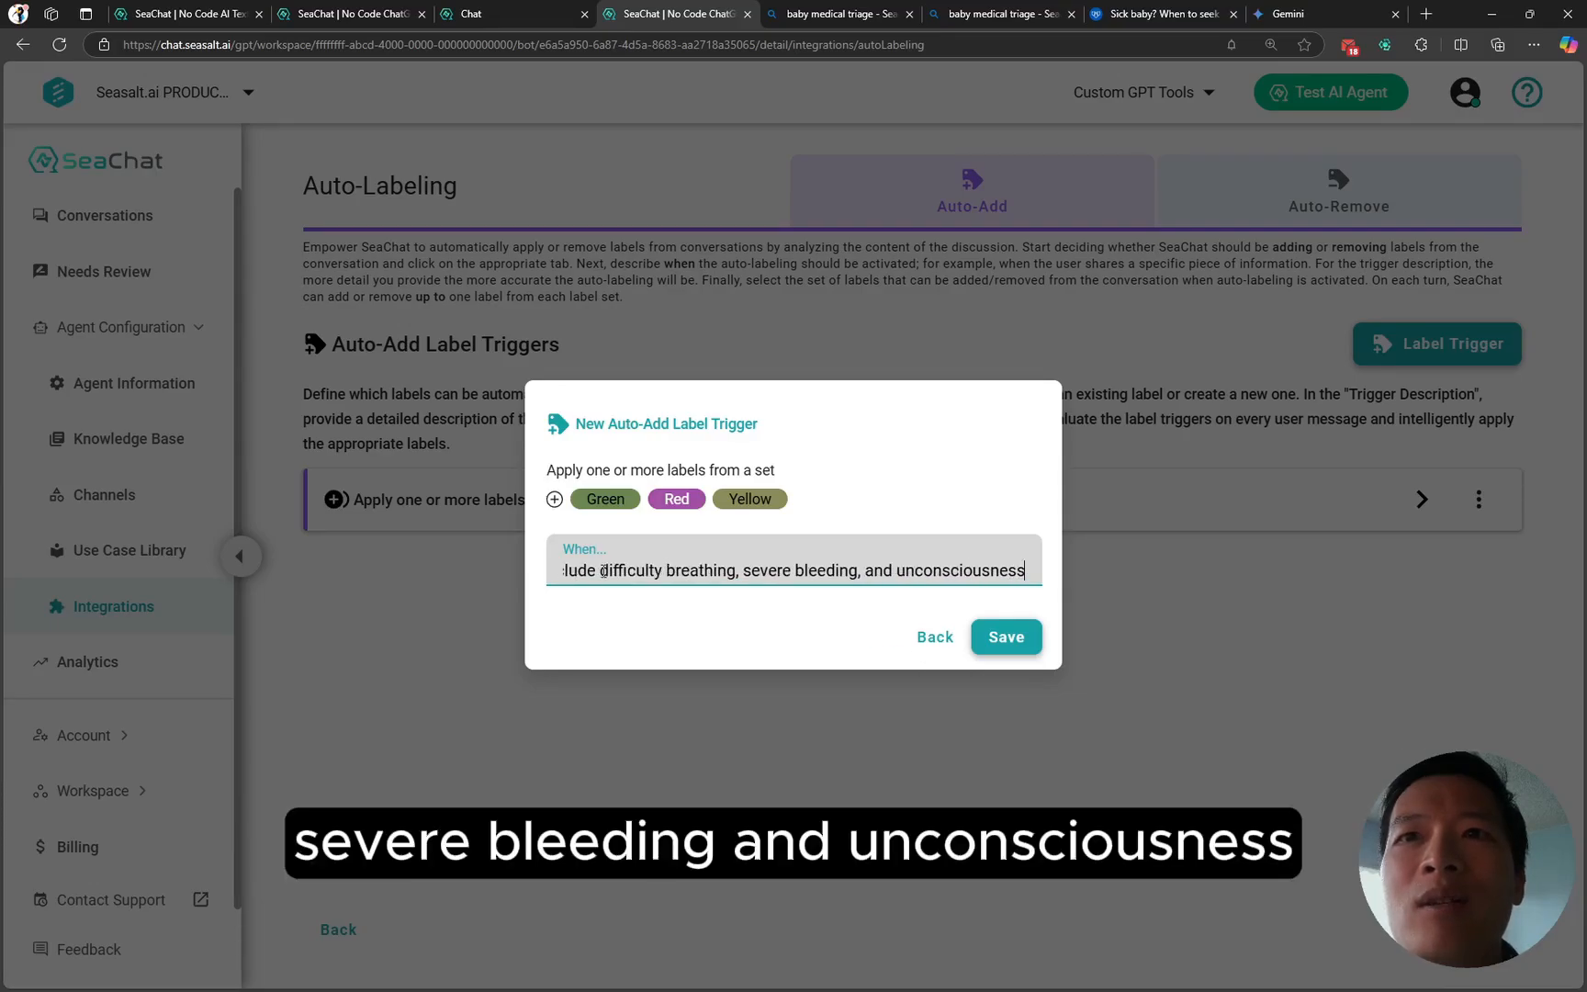
type(", while yellow ")
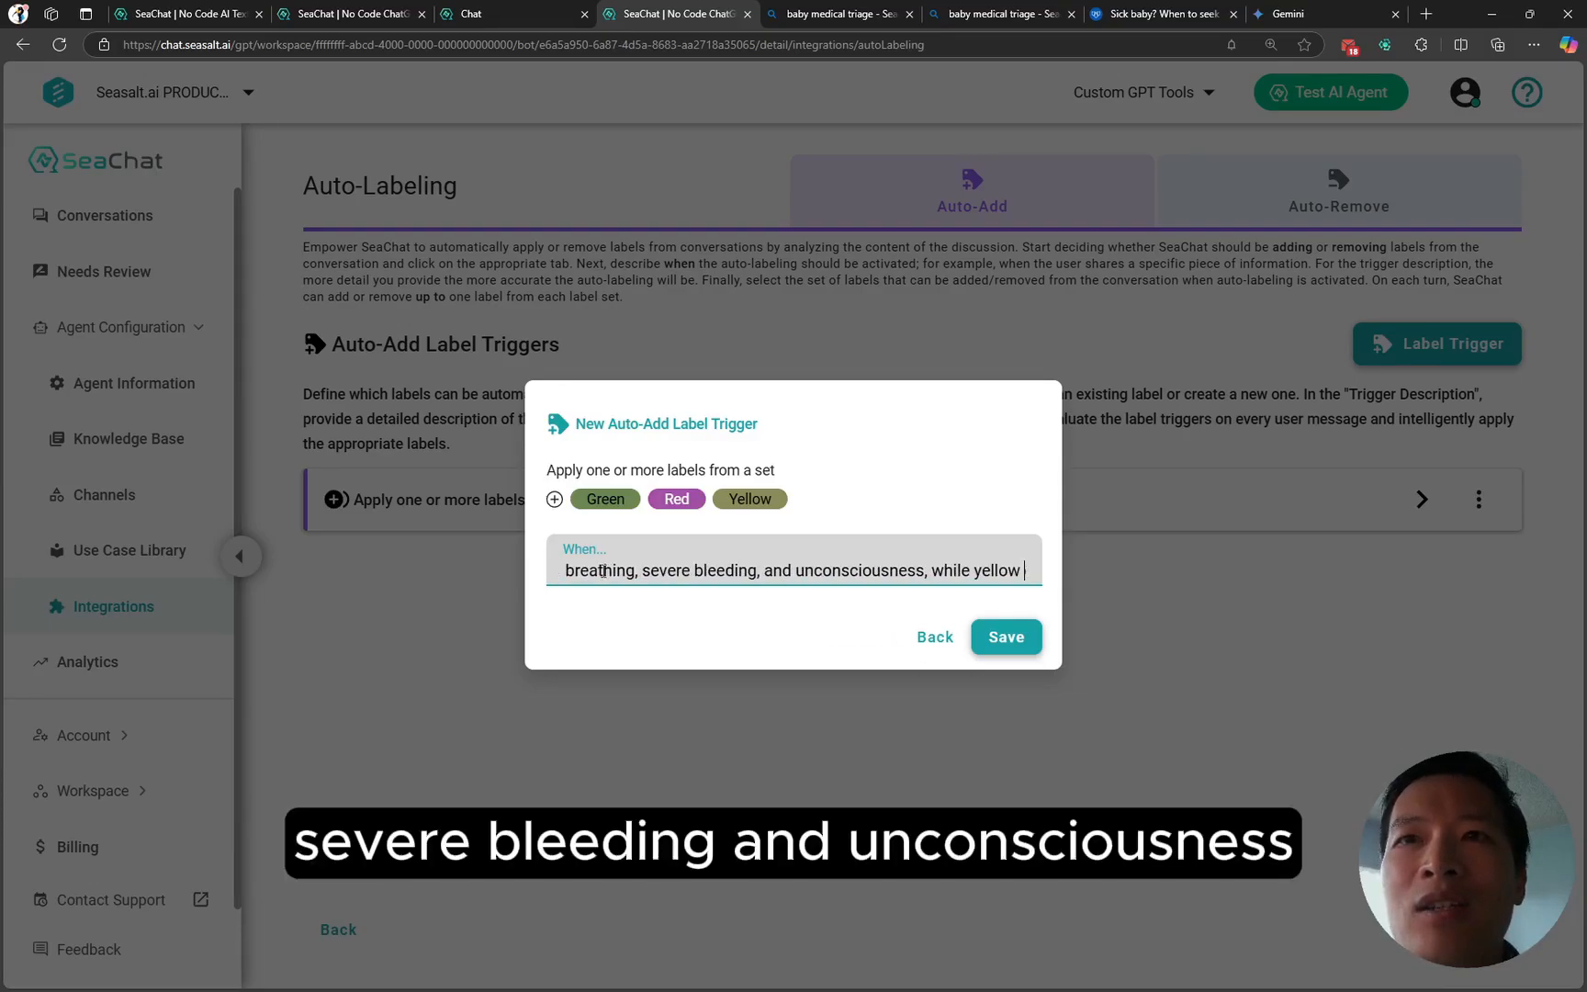
type("conditions include moderate pain")
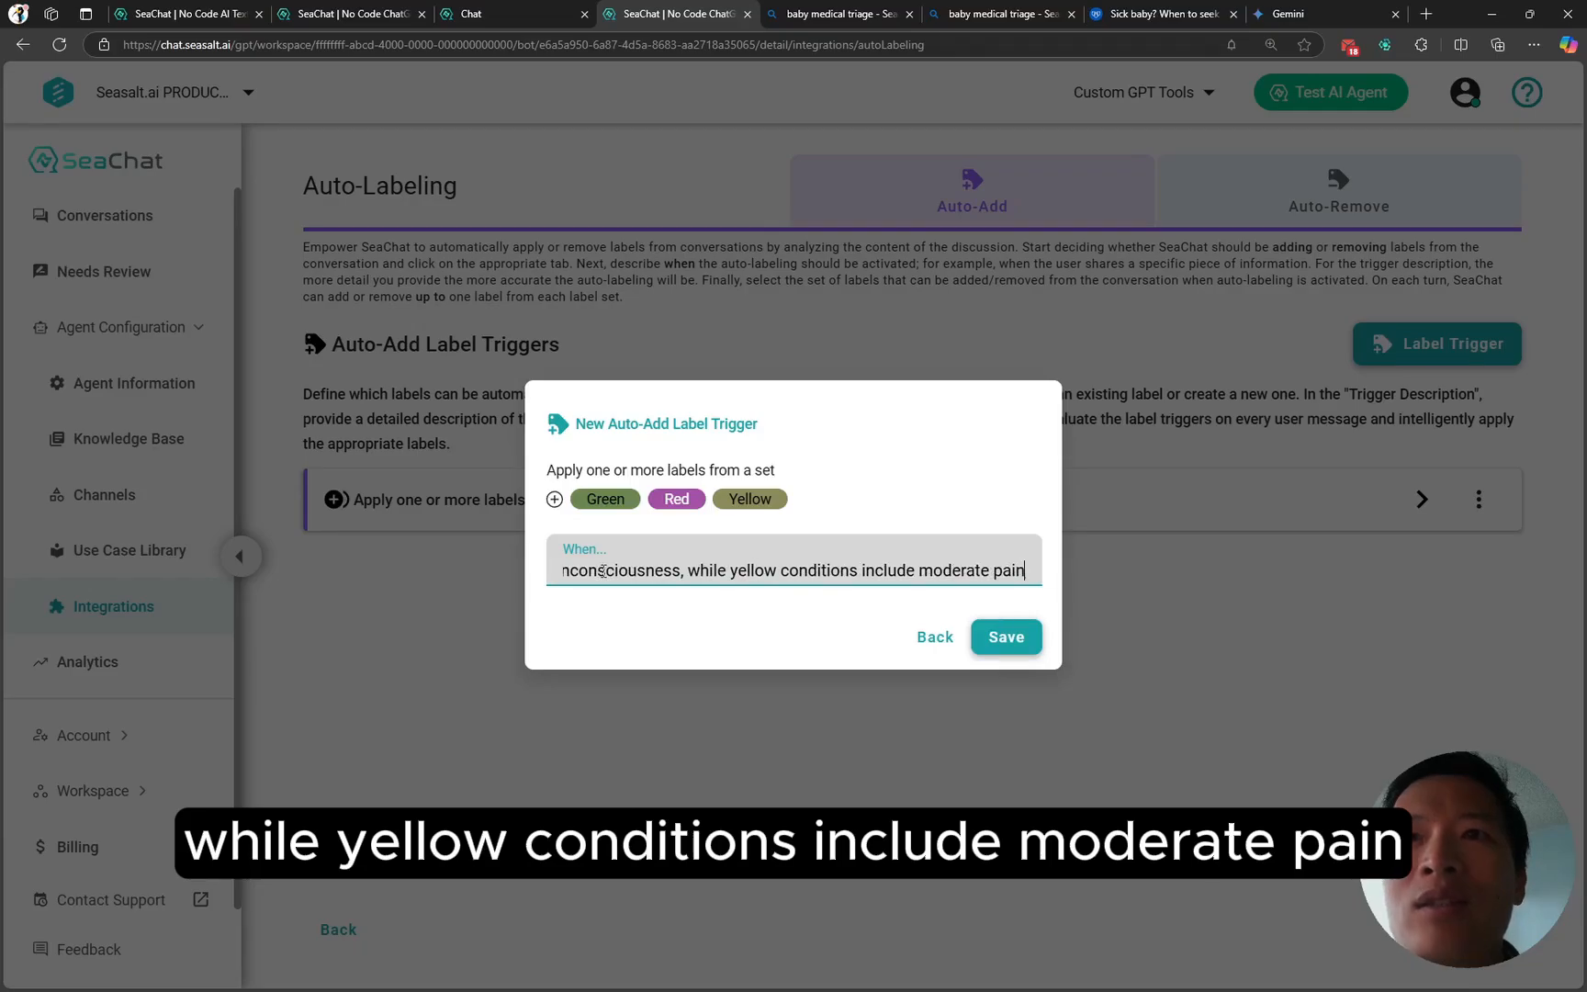
type(", fever, and ")
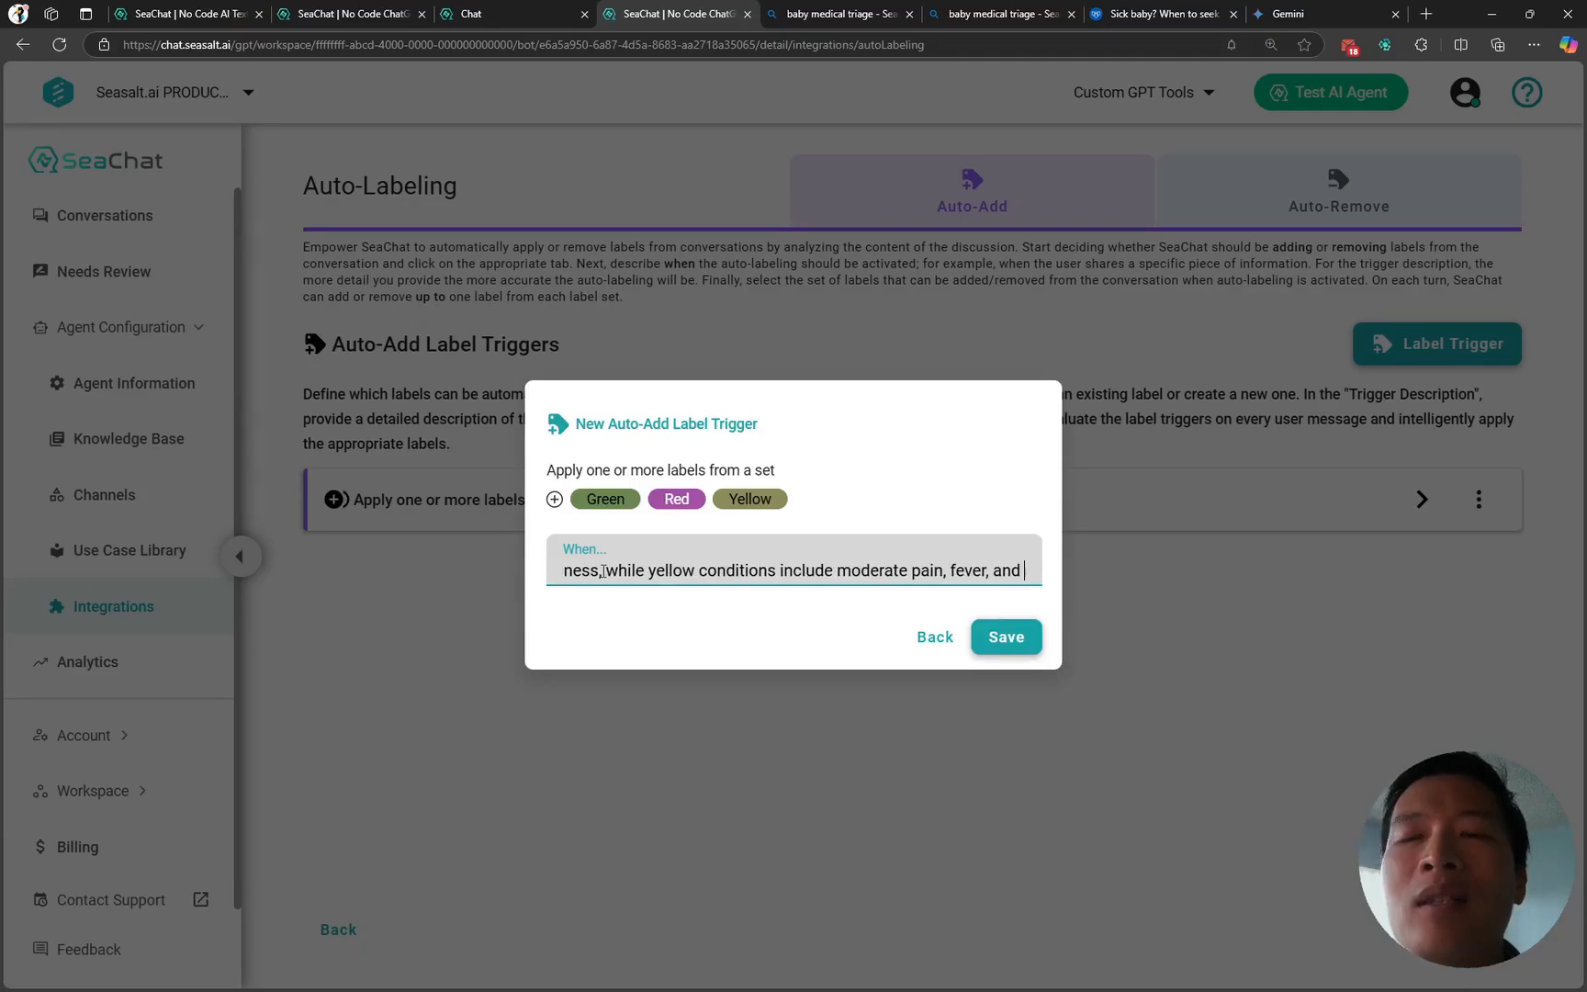
type("minor injuries, and green conditions include ")
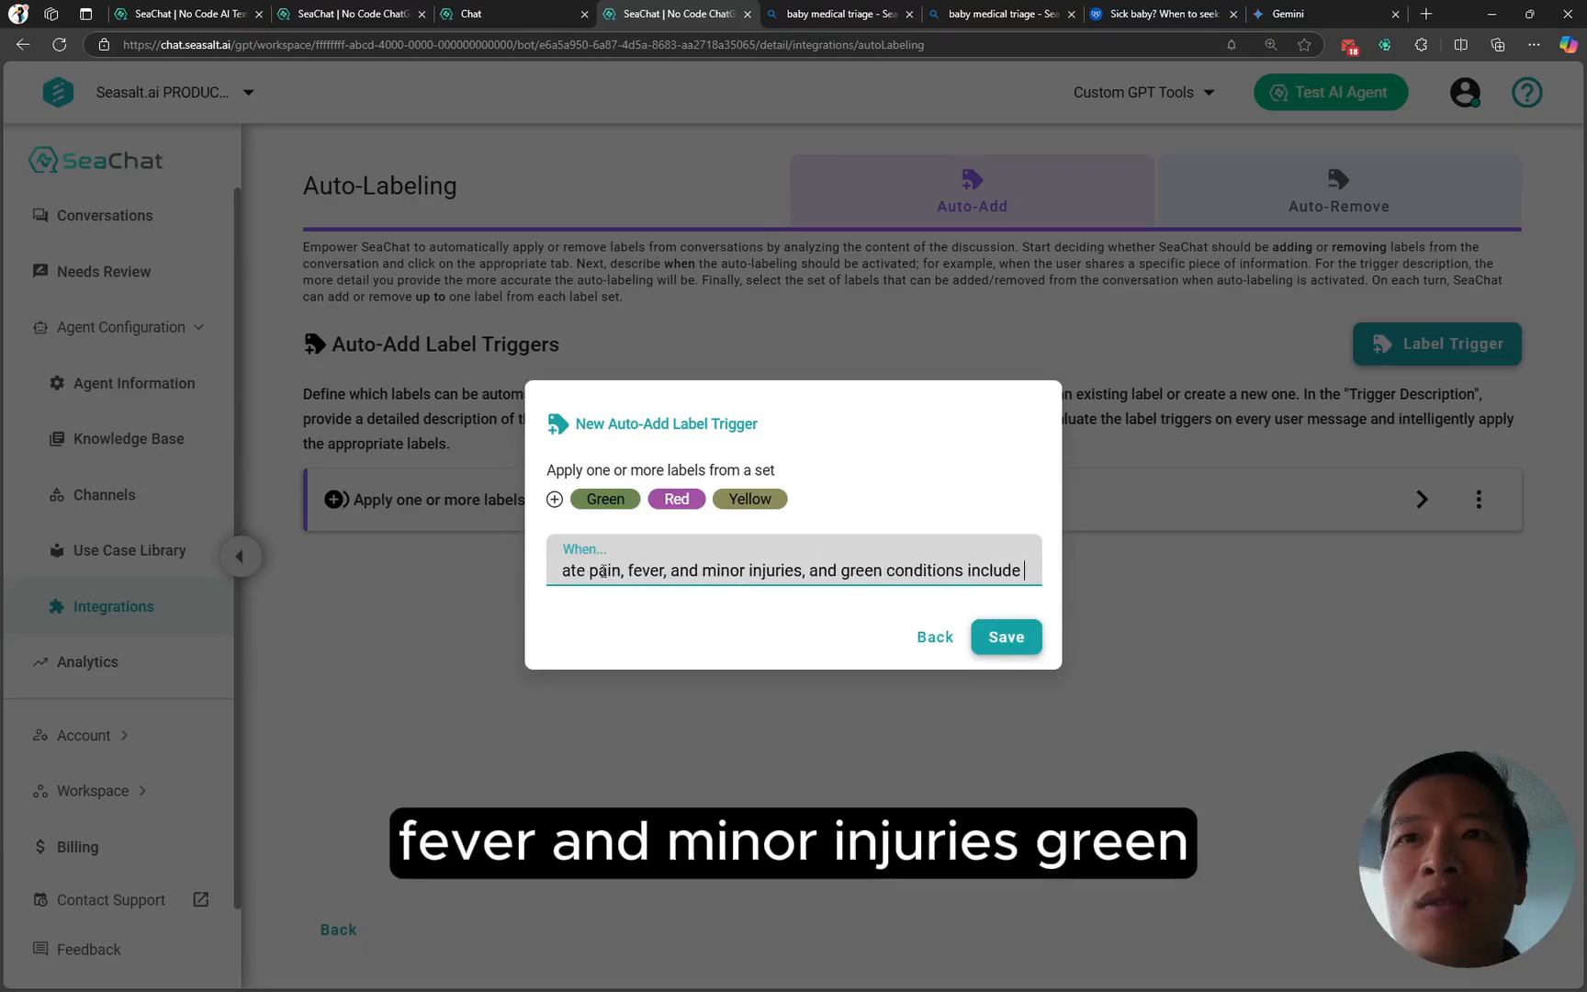
type("minor aches, colds, ")
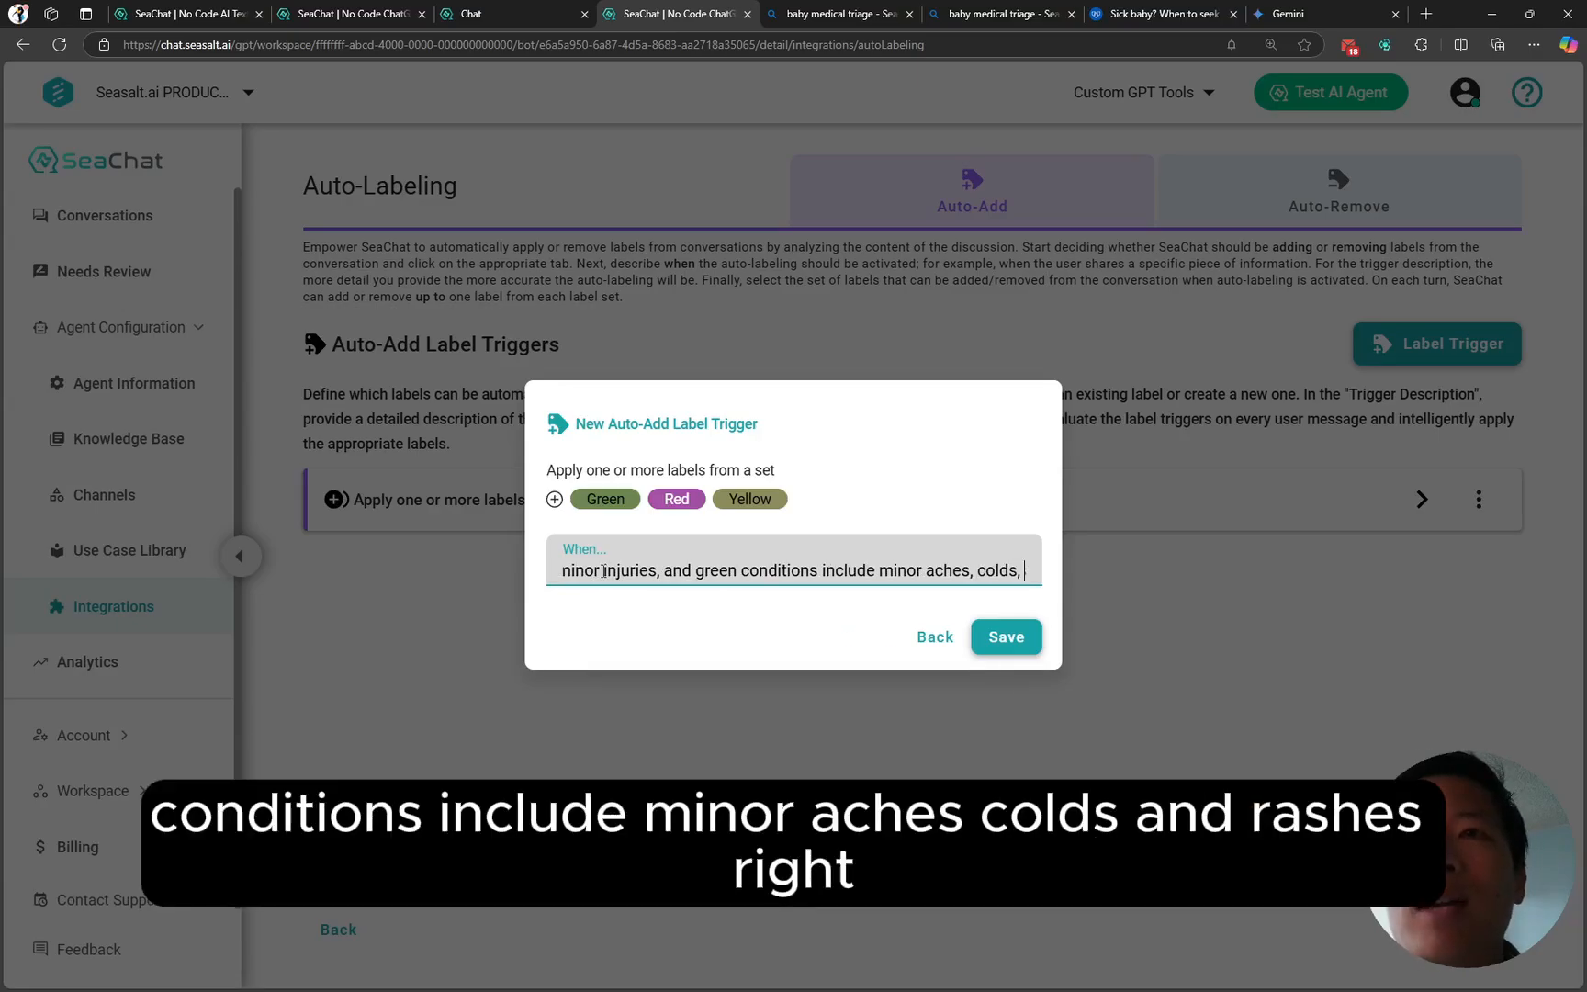
type("and rashes.")
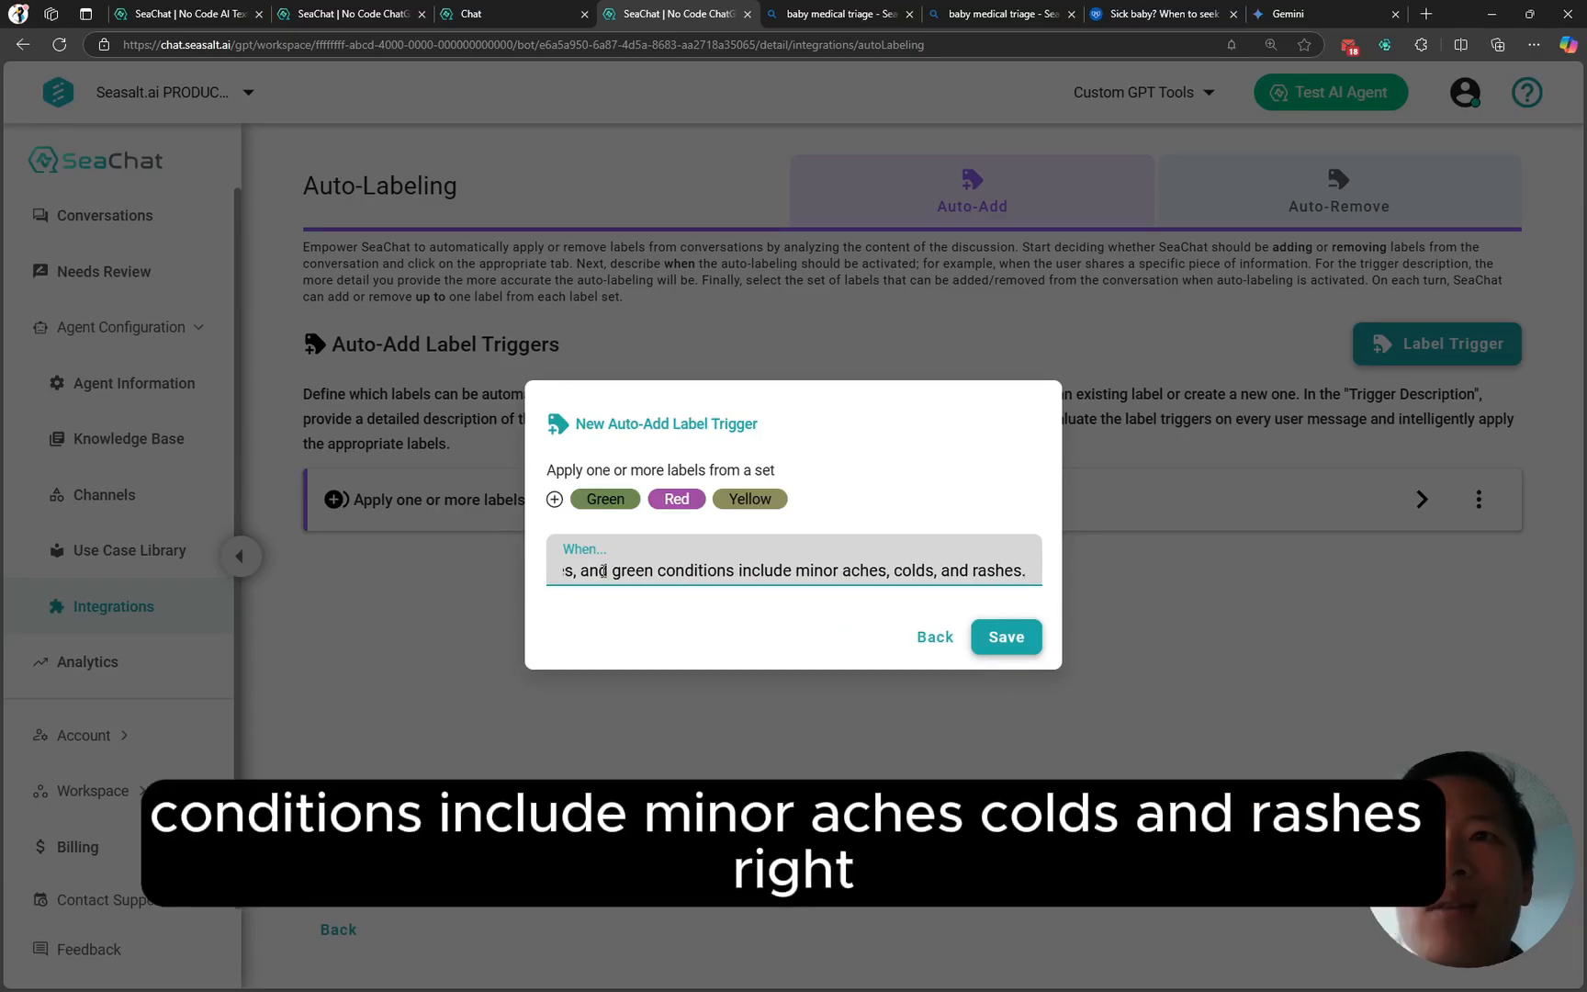
key("Home")
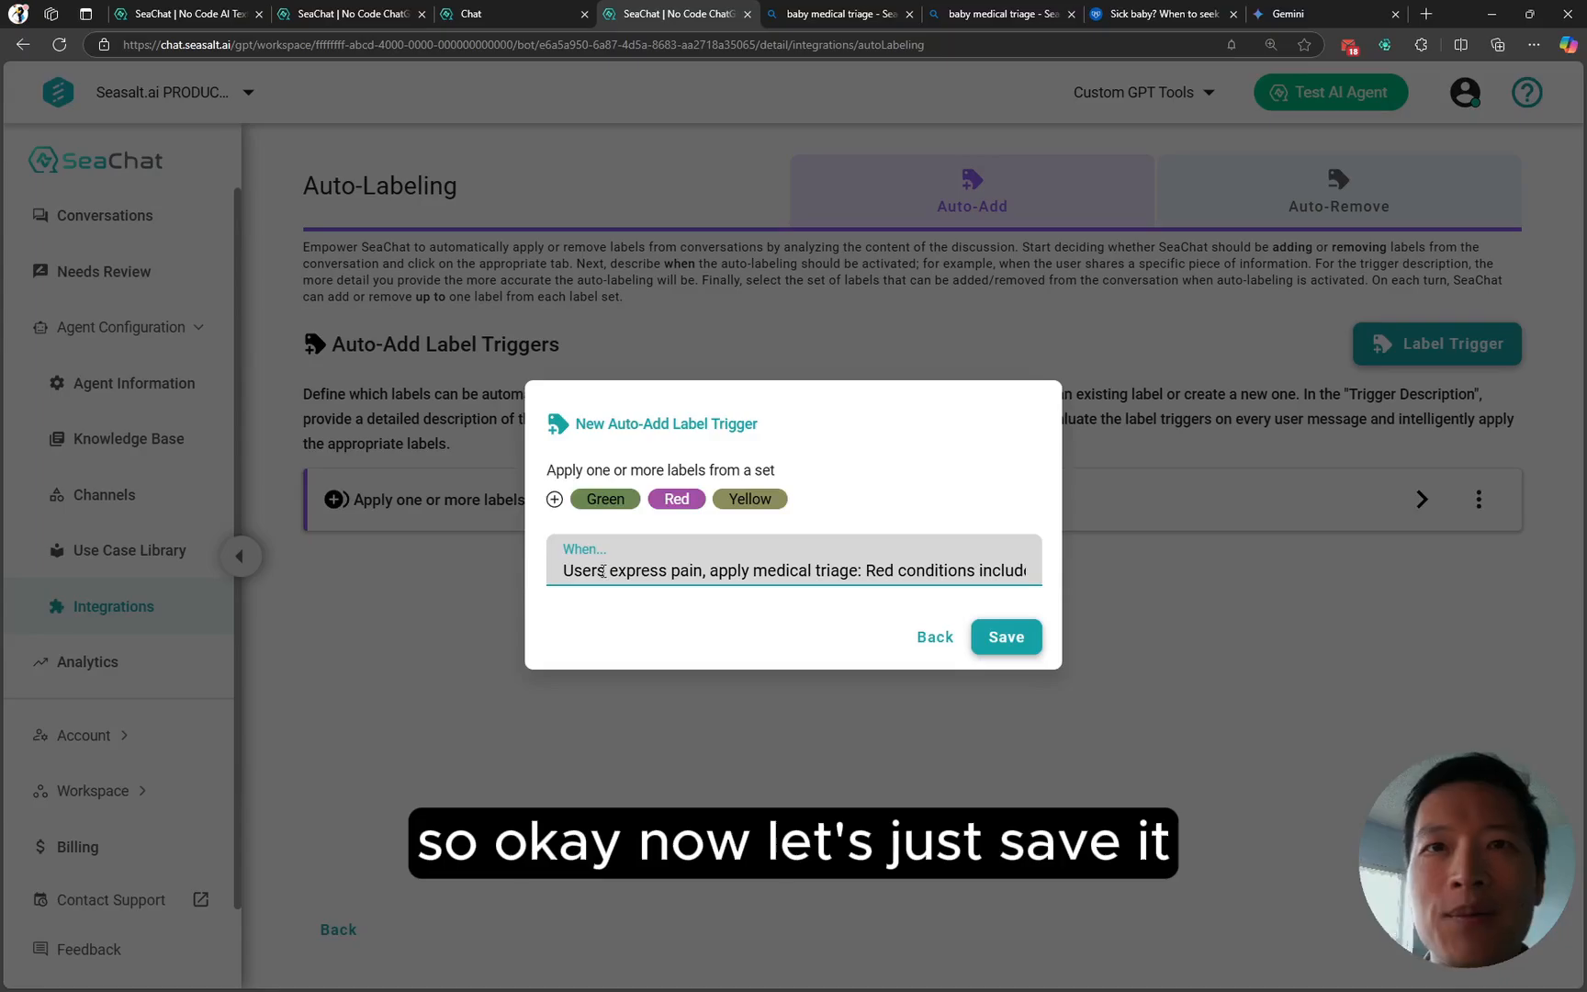
- Try to save the new medical triage trigger, and open the options of the existing Low priority and Escalated trigger
left_click(1004, 638)
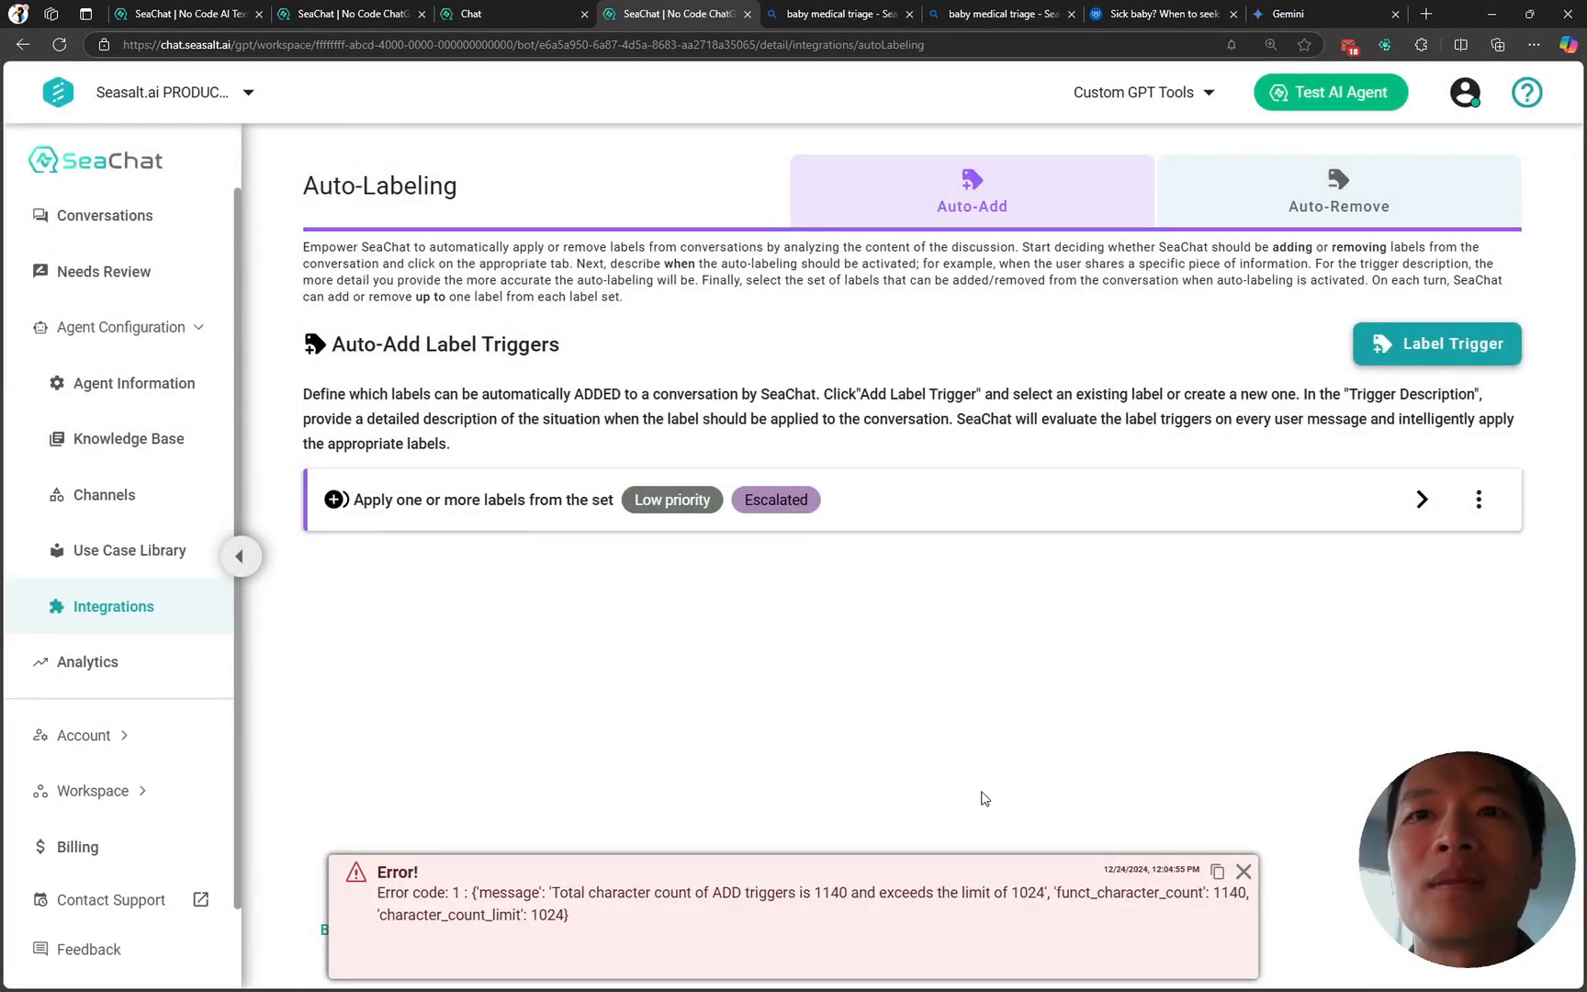
left_click_drag(597, 893, 879, 900)
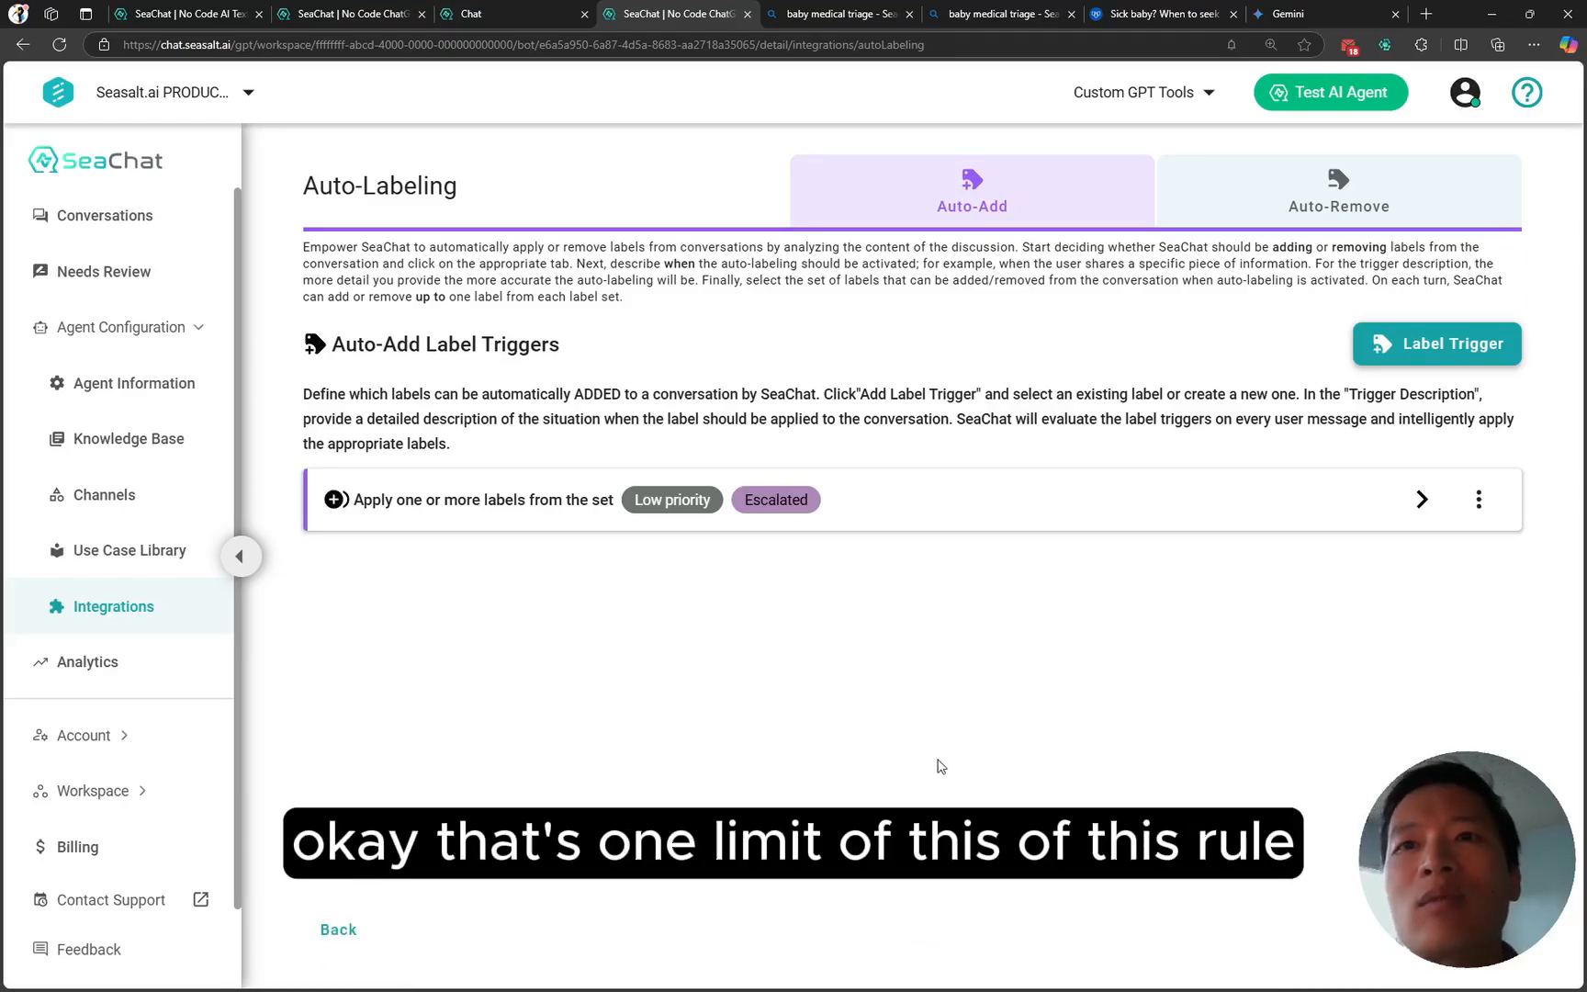
left_click(1480, 503)
left_click(1480, 501)
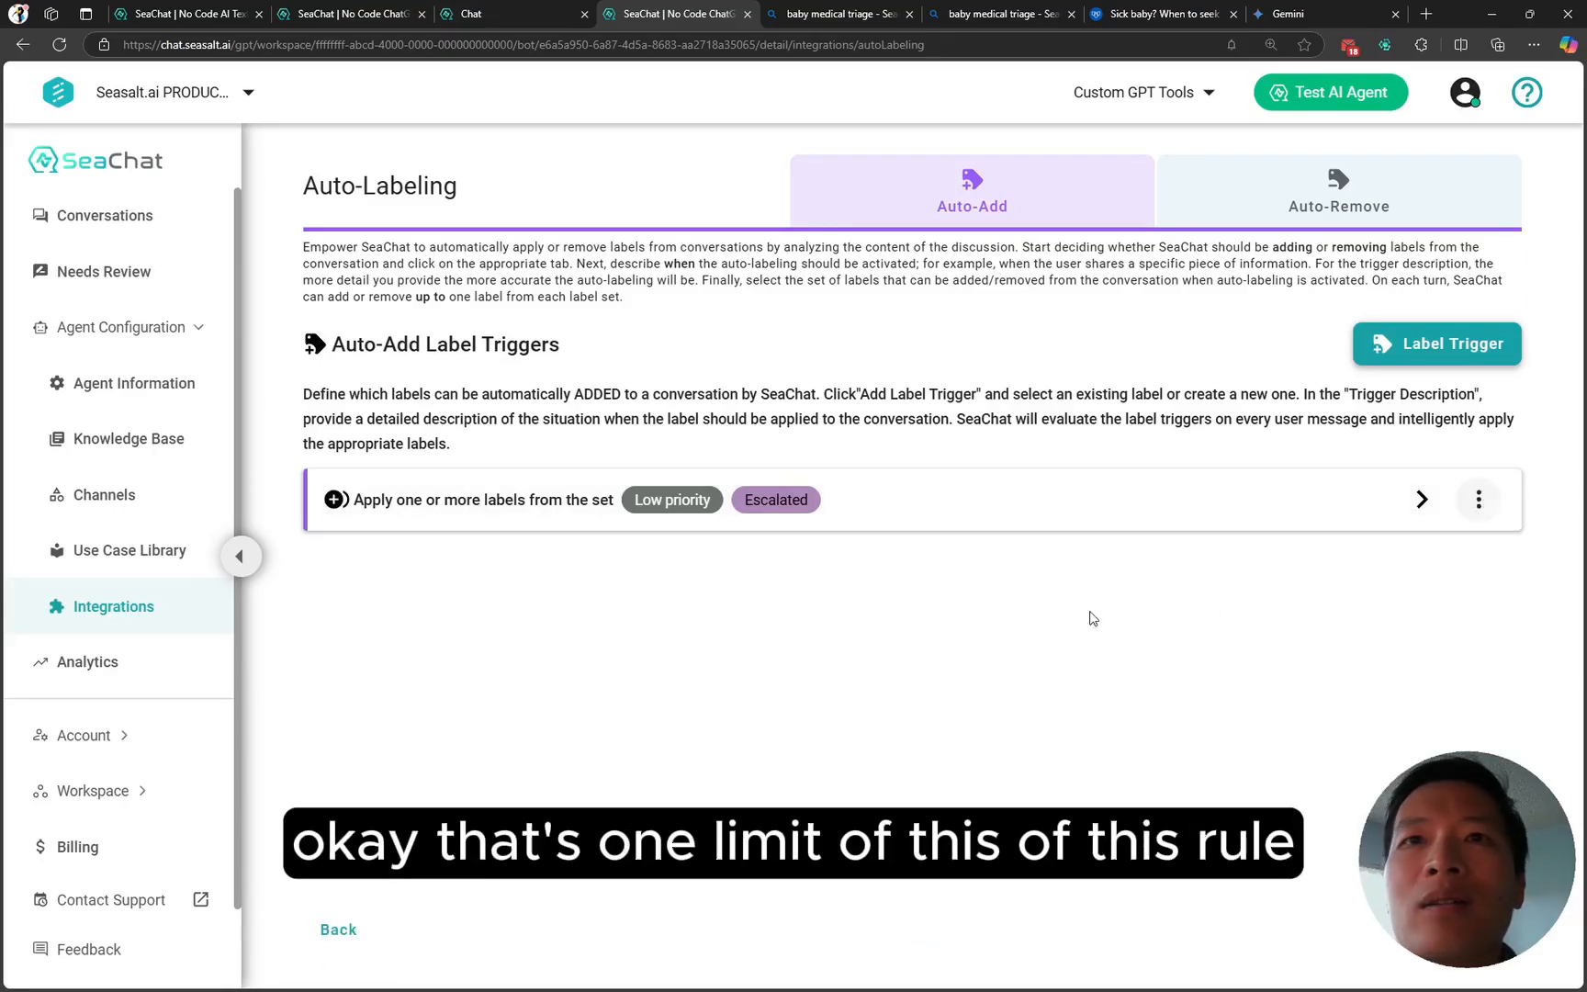
left_click(1476, 504)
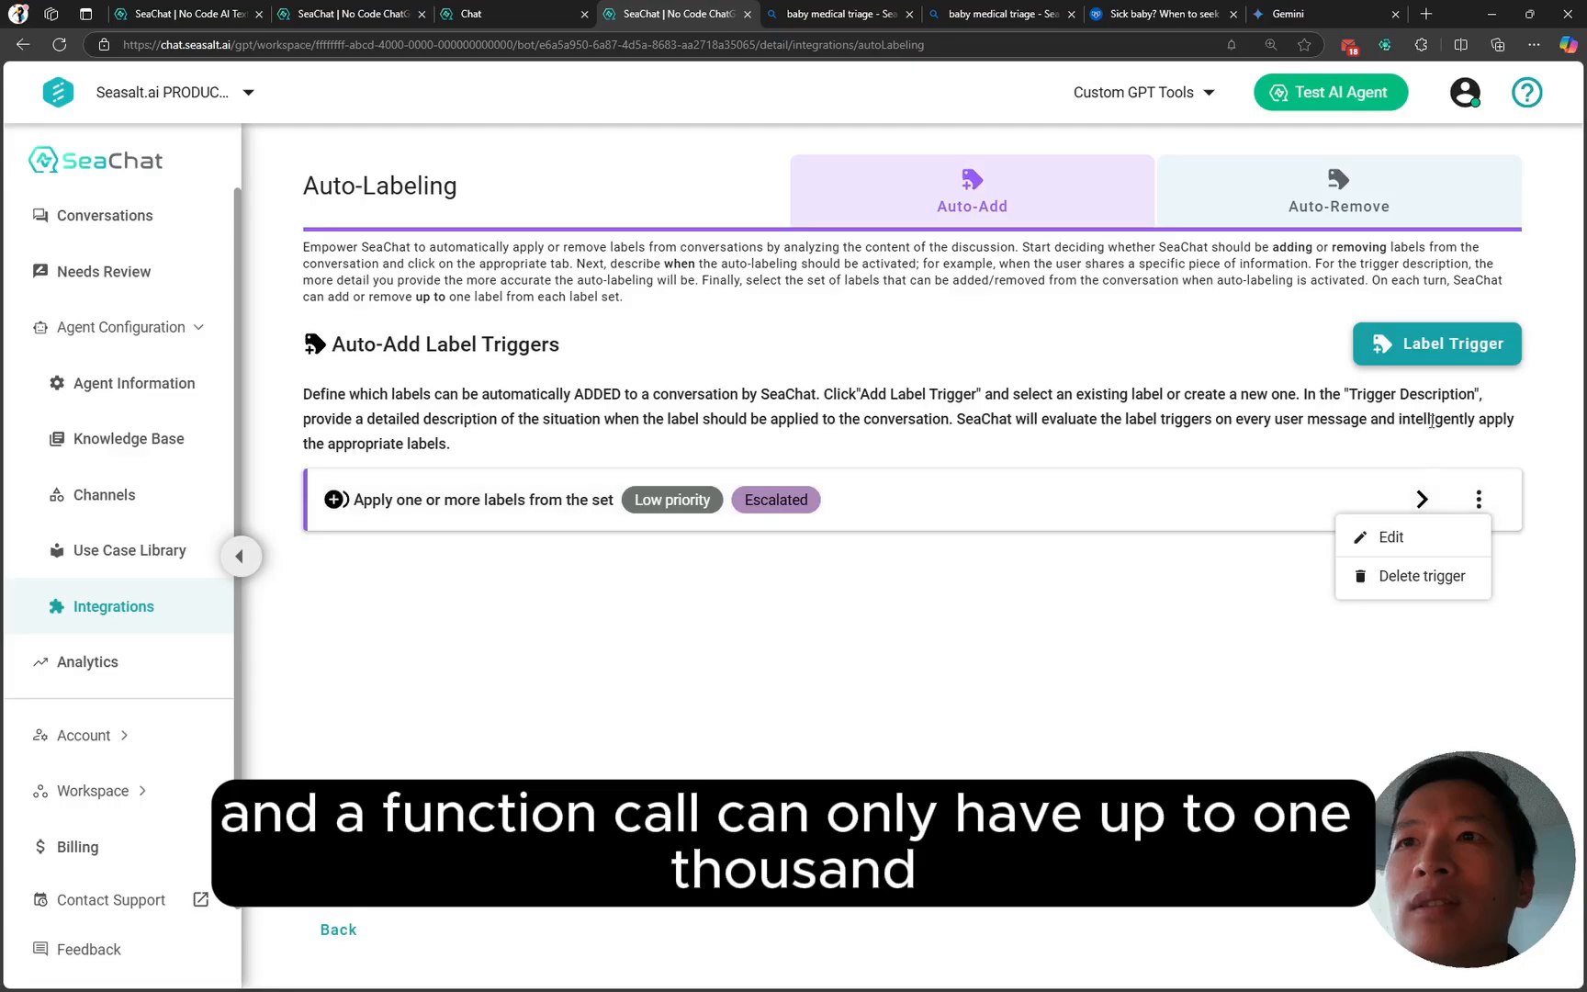
- Start a new auto-add label trigger and assign it the Green, Red and Yellow labels
left_click(1410, 347)
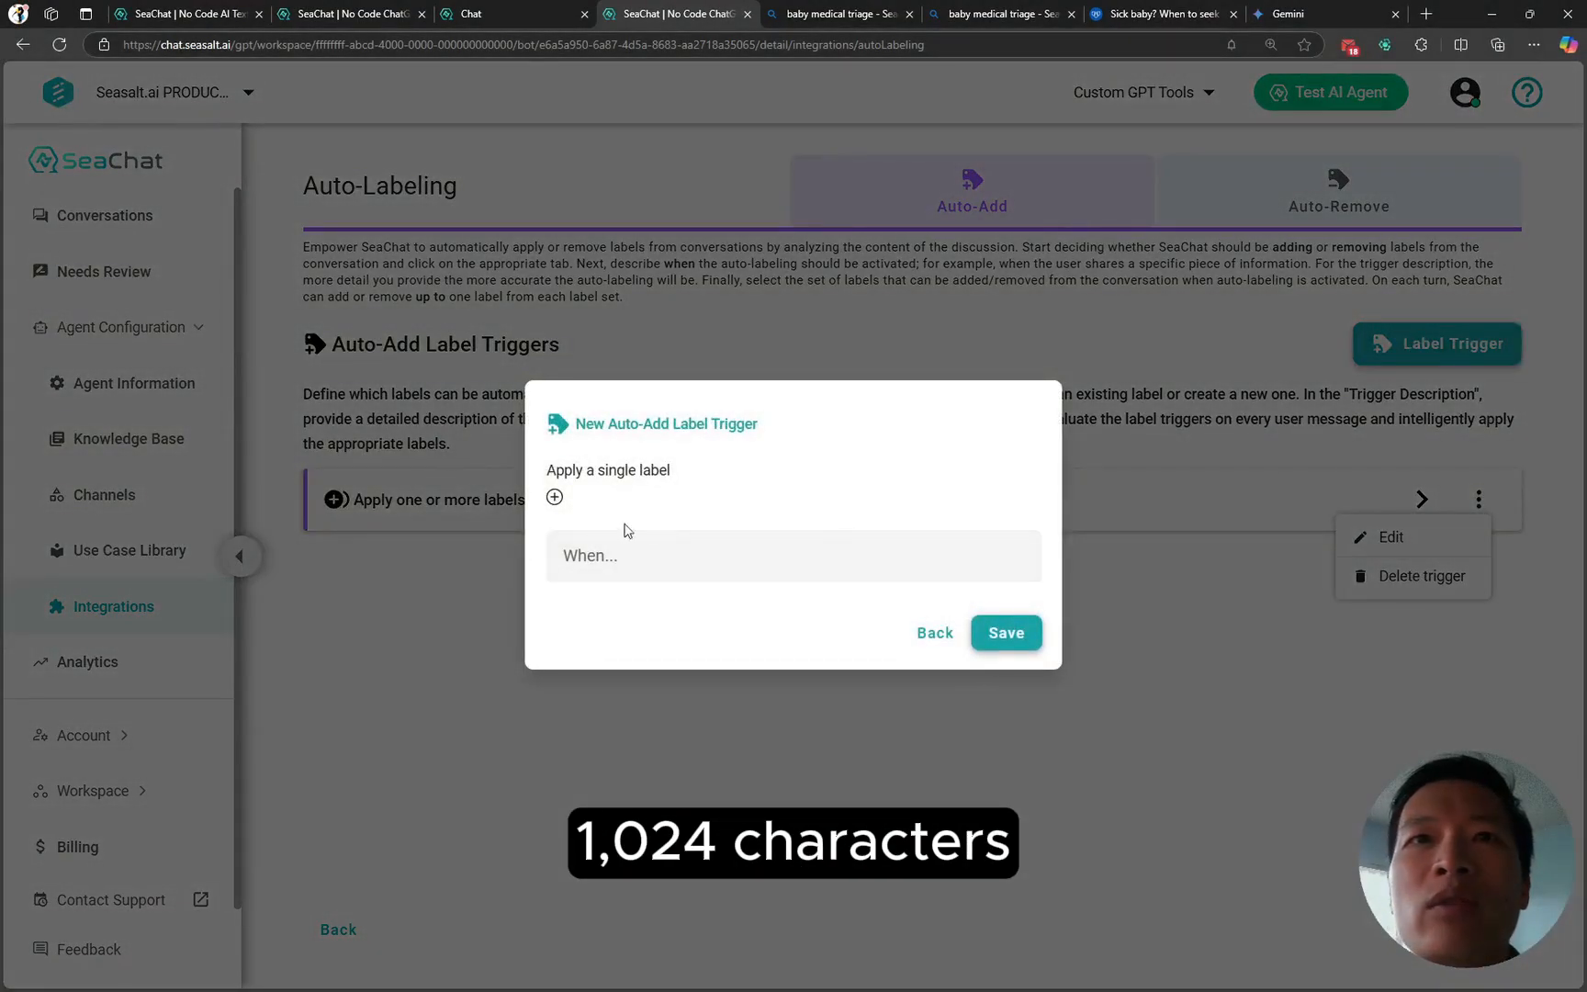
left_click(554, 496)
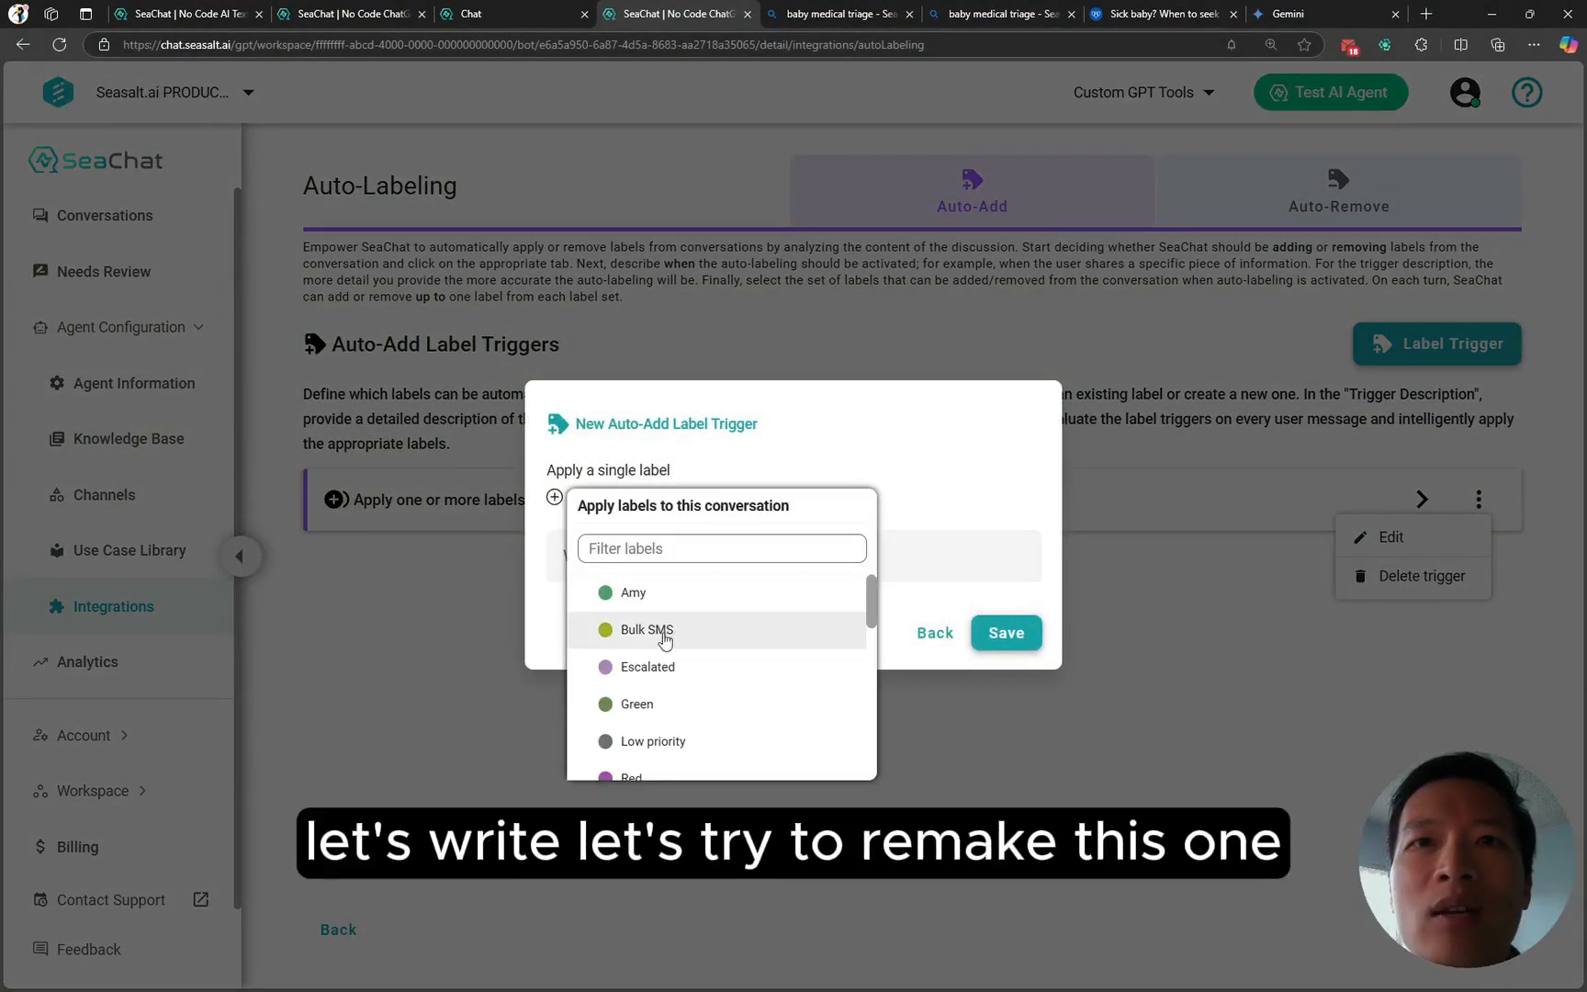
left_click(667, 704)
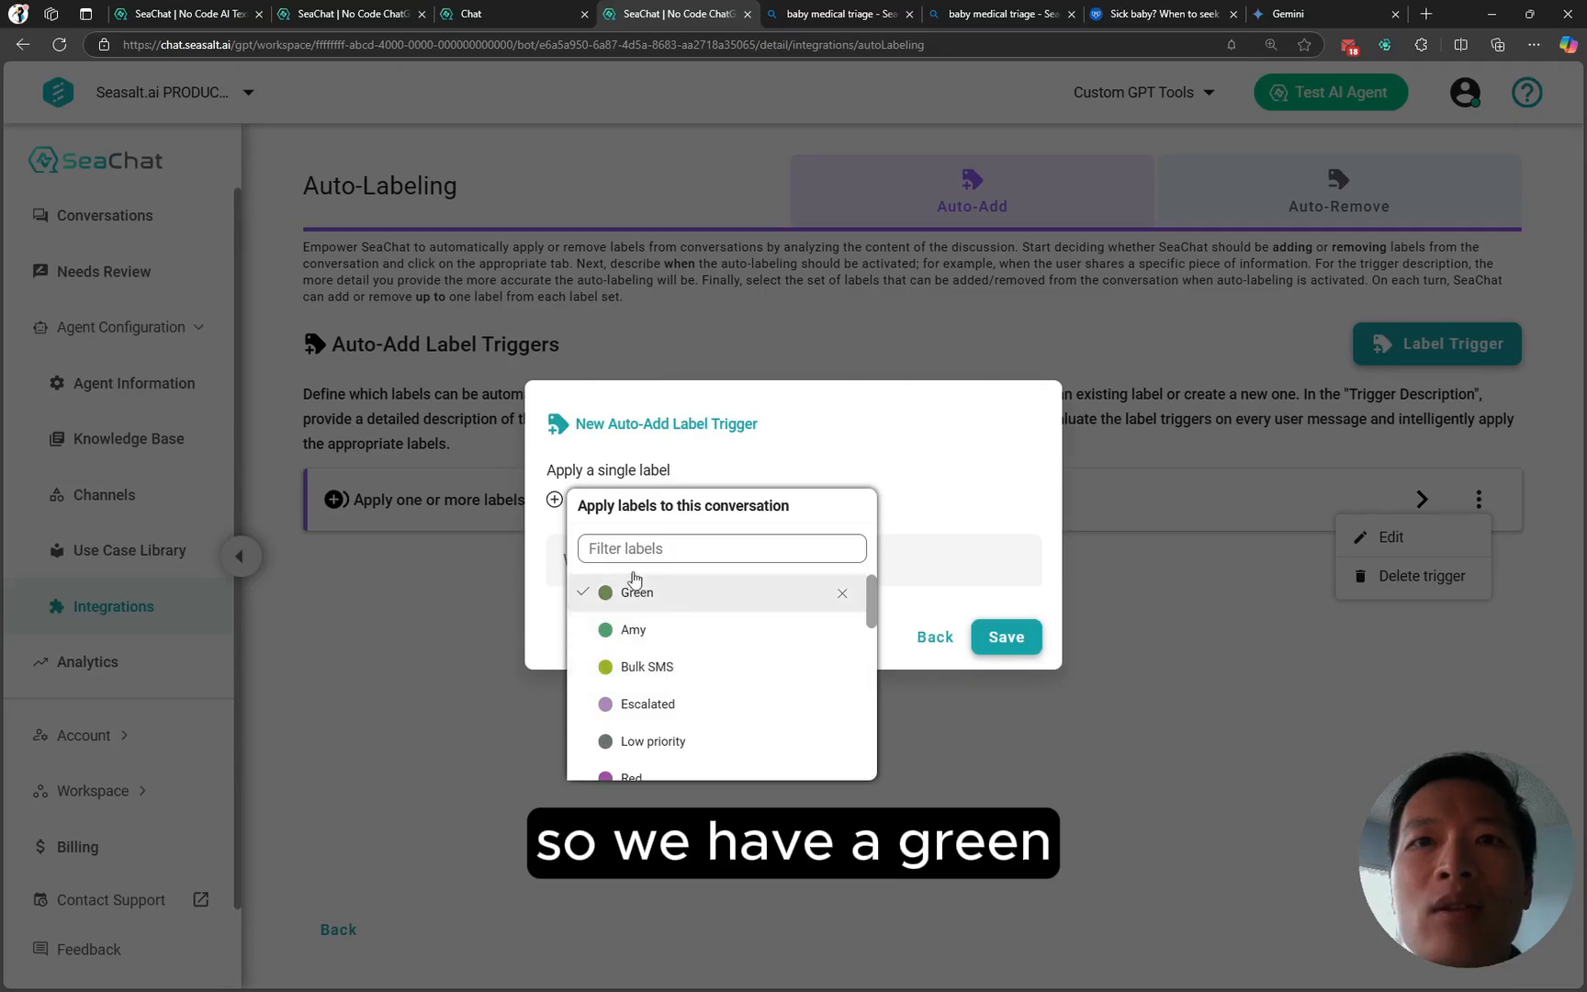
left_click(648, 774)
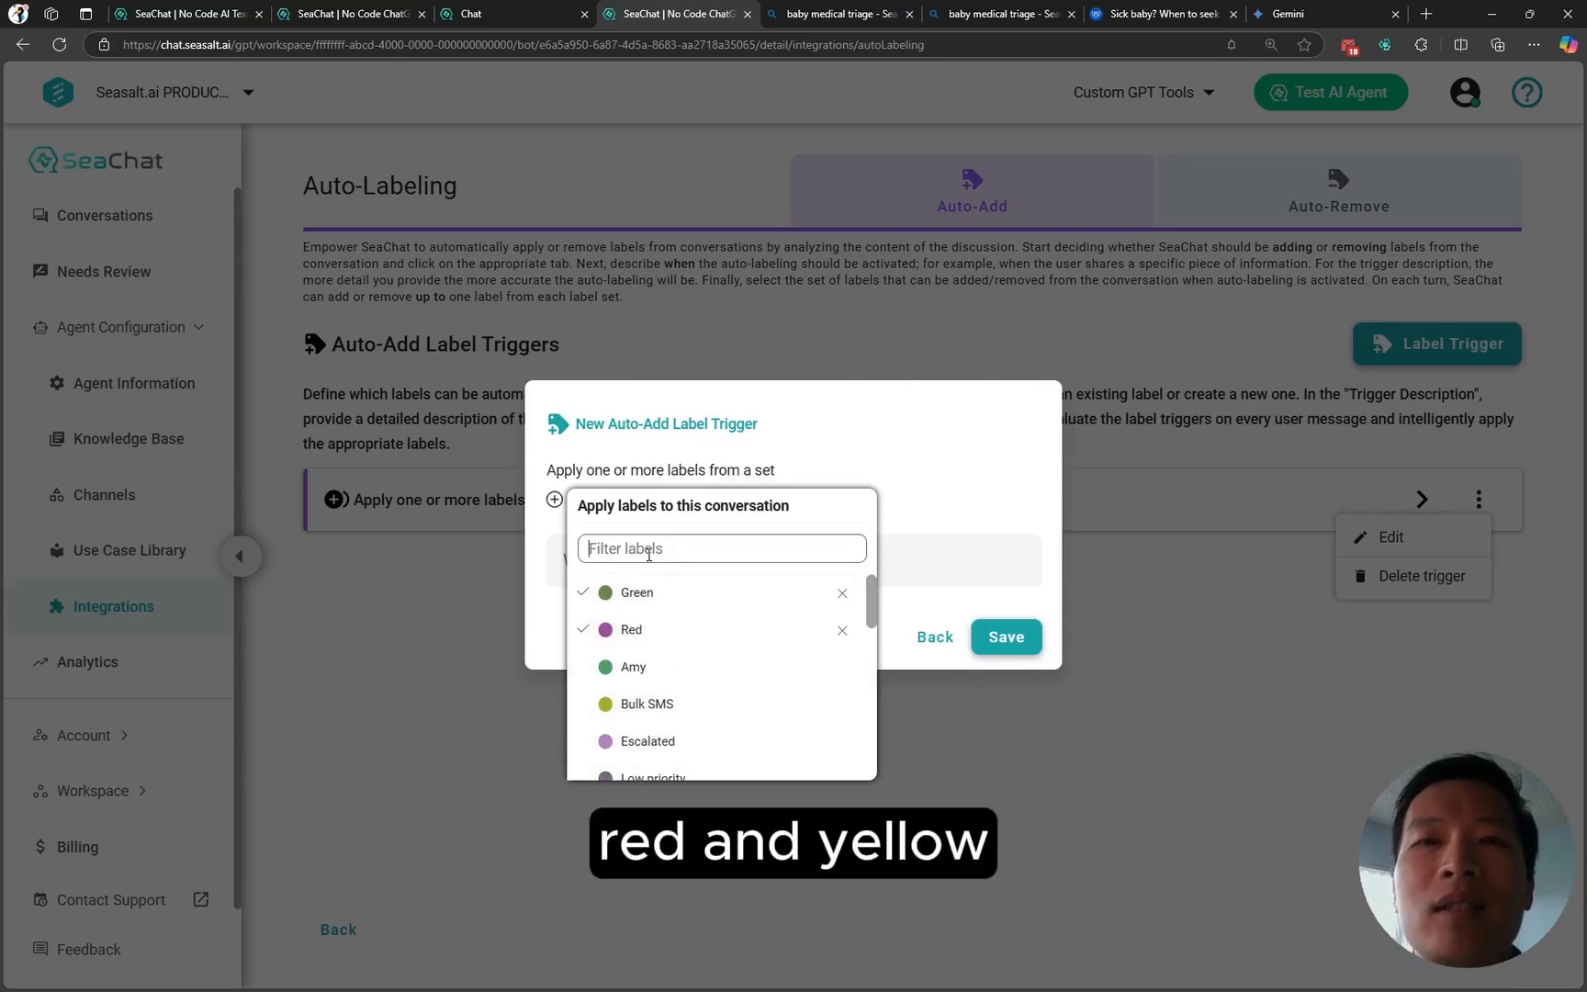
type("yellow")
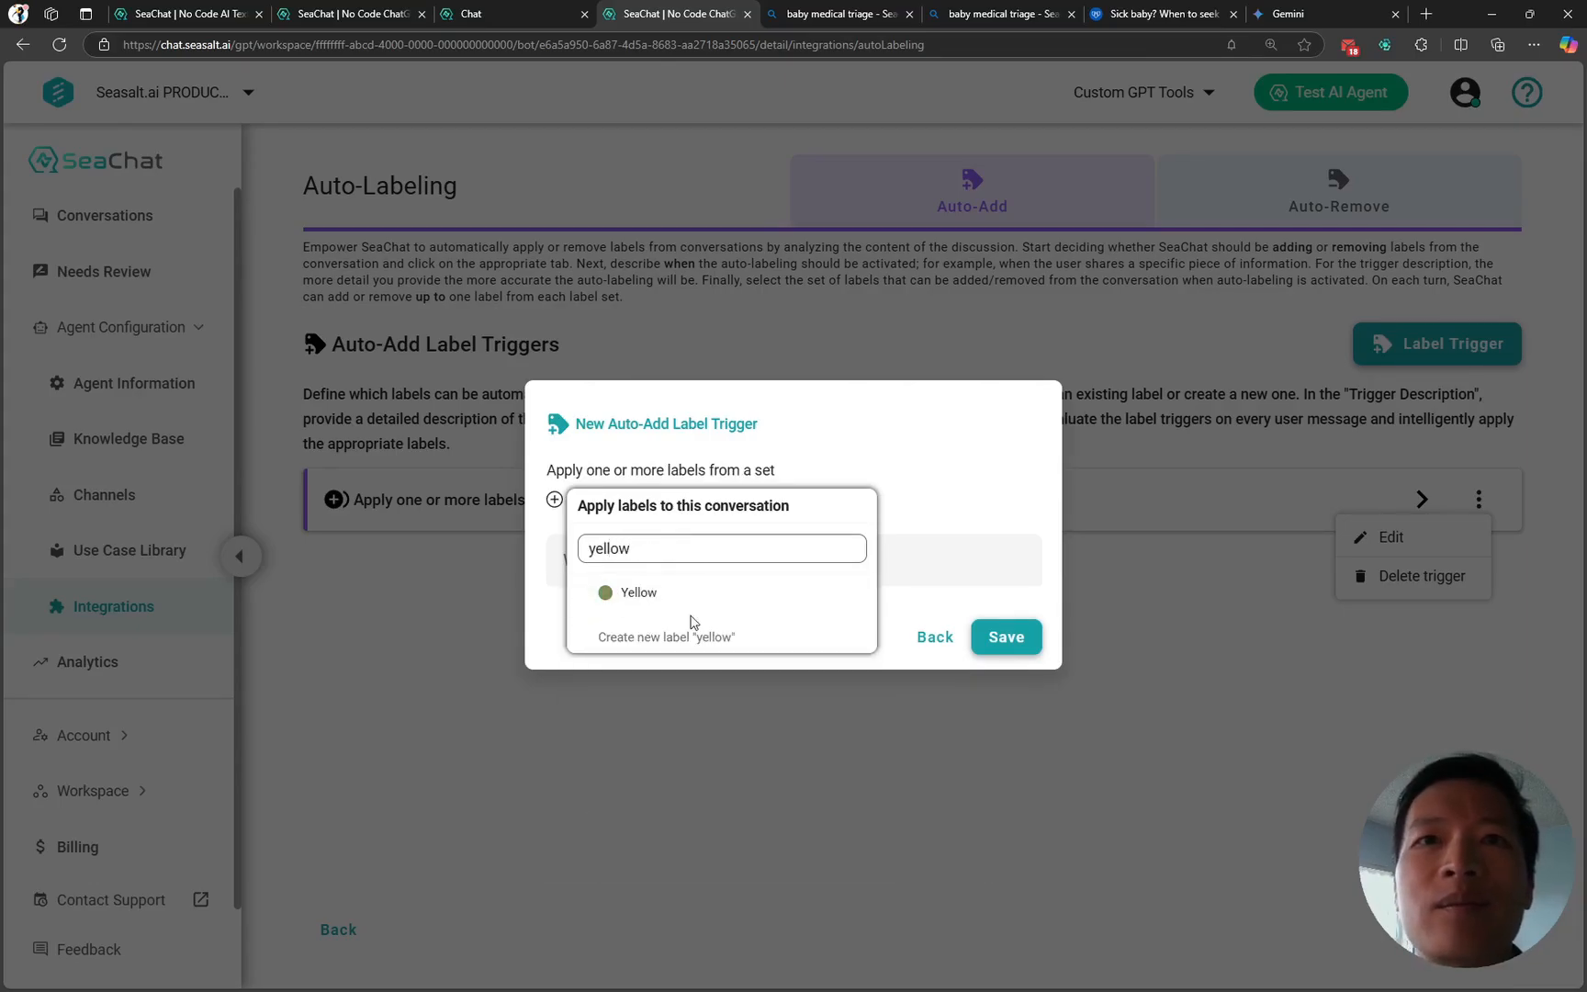
left_click(691, 597)
left_click(918, 560)
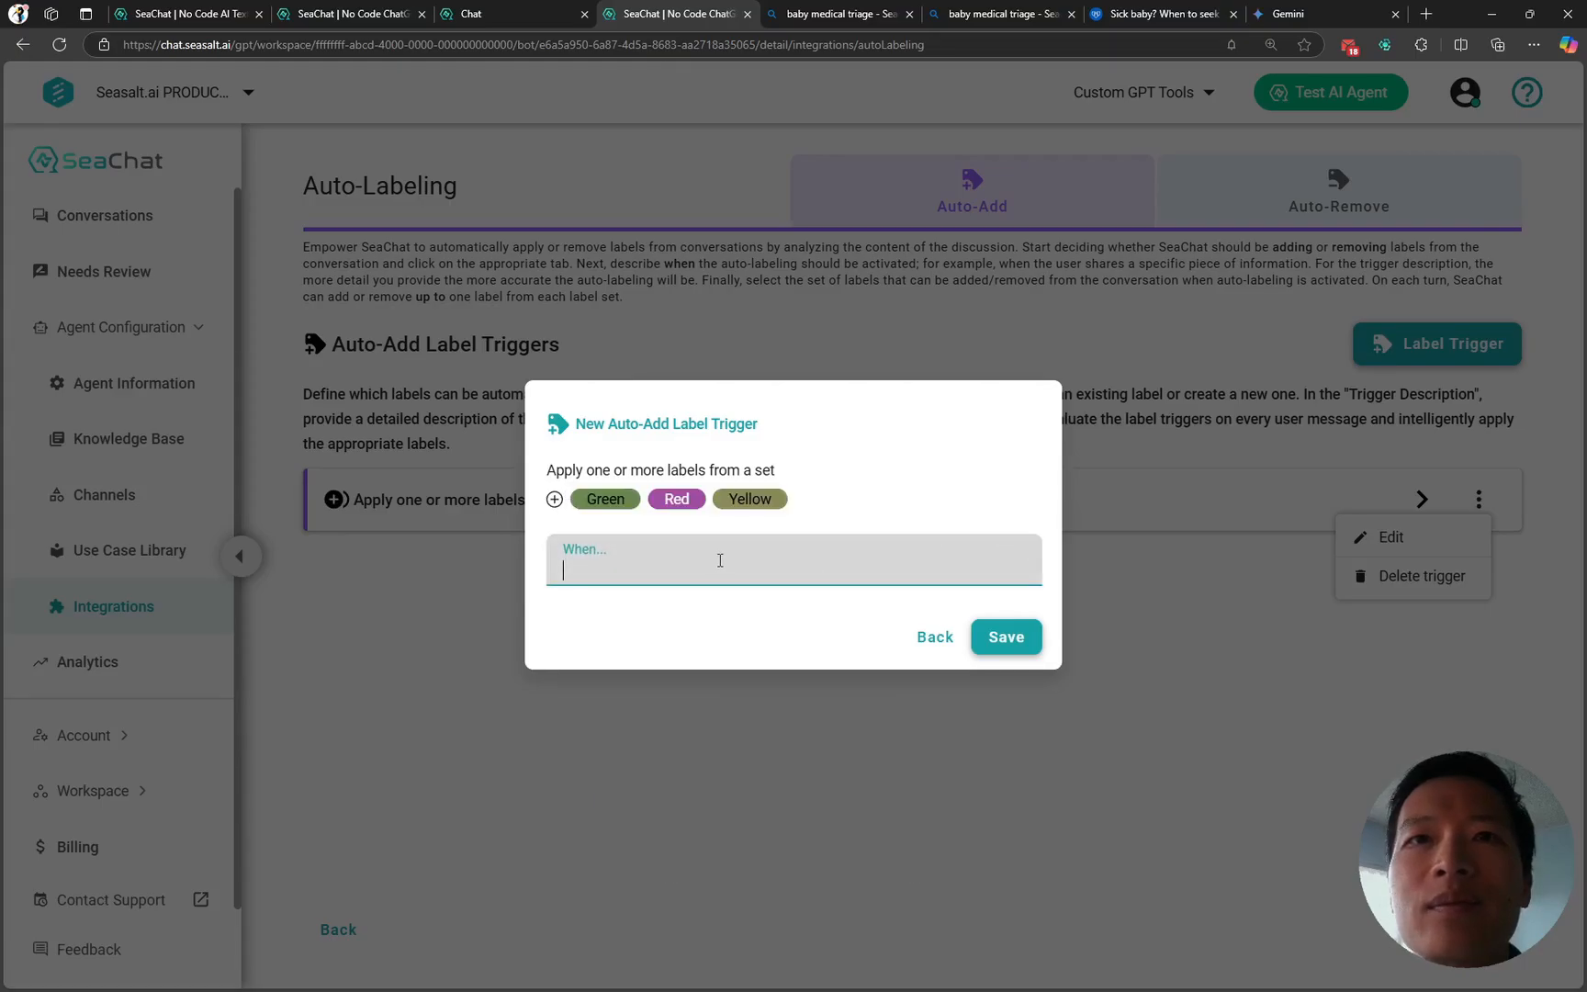
- Paste Gemini's triage sentence into the When condition and prefix it with "Users express pain, apply triage: "
key("ctrl+v")
key("Home")
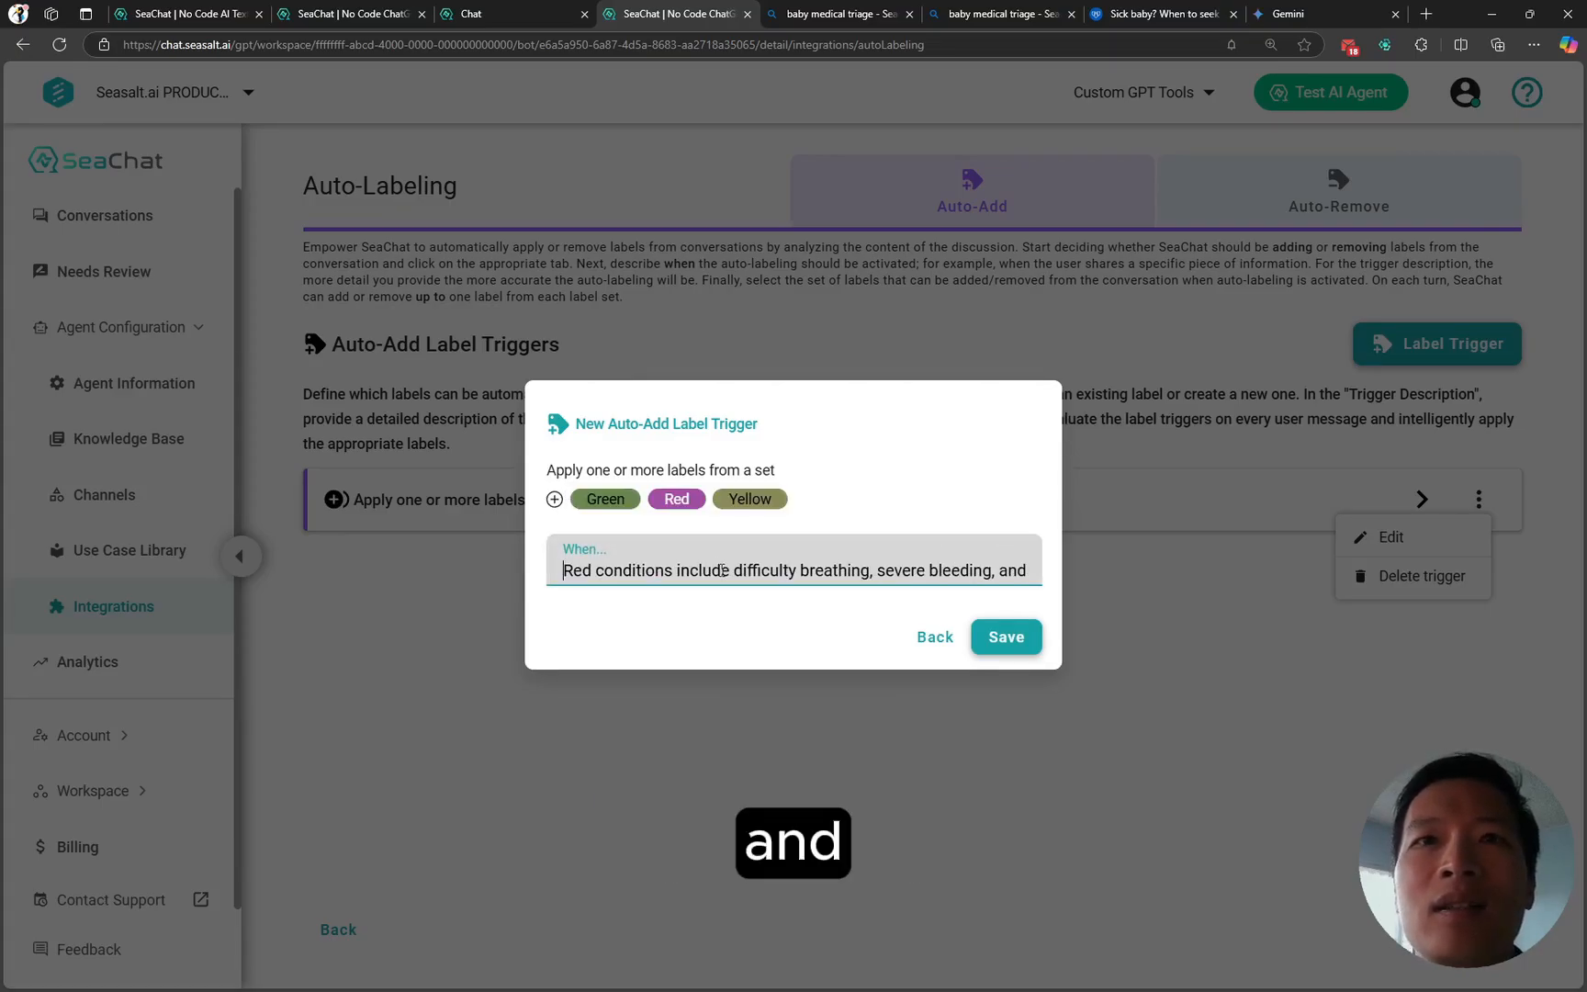
key("Home")
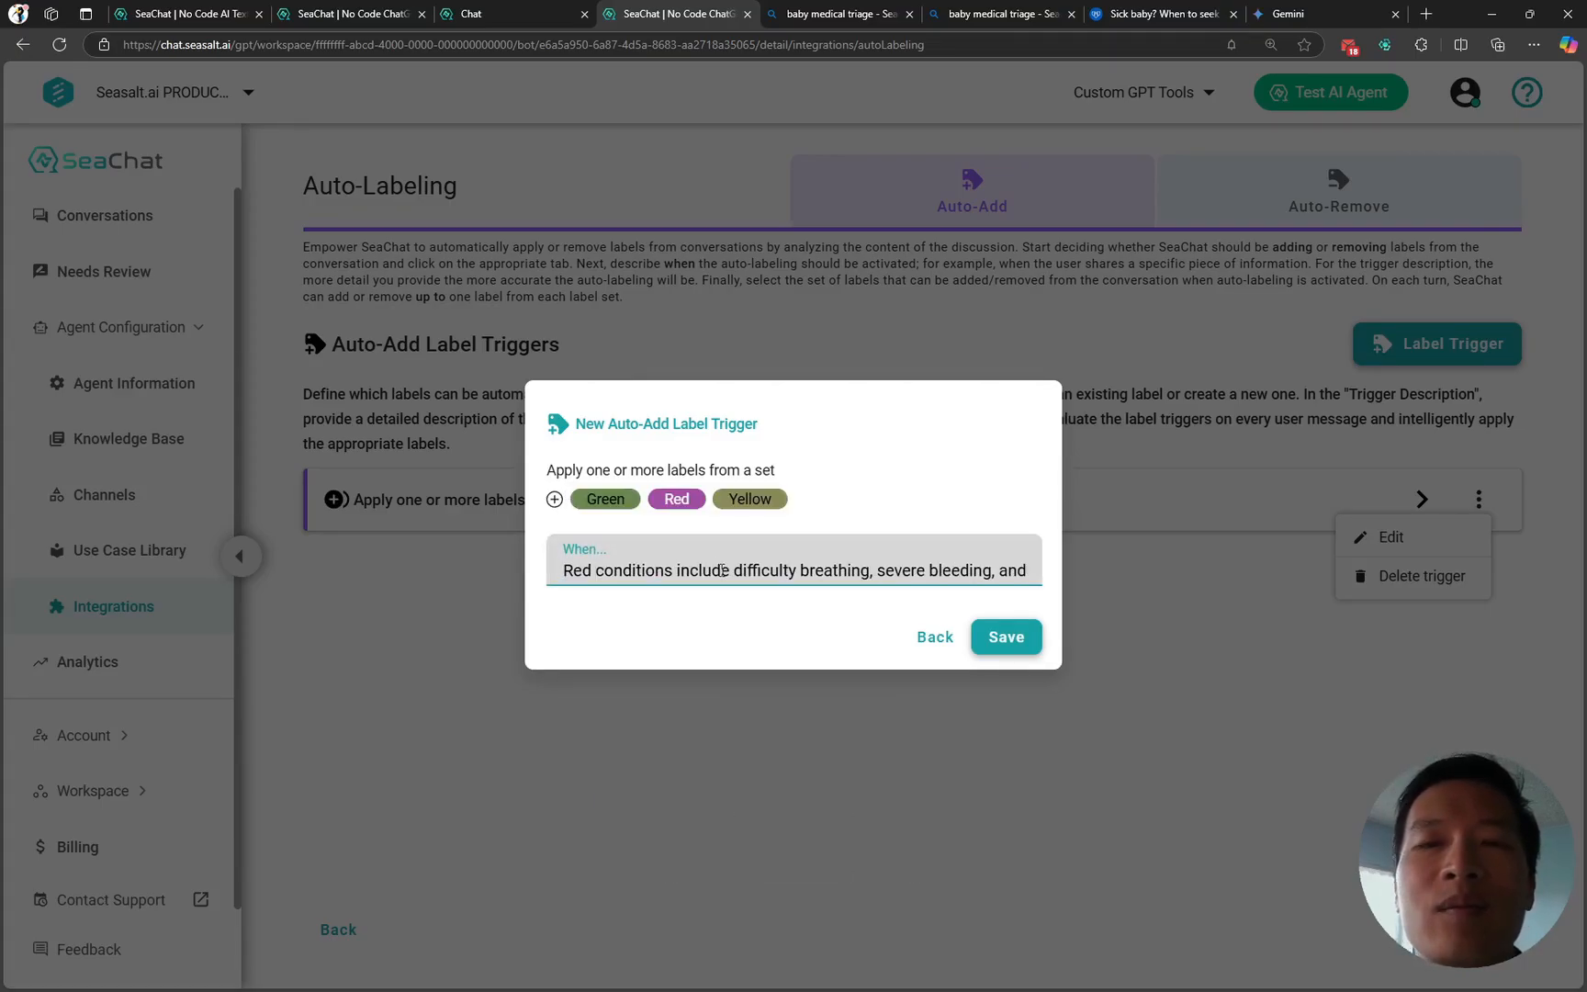
type("Users express ")
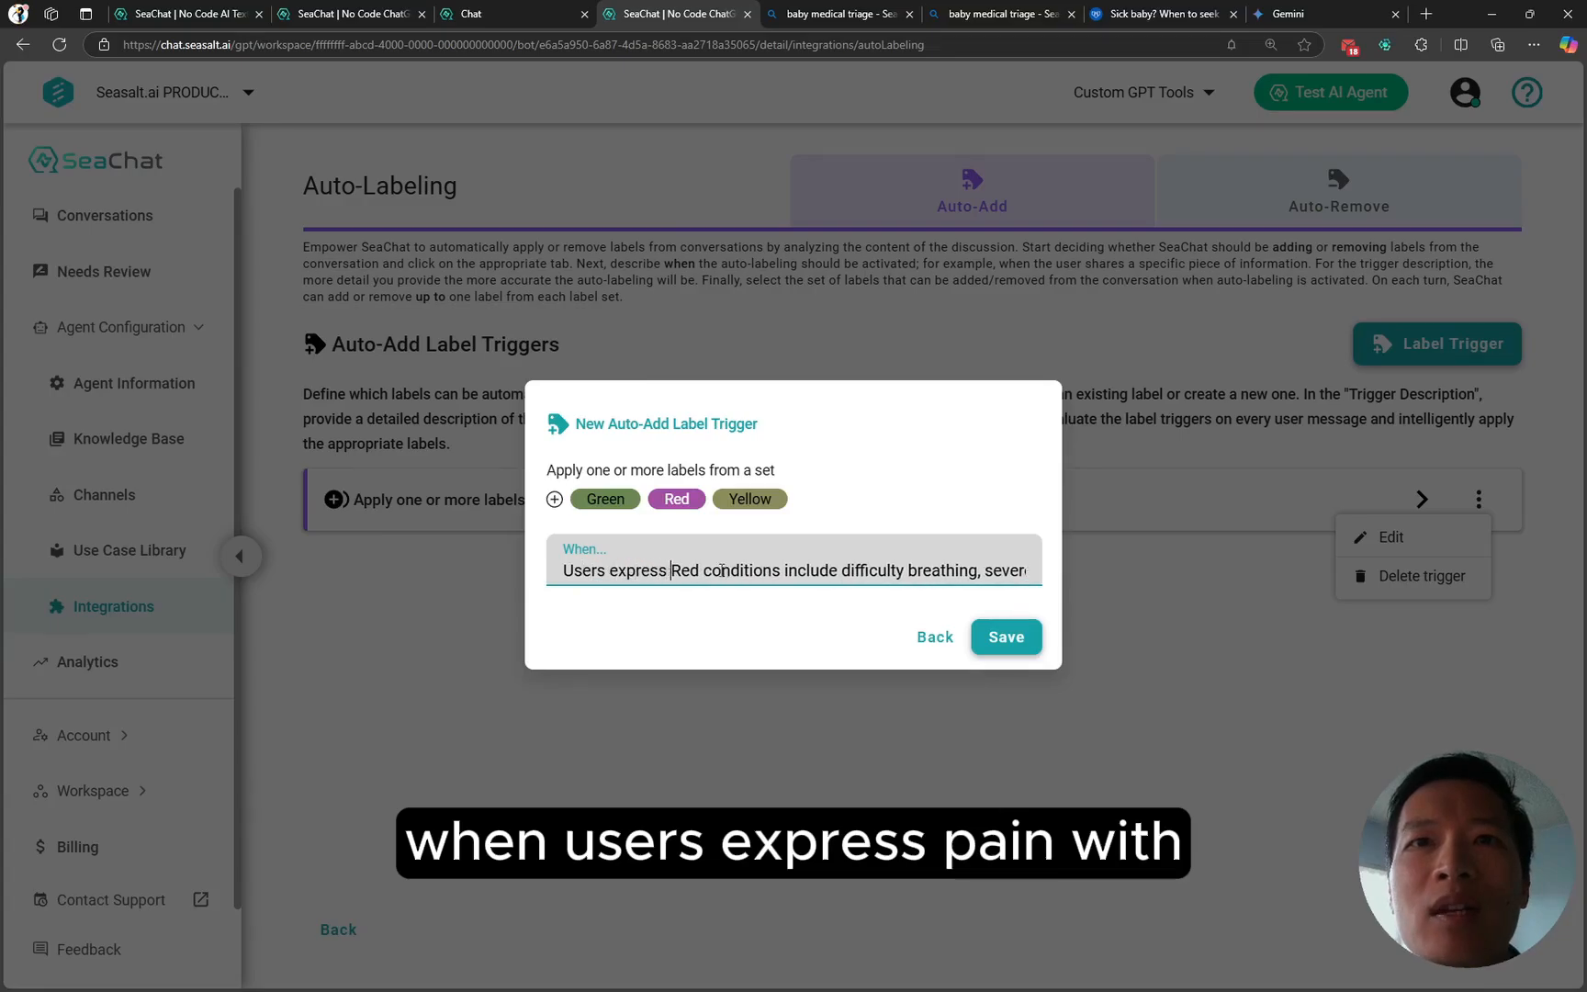
type("pain with")
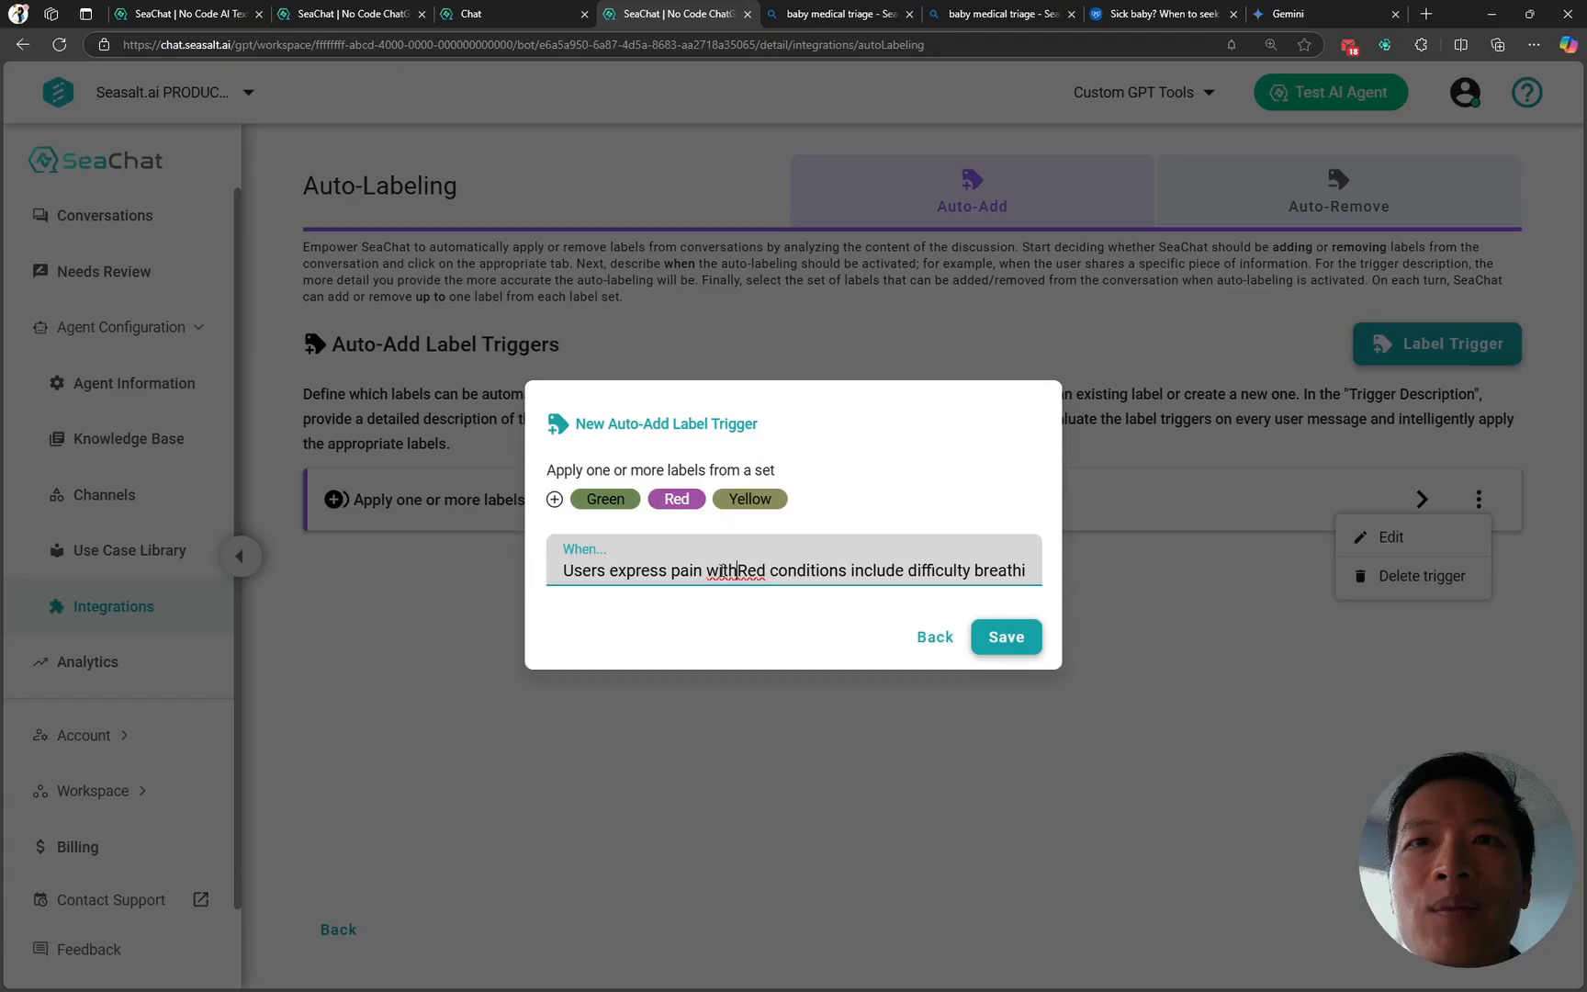
key("BackSpace")
key("BackSpace")
key("BackSpace")
key("BackSpace")
key("BackSpace")
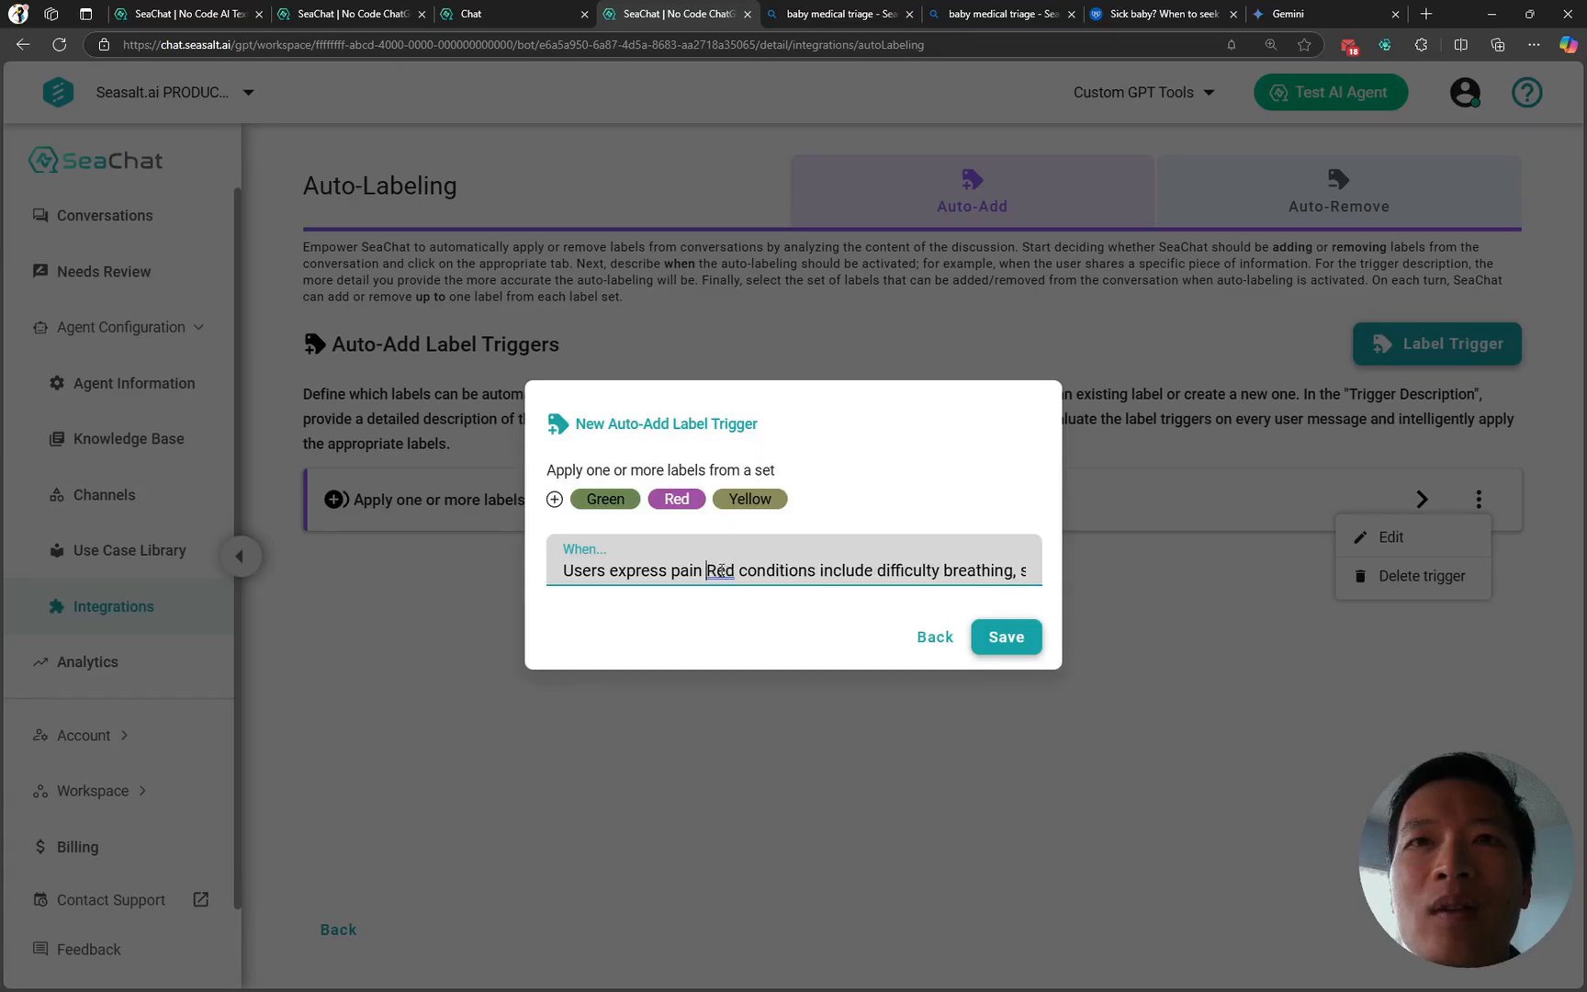
type(", apply")
type(" triage:")
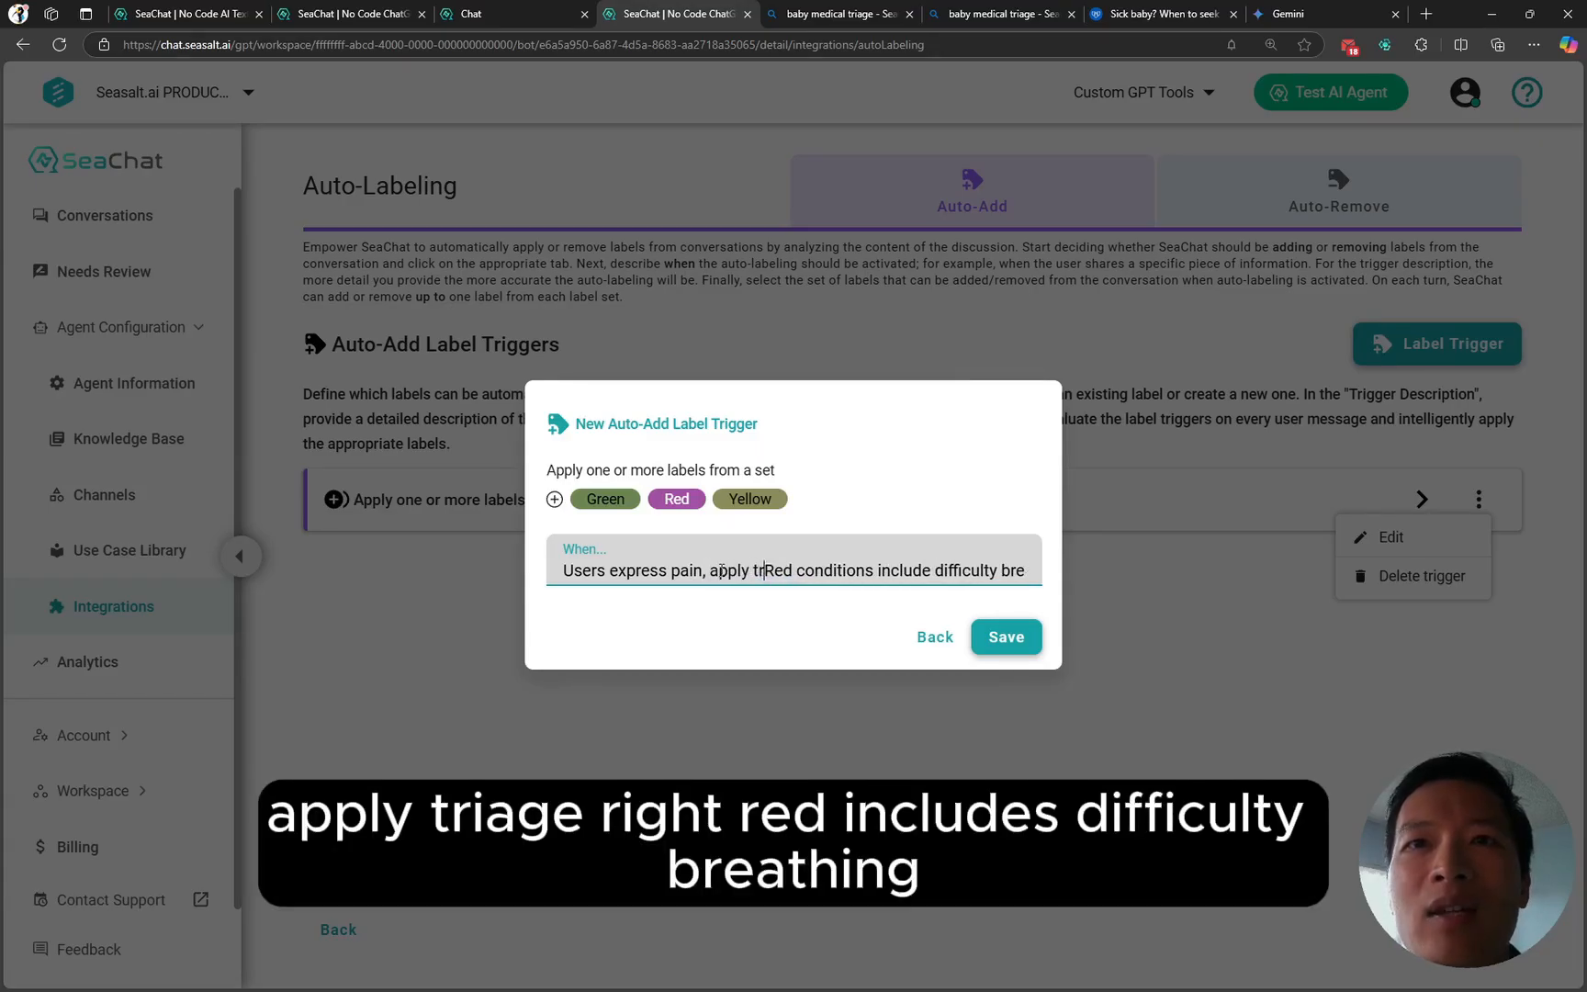
- Delete the word "conditions" after "Red" in the When condition
key("BackSpace")
key("BackSpace")
key("BackSpace")
key("BackSpace")
key("BackSpace")
key("BackSpace")
key("BackSpace")
key("BackSpace")
key("BackSpace")
key("BackSpace")
key("BackSpace")
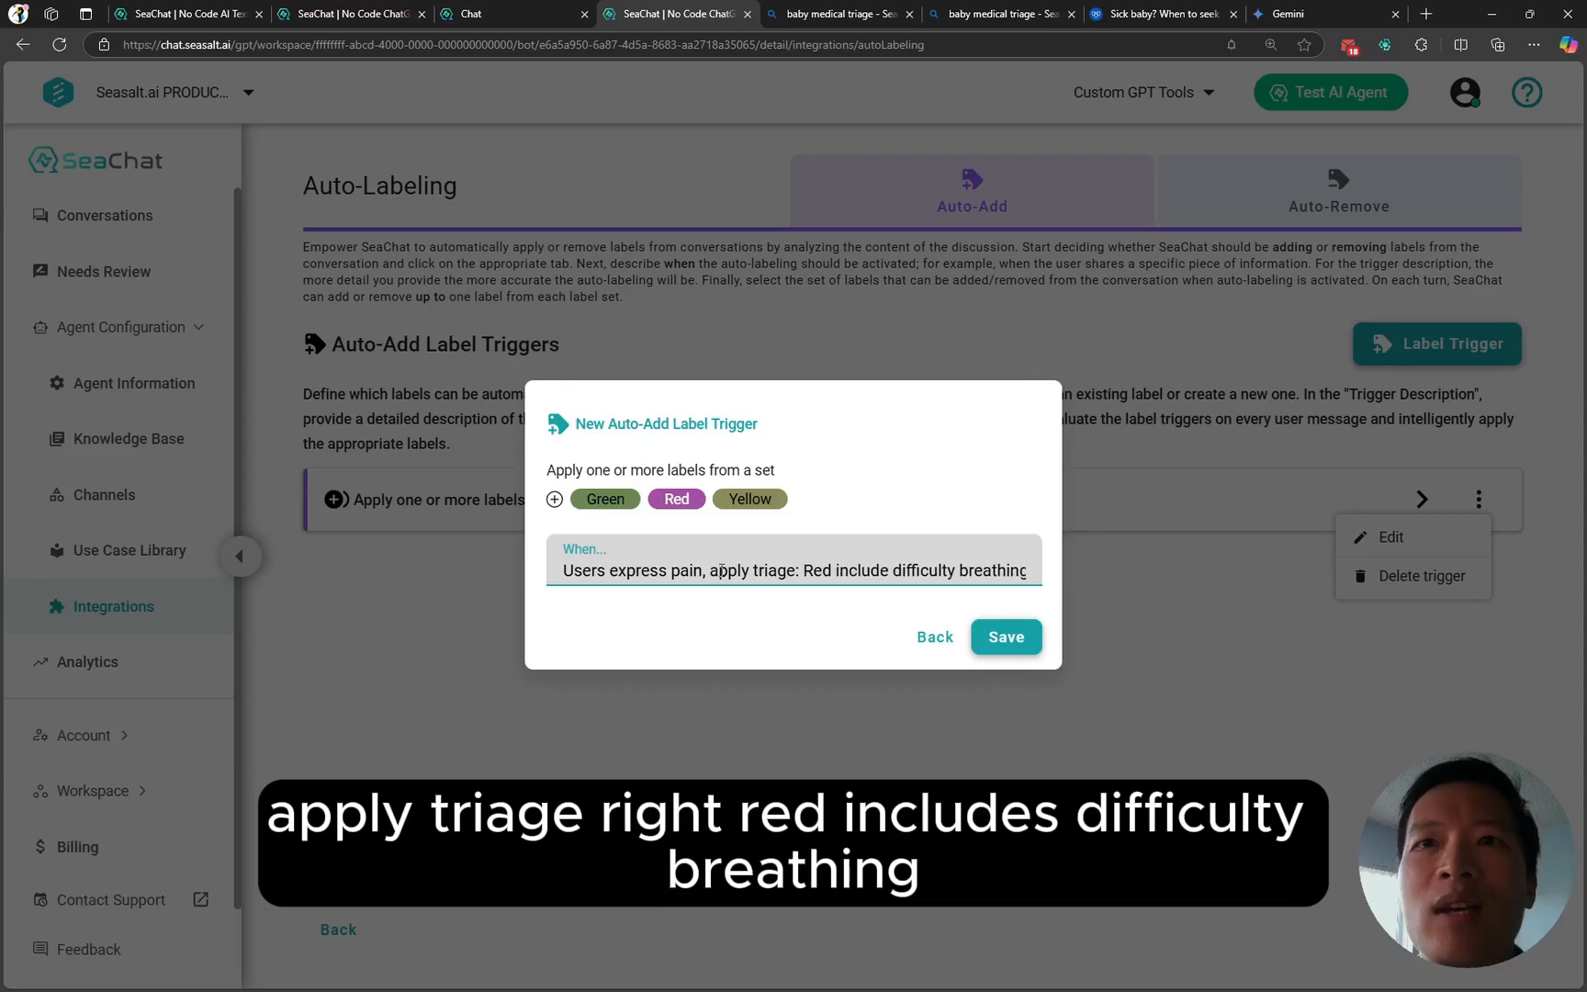
- Delete the word "conditions" after "yellow" in the When condition
key("ctrl+Right")
key("ctrl+Right")
key("ctrl+Right")
key("ctrl+Right")
key("ctrl+Right")
key("ctrl+Right")
key("ctrl+Right")
key("ctrl+Right")
key("ctrl+Right")
key("ctrl+Right")
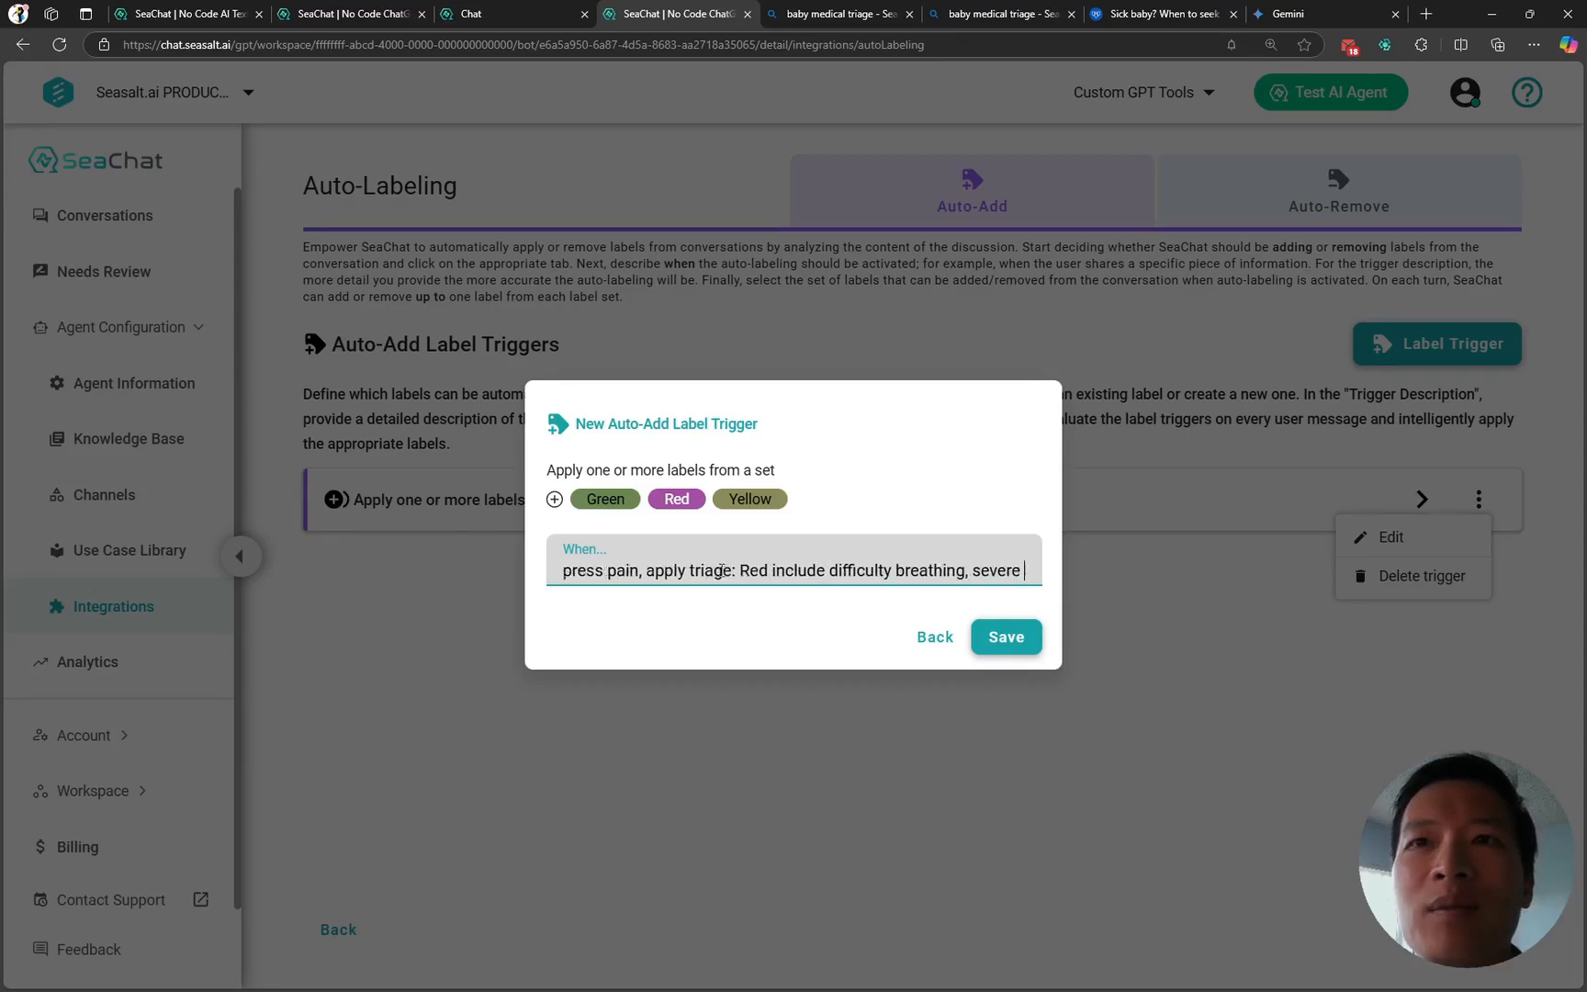
key("ctrl+Right")
key("ctrl+Right")
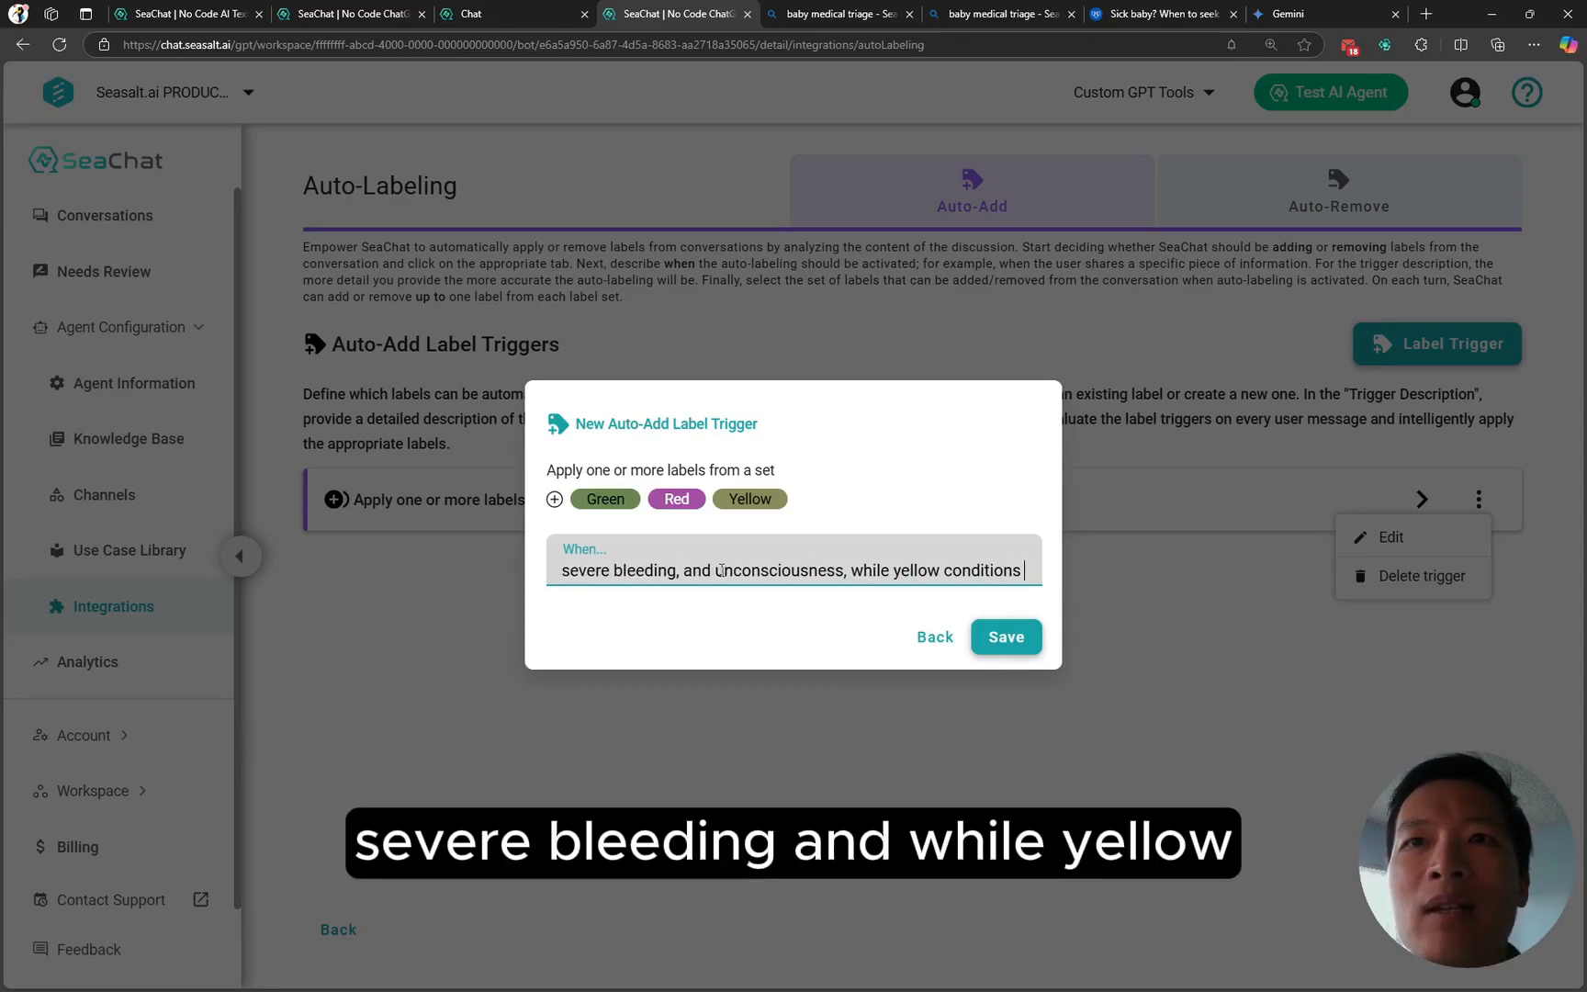
key("BackSpace")
key("BackSpace")
key("BackSpace")
key("BackSpace")
key("BackSpace")
key("BackSpace")
key("BackSpace")
key("BackSpace")
key("BackSpace")
key("BackSpace")
key("BackSpace")
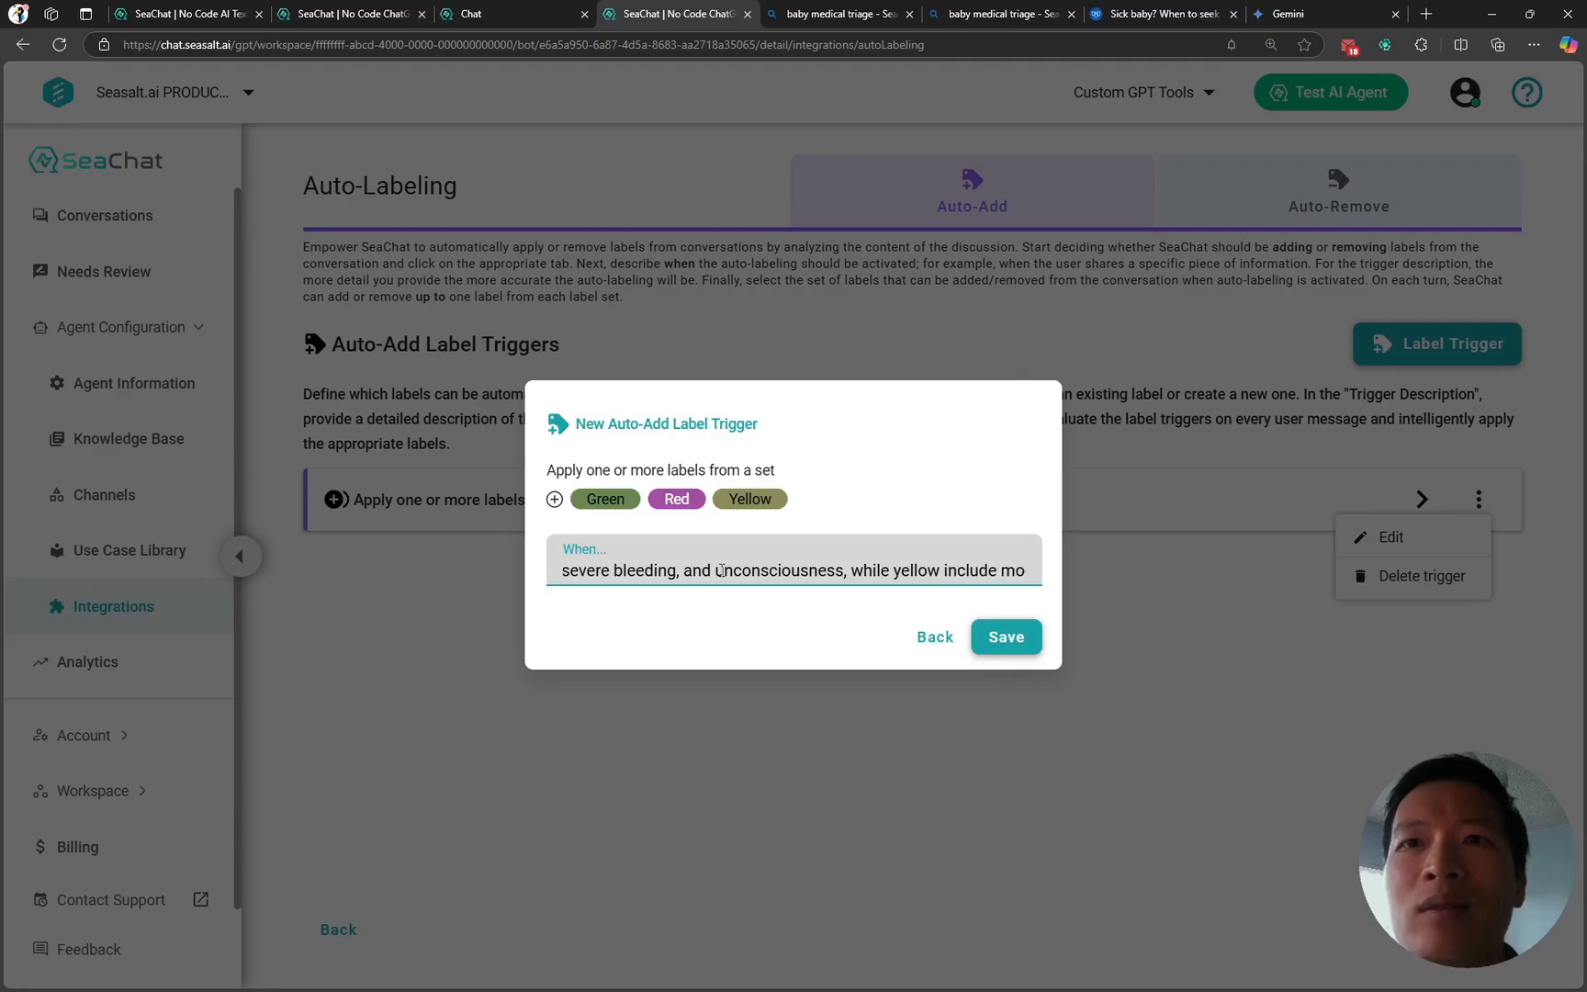
- Capitalize "Yellow" and change the "include" following it to "includes" in the When condition
key("ctrl+Left")
key("Delete")
type("Y")
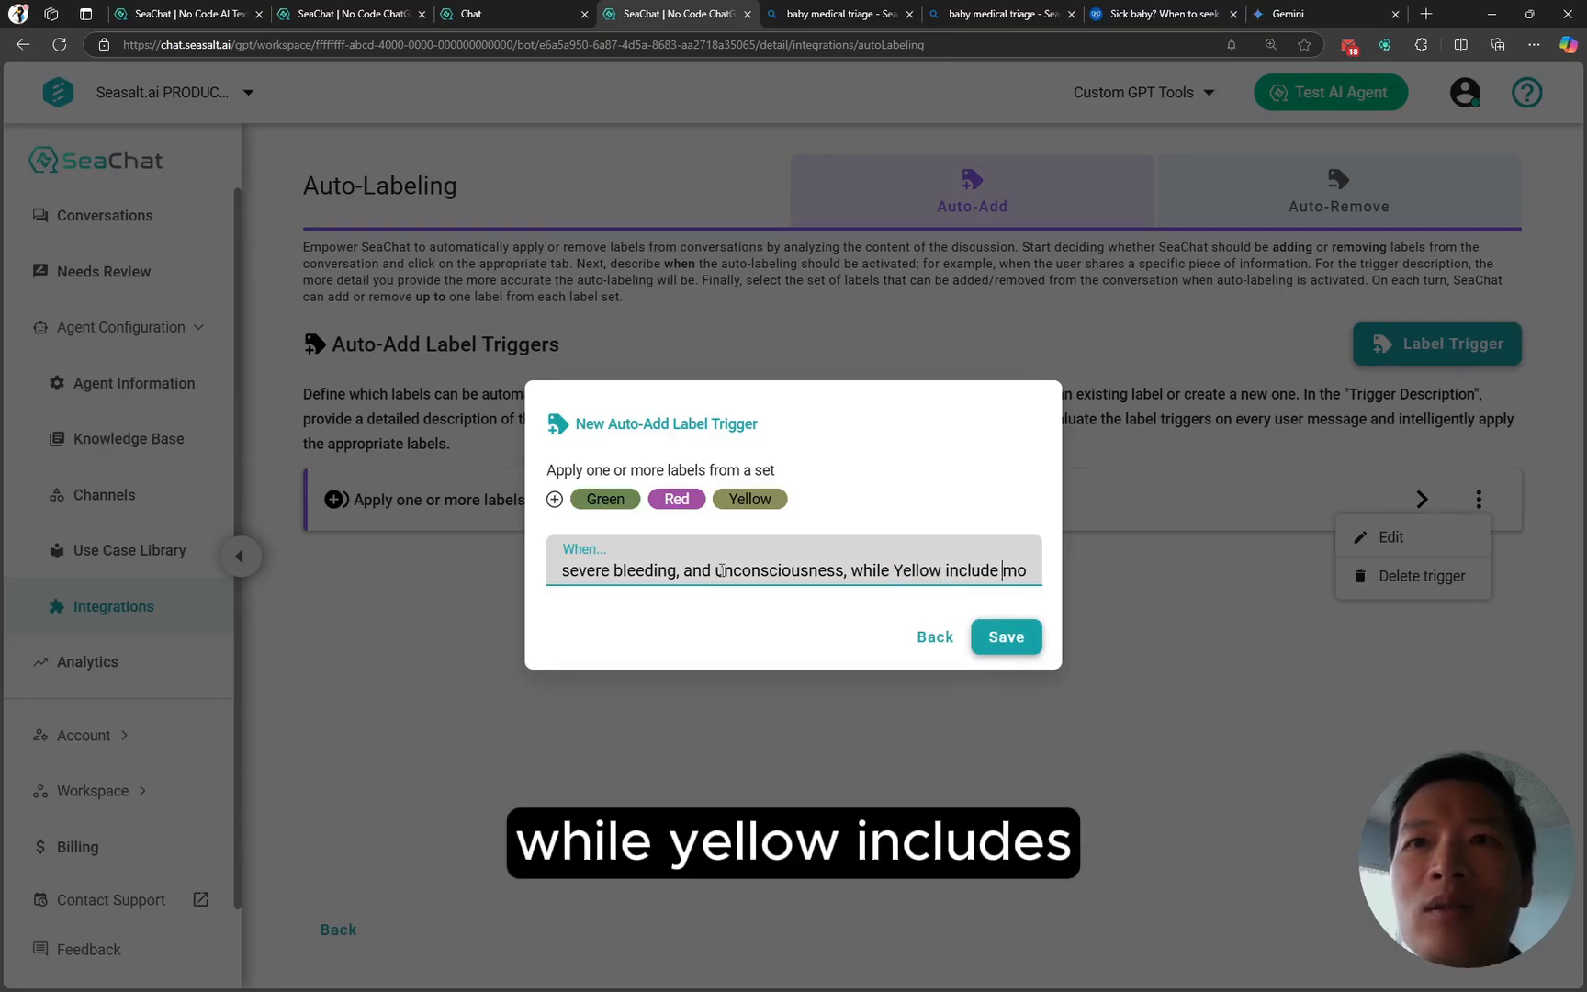
type("s")
- Capitalize "Green", delete the word "conditions" after it, and select the entire When condition text
key("ctrl+Right")
key("ctrl+Right")
key("ctrl+Right")
key("ctrl+Right")
key("ctrl+Right")
key("ctrl+Right")
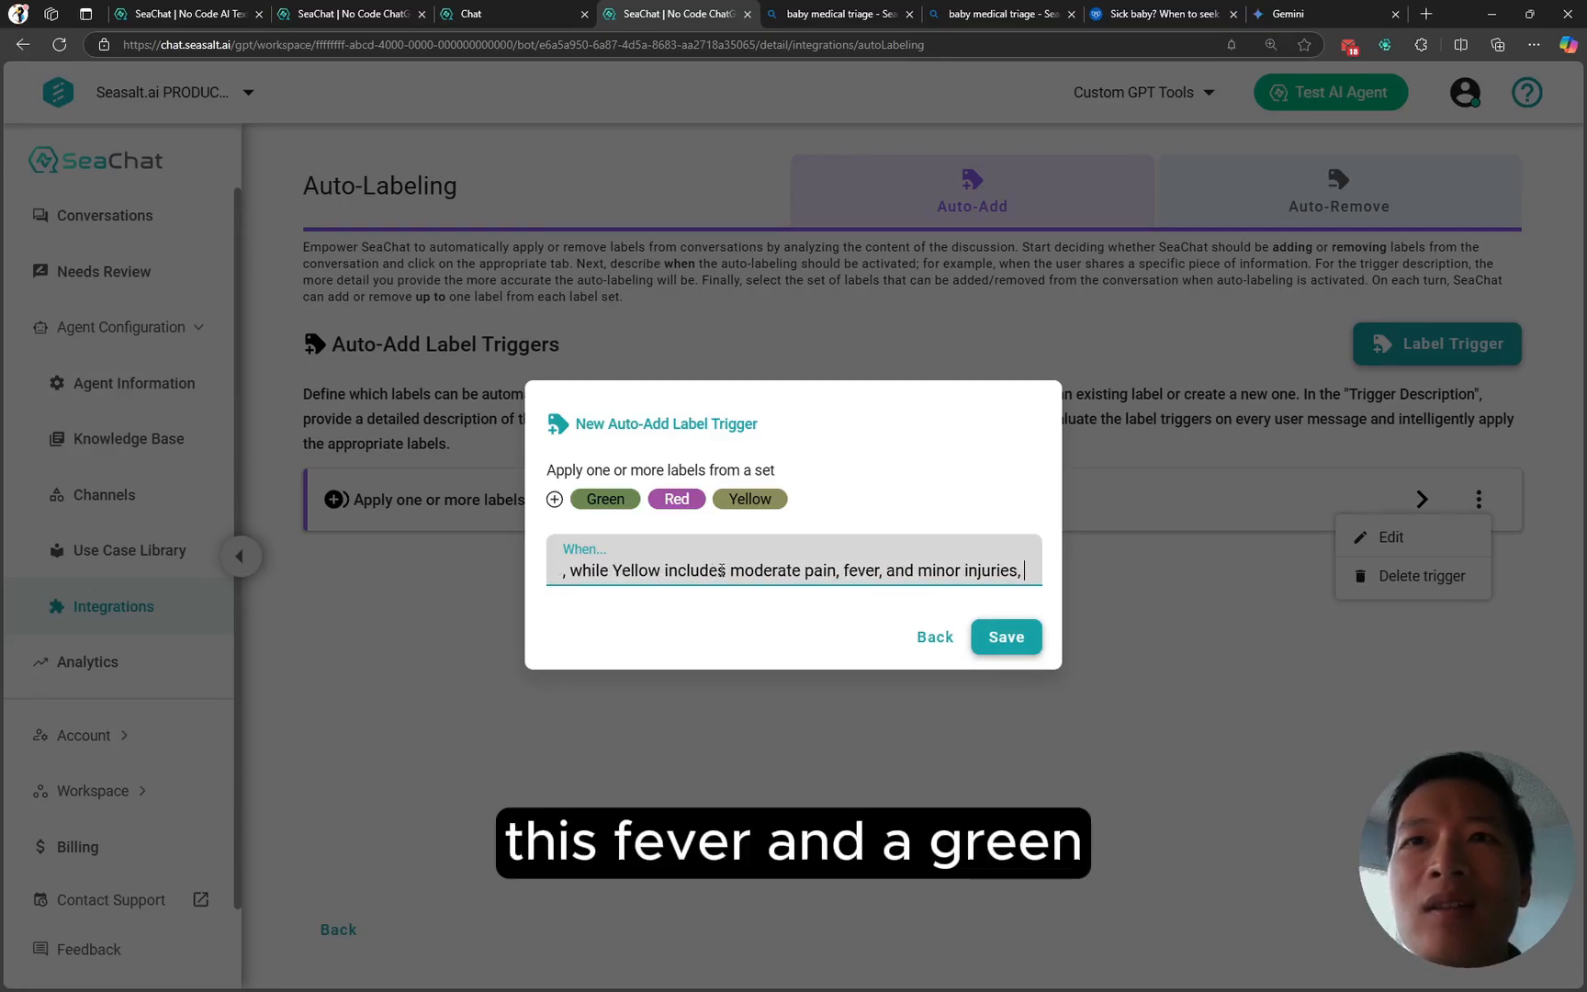
key("ctrl+Right")
key("ctrl+Right")
key("ctrl+Right")
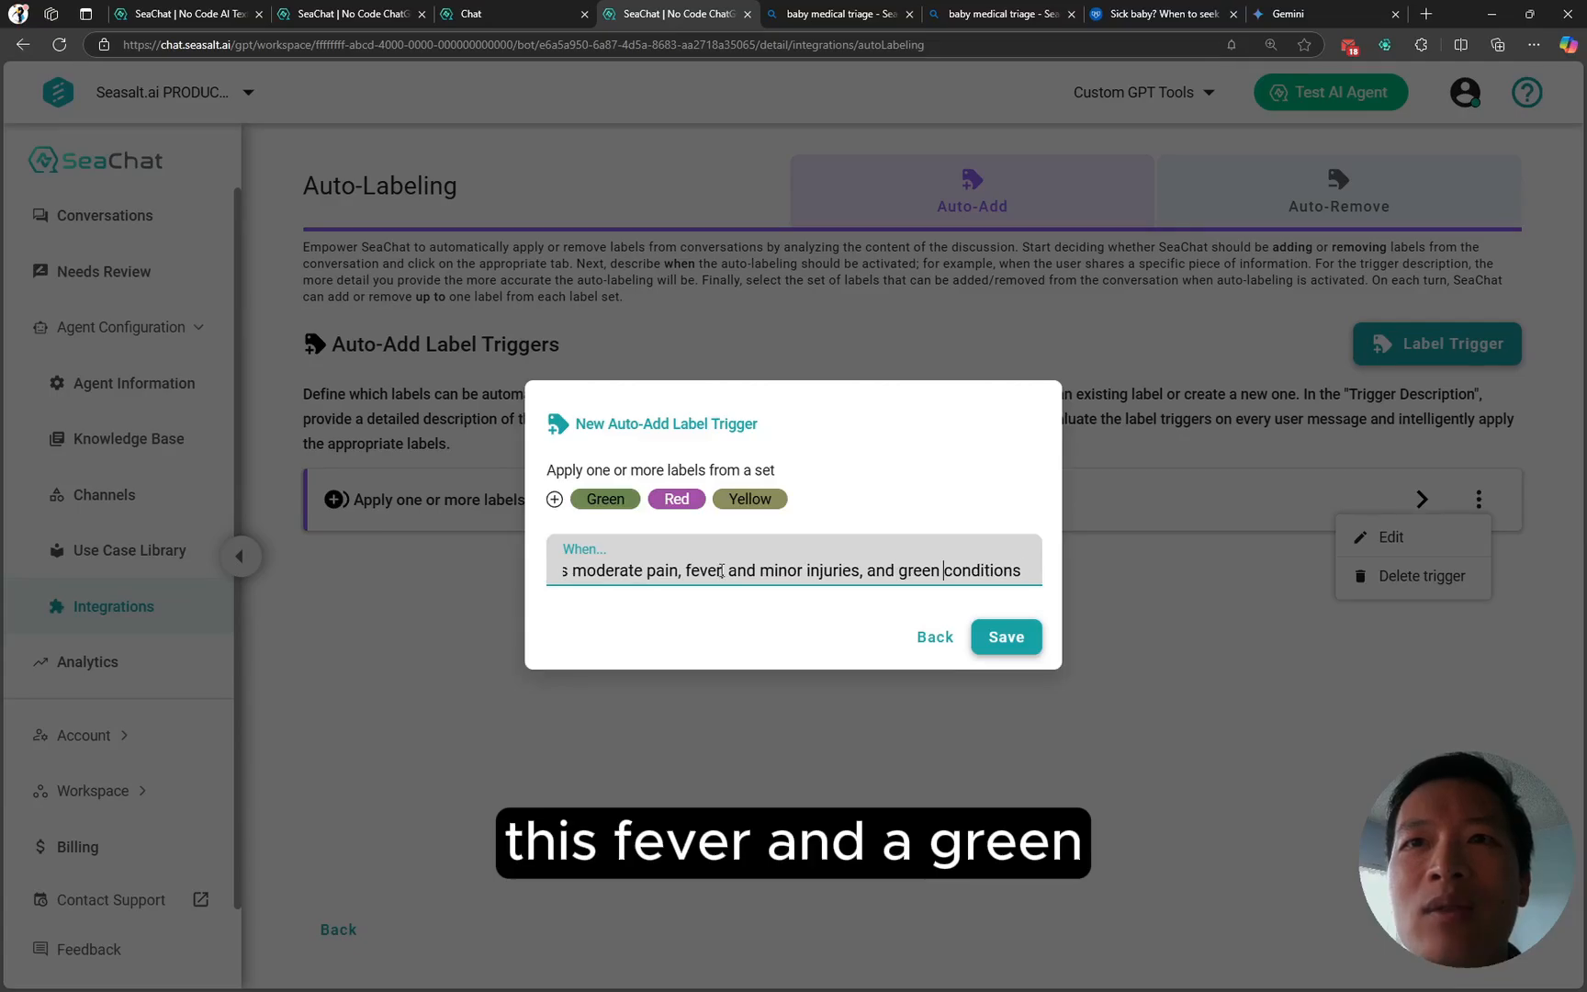
key("ctrl+Left")
key("Delete")
type("G")
key("ctrl+shift+Right")
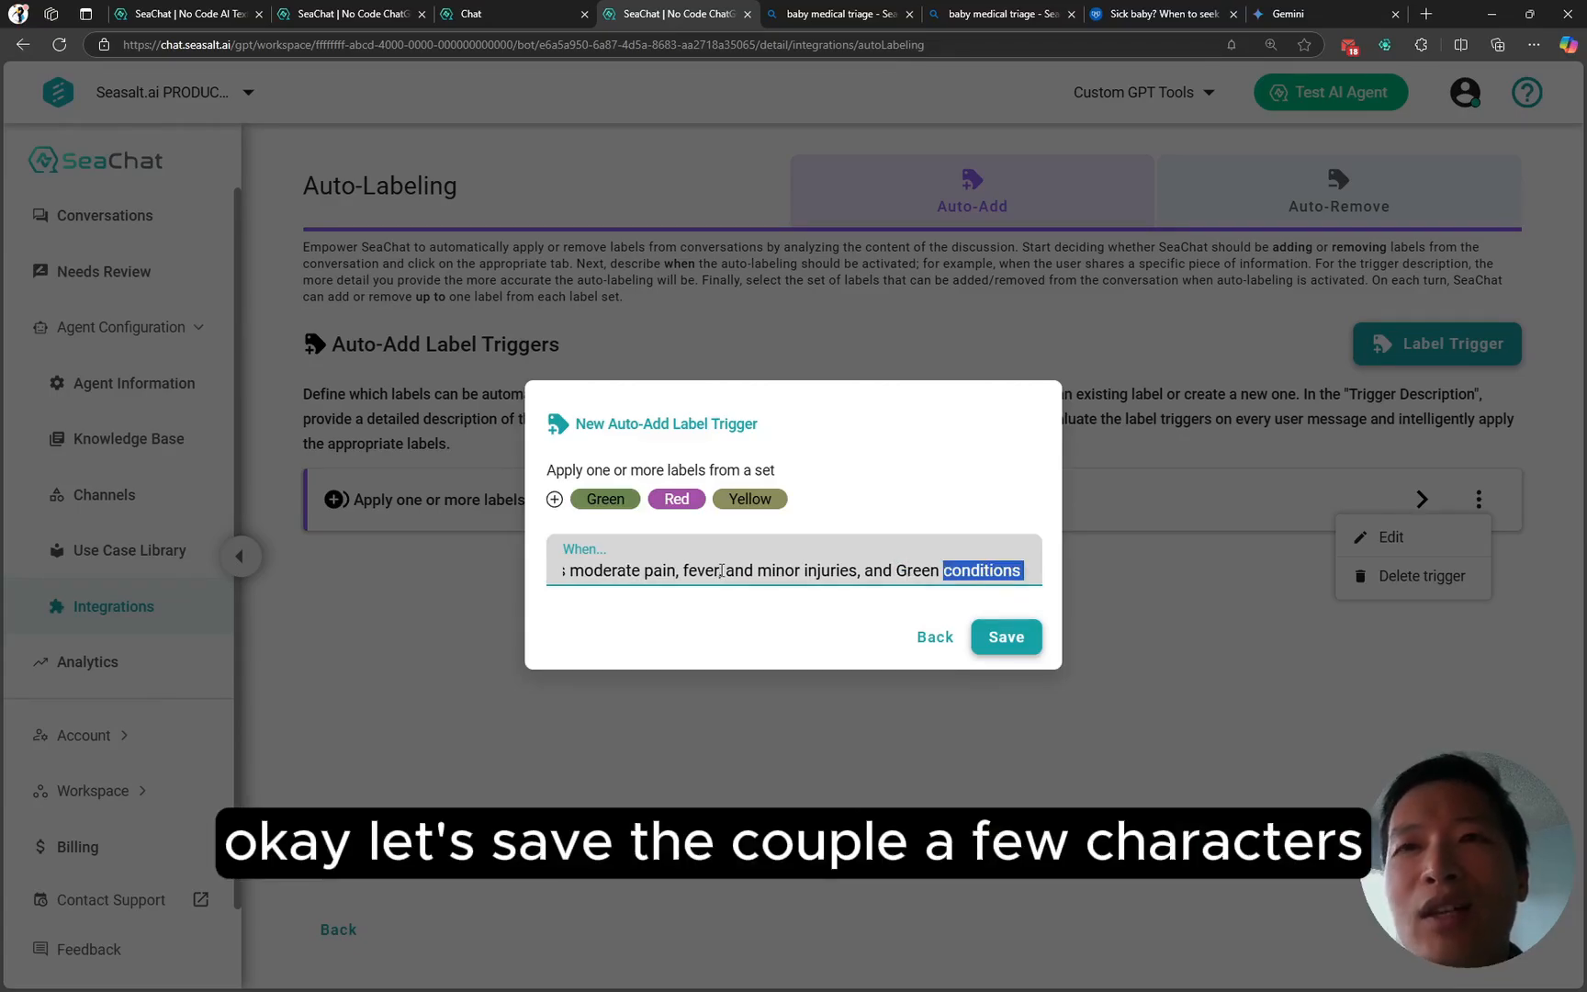
key("Delete")
key("End")
key("ctrl+a")
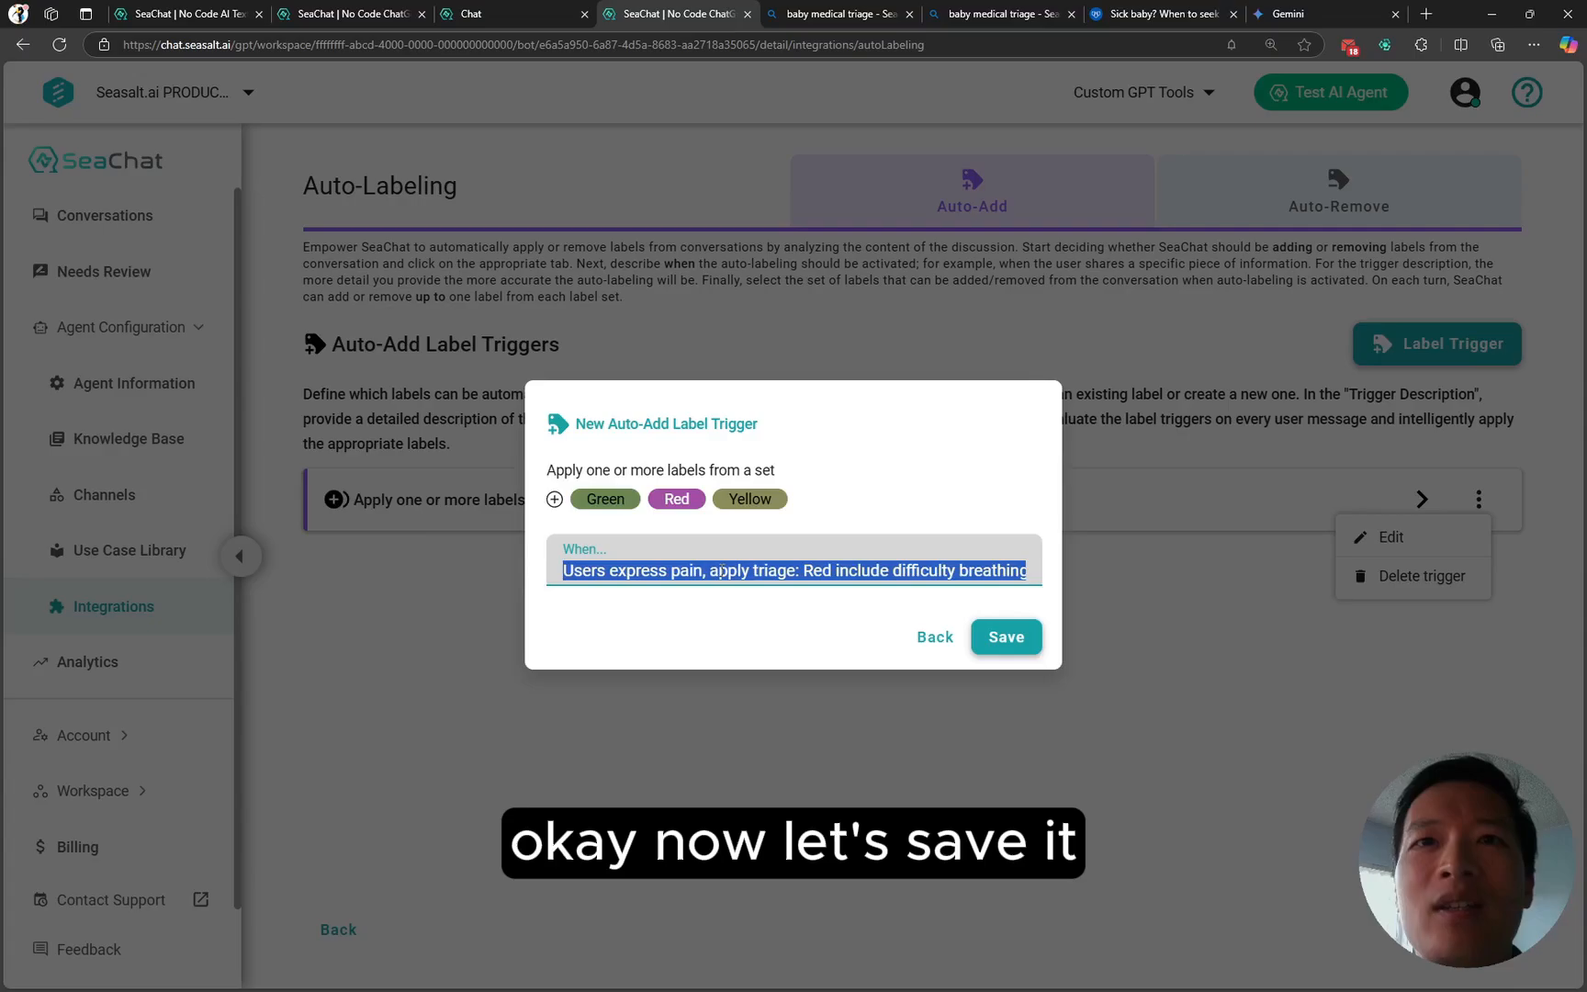
- Try to save the new trigger and check the total character count against the limit
left_click(1006, 636)
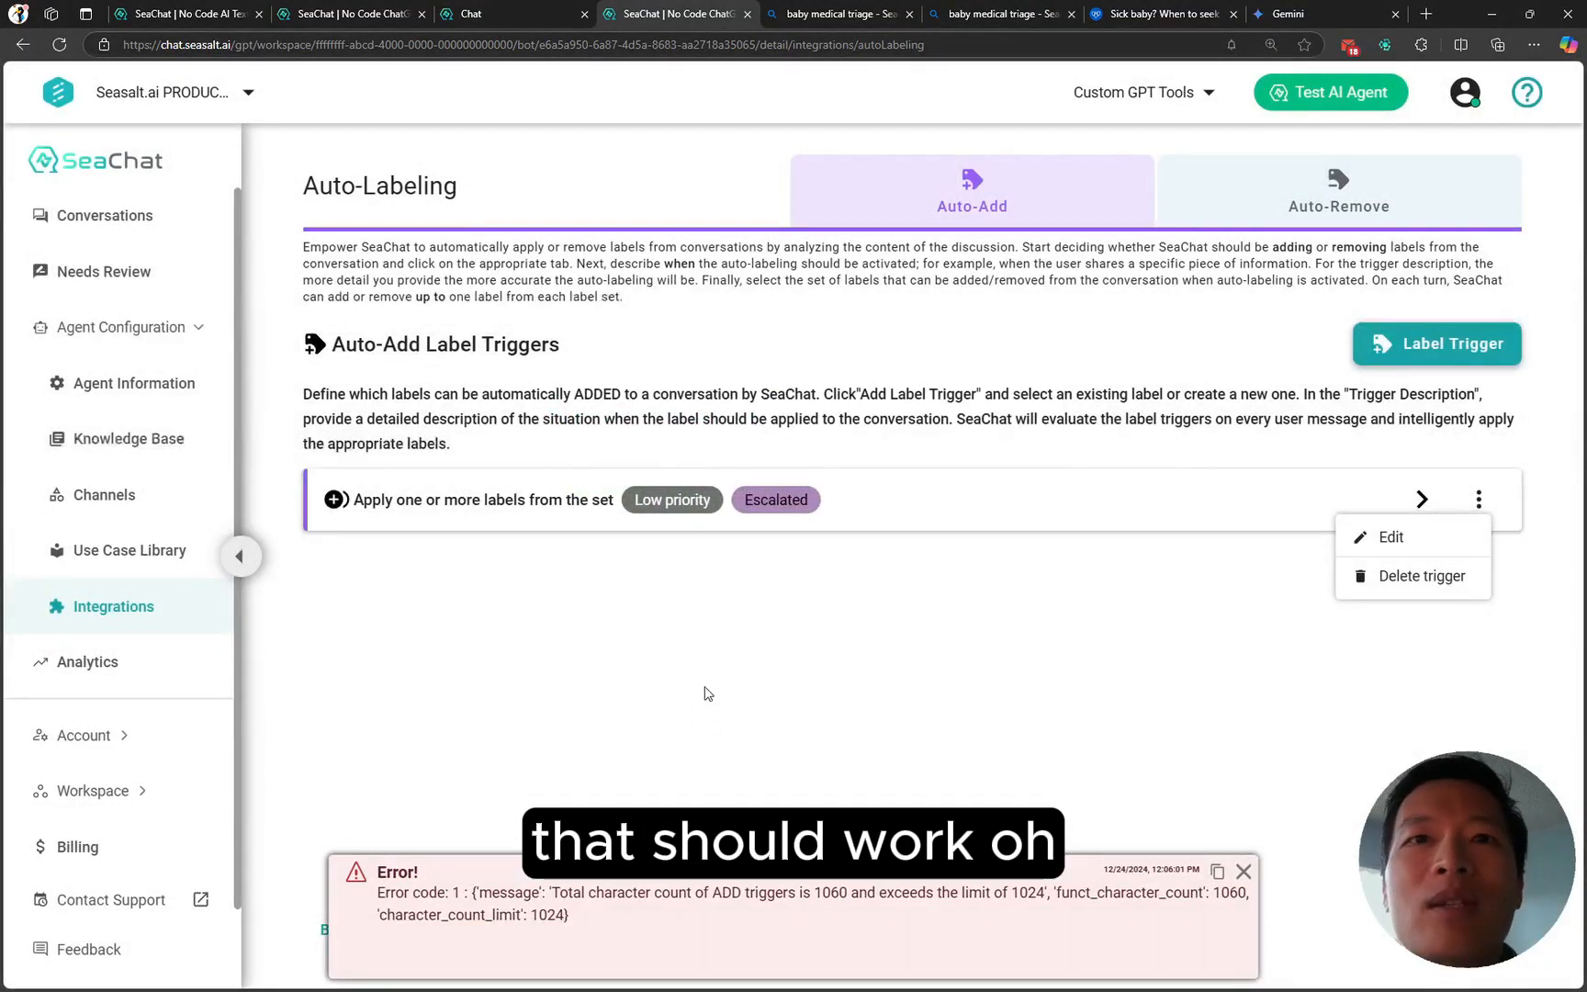
left_click_drag(822, 892, 849, 892)
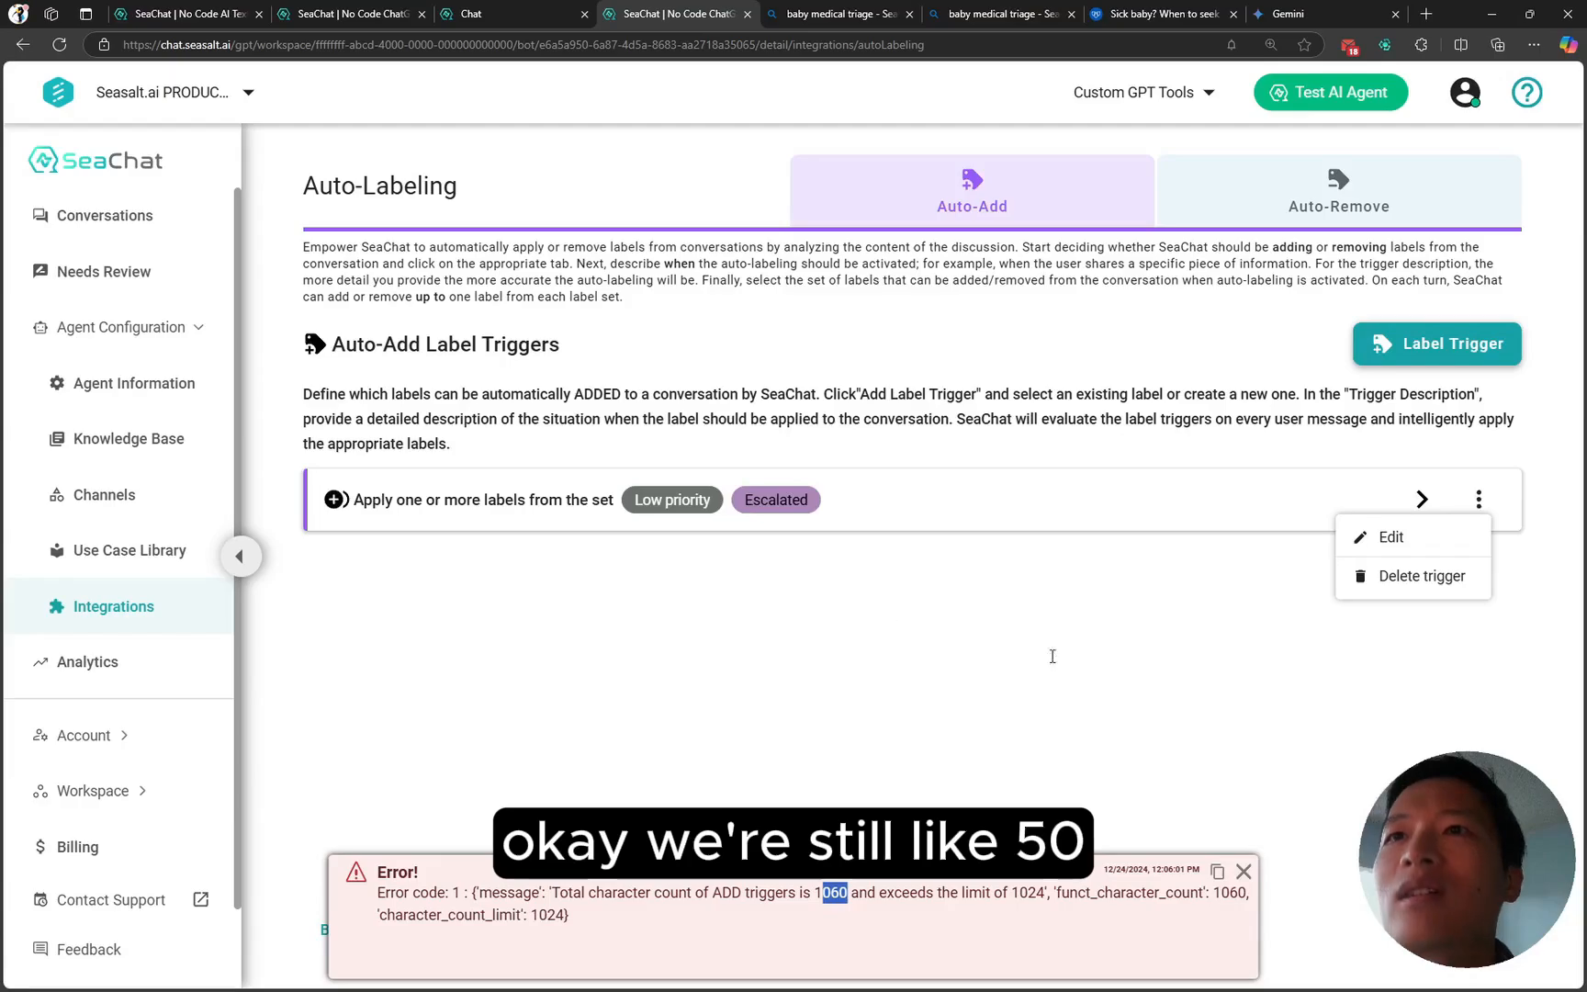
- Start a new auto-add label trigger and assign it the Red, Yellow and Green labels
left_click(1420, 542)
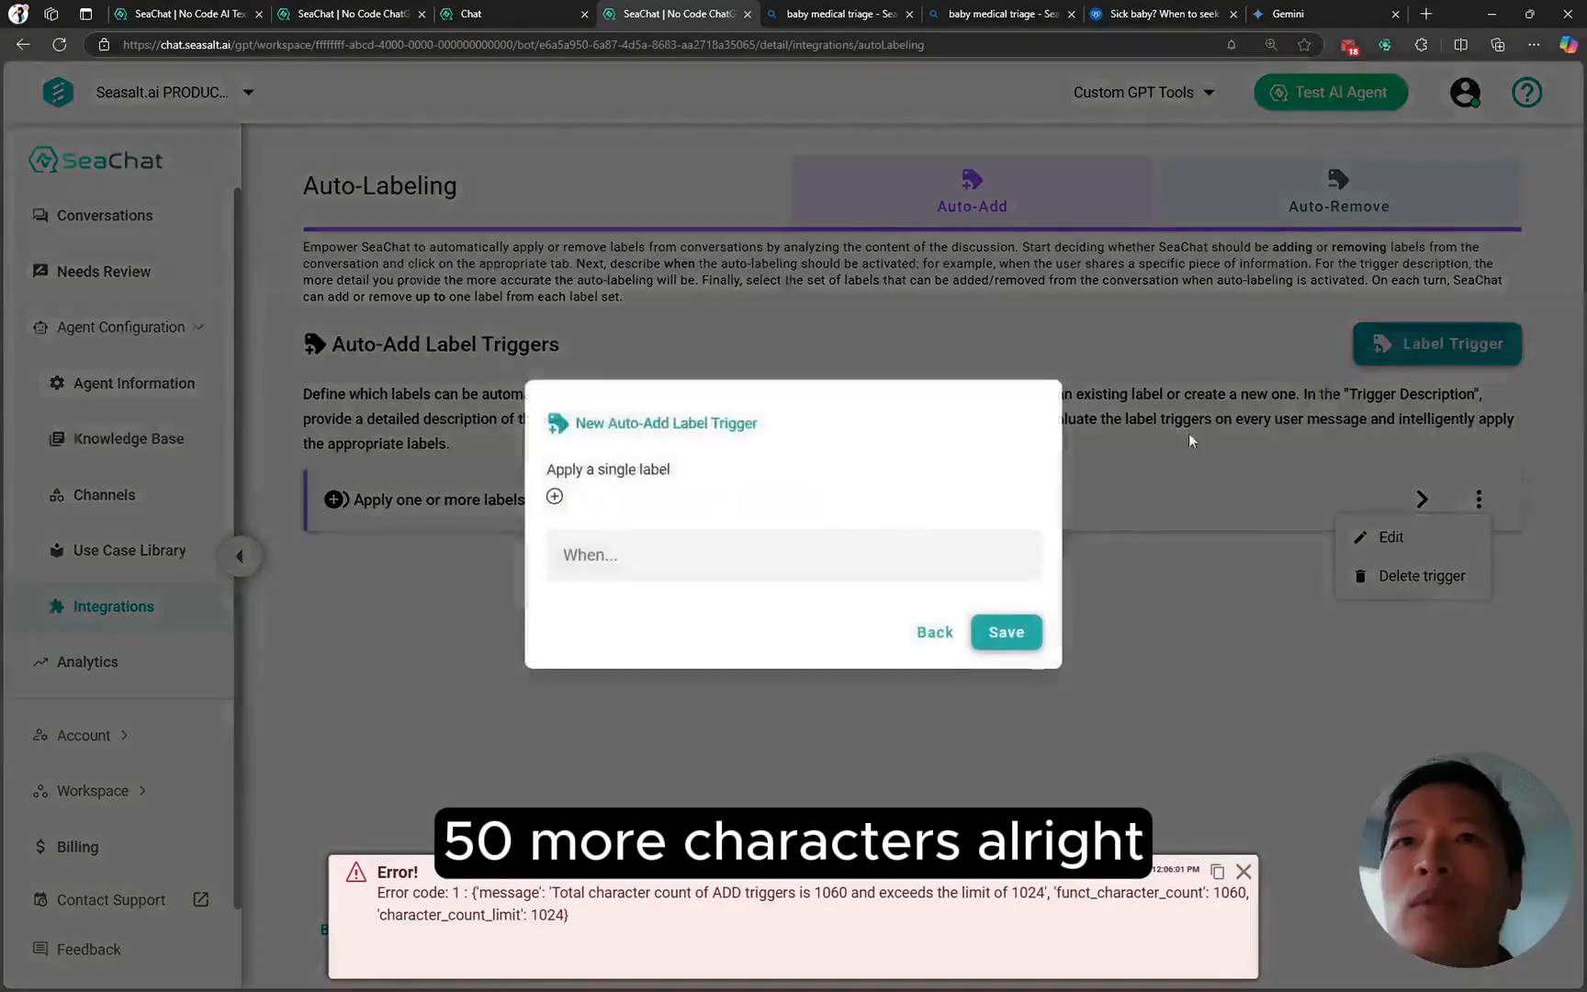
left_click(555, 498)
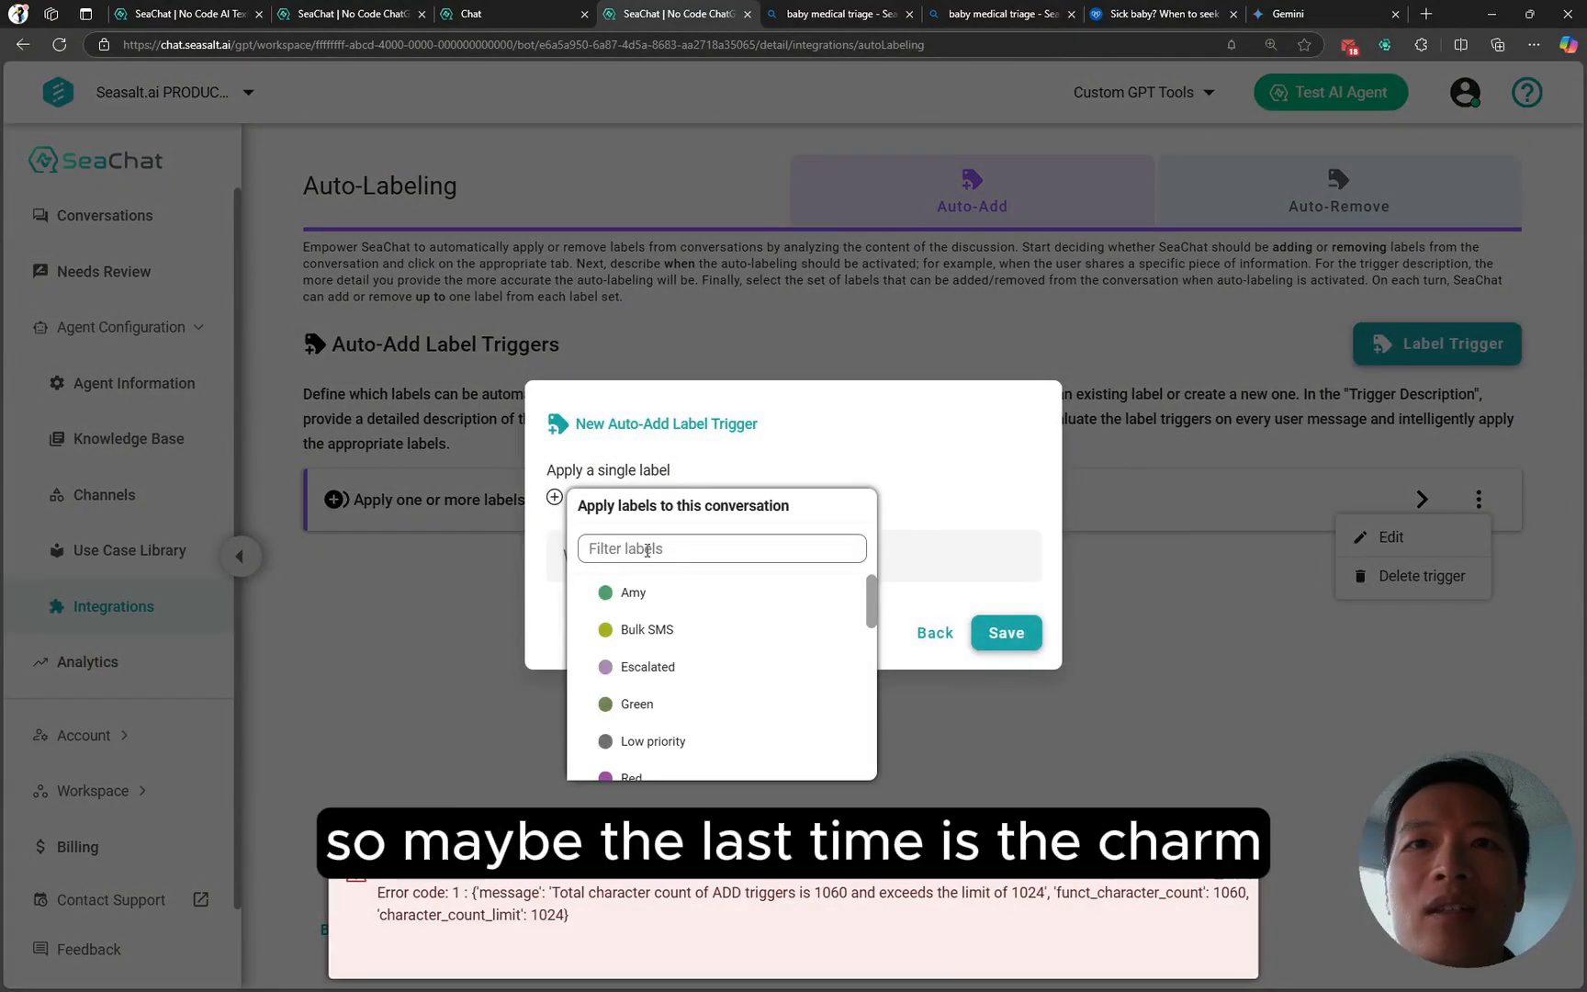
type("red")
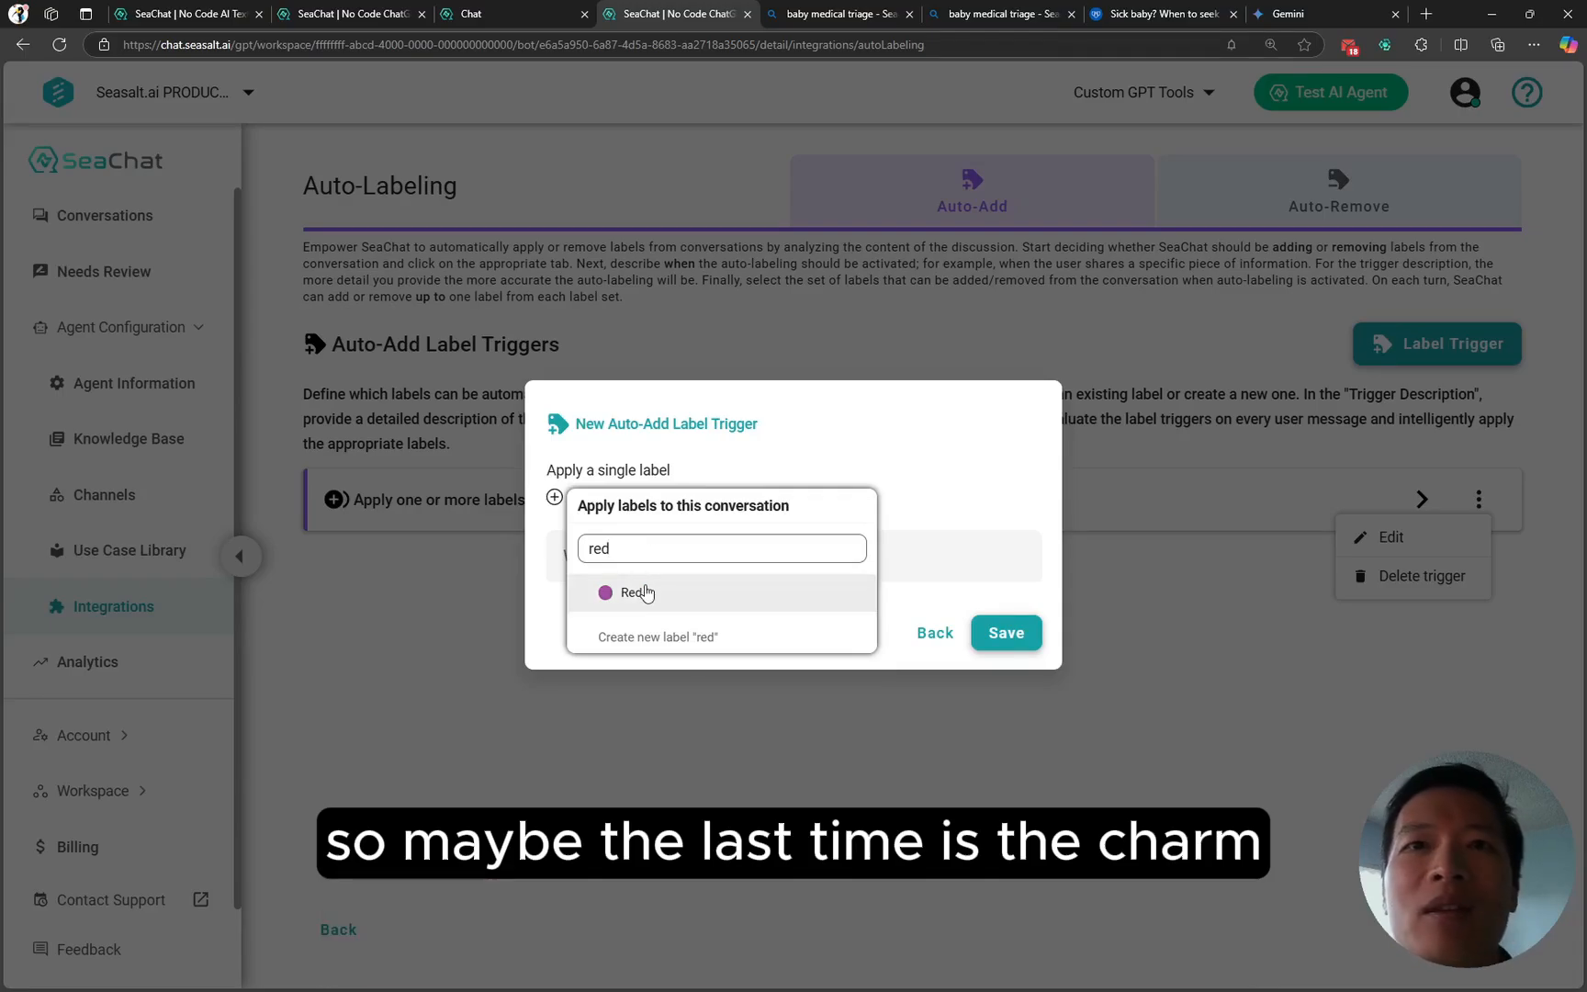
left_click(633, 592)
type("yello")
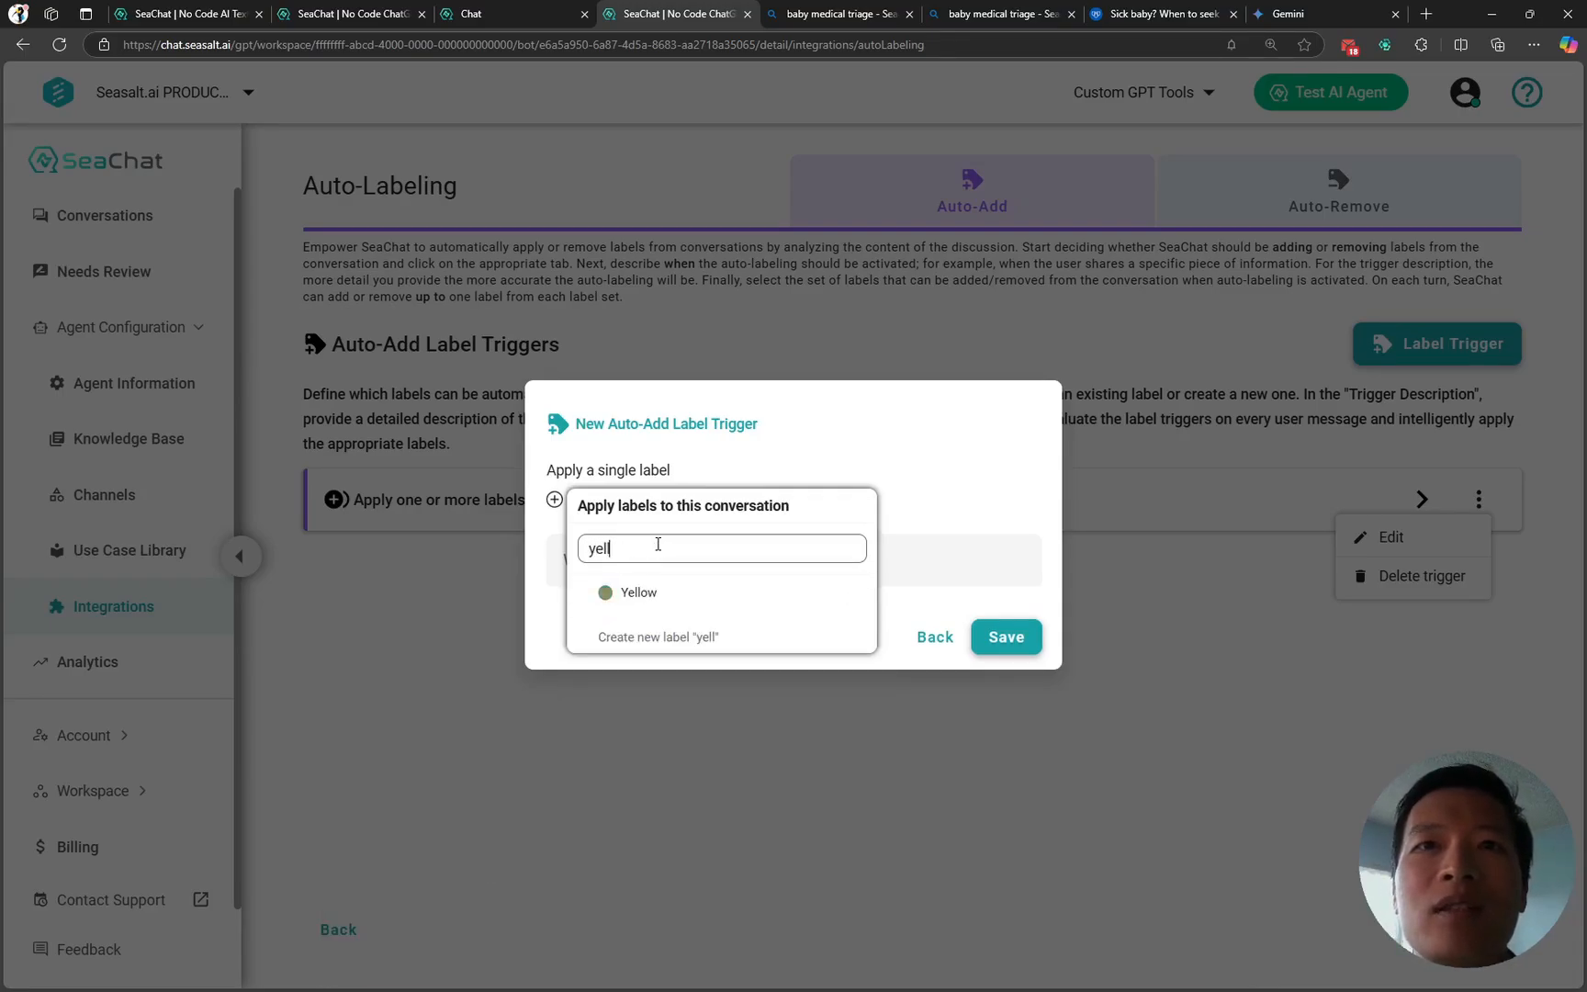
left_click(645, 595)
type("gre")
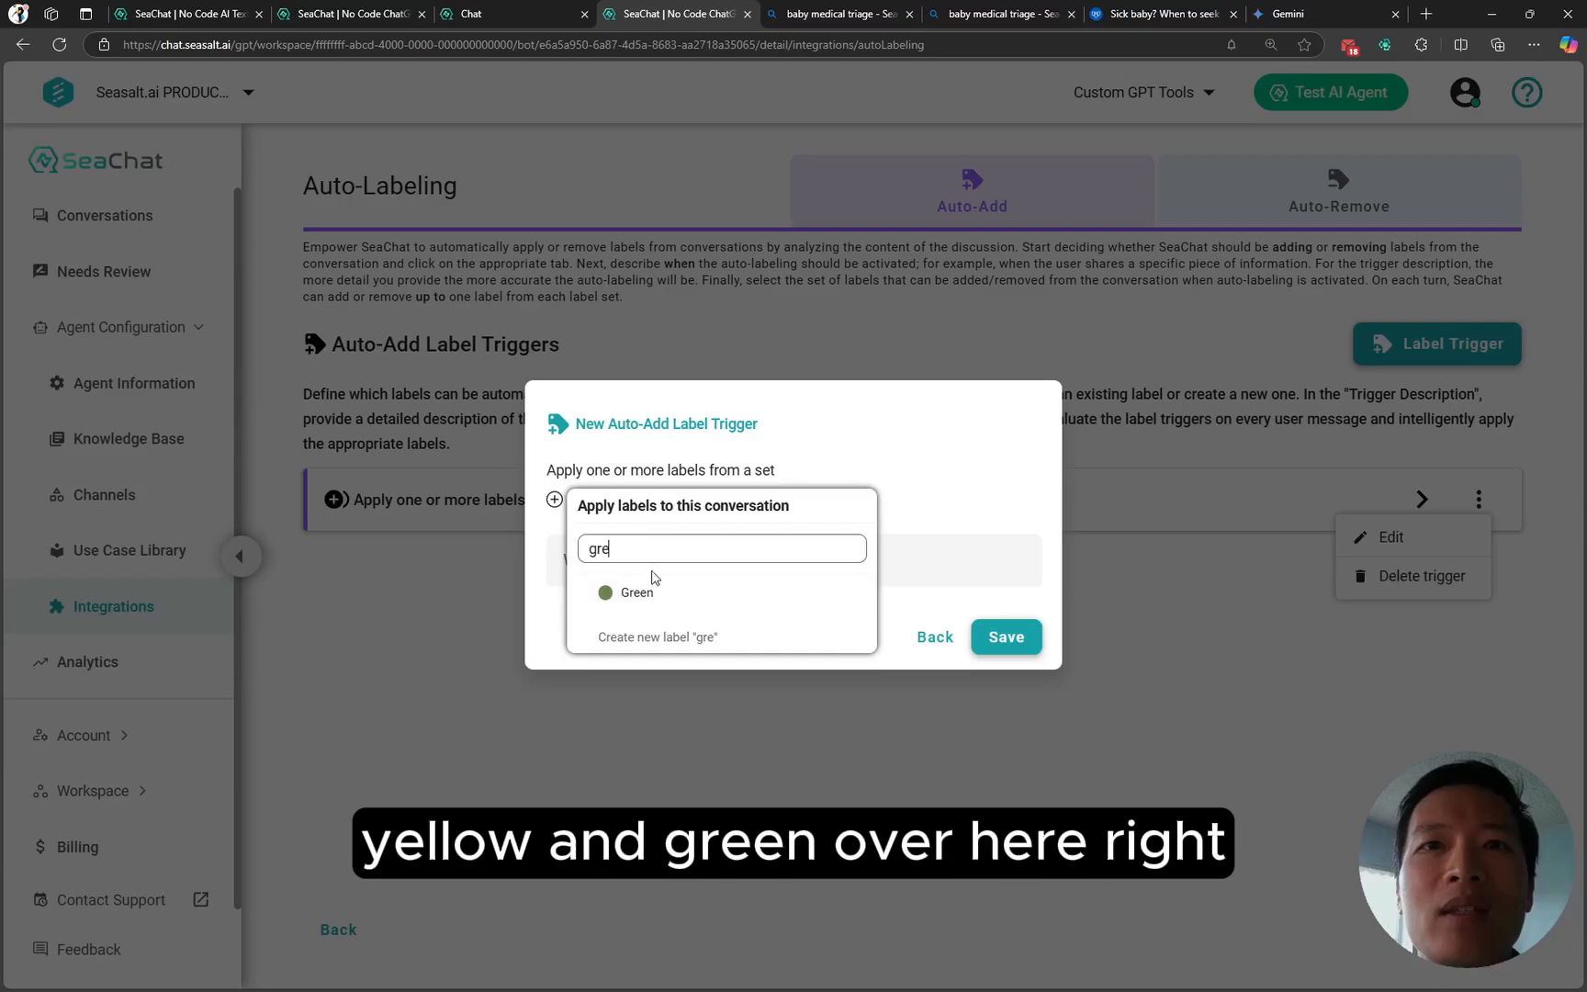
left_click(638, 593)
left_click(895, 516)
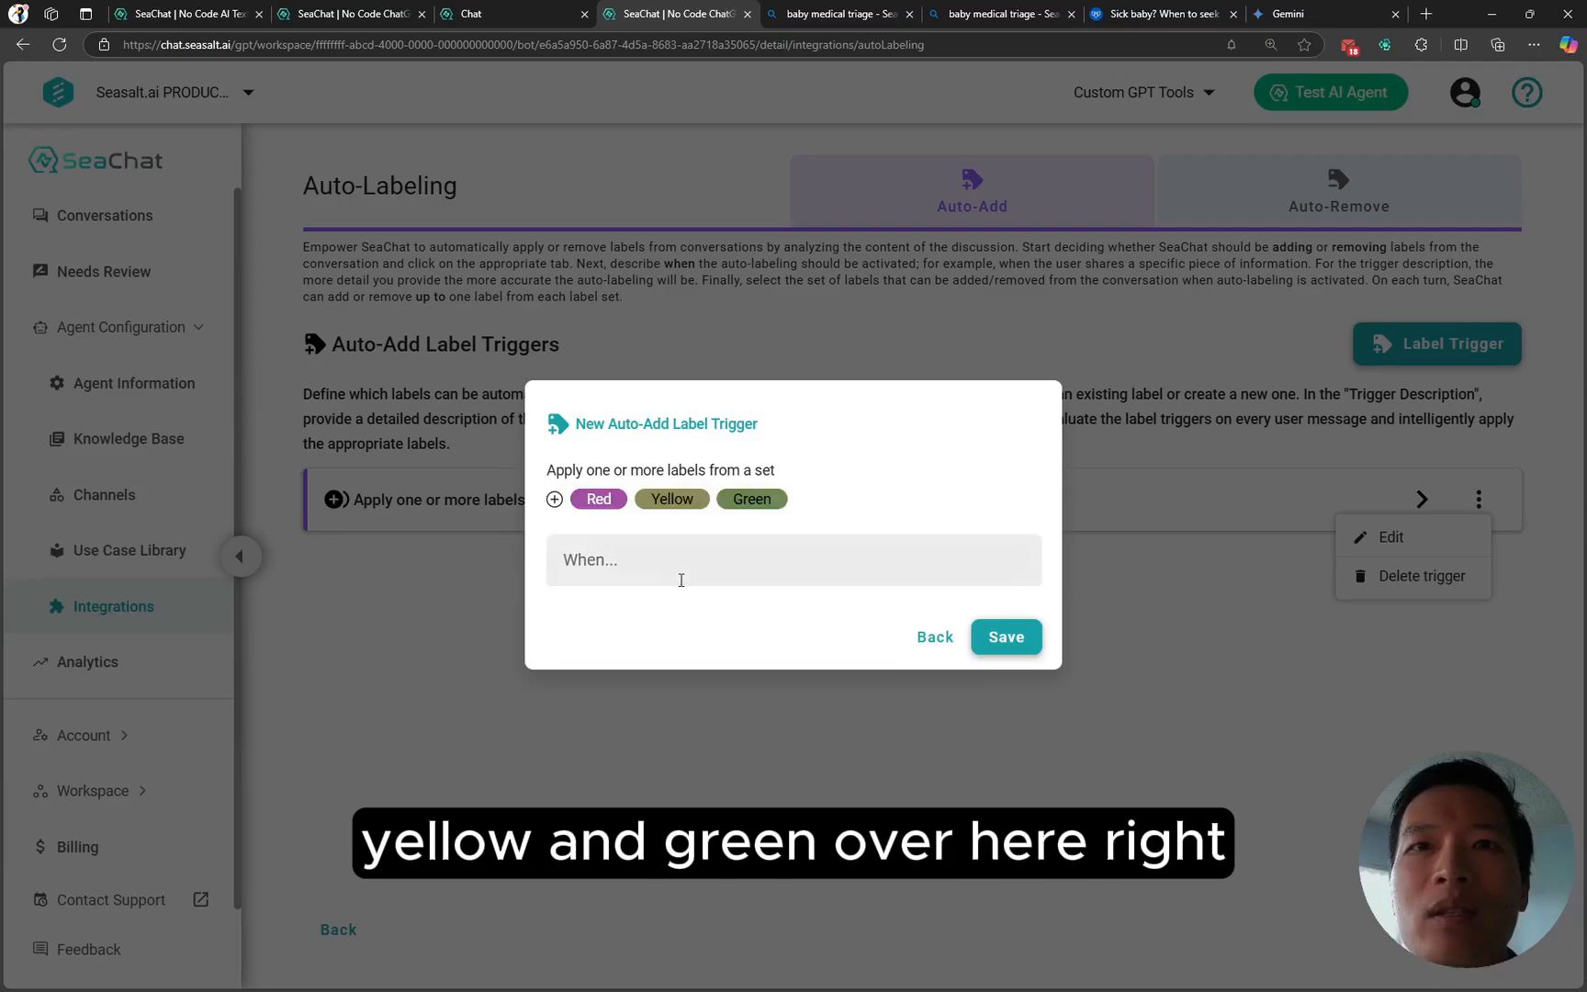
- Paste the copied condition into the When field and shorten its ending to "minor aches colds & rashes."
left_click(740, 577)
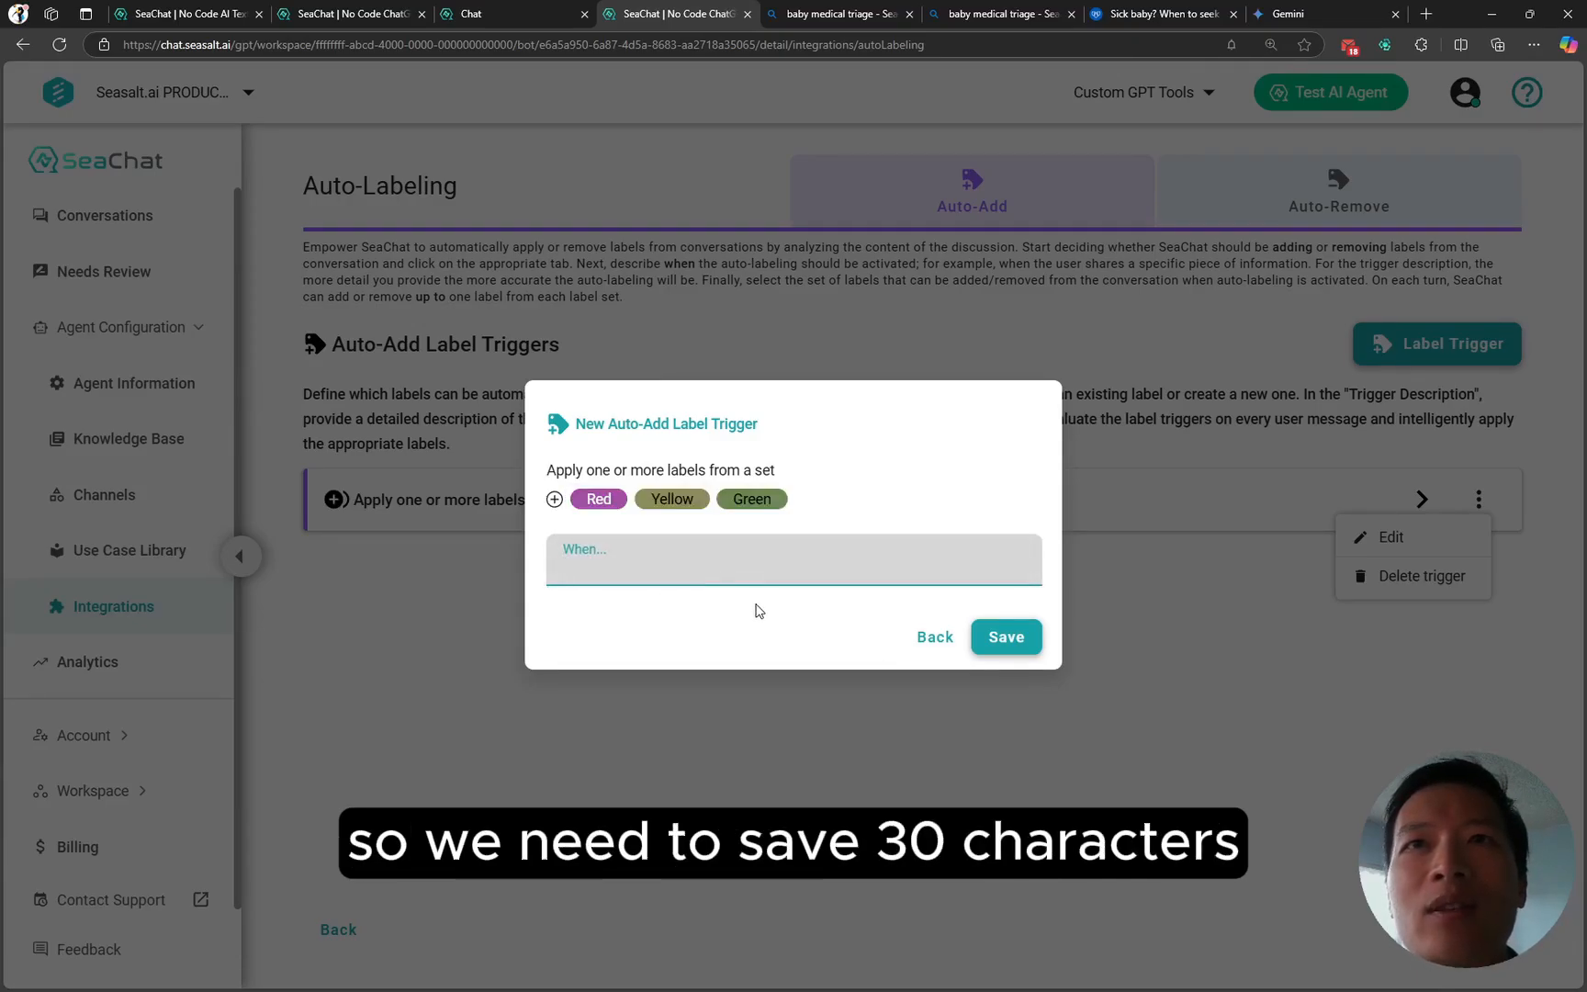
key("ctrl+v")
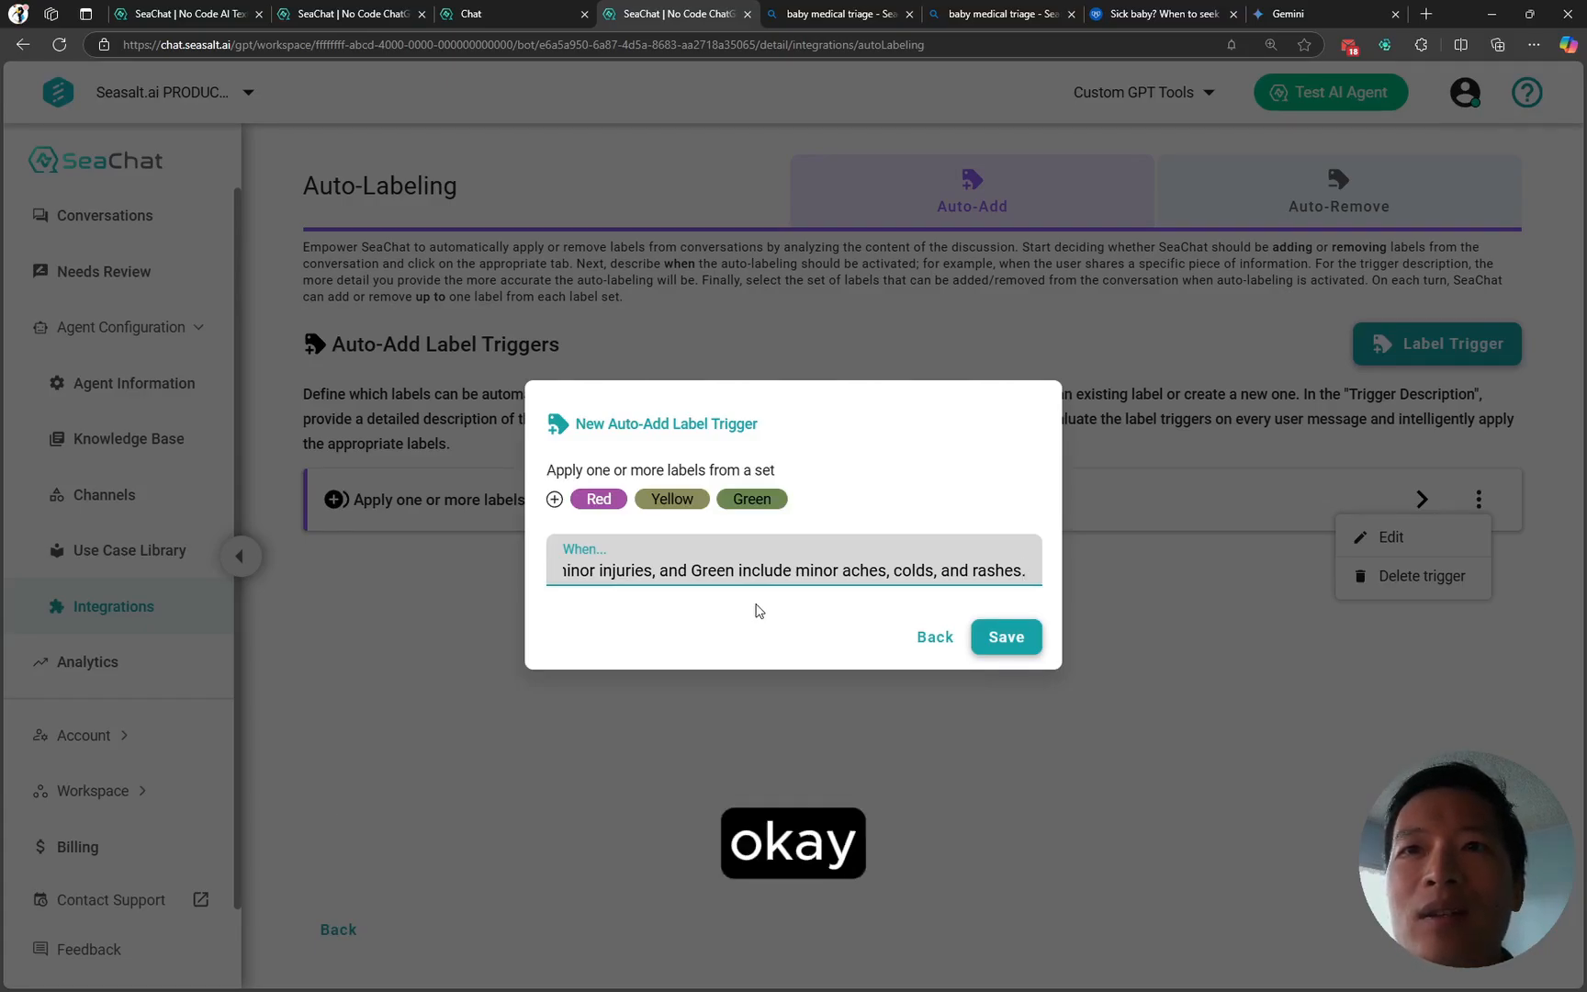
key("ctrl+Left")
key("ctrl+BackSpace")
key("BackSpace")
key("BackSpace")
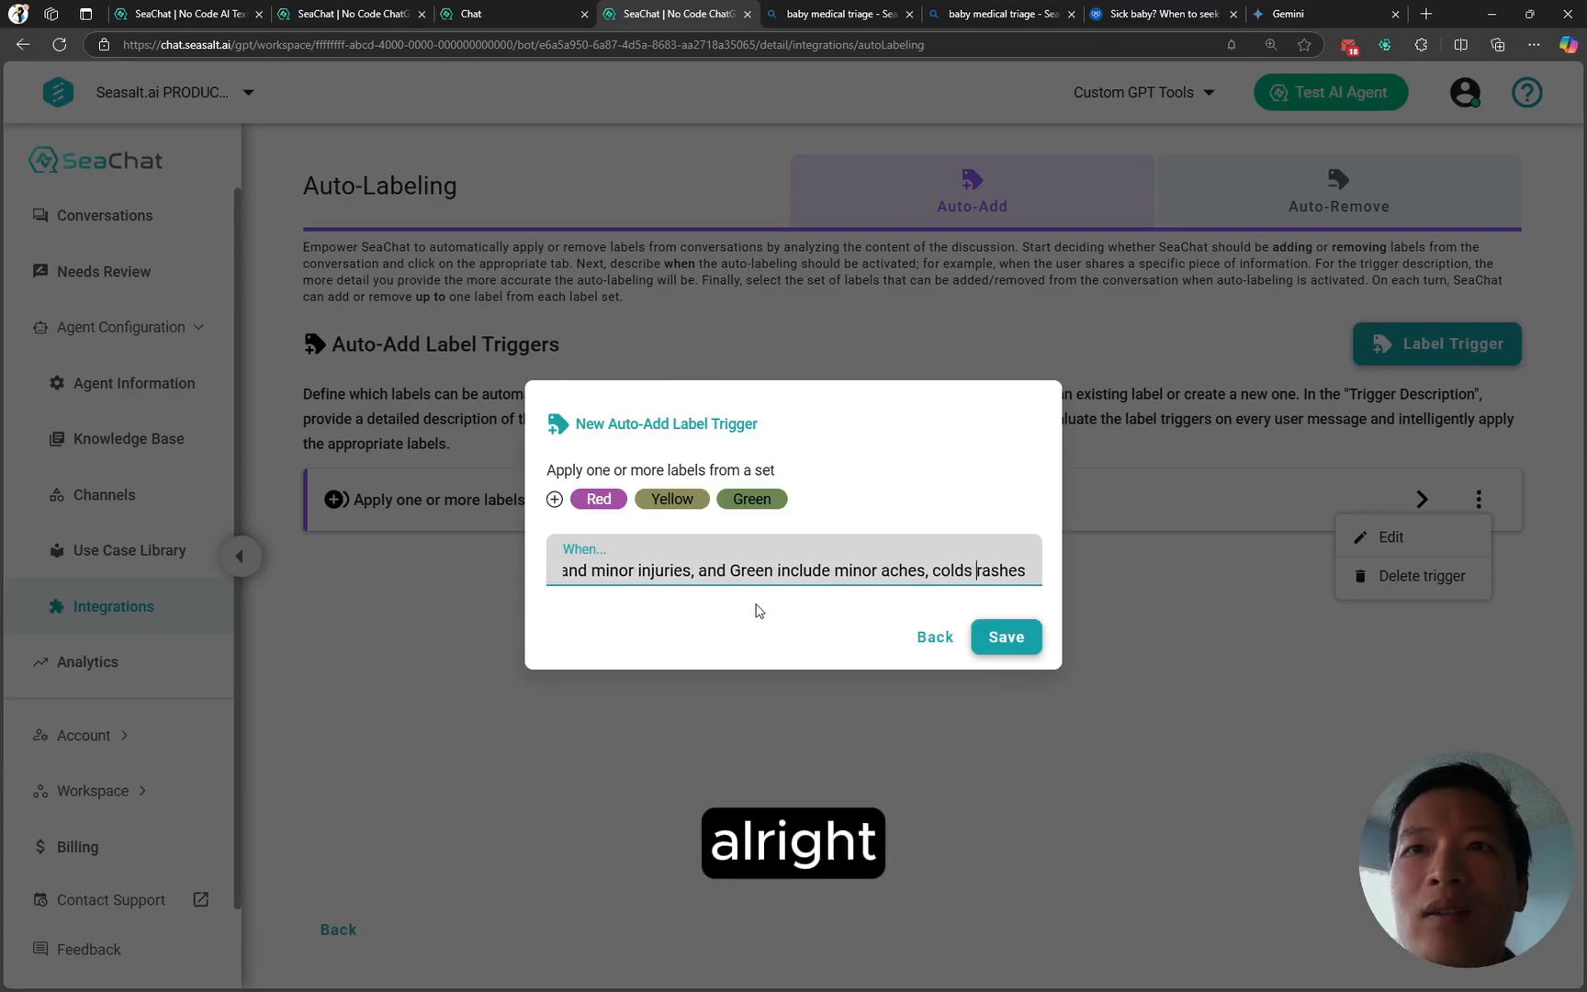
type("&")
key("ctrl+Left")
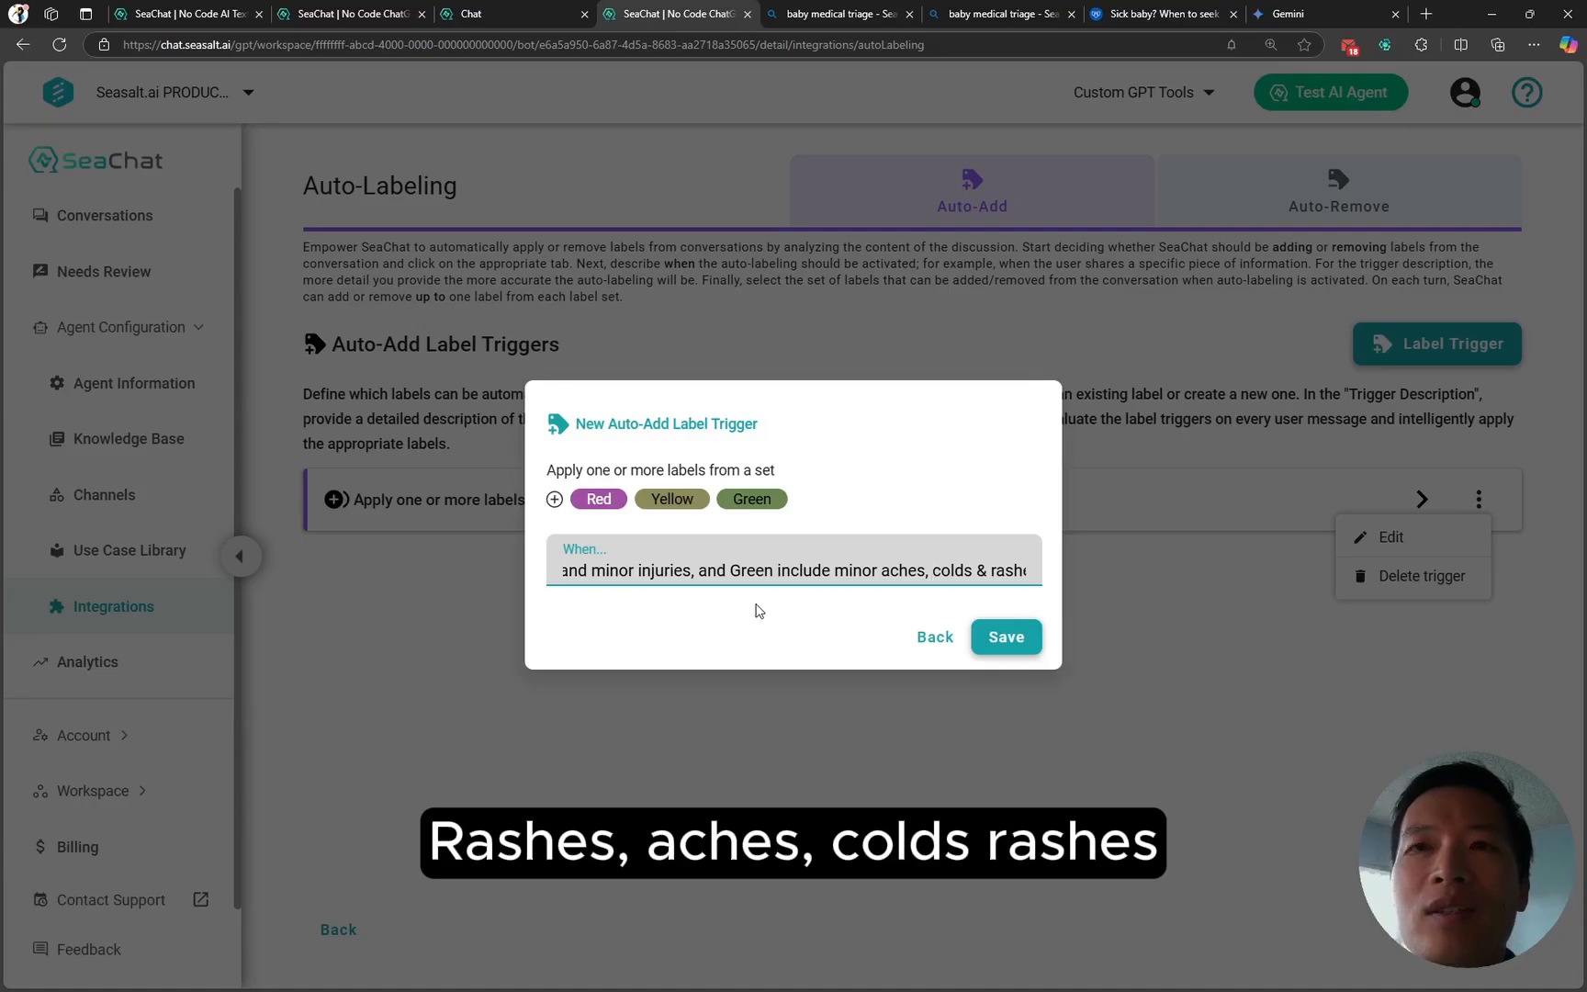
key("BackSpace")
key("BackSpace")
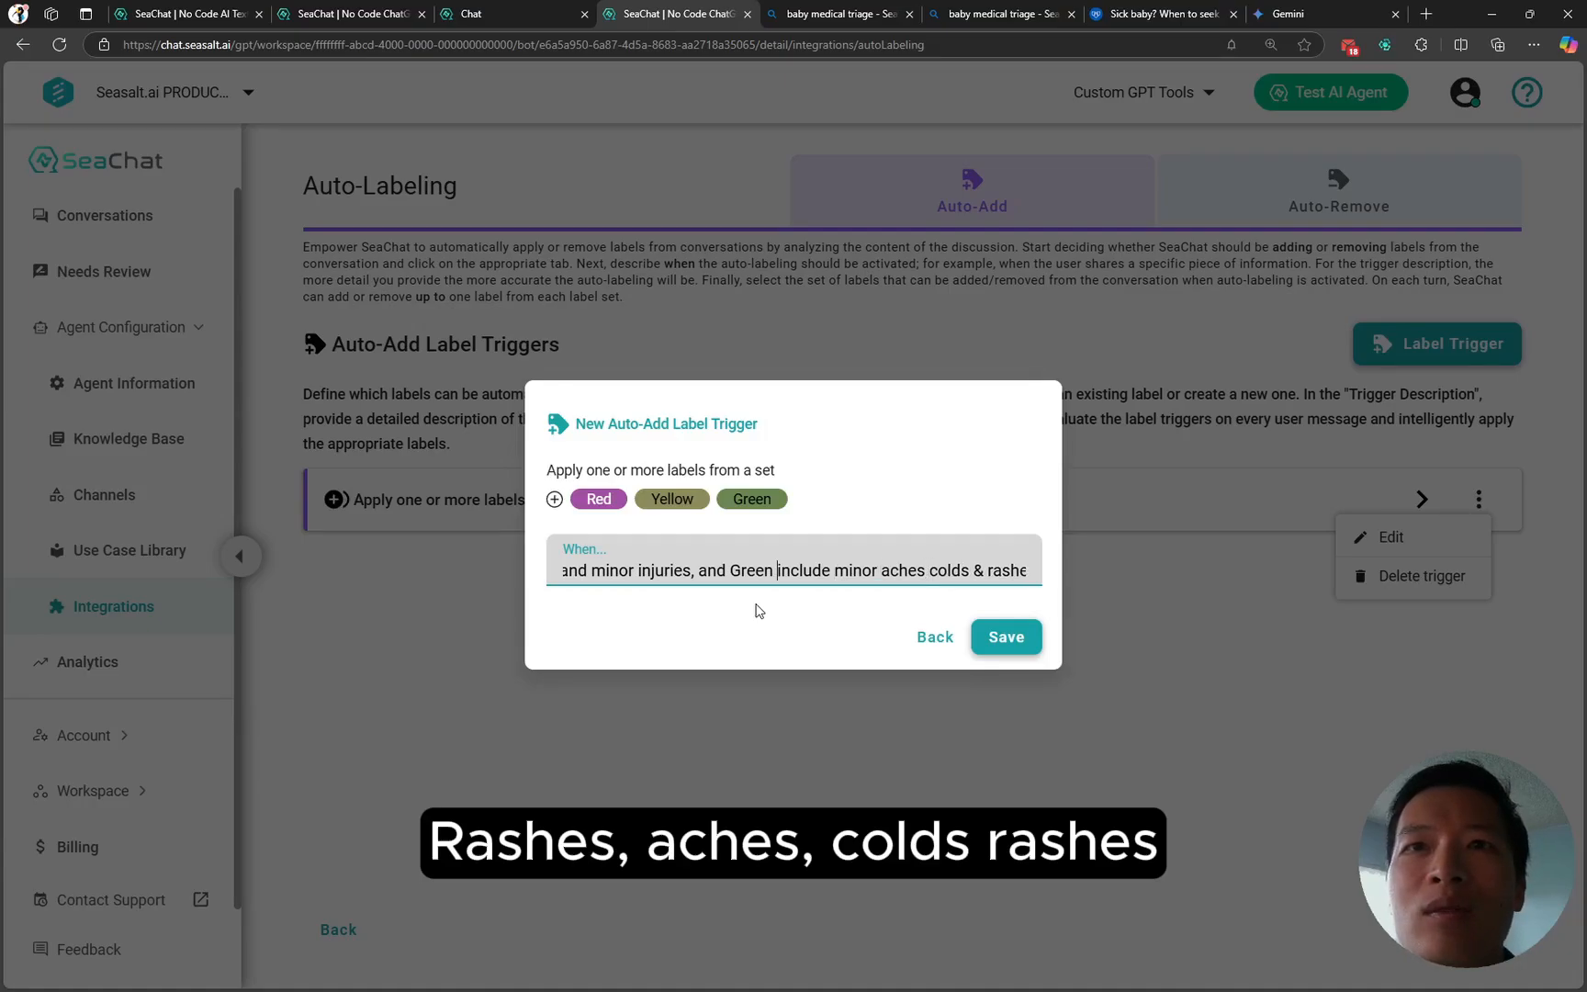
- Shorten "and Green include" to "Green is" in the When condition
key("ctrl+Left")
key("ctrl+BackSpace")
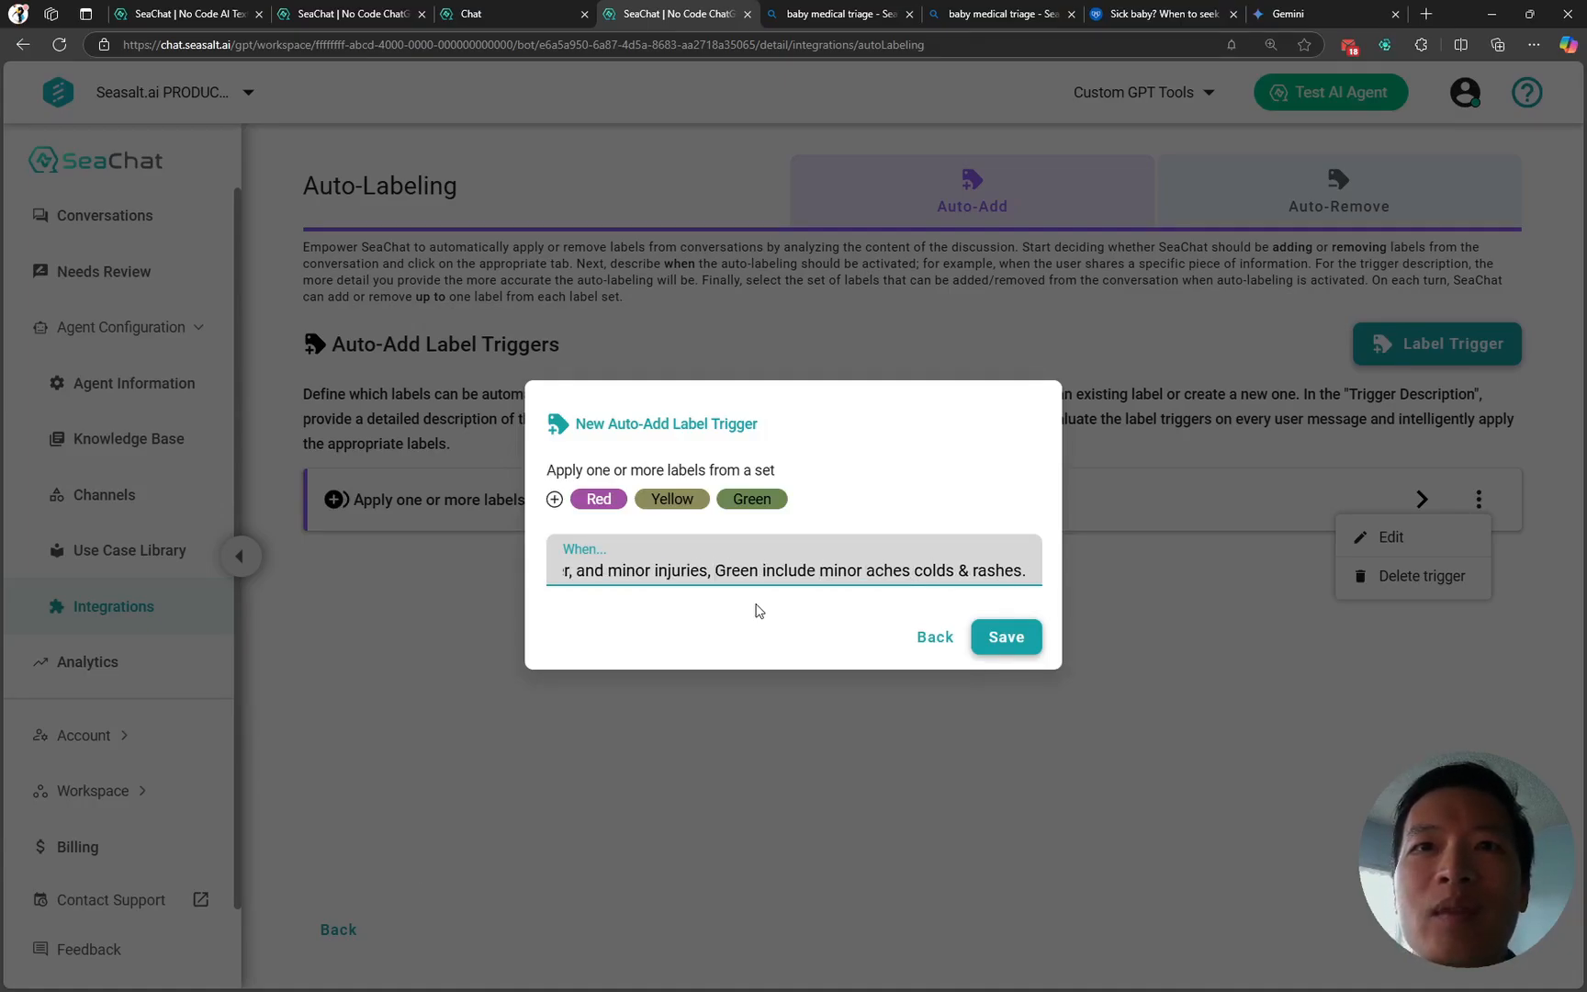
key("ctrl+Right")
key("ctrl+BackSpace")
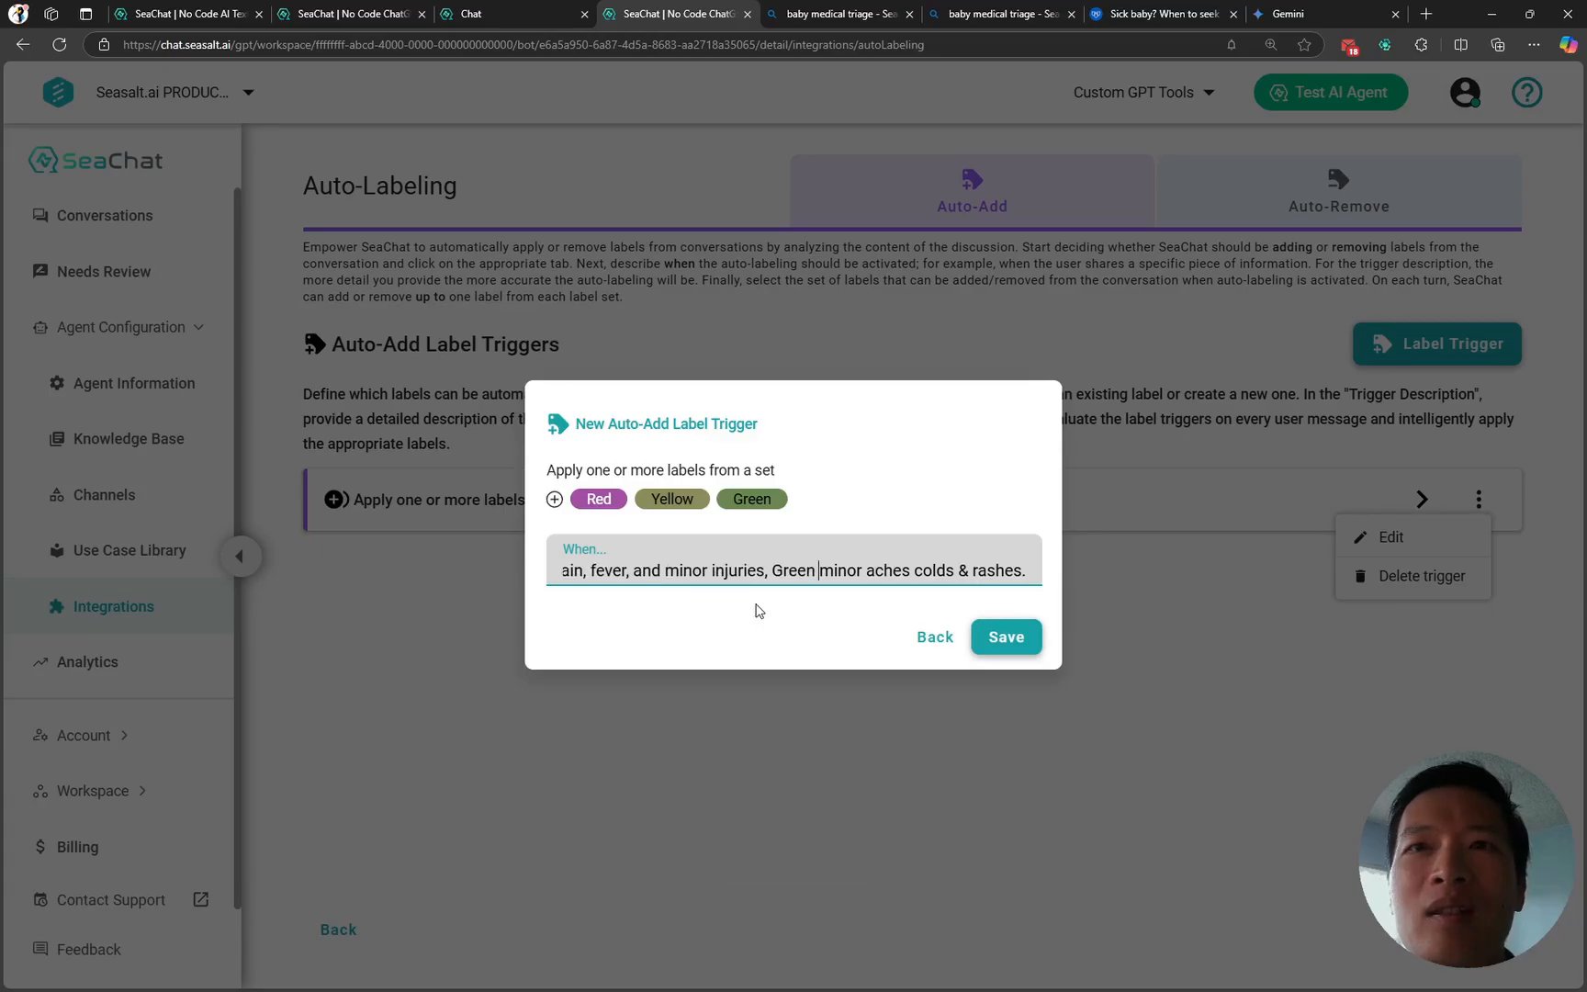
type("is")
- Replace the comma and "and" between "fever" and "minor injuries" with "&" in the When condition
key("ctrl+Left")
key("ctrl+Left")
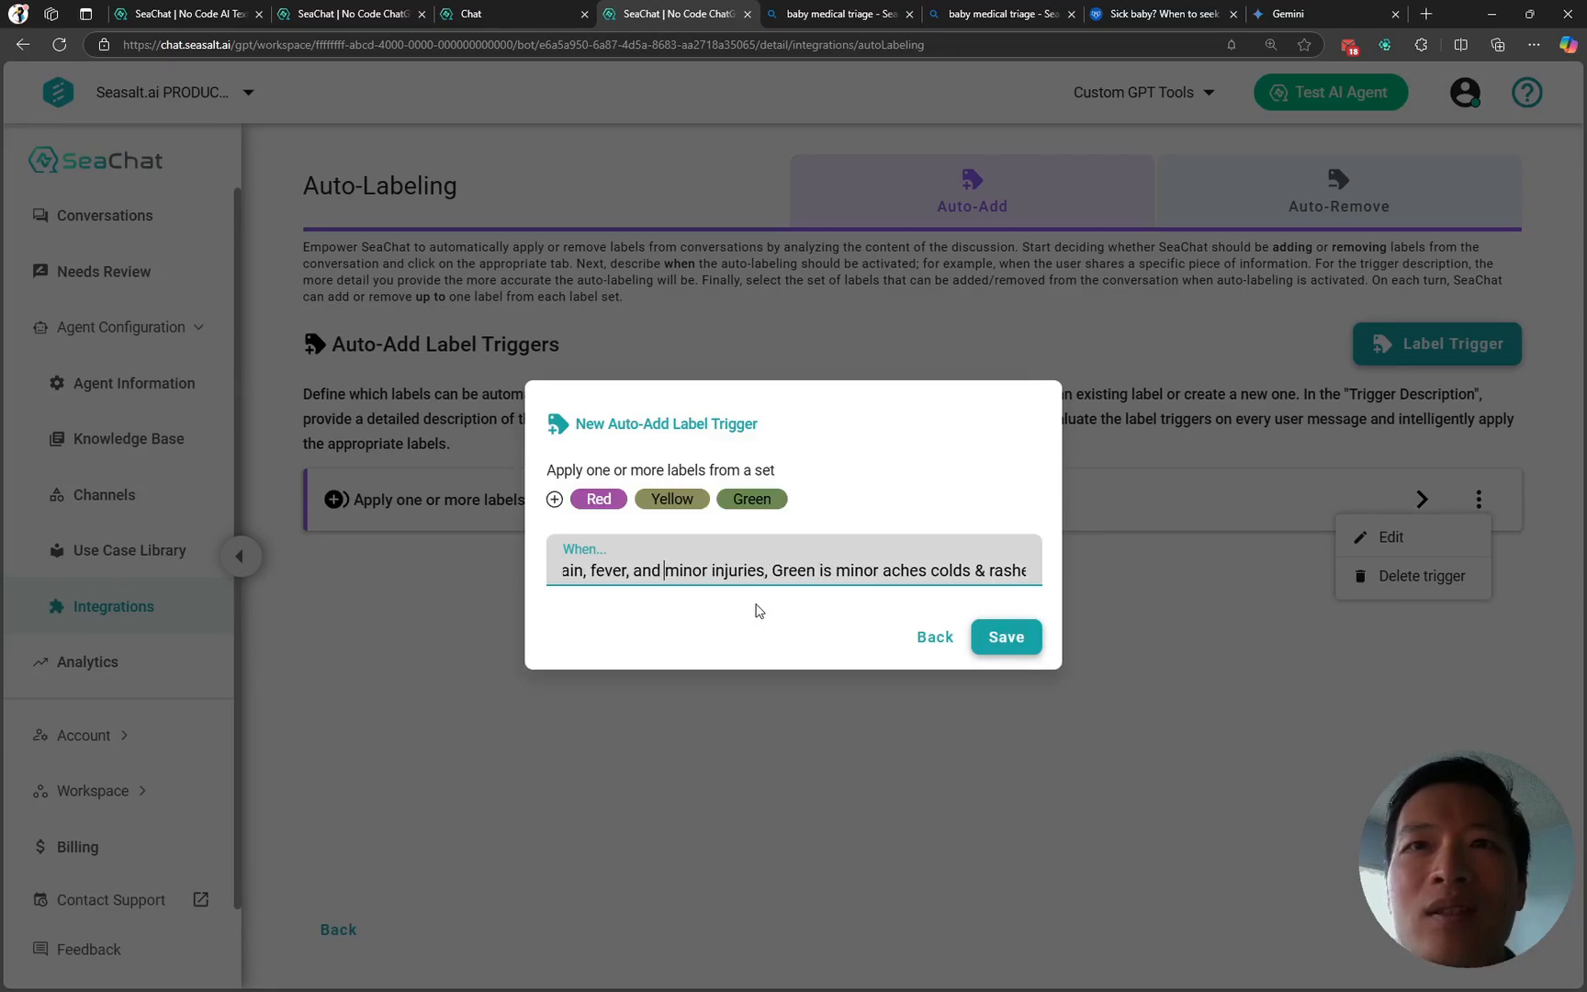
key("ctrl+BackSpace")
type("&")
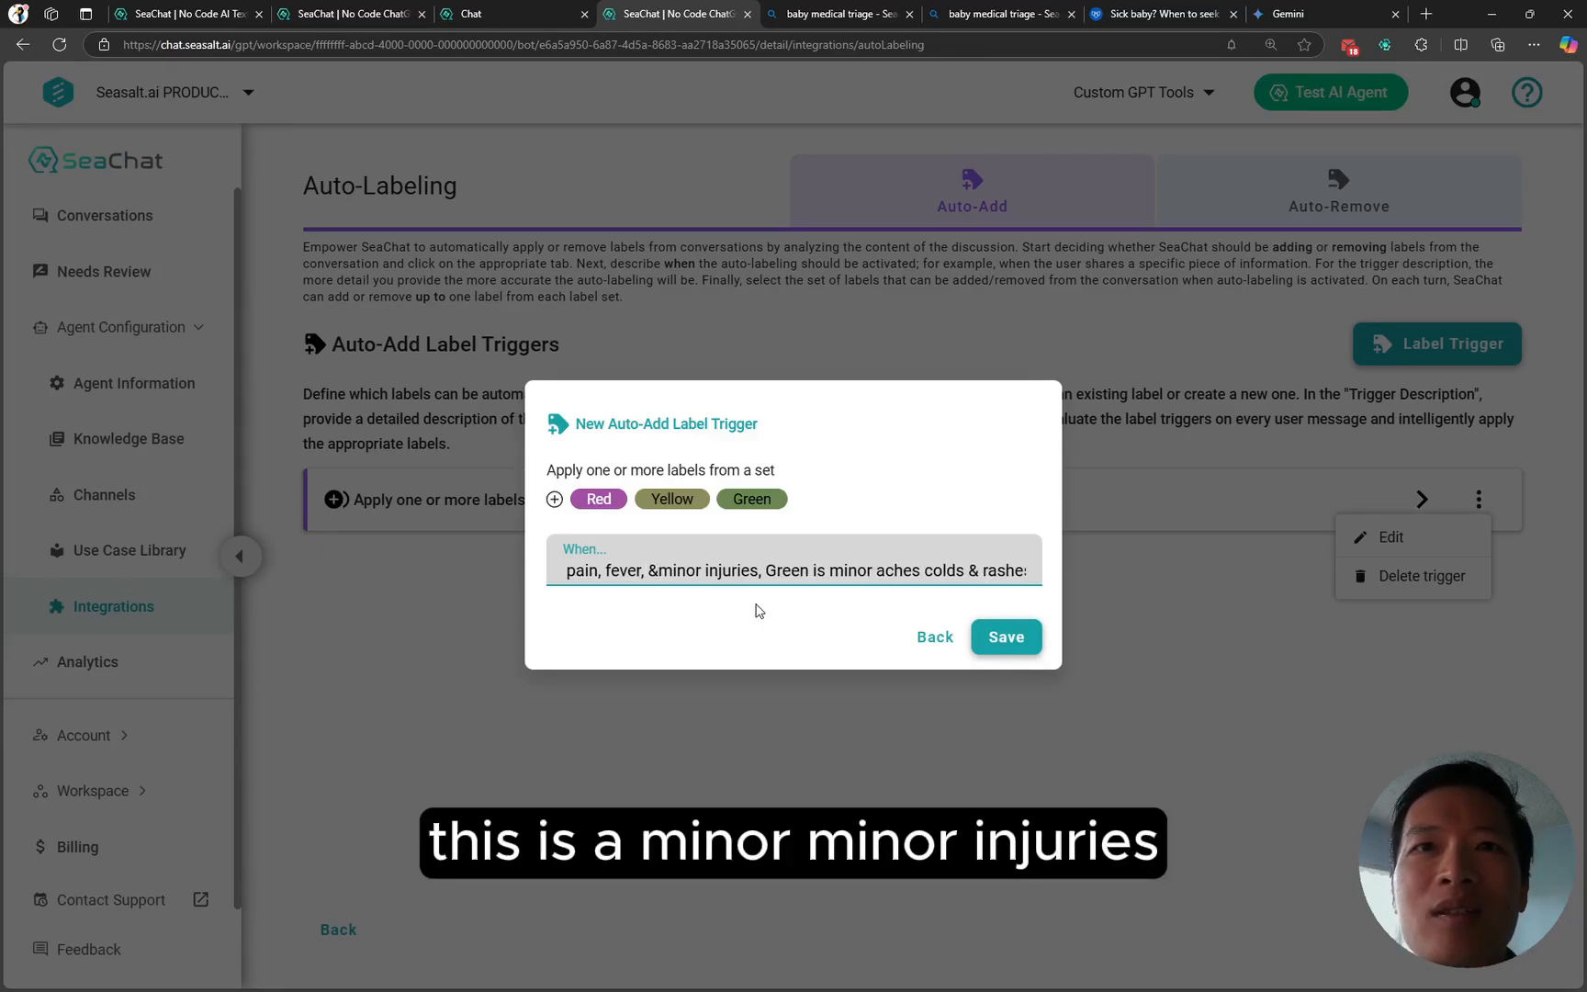
key("BackSpace")
key("BackSpace")
key("BackSpace")
type("&")
- Replace the verb after "Yellow" with "is" in the When condition
key("ctrl+Left")
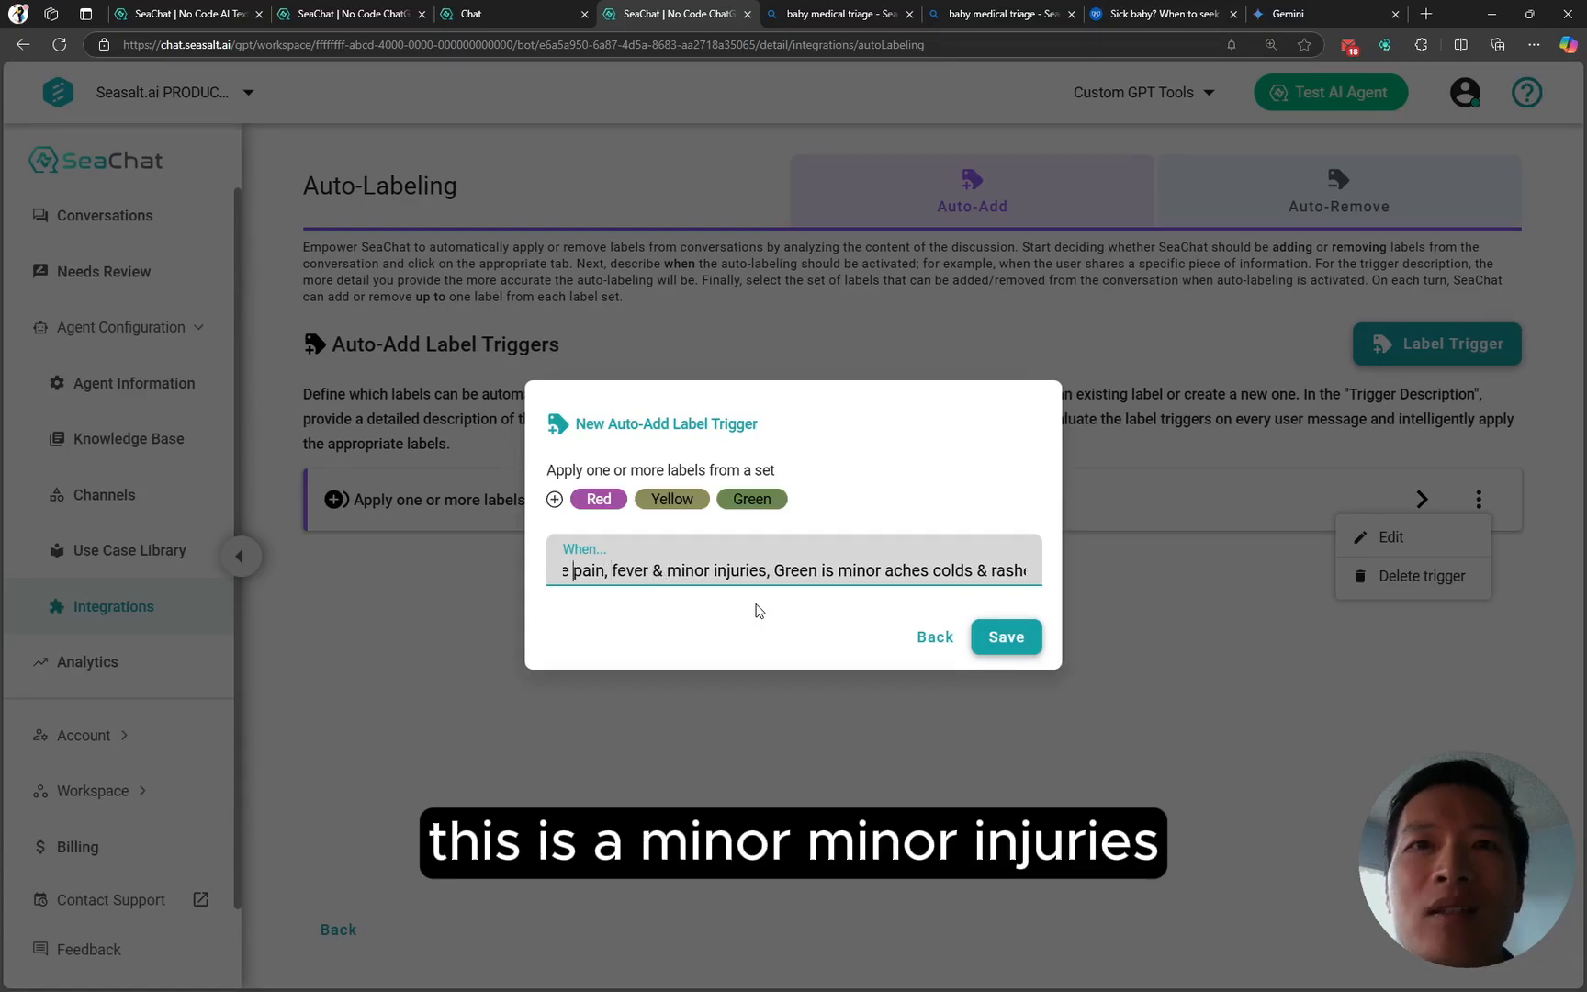
key("ctrl+Left")
key("ctrl+Left")
key("ctrl+Left")
key("ctrl+Delete")
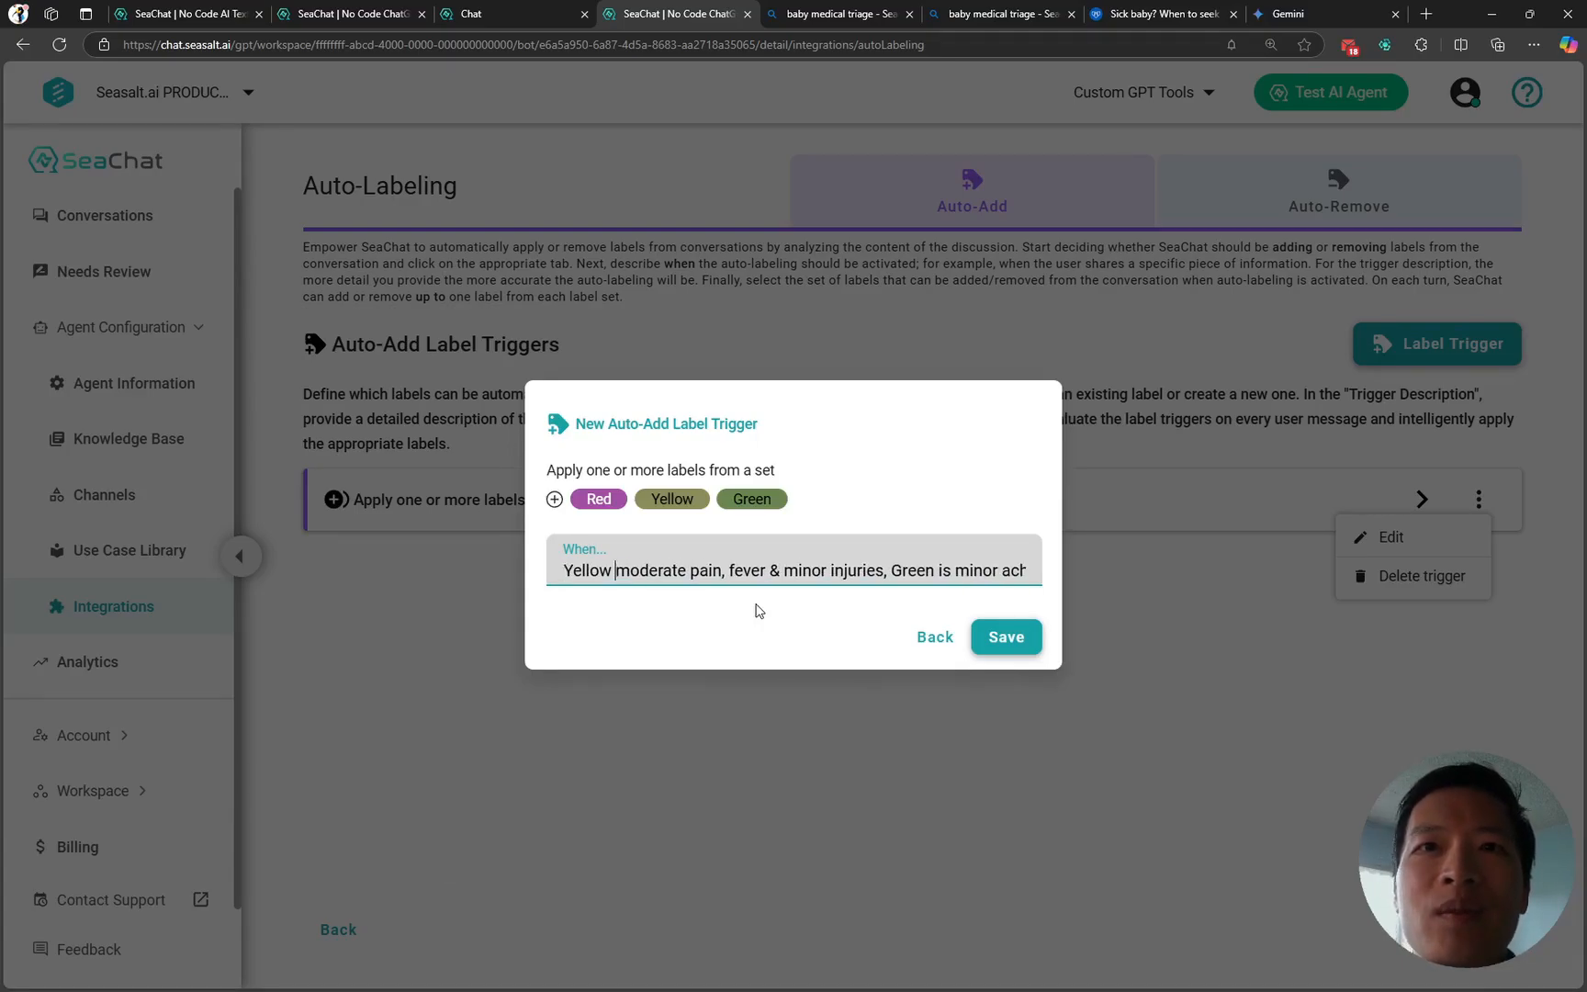
type("is")
- Replace the comma and "and" between "severe bleeding" and "unconsciousness" with "&" in the When condition
key("ctrl+Left")
key("ctrl+Left")
key("ctrl+Left")
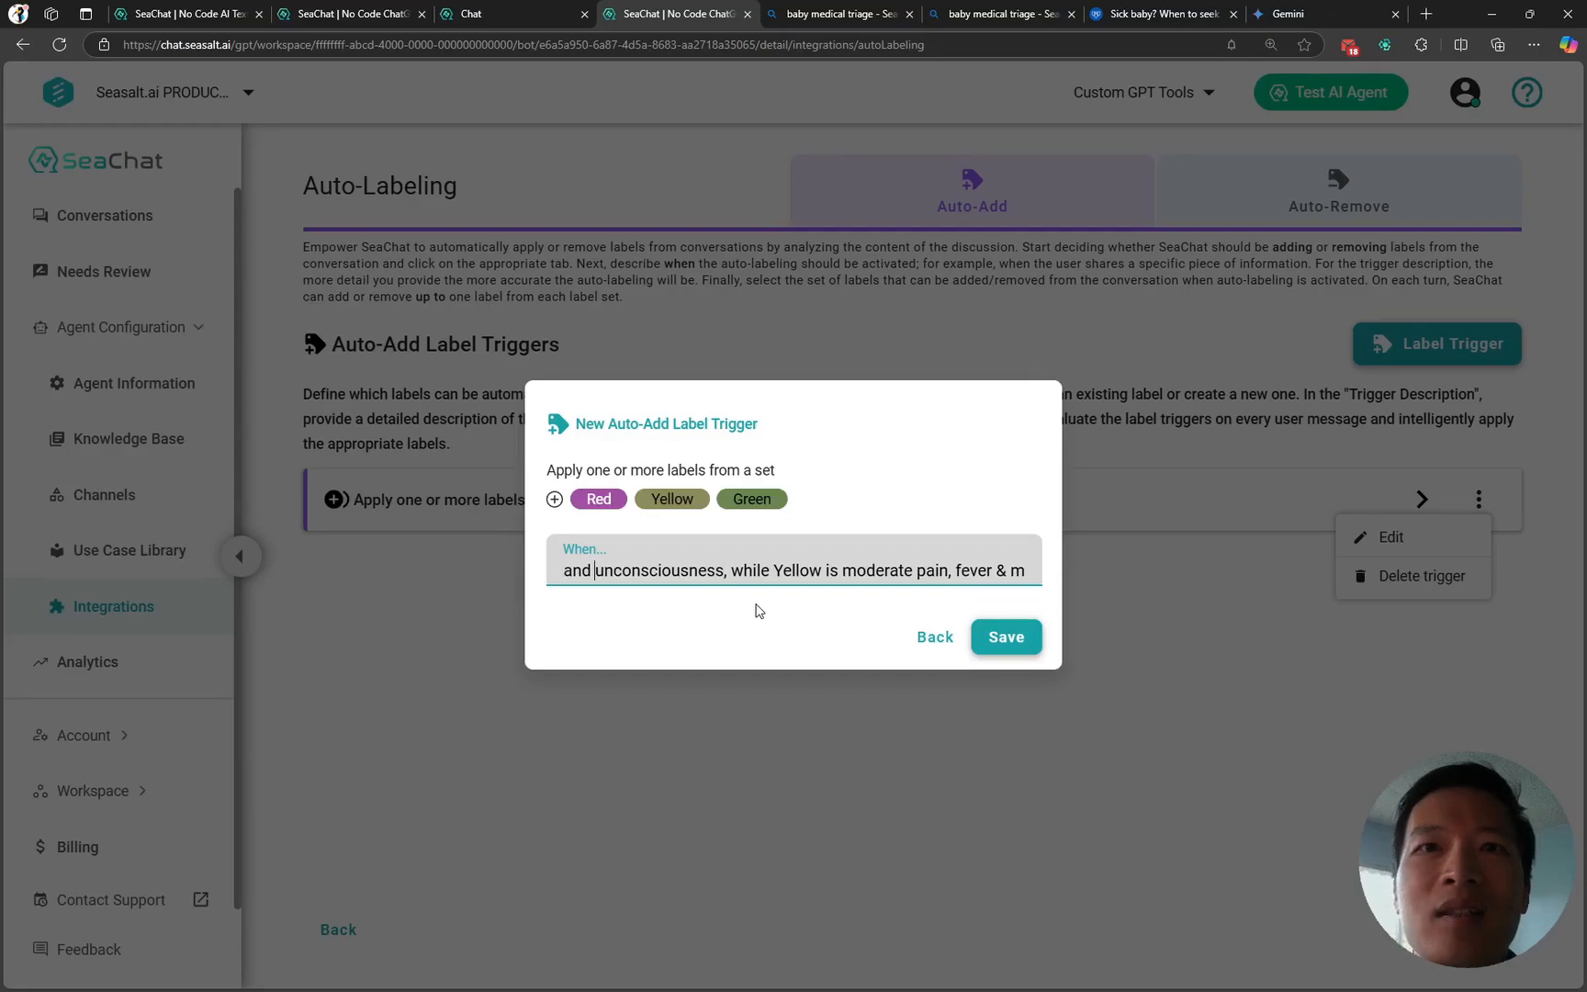
key("ctrl+Delete")
type("&")
key("ctrl+Left")
key("ctrl+Left")
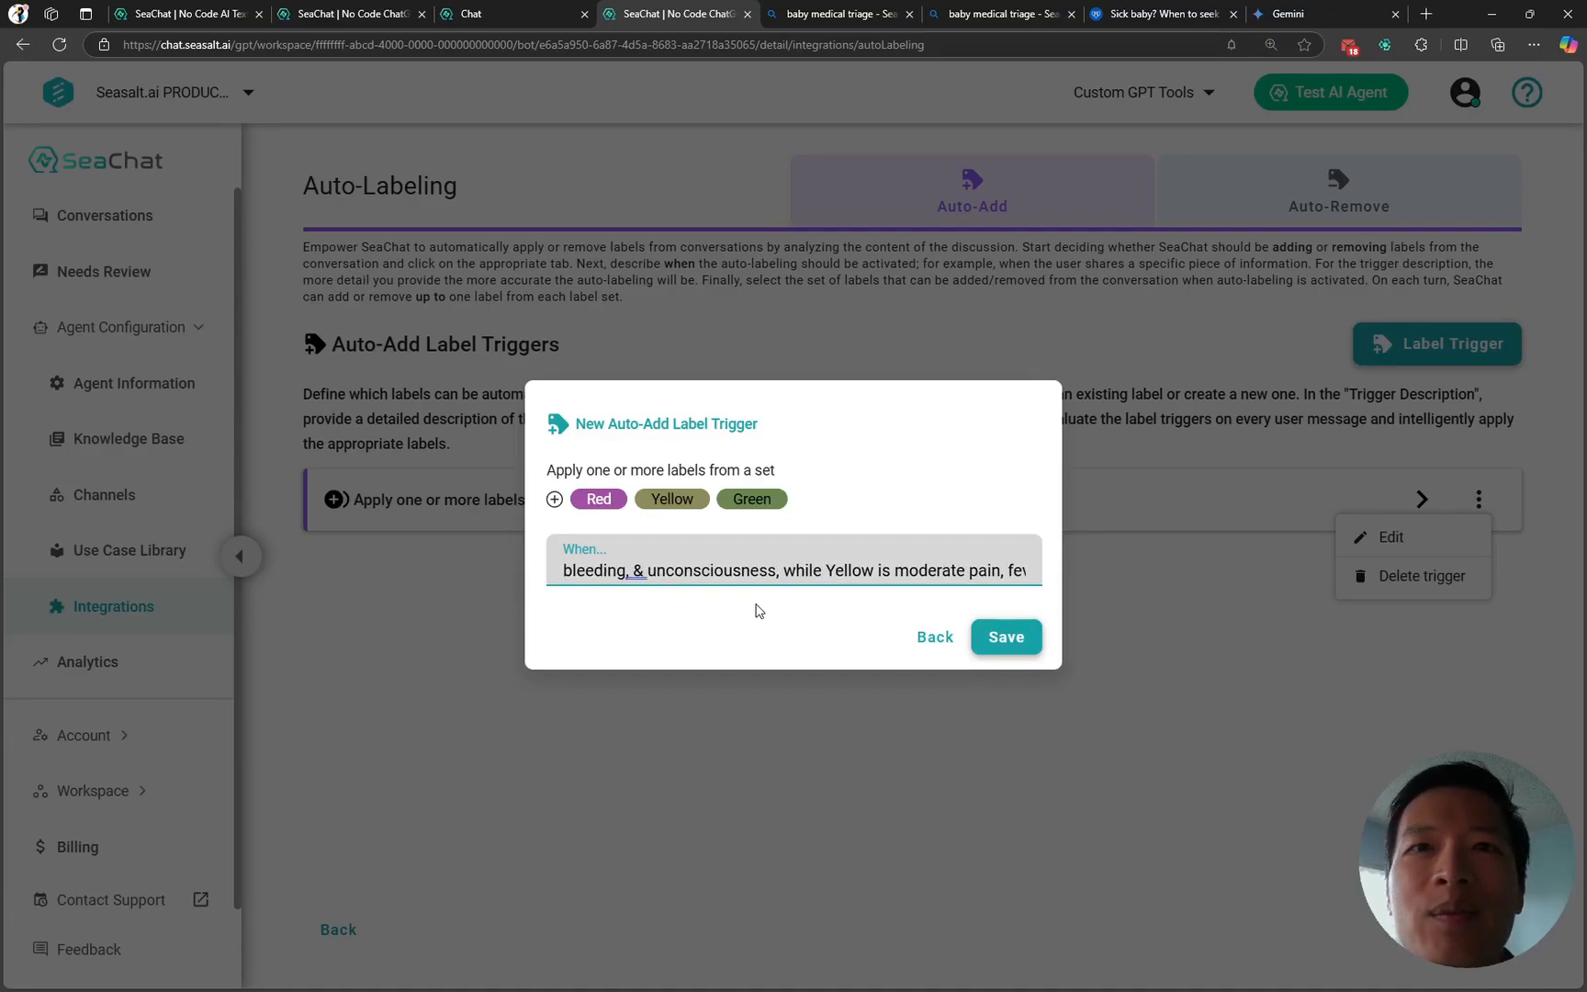
key("BackSpace")
- Replace "include" after "Red" with "is" in the When condition
key("ctrl+Left")
key("ctrl+Left")
key("ctrl+Left")
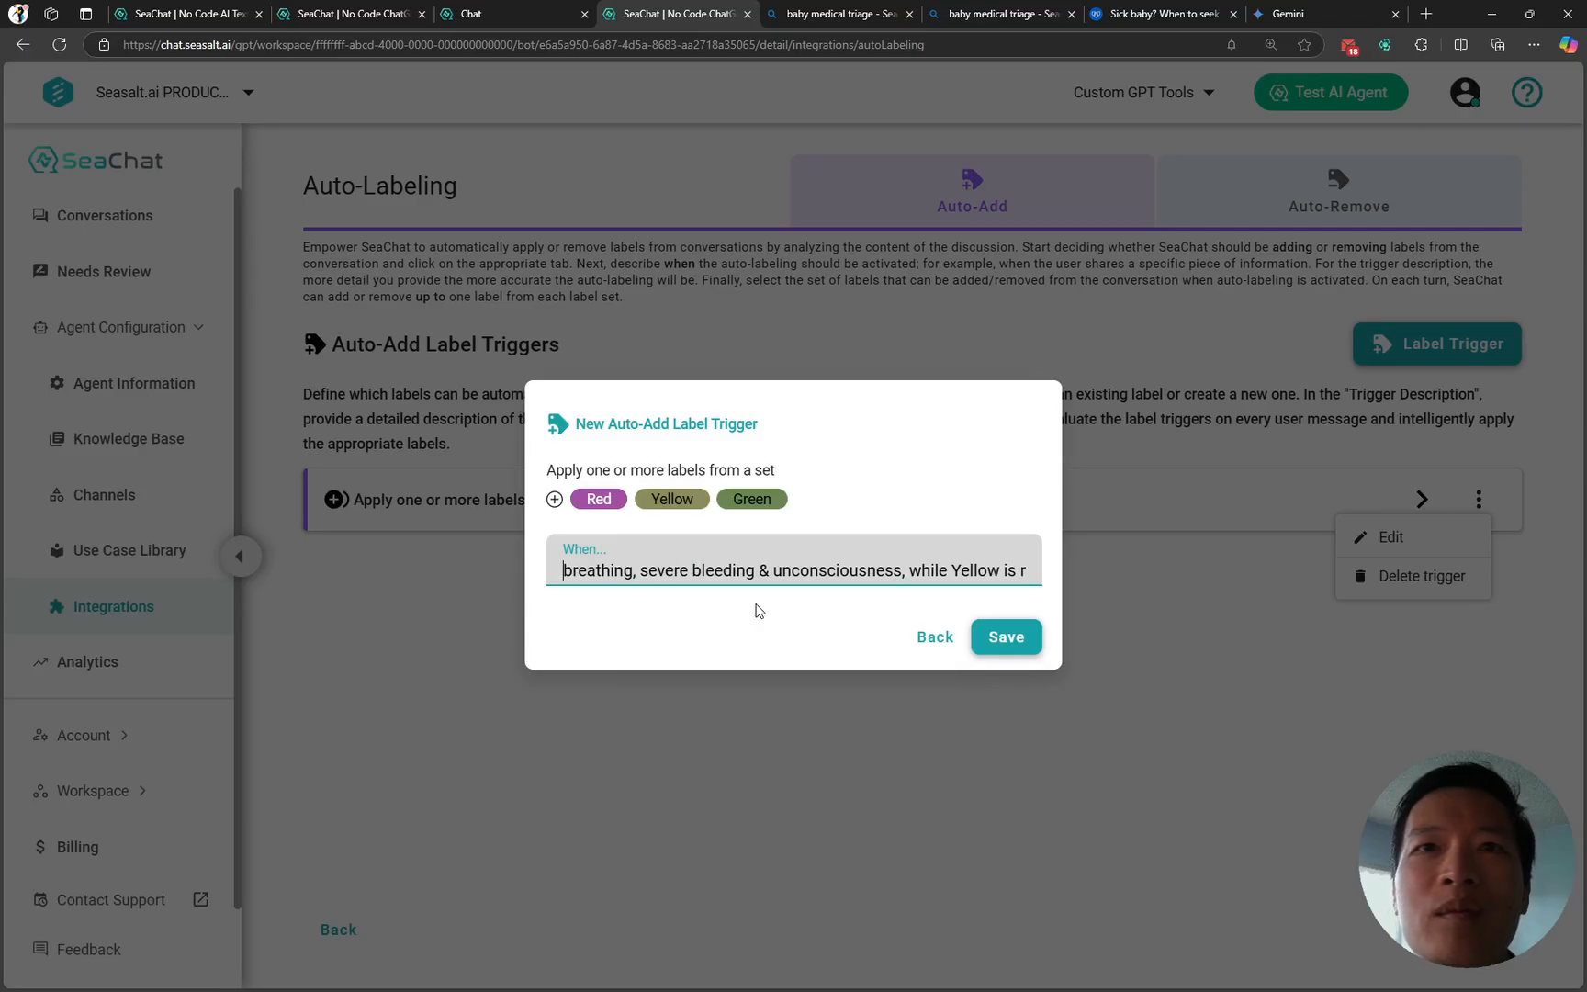
key("ctrl+Left")
key("ctrl+Left")
key("ctrl+Left")
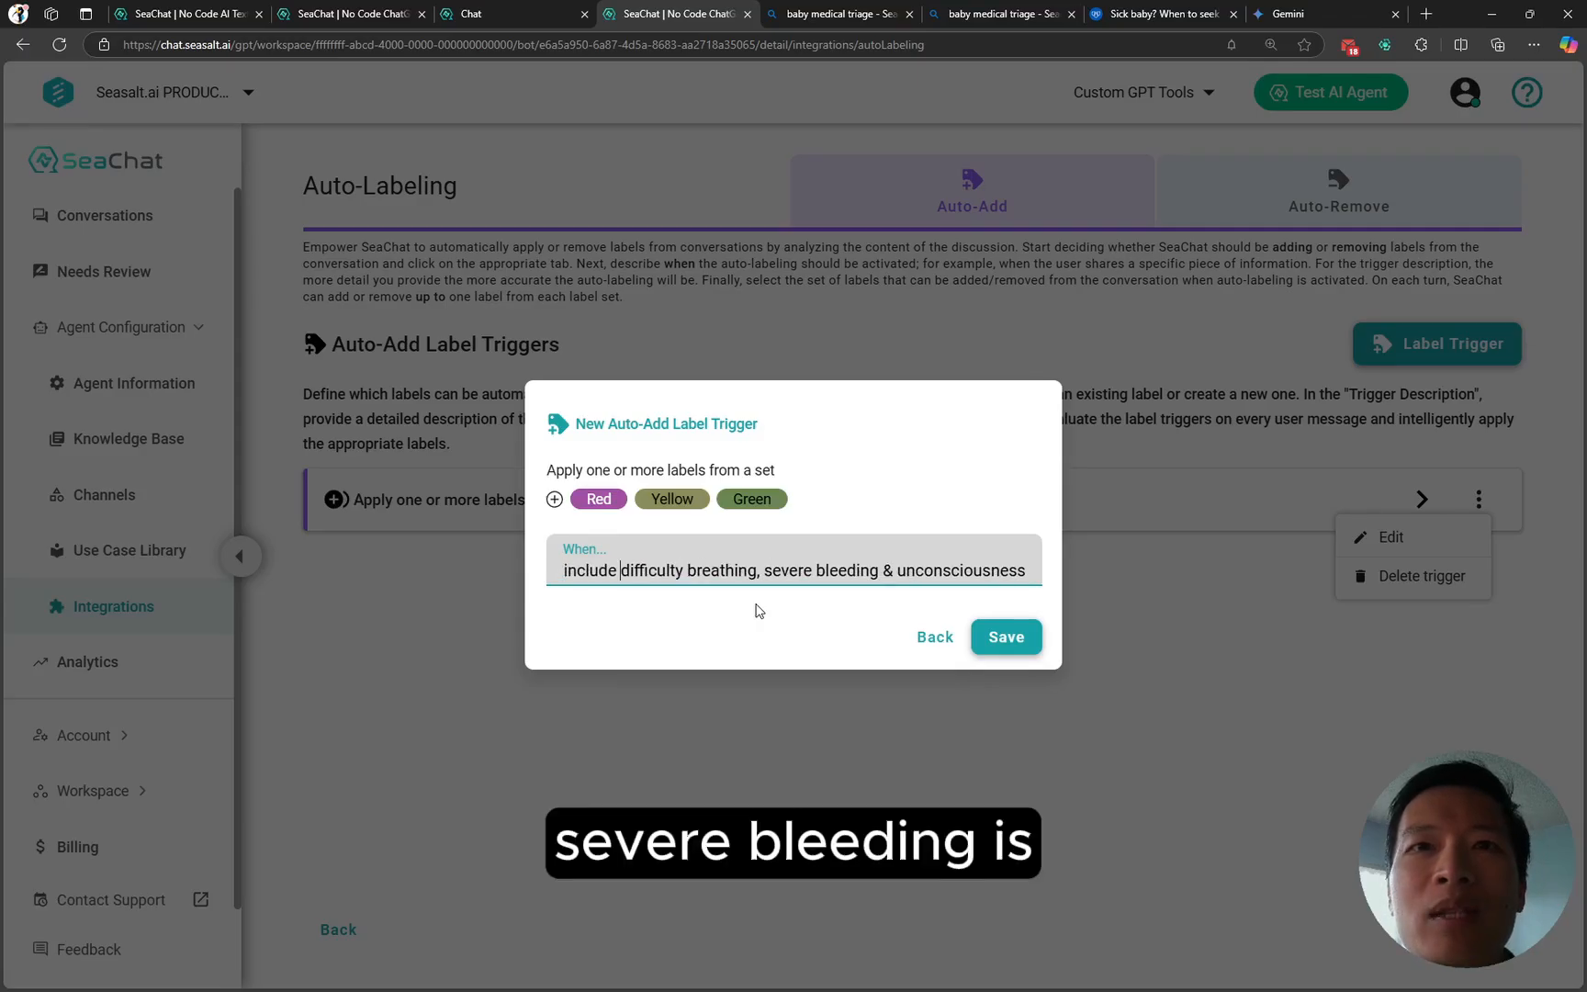
key("ctrl+Delete")
type("is")
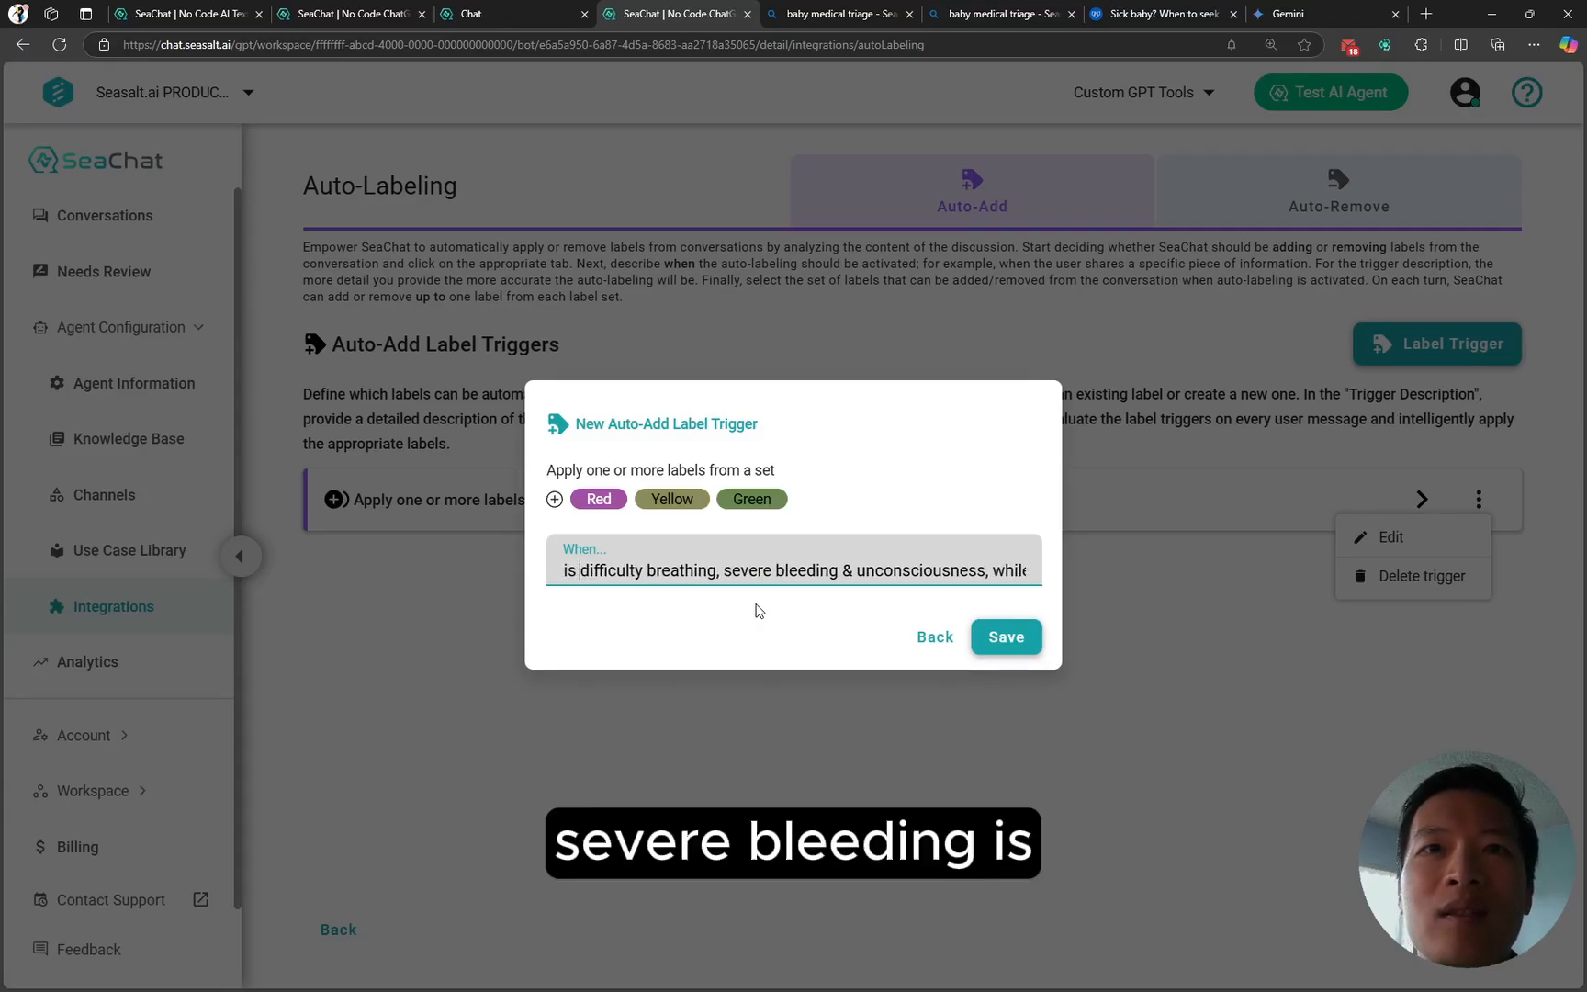
- Select the entire When condition, save the Red, Yellow and Green trigger, and dismiss the open trigger options
key("Home")
key("Home")
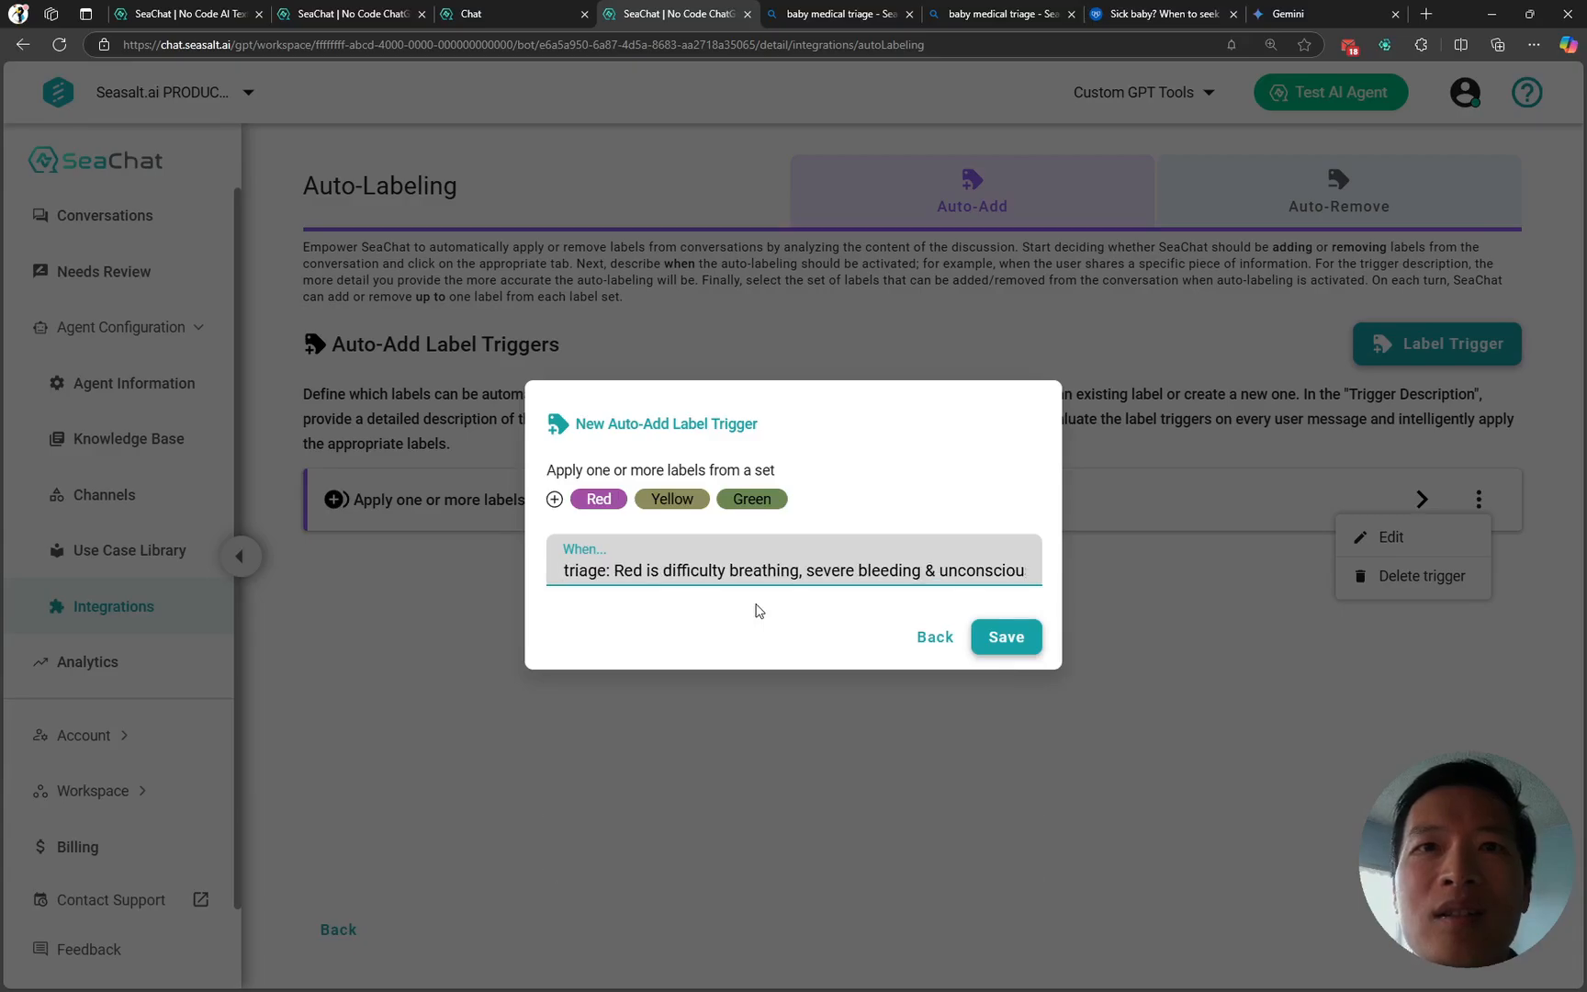
key("Home")
key("ctrl+a")
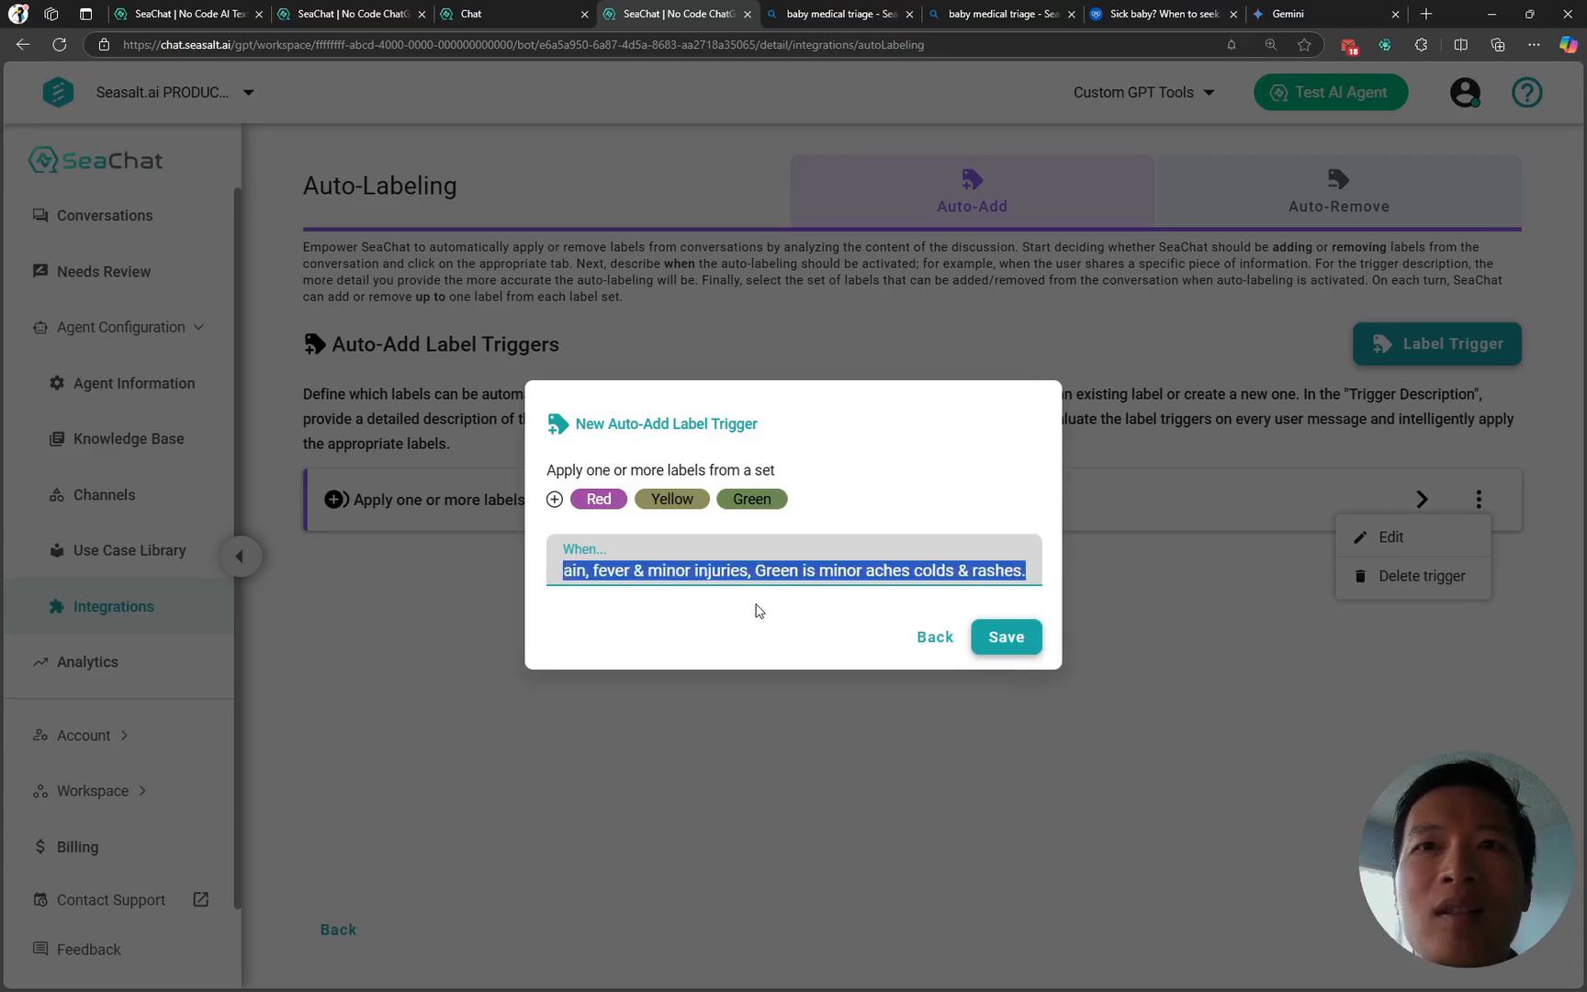
left_click(1006, 637)
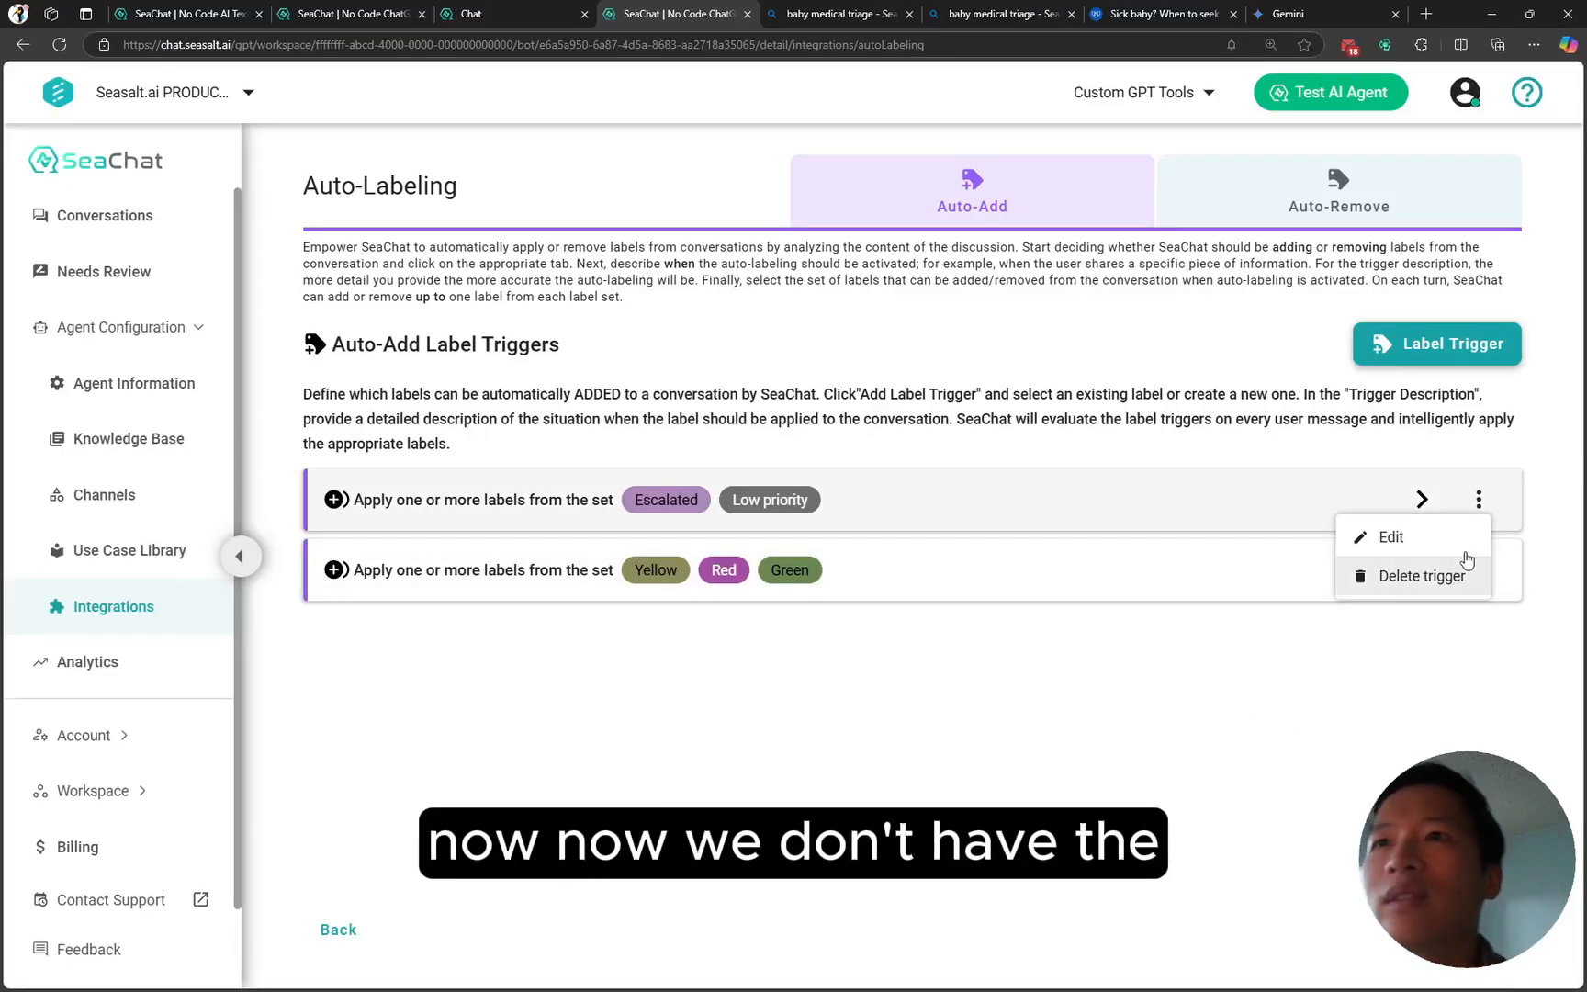
left_click(1479, 499)
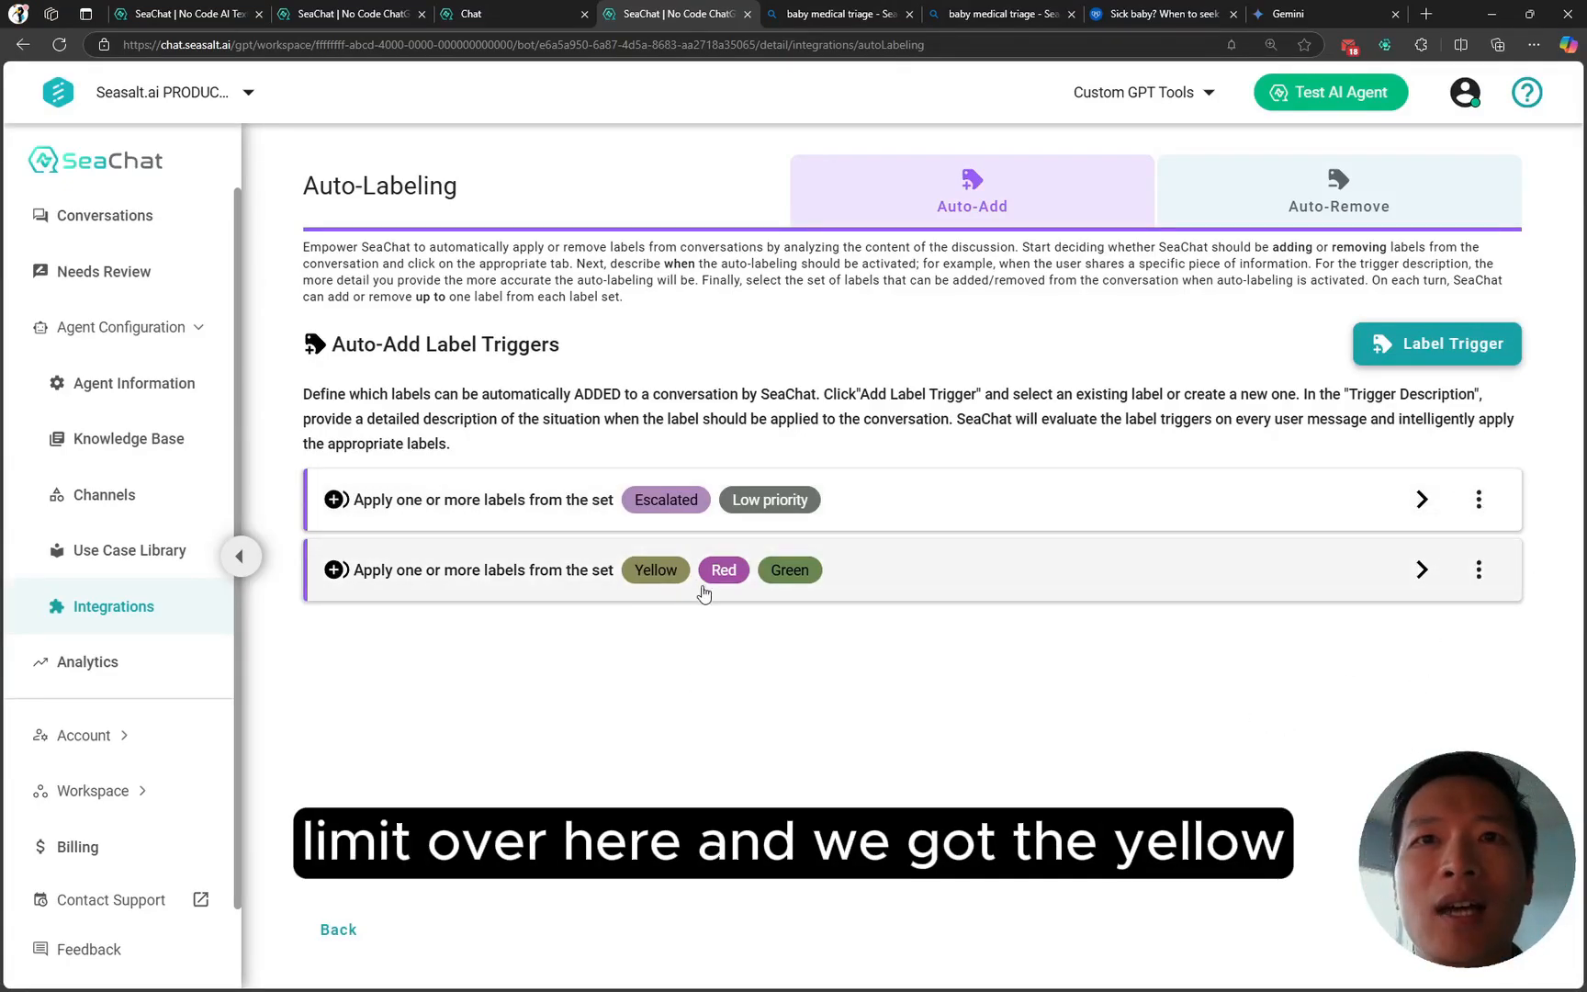
- Switch to the Custom GPT Tools chat and send the message "help! My baby has a high fever for 4 hours!"
left_click(491, 14)
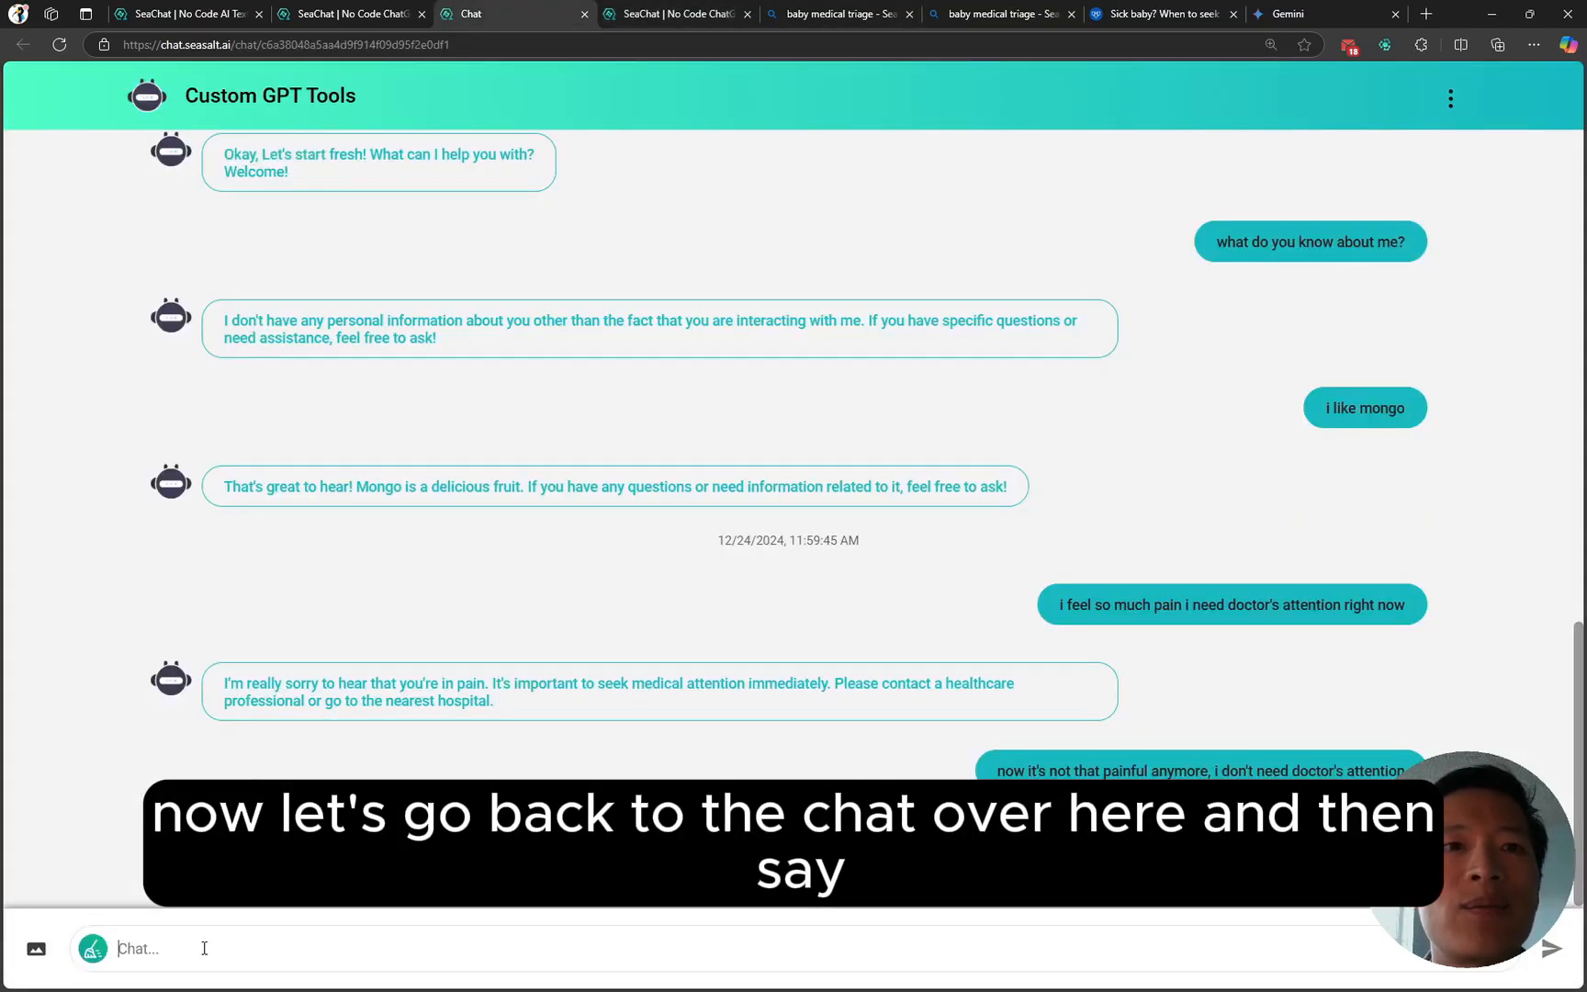
type("help! My b")
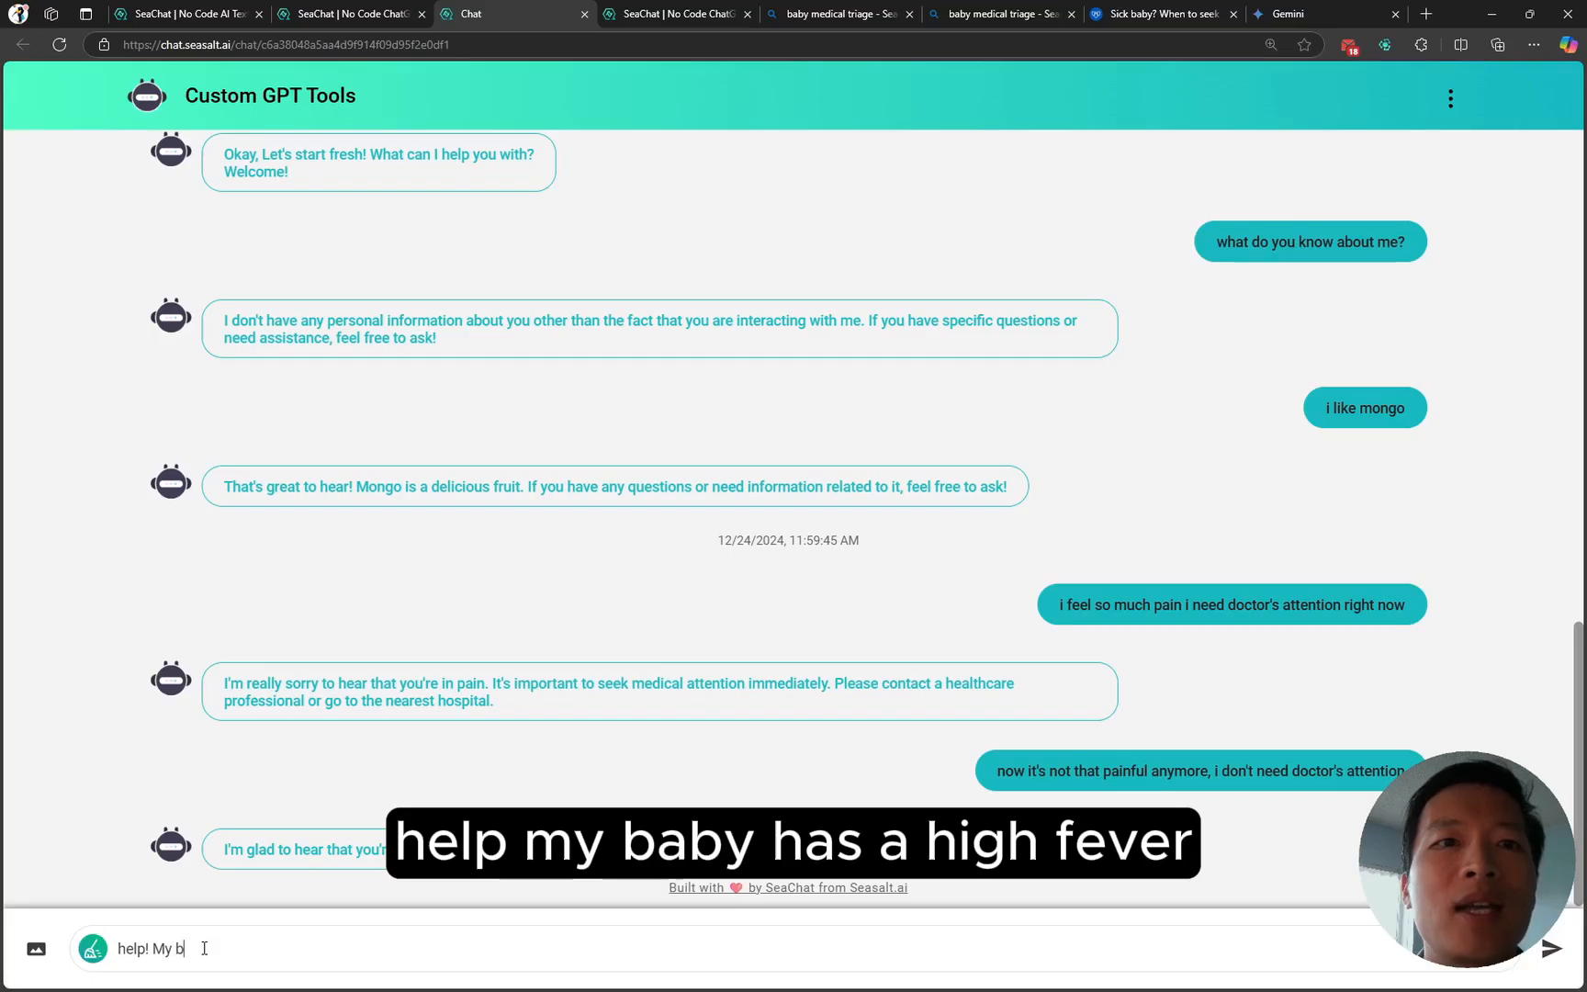
type("aby has a hi")
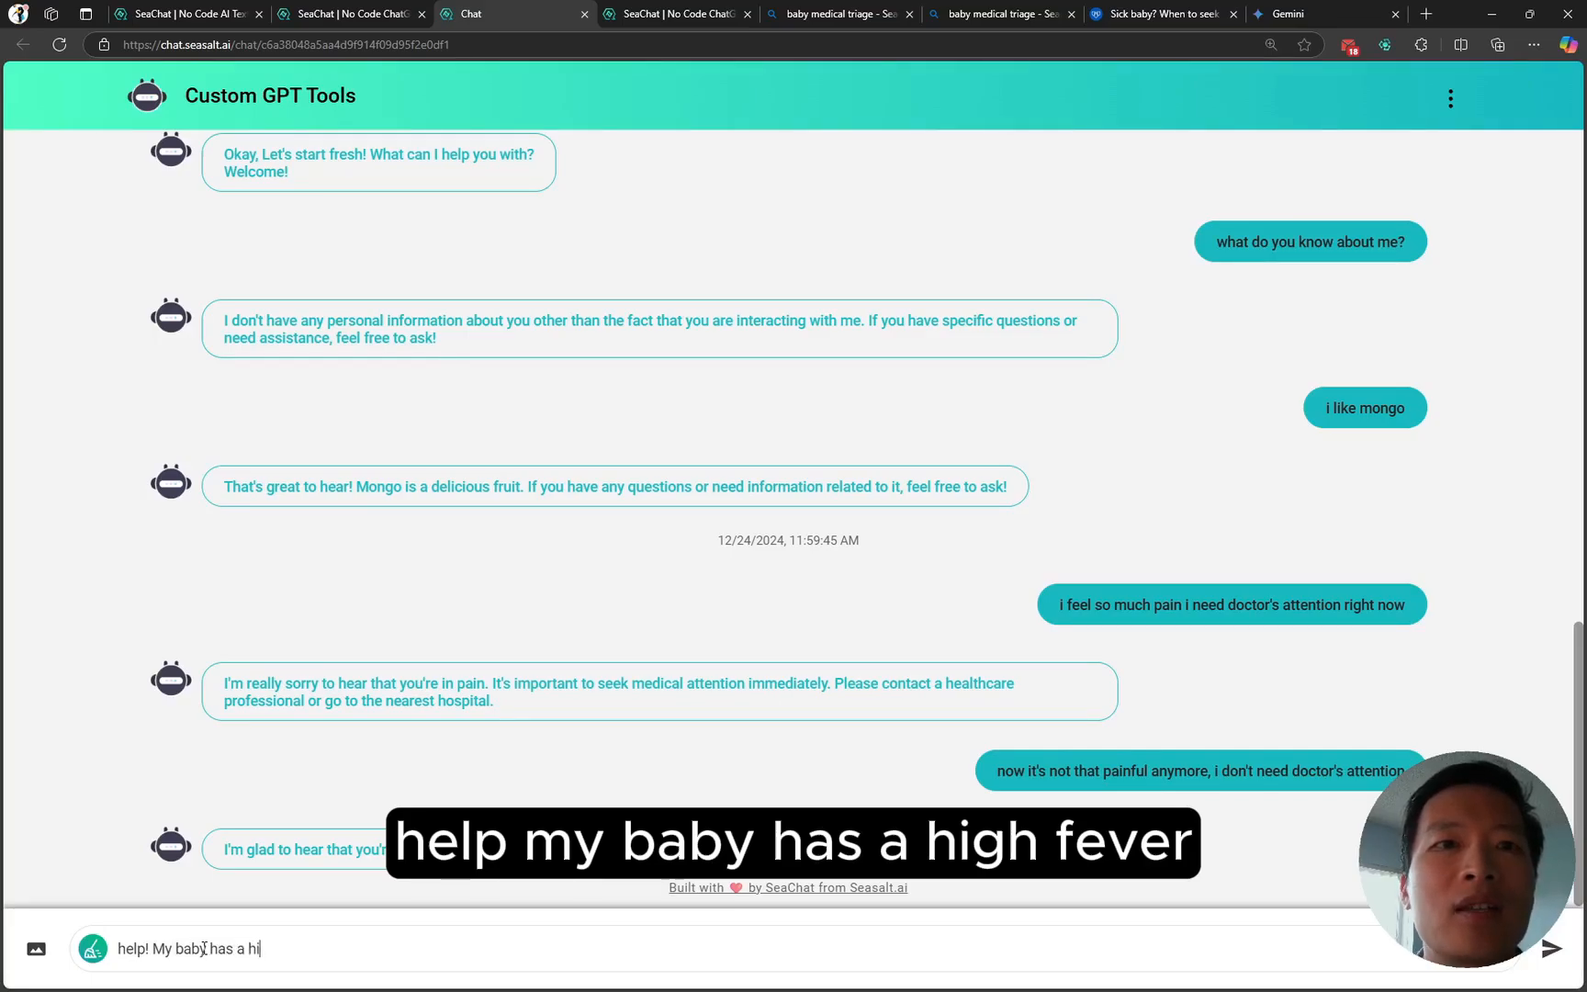
type("gh e")
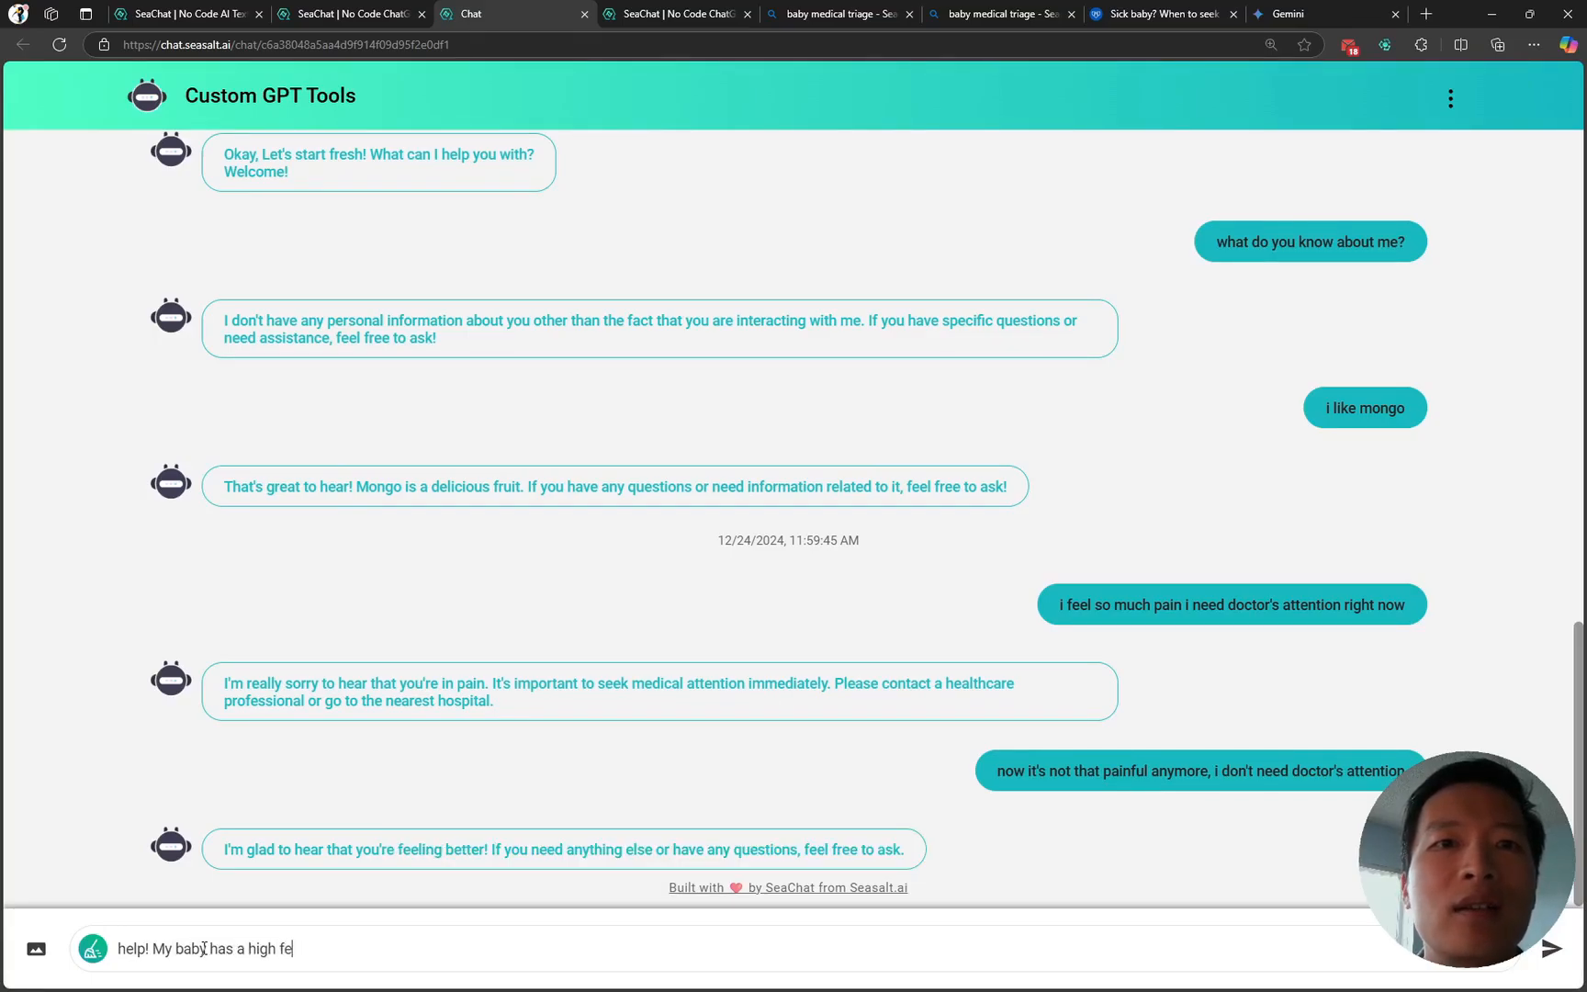
type("ever for 30")
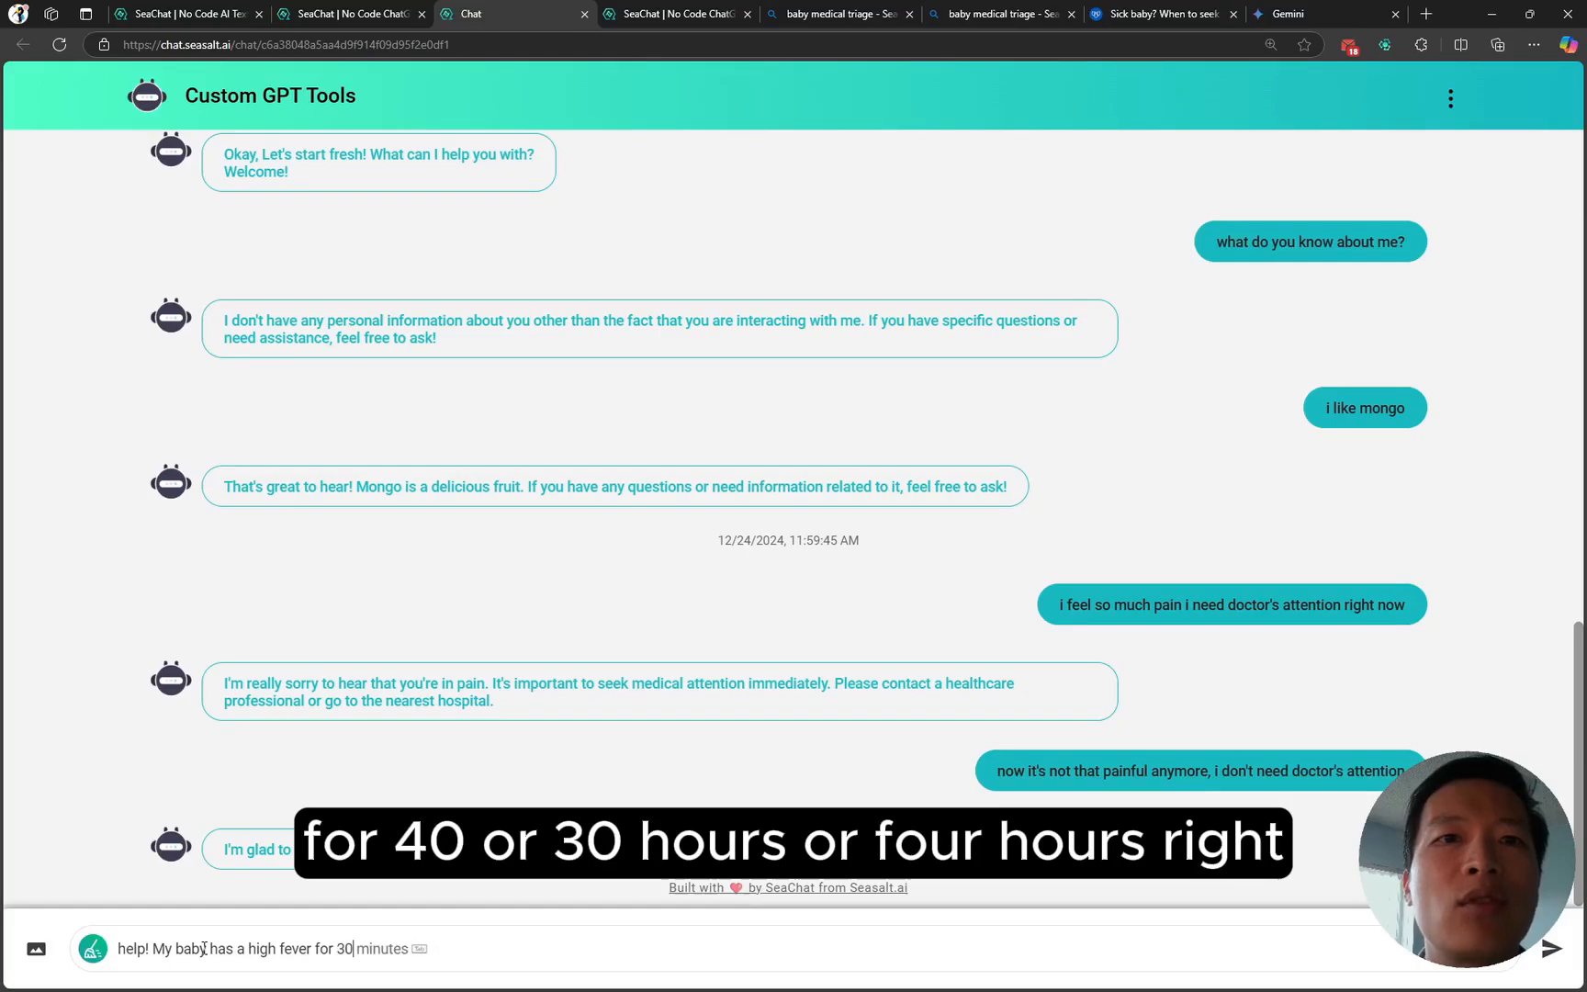
key("BackSpace")
key("BackSpace")
type("4")
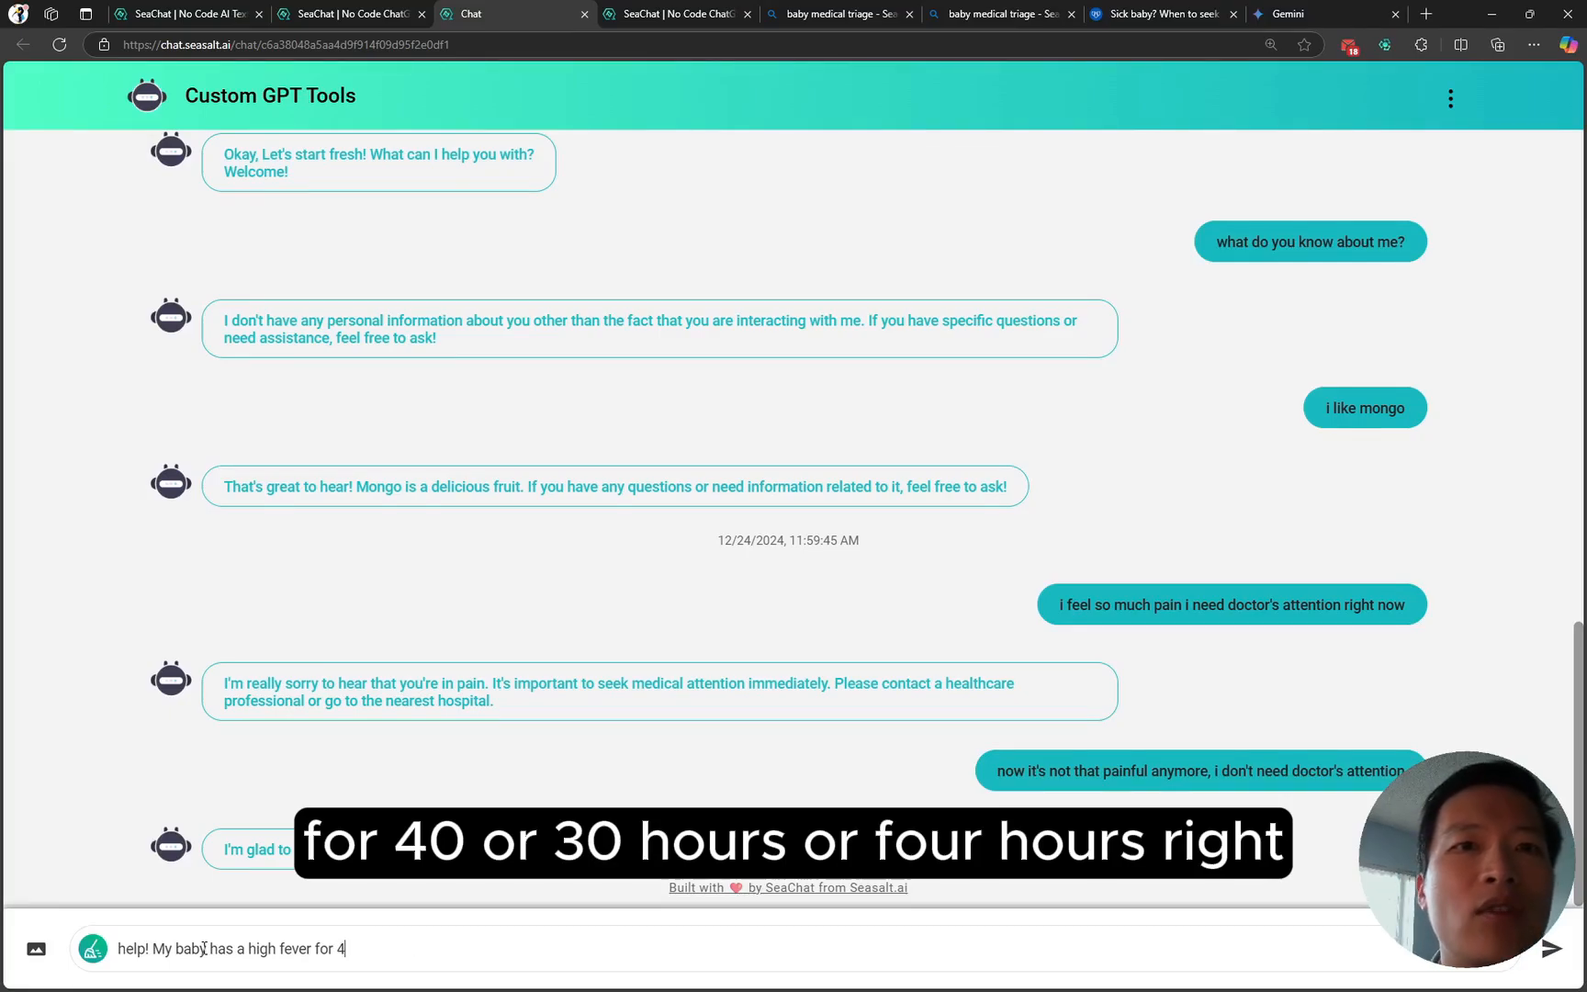
type(" hours!")
key("Return")
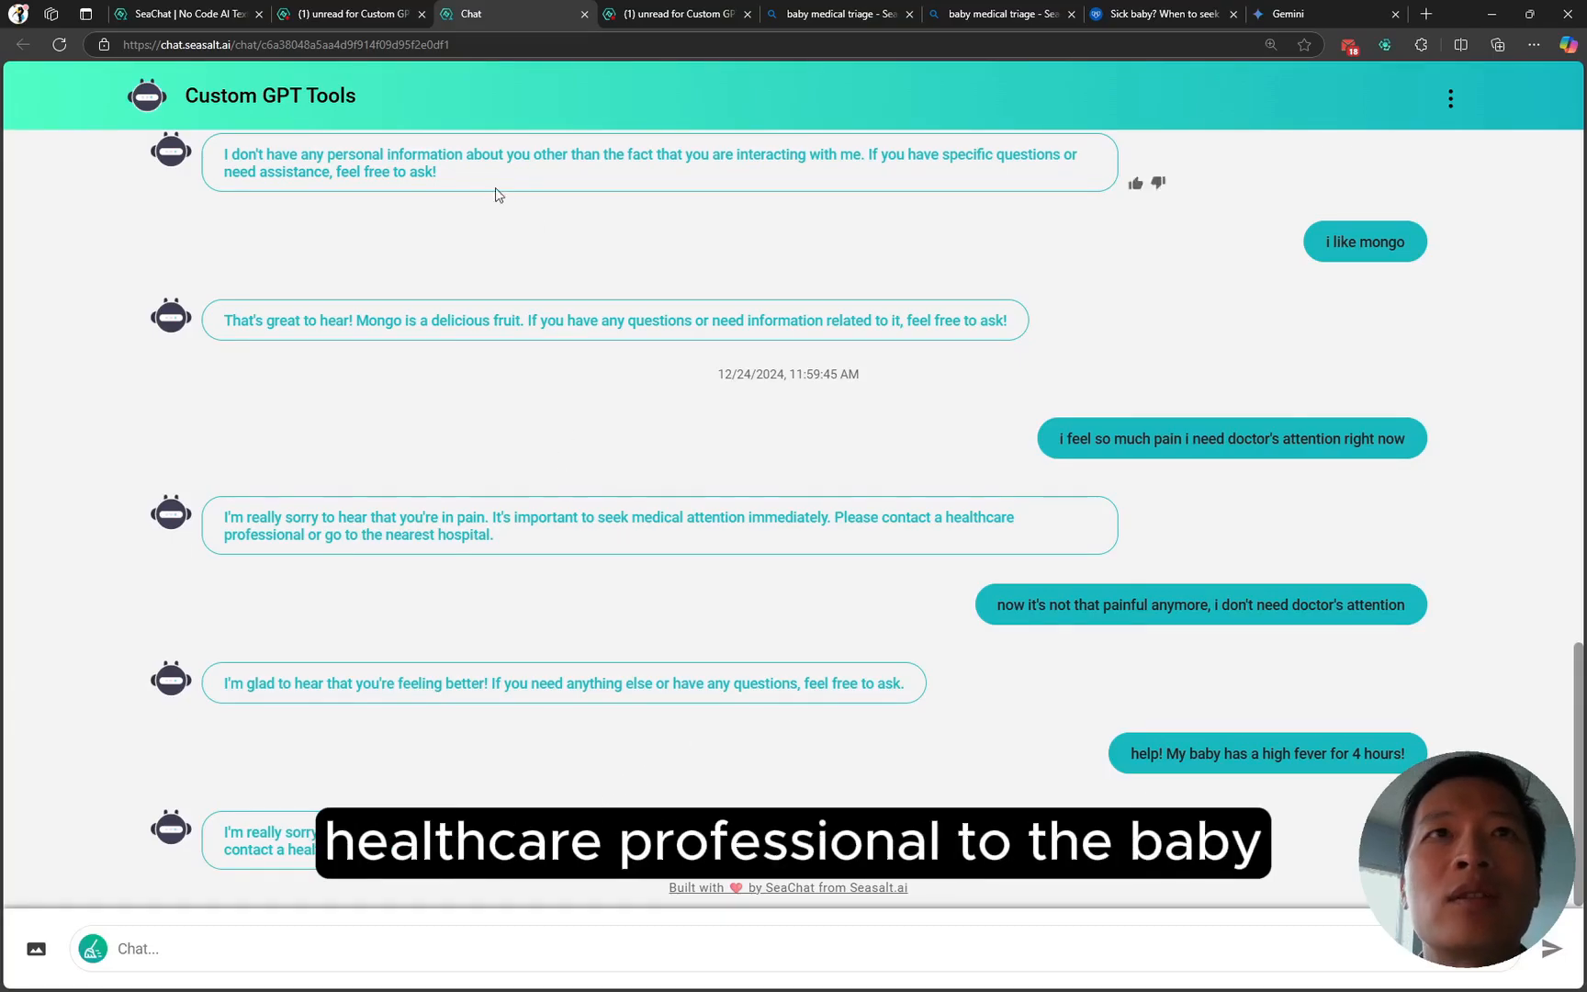
- Switch to the SeaChat Conversations page and reload it to check the labels on the newest conversation
left_click(347, 13)
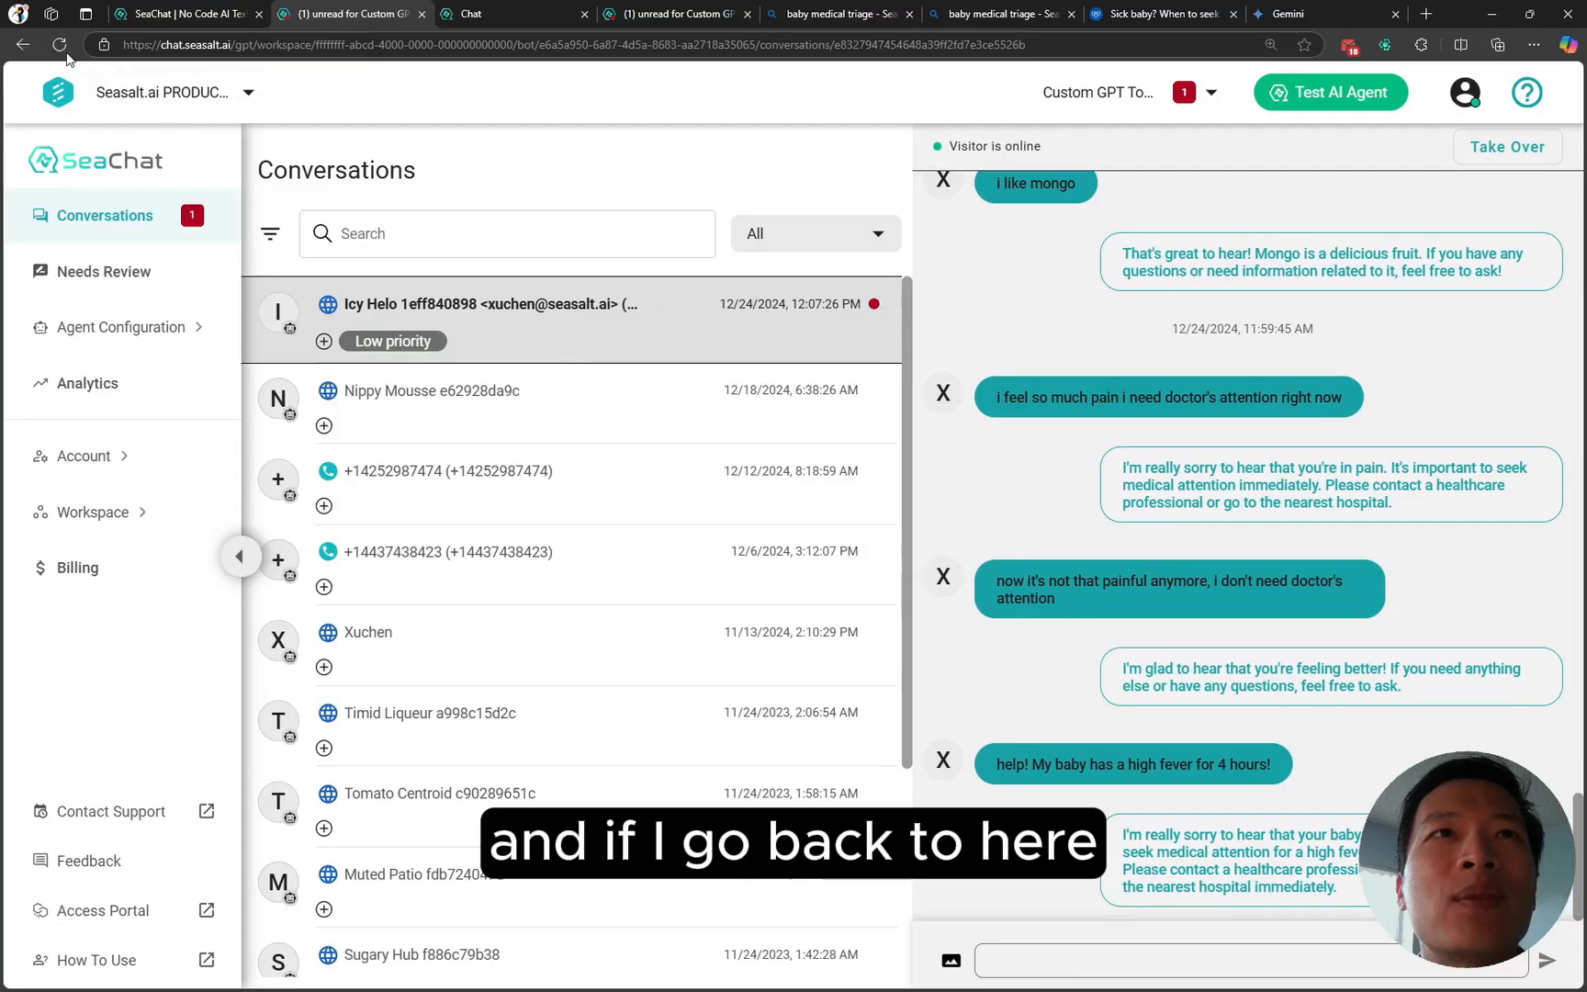
key("F5")
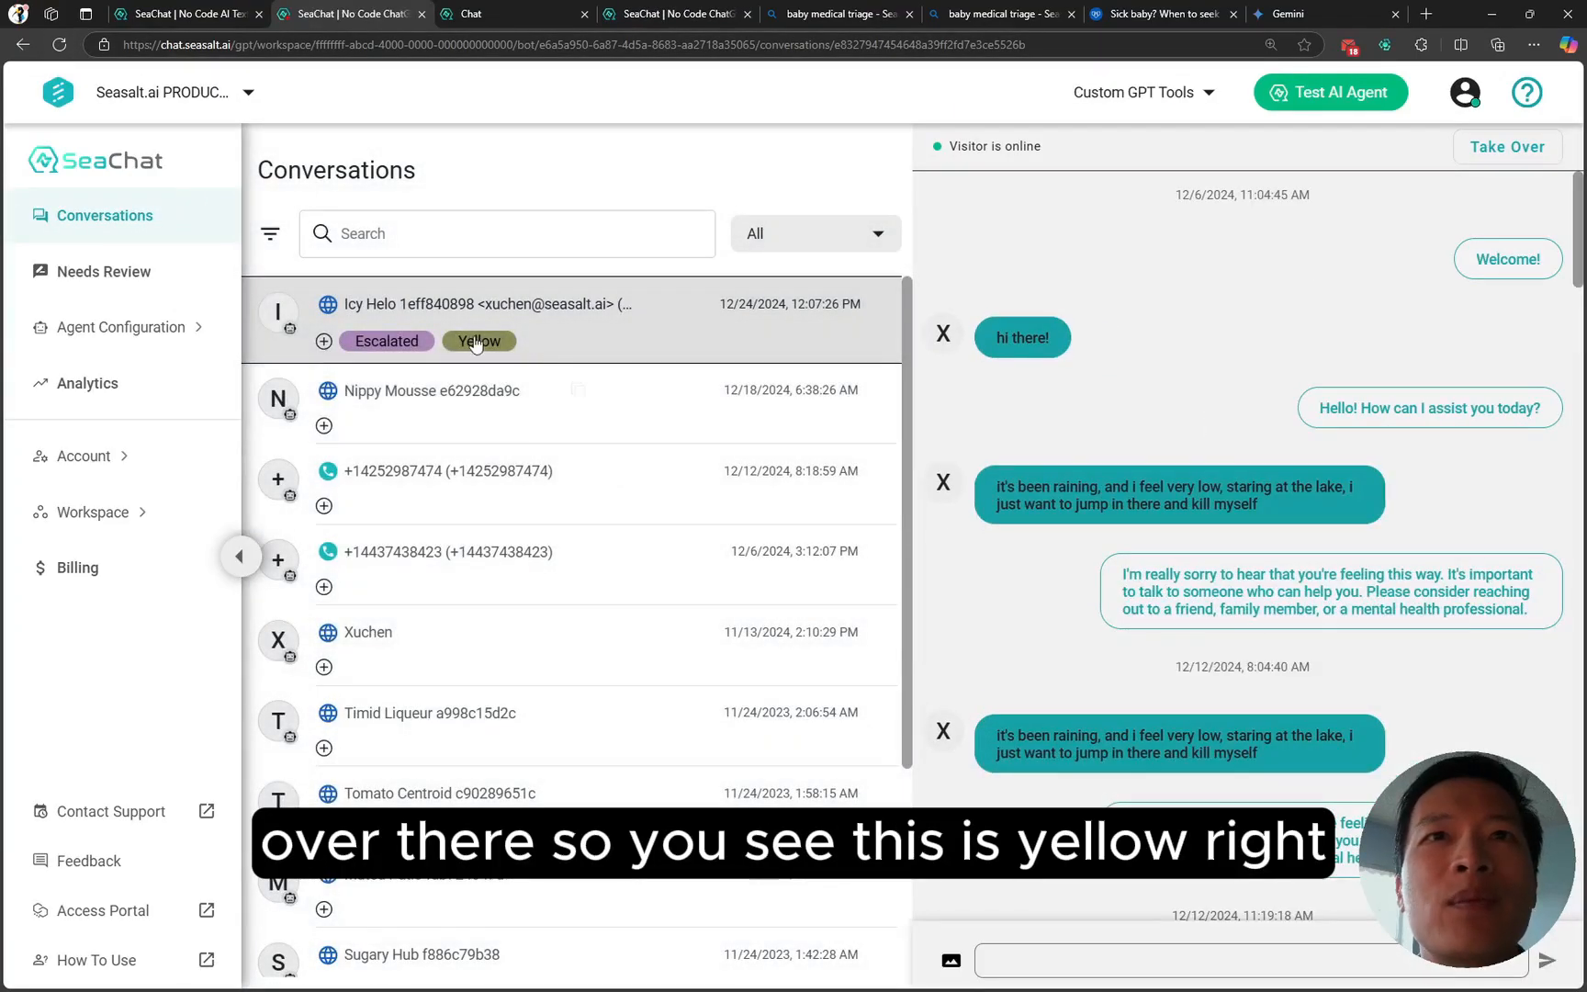
- Close the baby medical triage search results, review the pediatric triage chart of emergency, priority and non-urgent signs, and return to Conversations
left_click(643, 17)
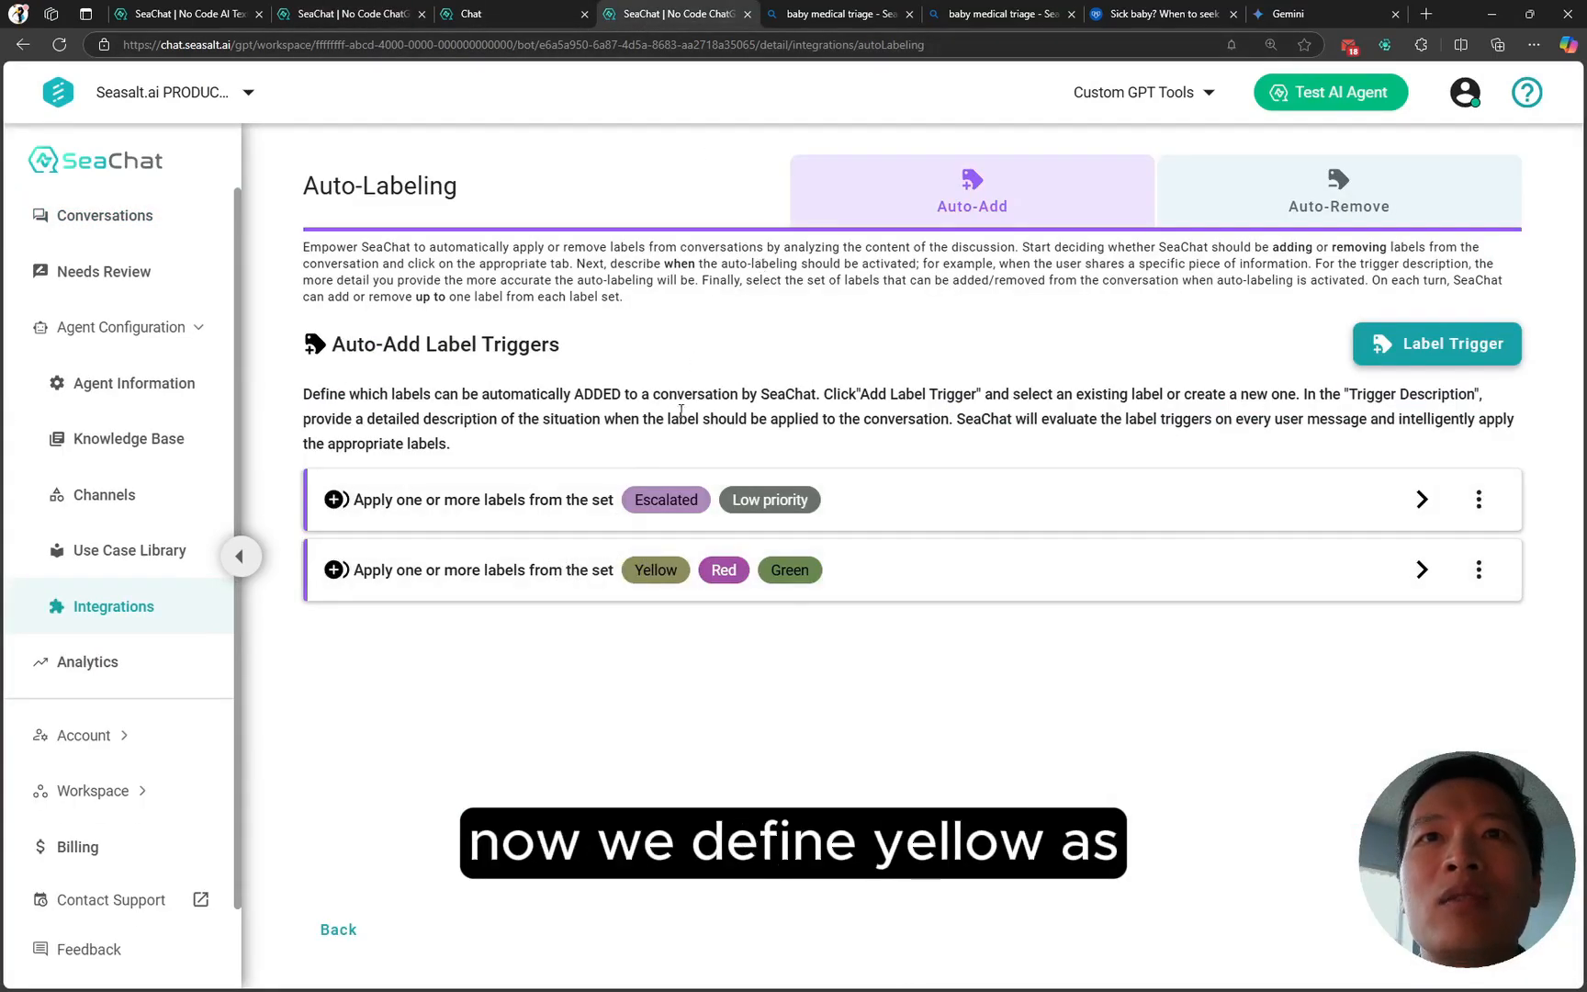
left_click(839, 17)
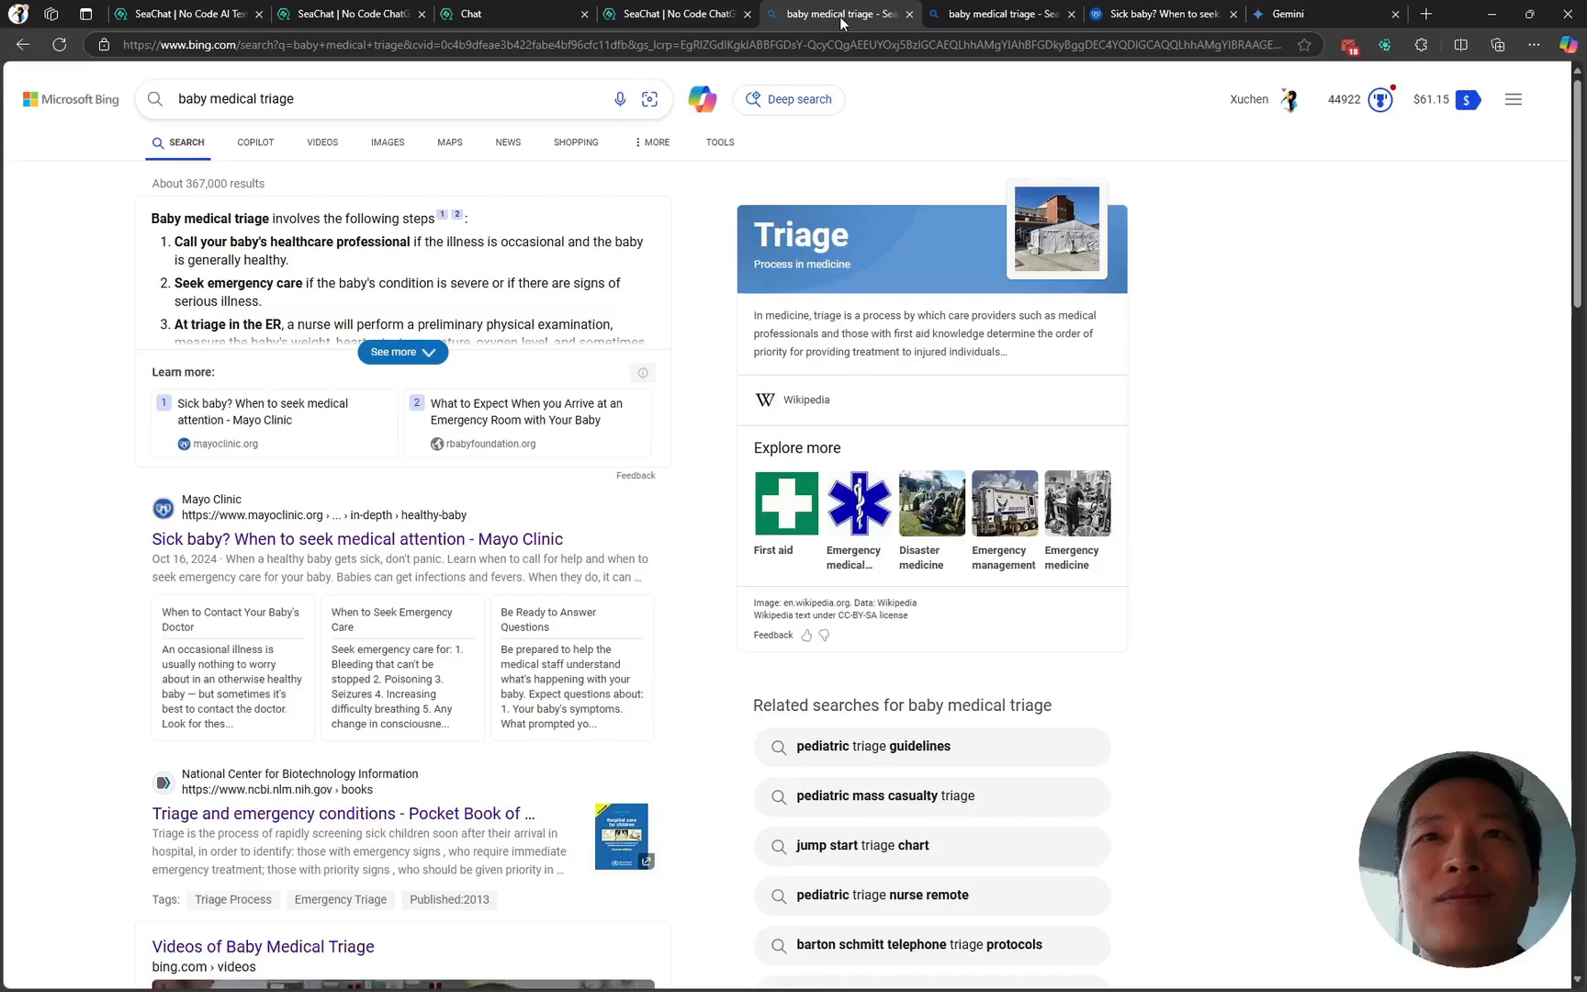
left_click(909, 14)
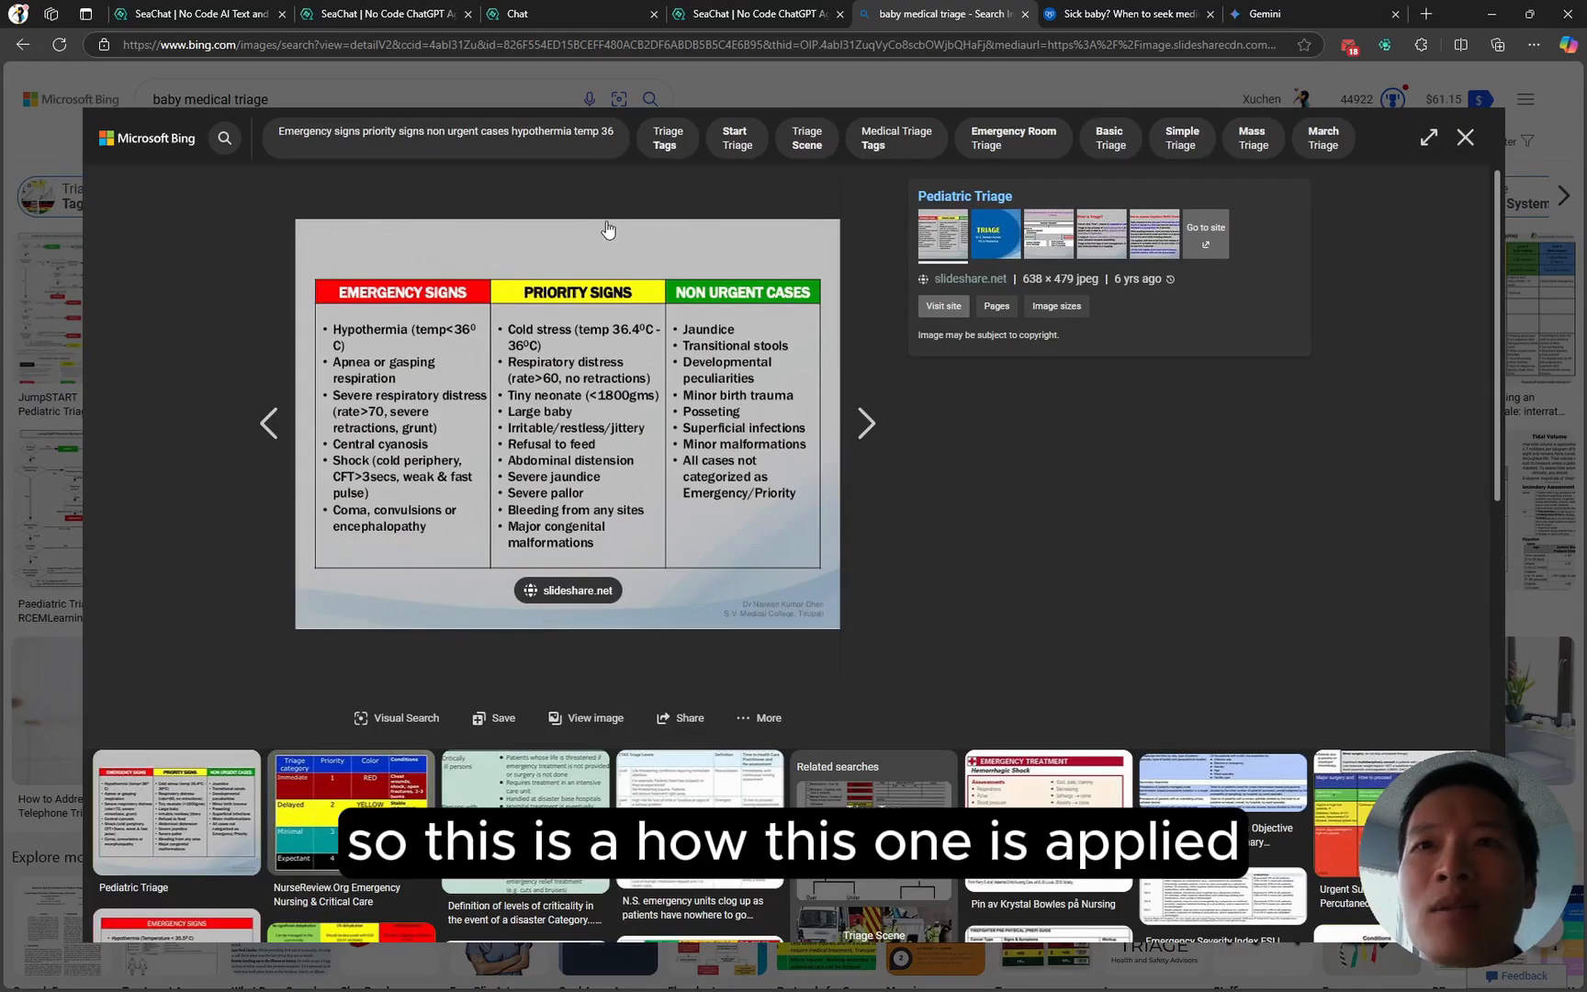
left_click(552, 11)
left_click(414, 14)
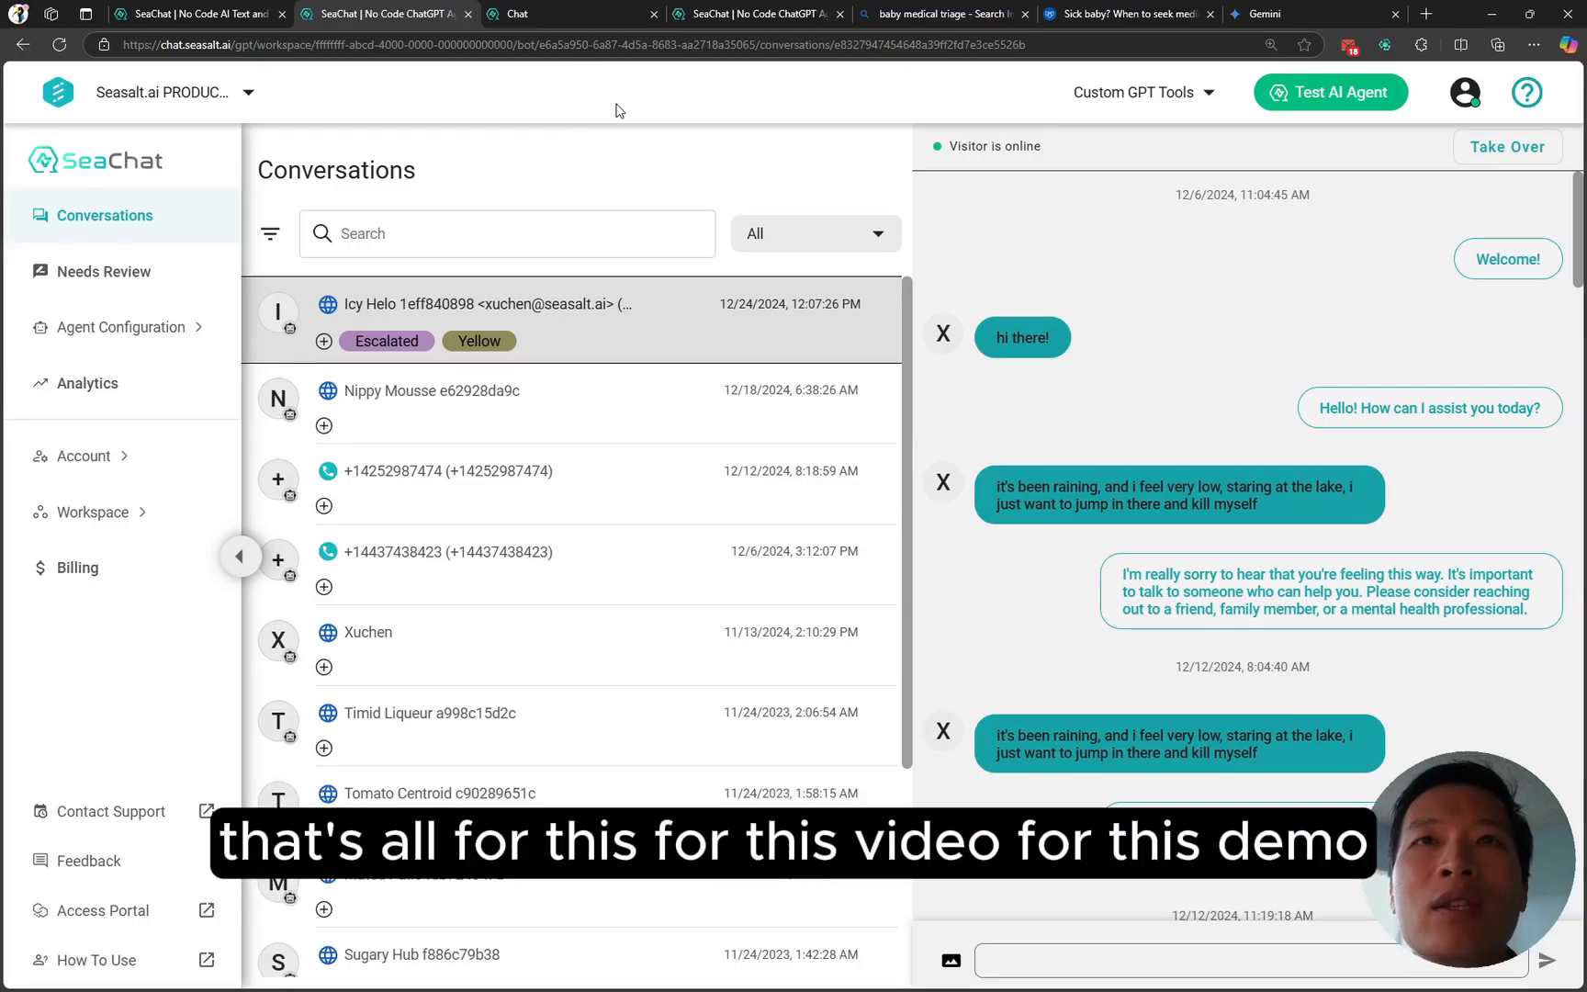
- Look at the Auto-Remove label triggers in Auto-Labeling and return to the Auto-Add triggers
left_click(712, 15)
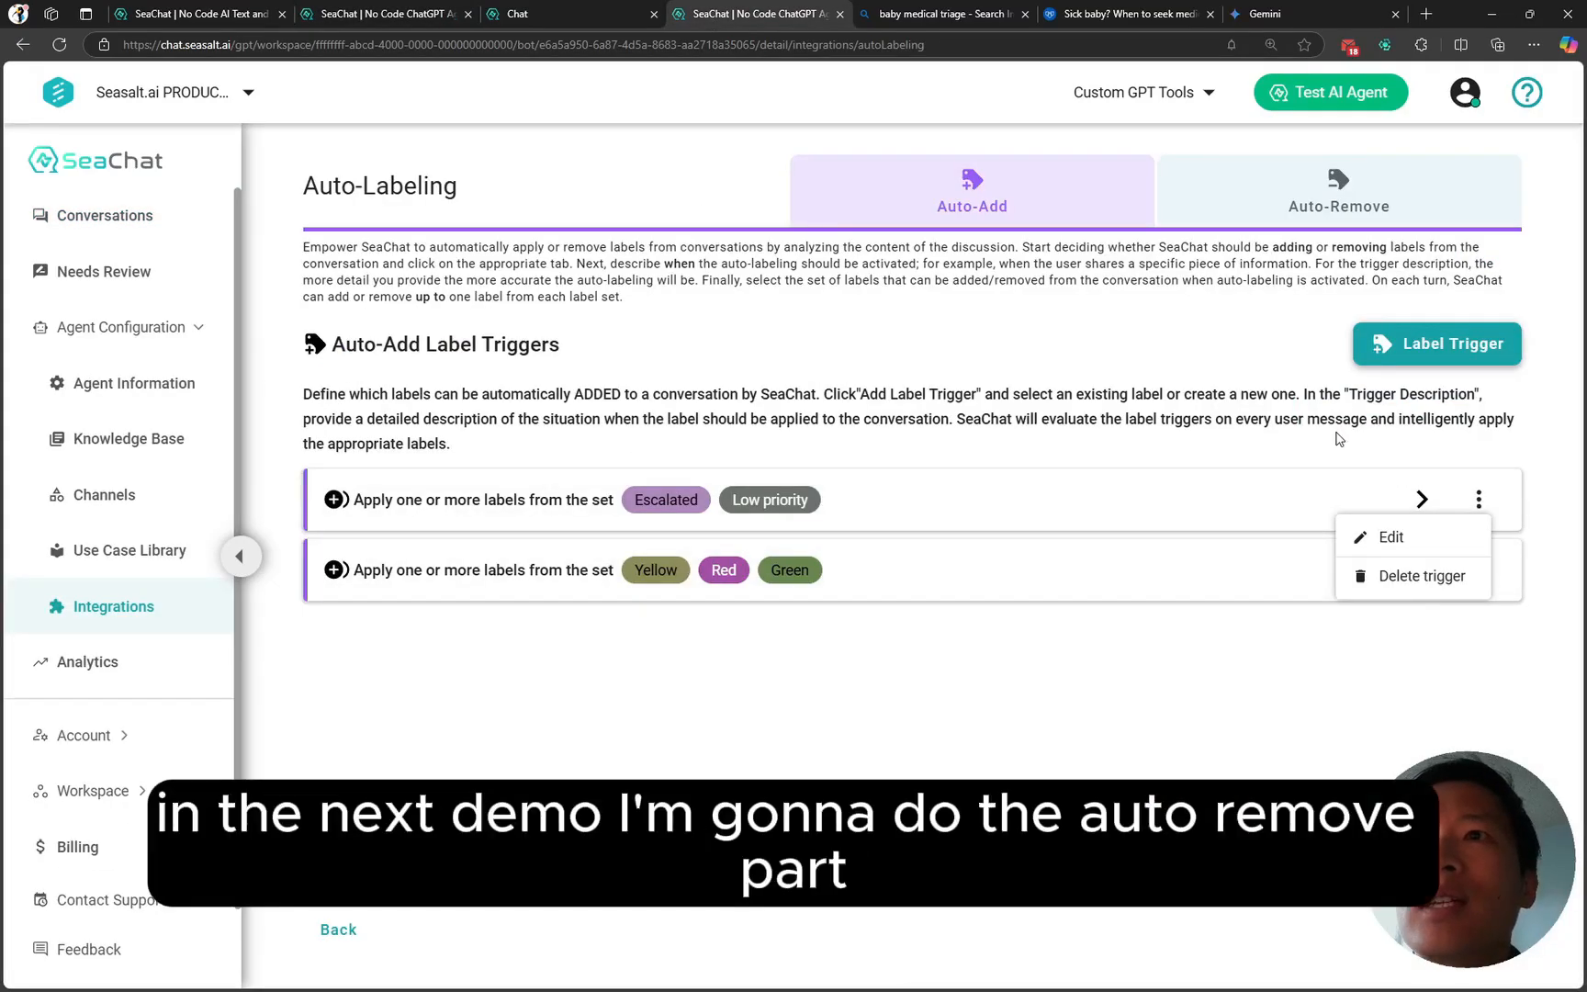
left_click(1291, 203)
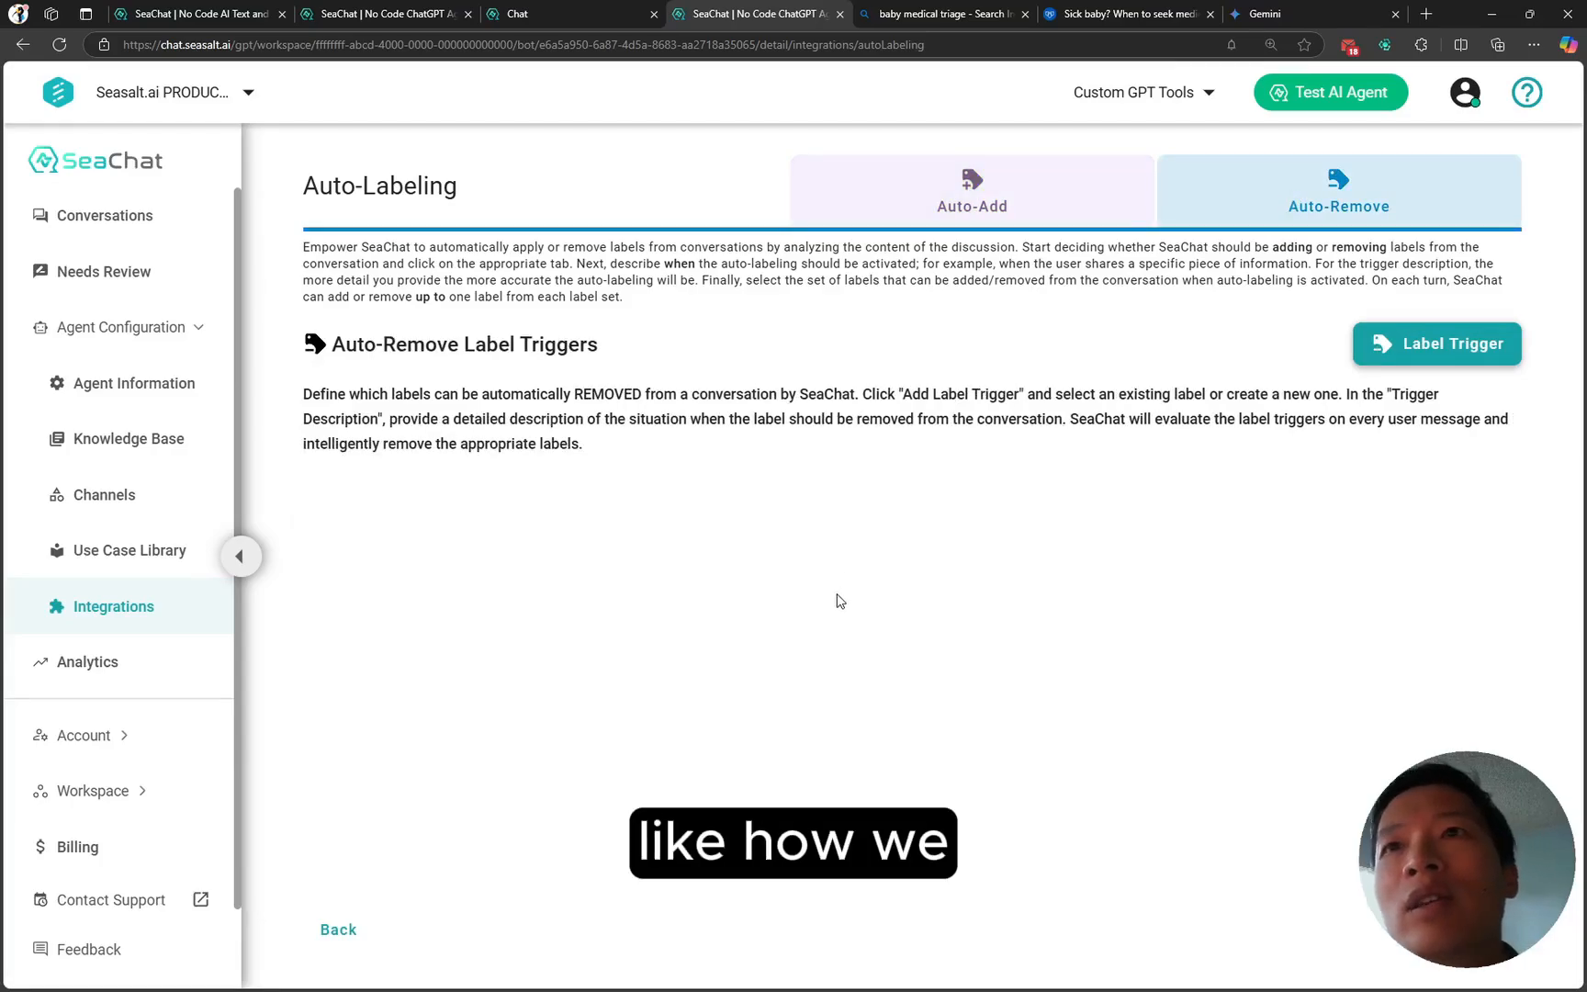
left_click(999, 198)
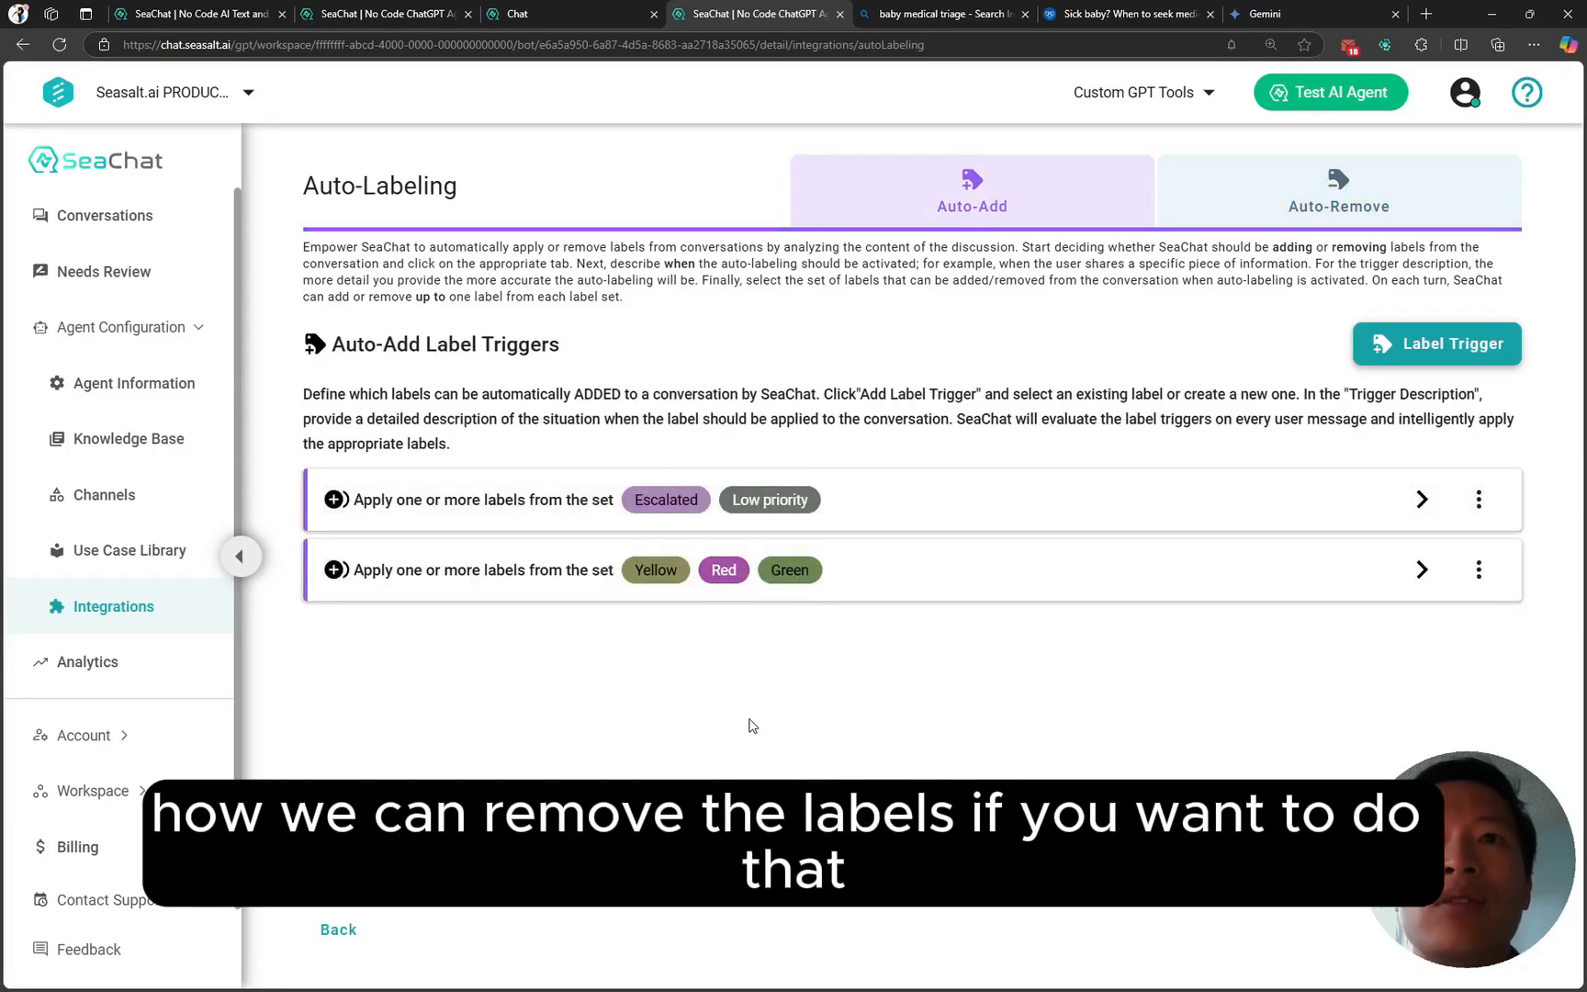
- Open Label Automations from the integrations and start a new automation for the Red label
left_click(338, 930)
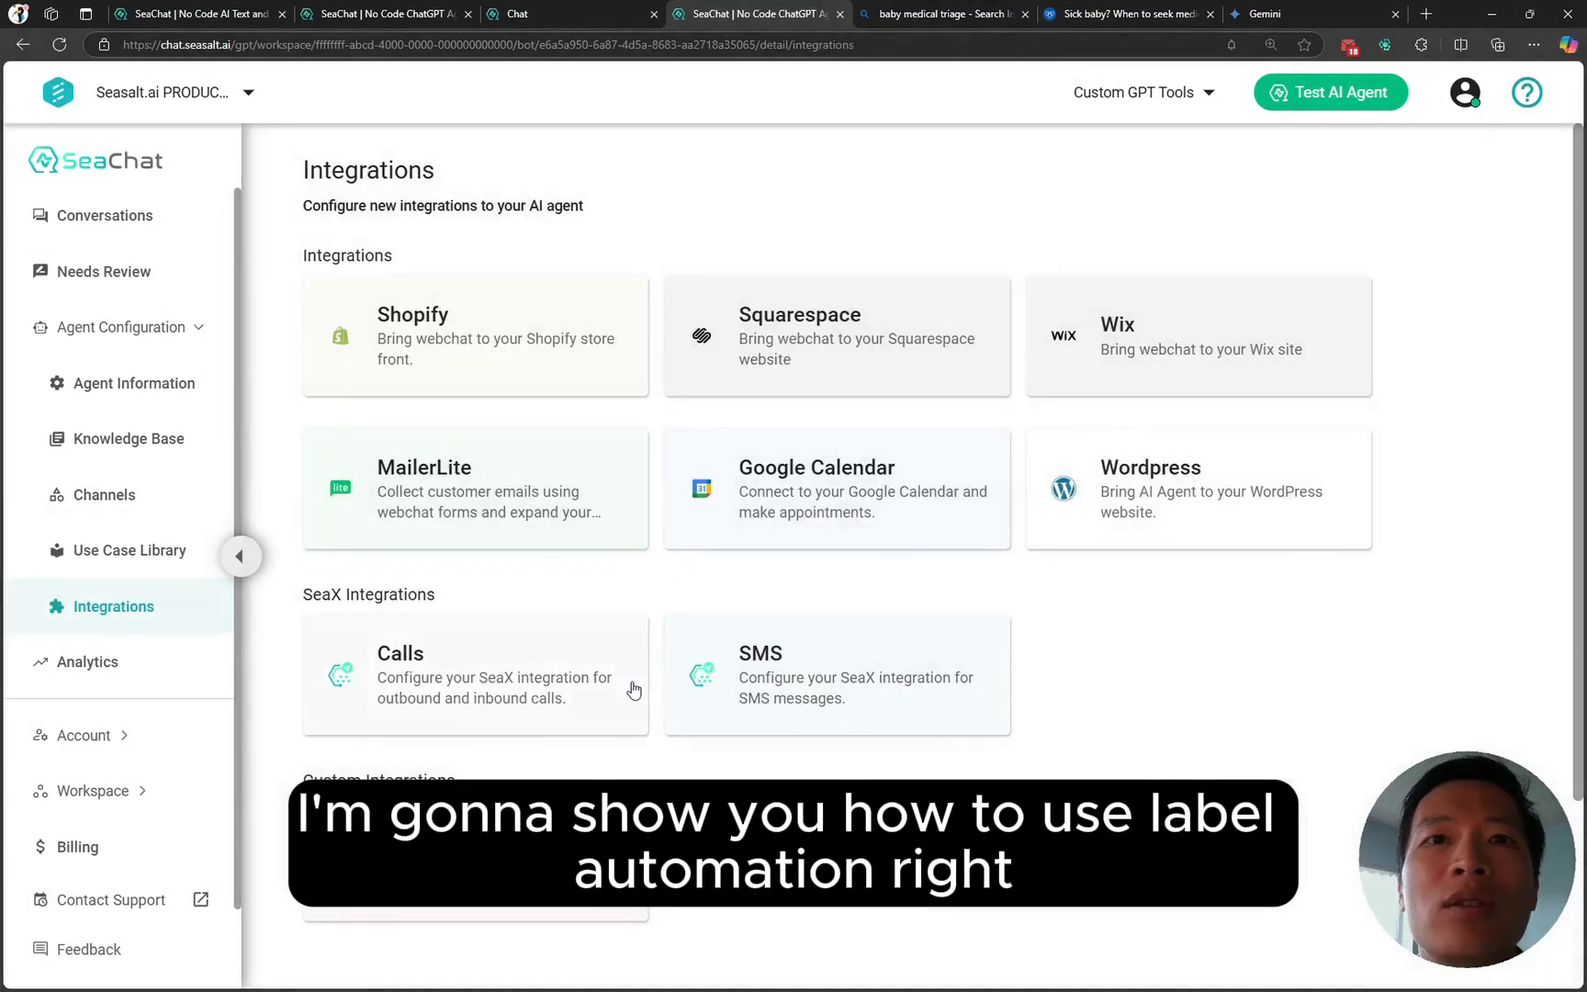
scroll(774, 768, "down", 2)
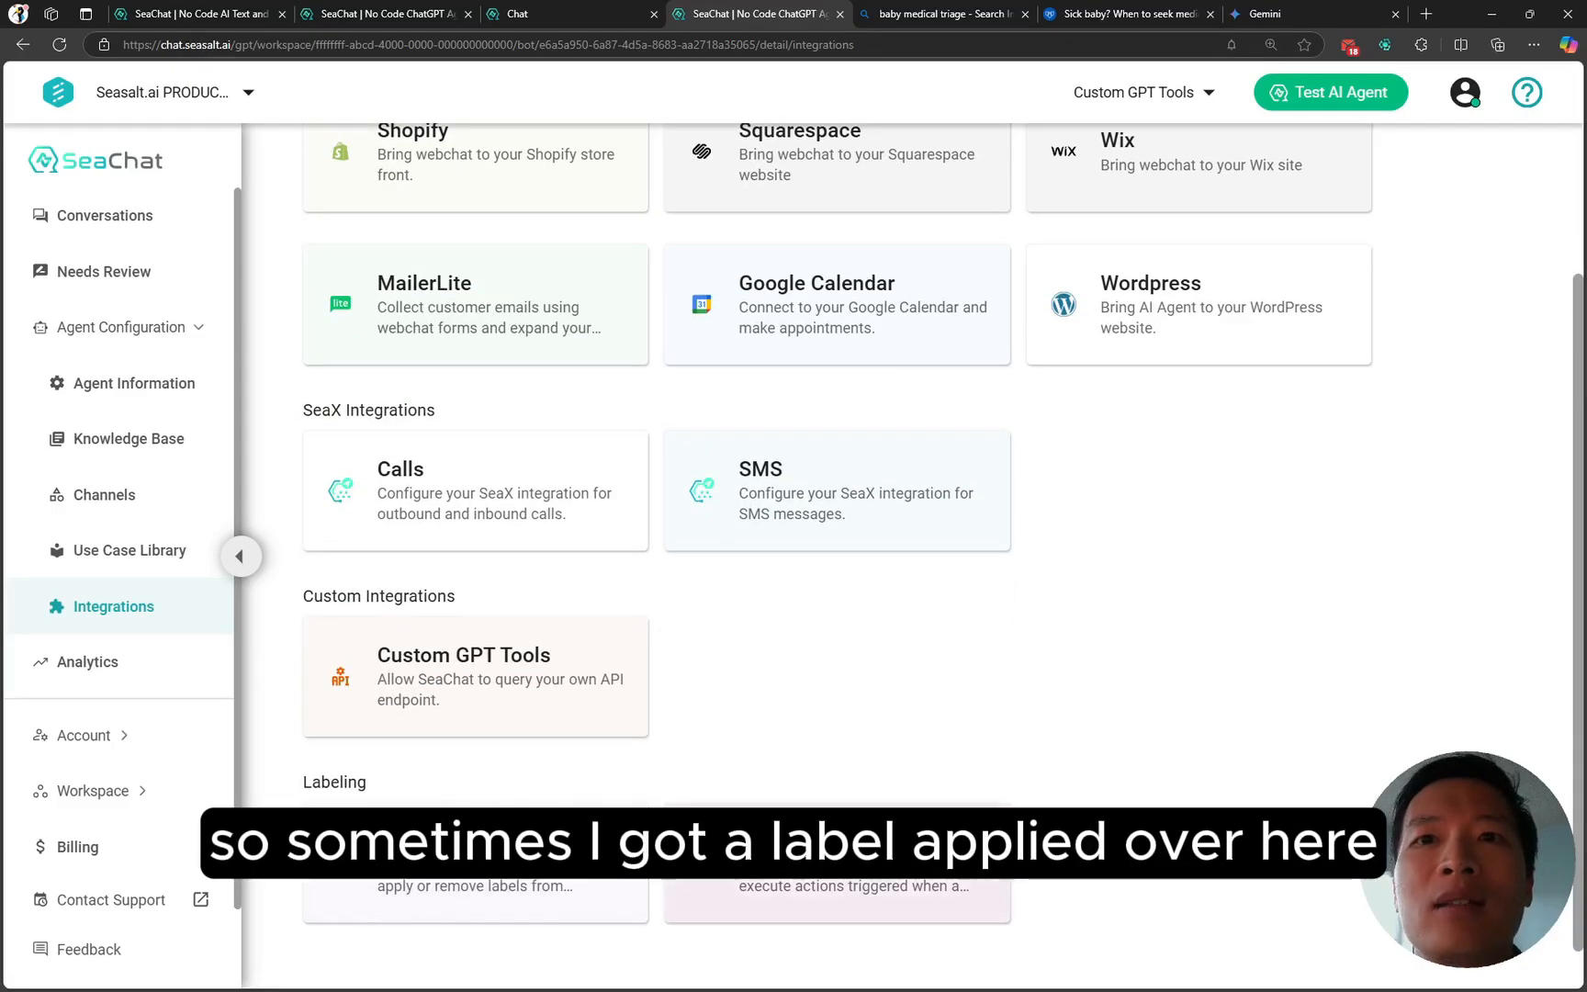
left_click(716, 850)
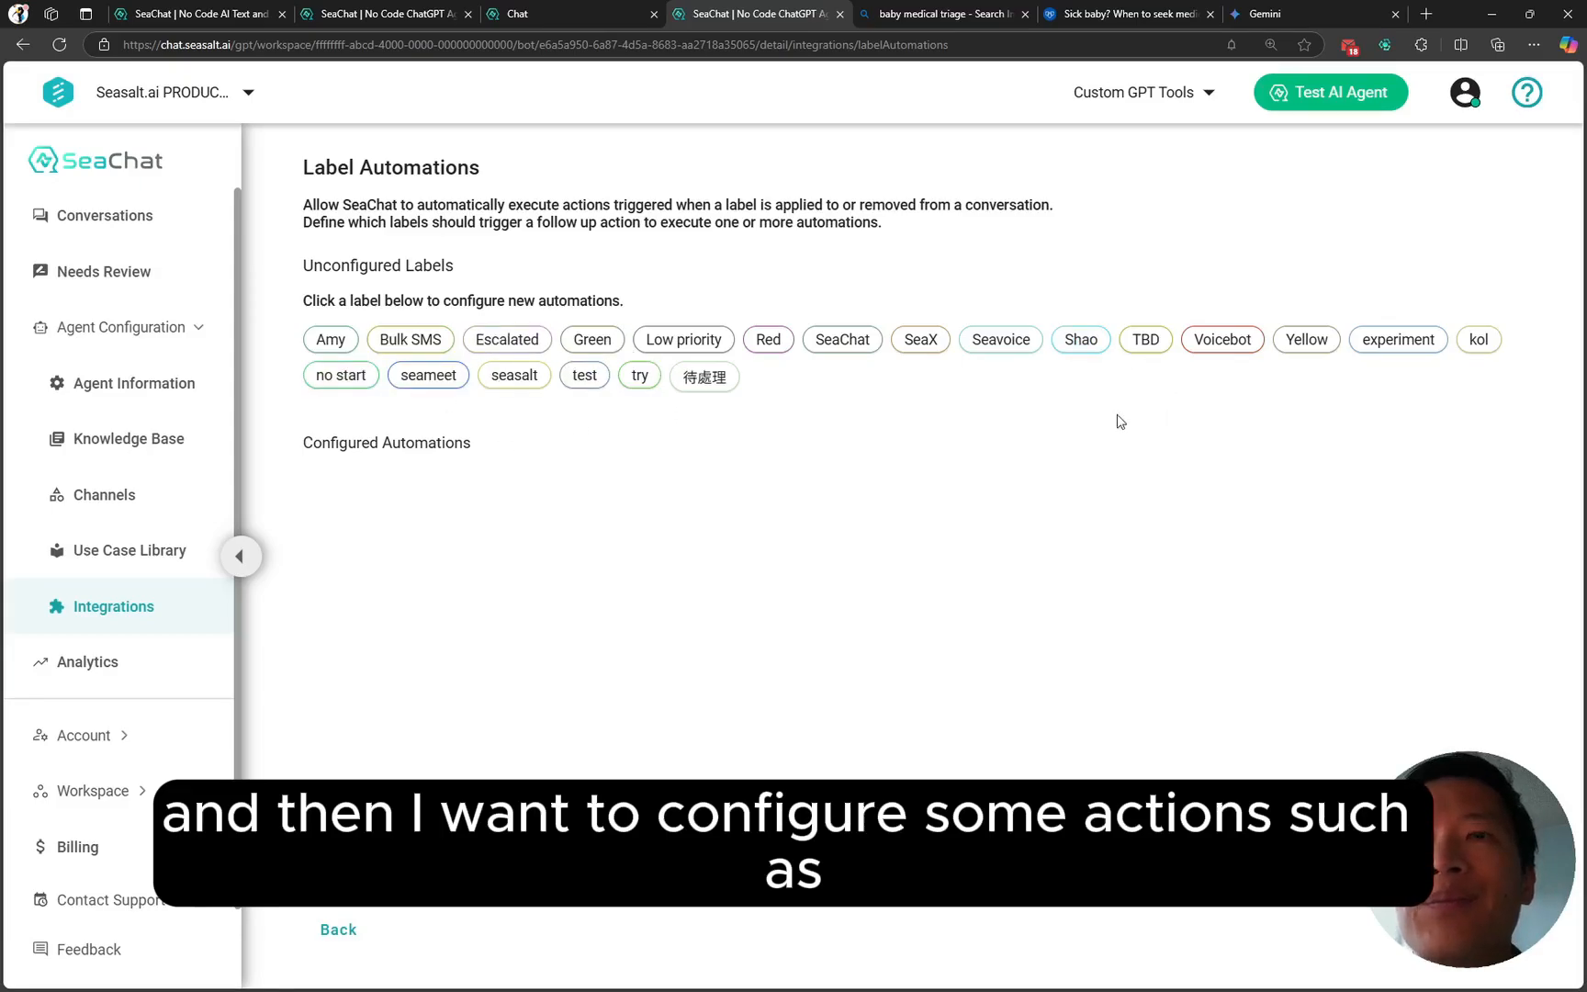
left_click(768, 340)
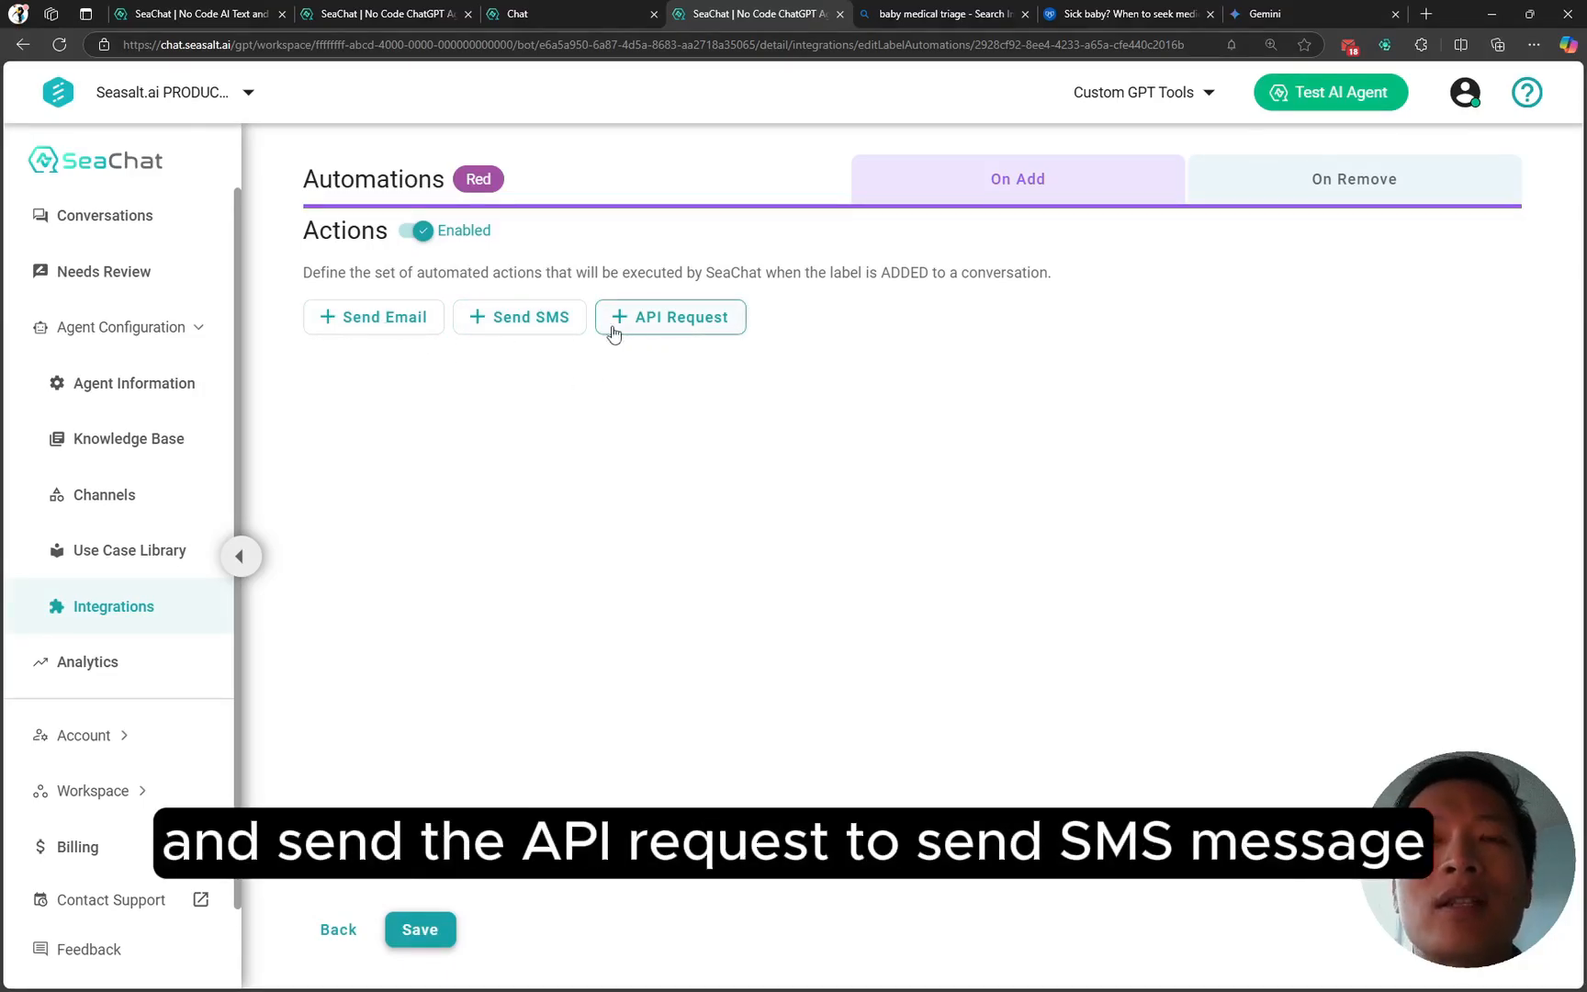
- Leave the Red label's automation editor and delete the configured Red automation
left_click(331, 933)
left_click(1493, 496)
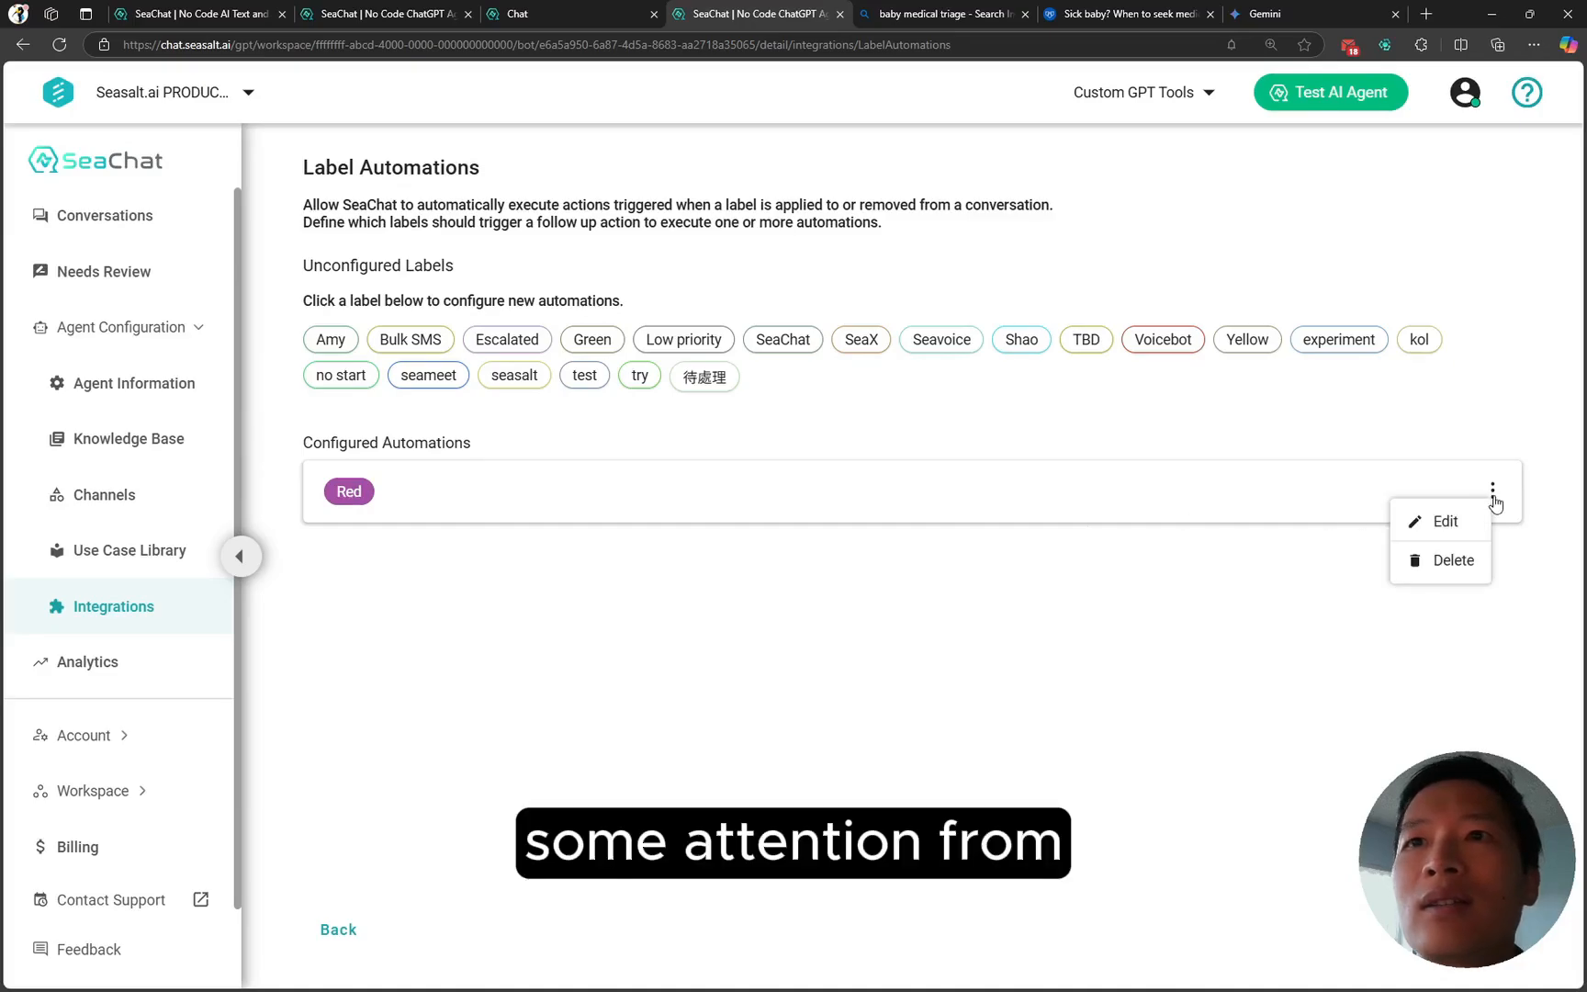
left_click(1453, 562)
left_click(1000, 574)
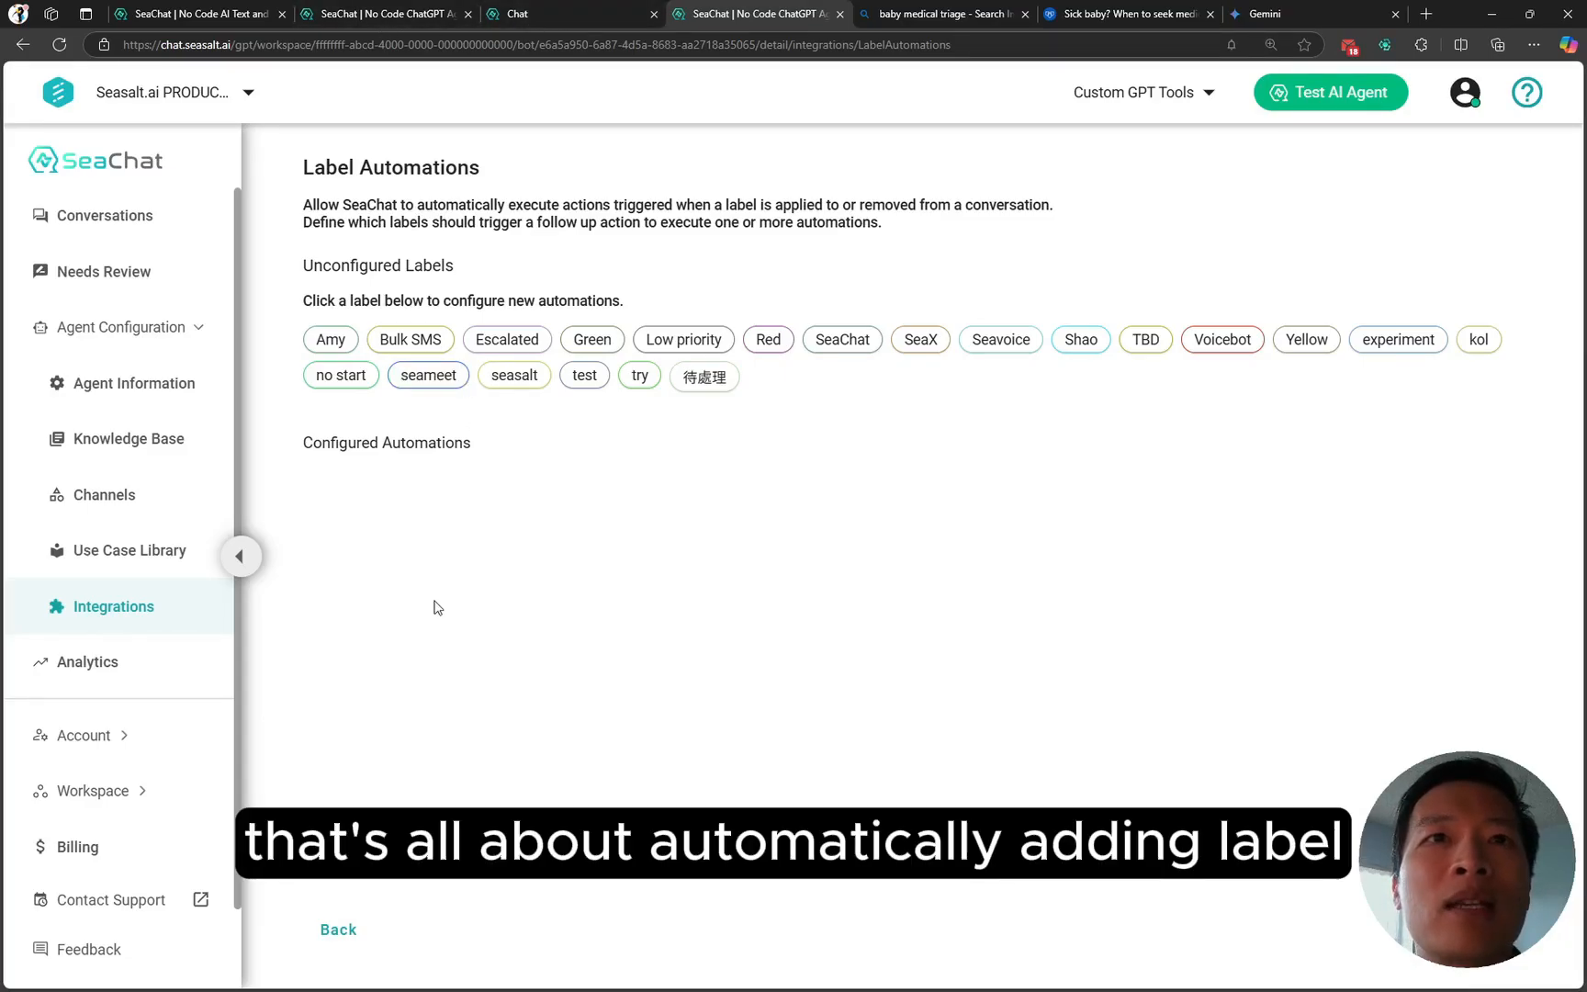
- Reopen the Auto-Labeling integration to view its Auto-Add triggers, and switch back to the Conversations page
left_click(337, 932)
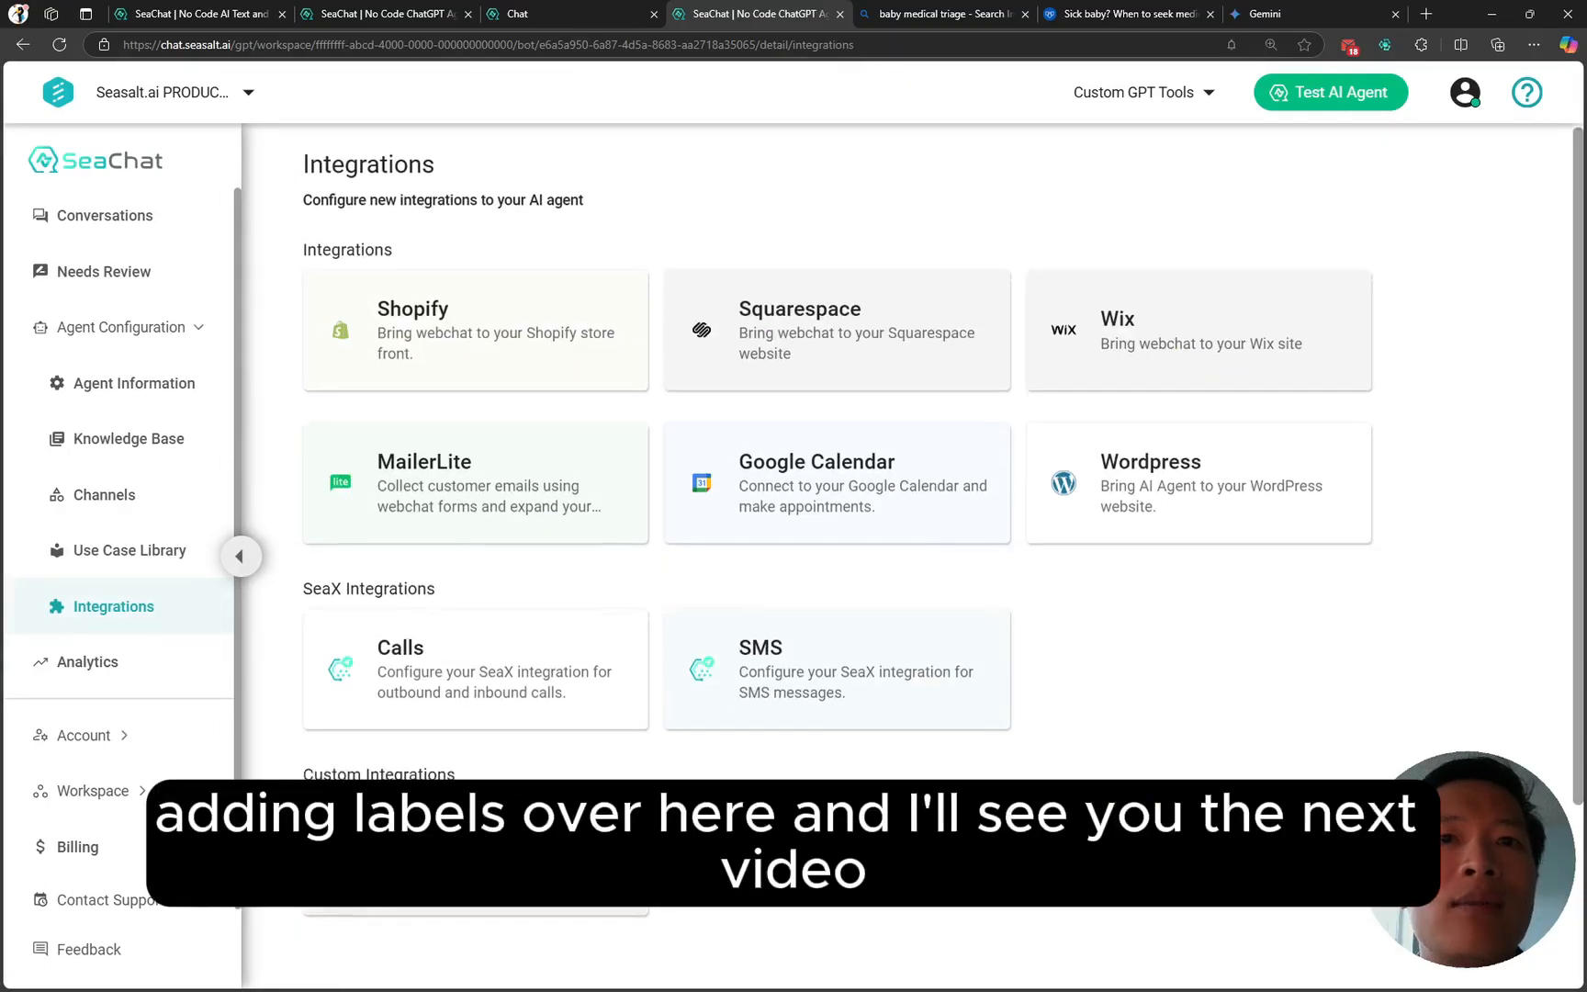
scroll(377, 914, "down", 2)
left_click(476, 861)
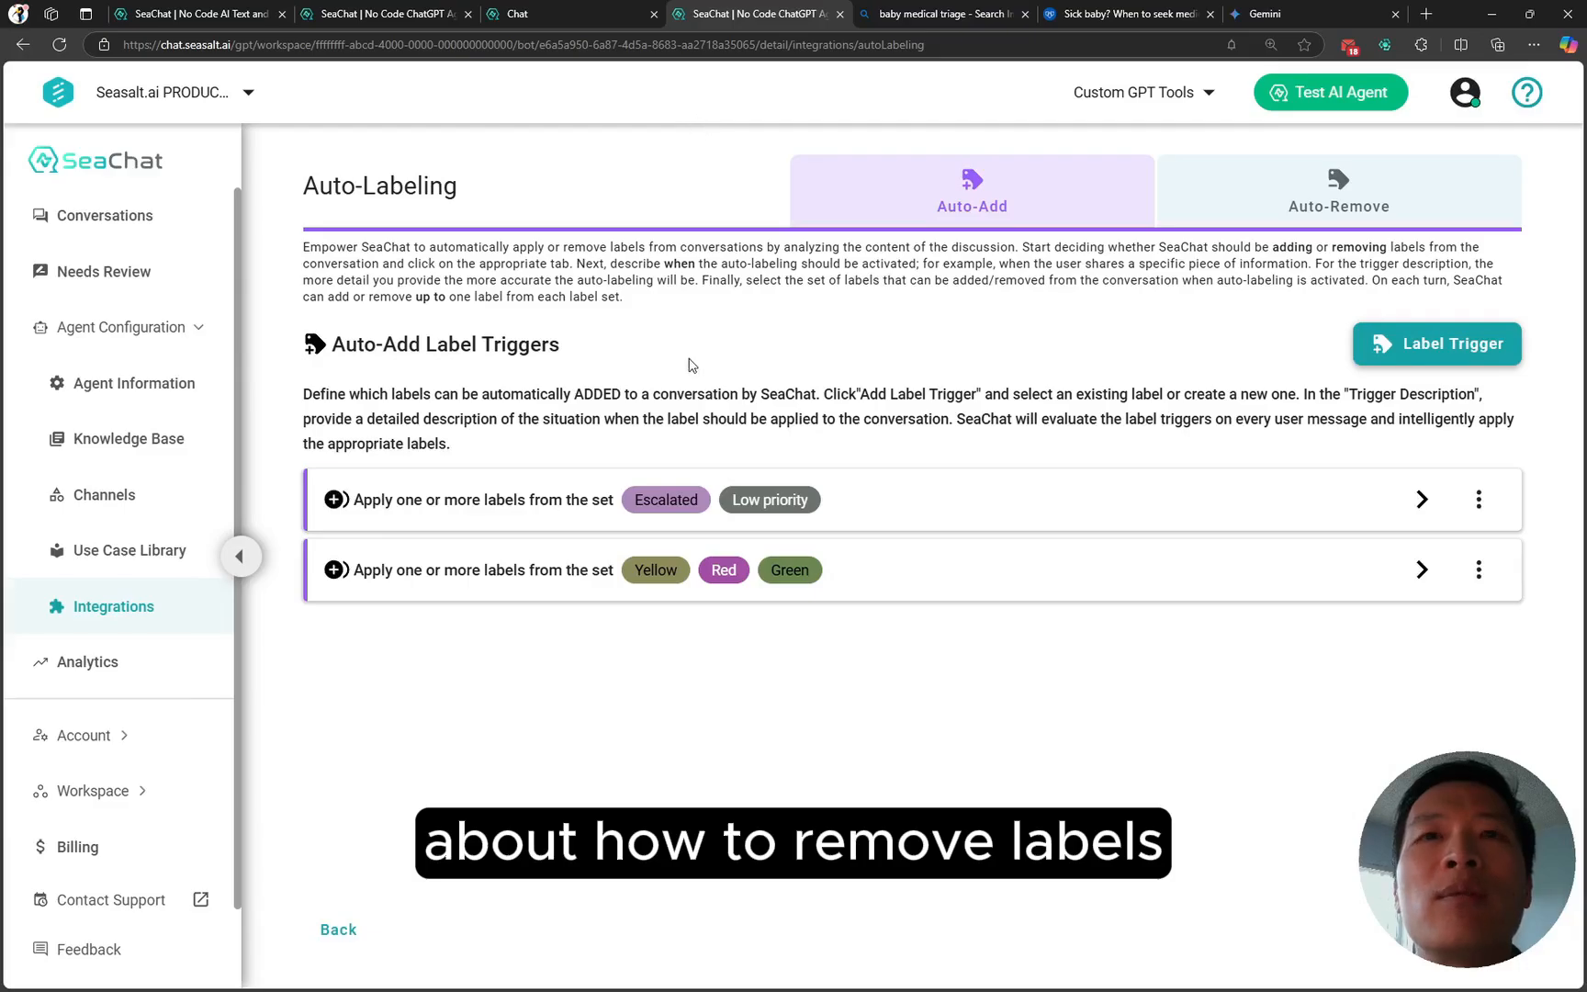
left_click(408, 16)
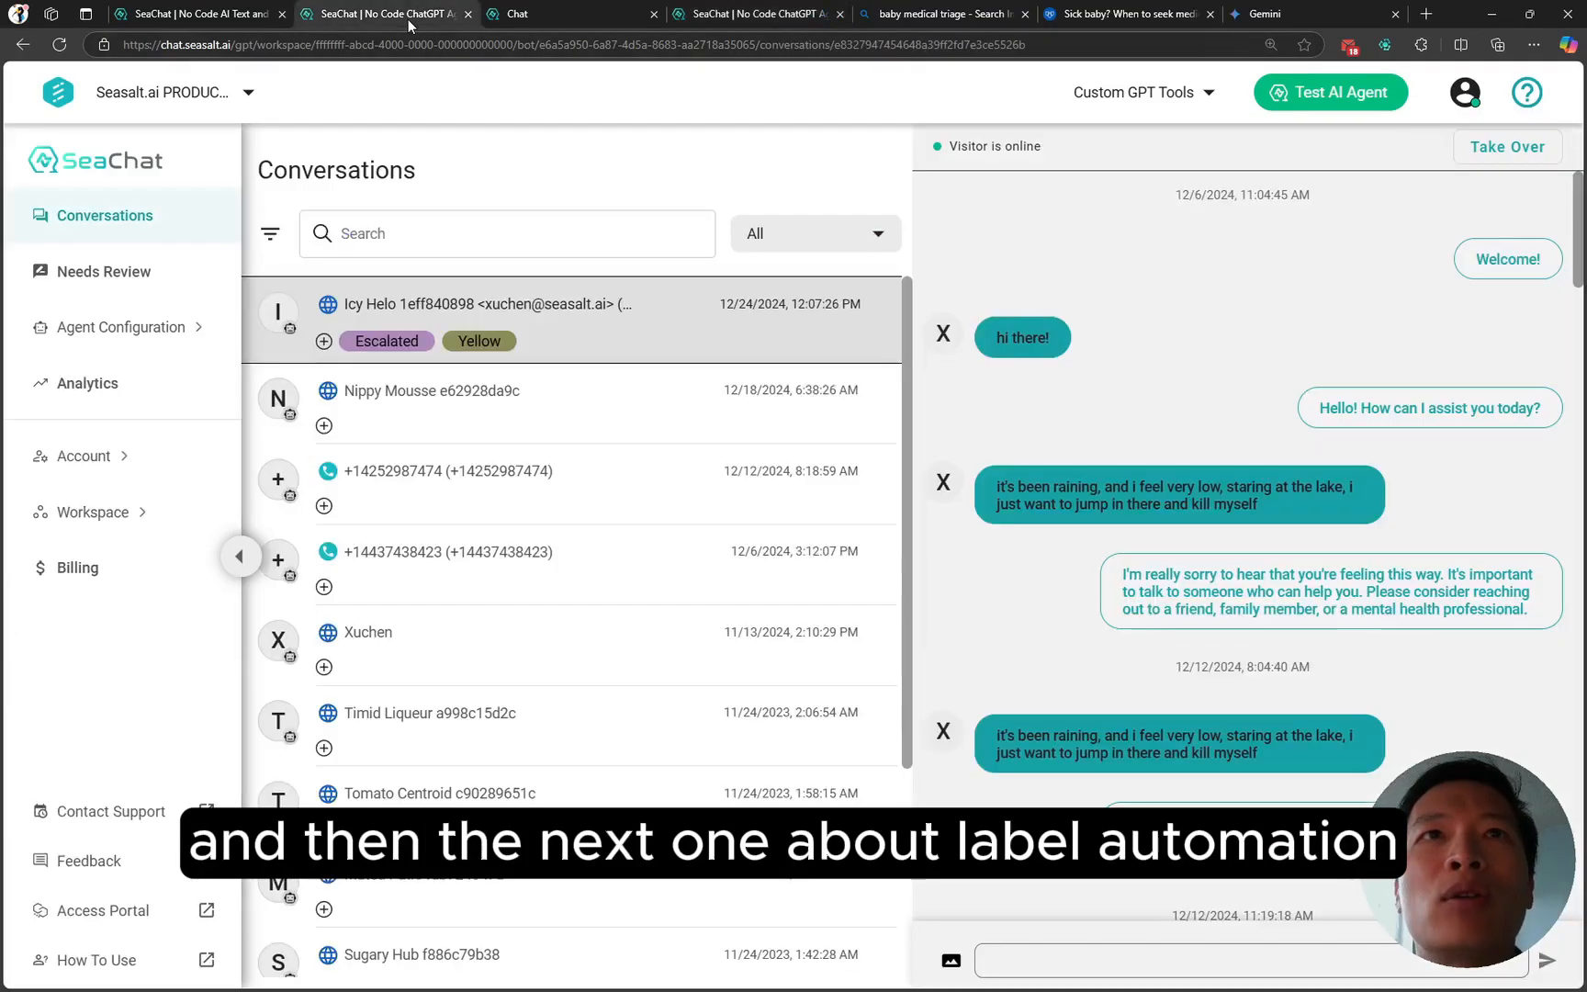